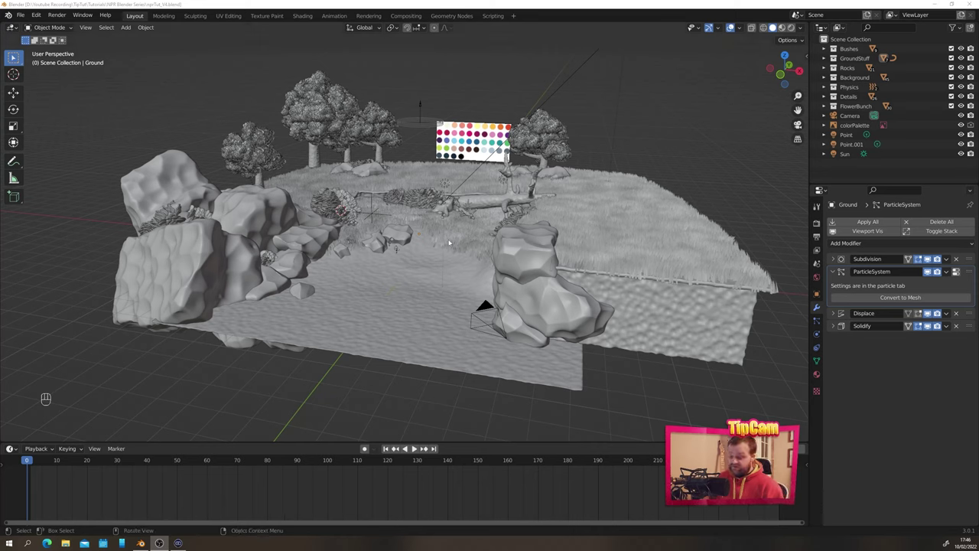
# Select every object in the scene and hide all their modifiers in the viewport
pyautogui.click(365, 295)
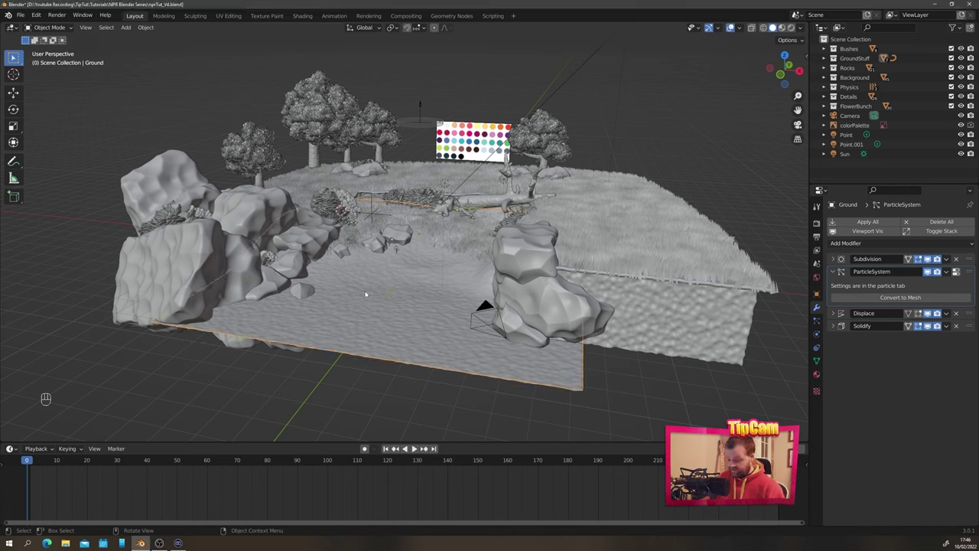
pyautogui.press('a')
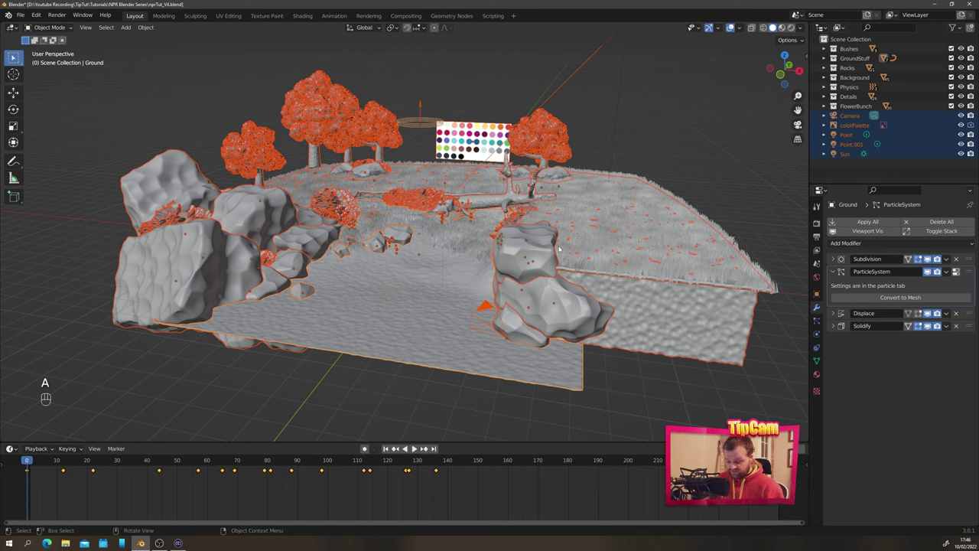
pyautogui.hotkey('alt', 'v')
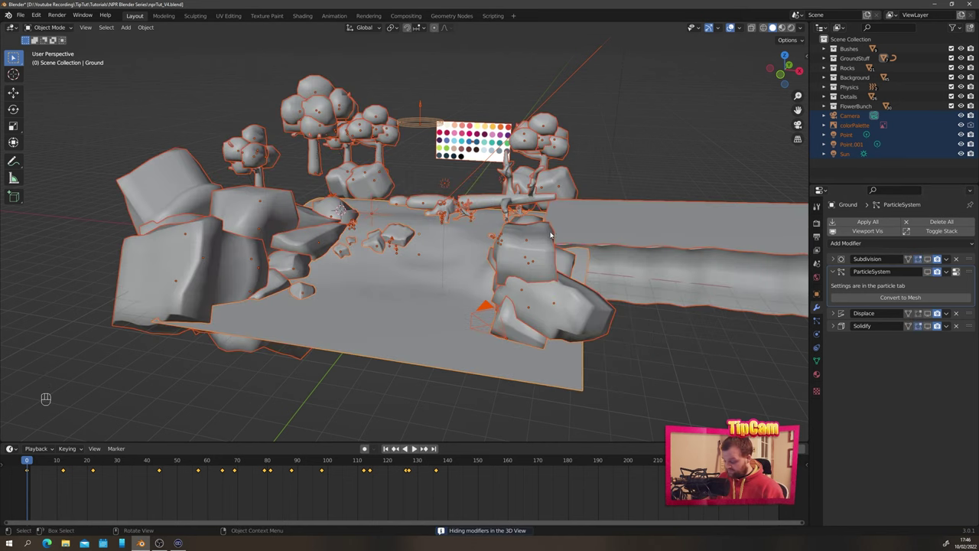
# Turn the viewport display of the Curve modifier back on for the cliff and grass objects
pyautogui.click(701, 276)
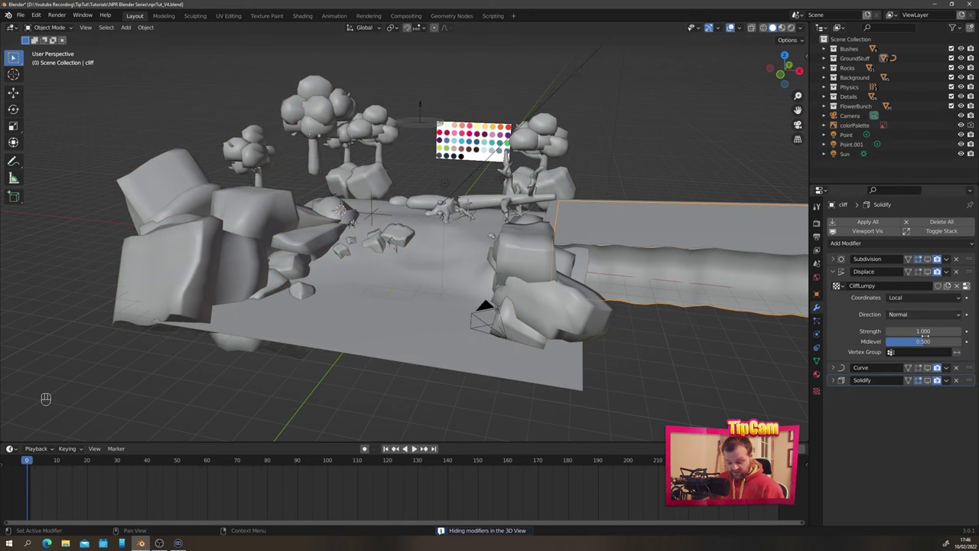
pyautogui.click(928, 368)
pyautogui.click(750, 244)
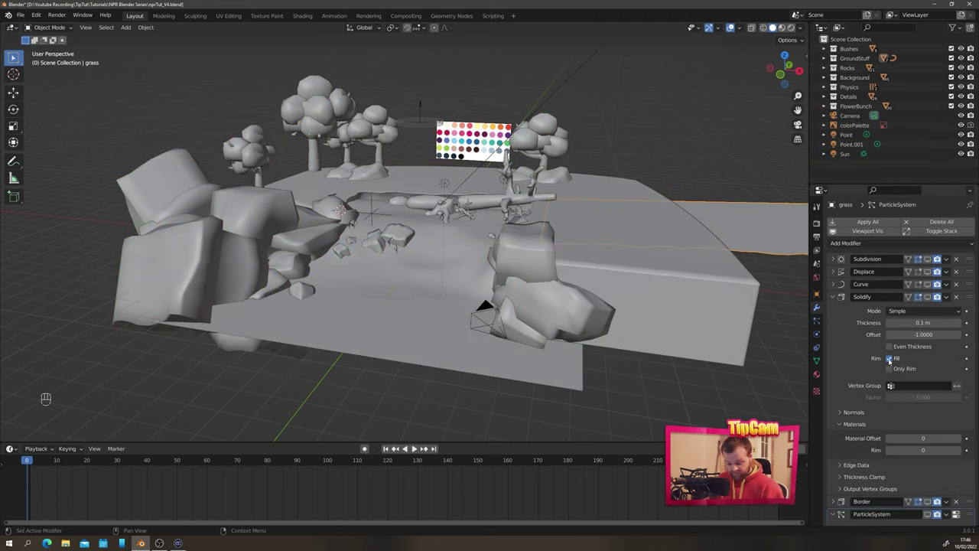
pyautogui.hotkey('ctrl', 'z')
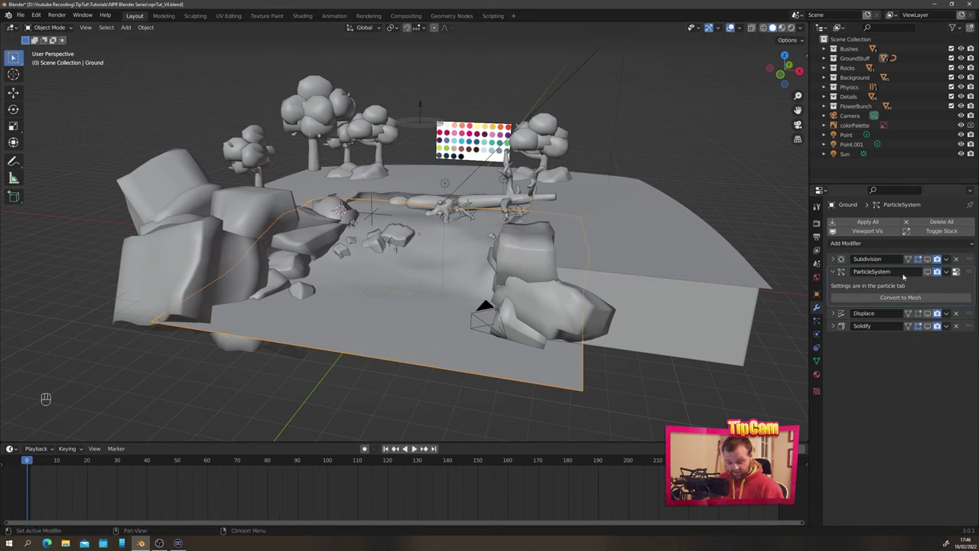
# Collapse the ground's modifier stack and turn on viewport display for its Subdivision, ParticleSystem, Displace and Solidify modifiers
pyautogui.click(930, 233)
pyautogui.click(928, 233)
pyautogui.moveTo(929, 259); pyautogui.dragTo(931, 301)
# Turn on viewport display of the modifiers on the two small outlined rocks beside the sand
pyautogui.scroll(4, 420, 245)
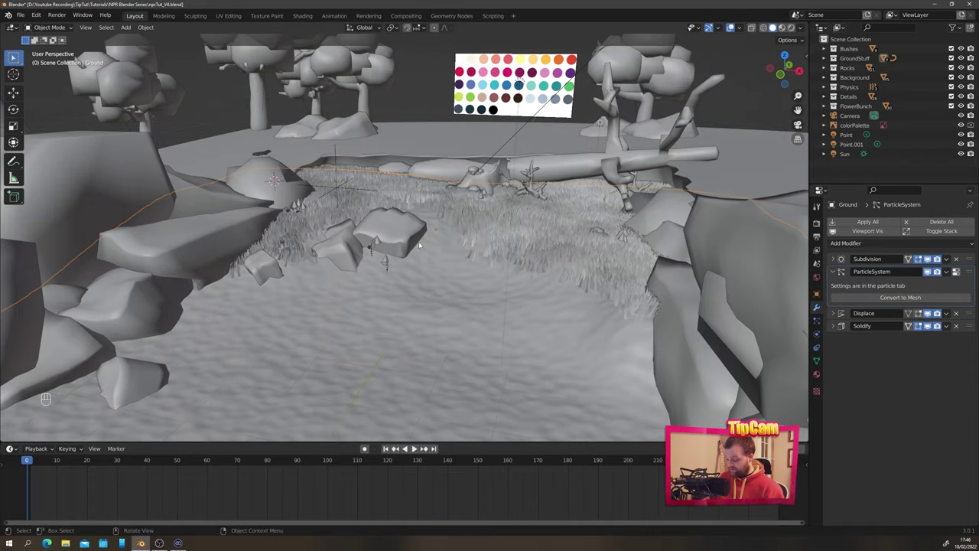
pyautogui.moveTo(499, 252); pyautogui.dragTo(493, 277, button='middle')
pyautogui.moveTo(414, 301); pyautogui.dragTo(460, 264, button='middle')
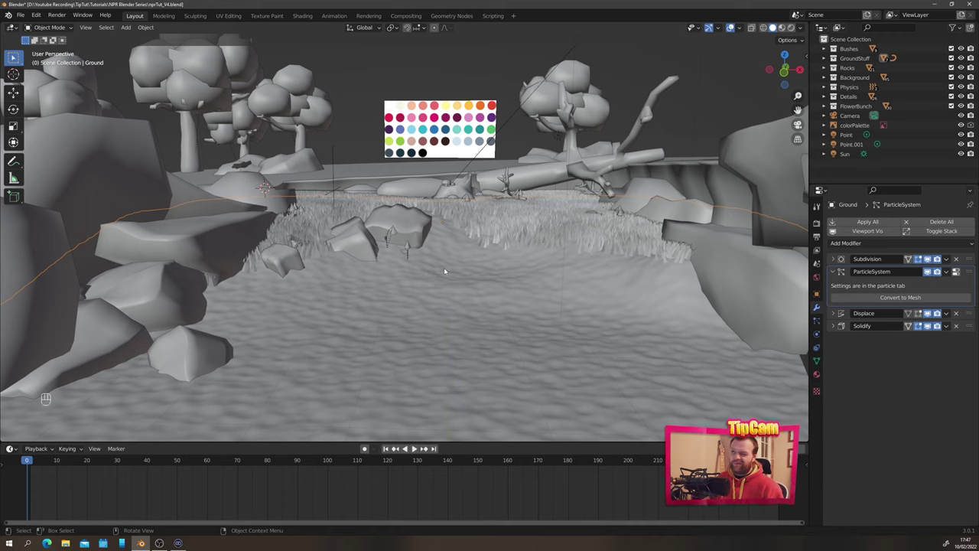
pyautogui.scroll(-3, 445, 271)
pyautogui.moveTo(427, 218); pyautogui.dragTo(400, 236, button='middle')
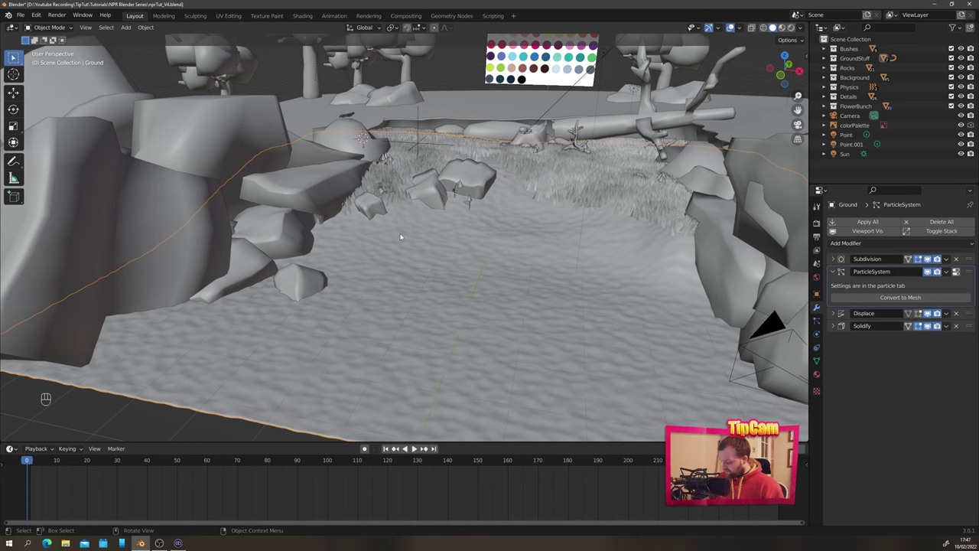
pyautogui.click(370, 208)
pyautogui.keyDown('shift'); pyautogui.click(312, 281); pyautogui.keyUp('shift')
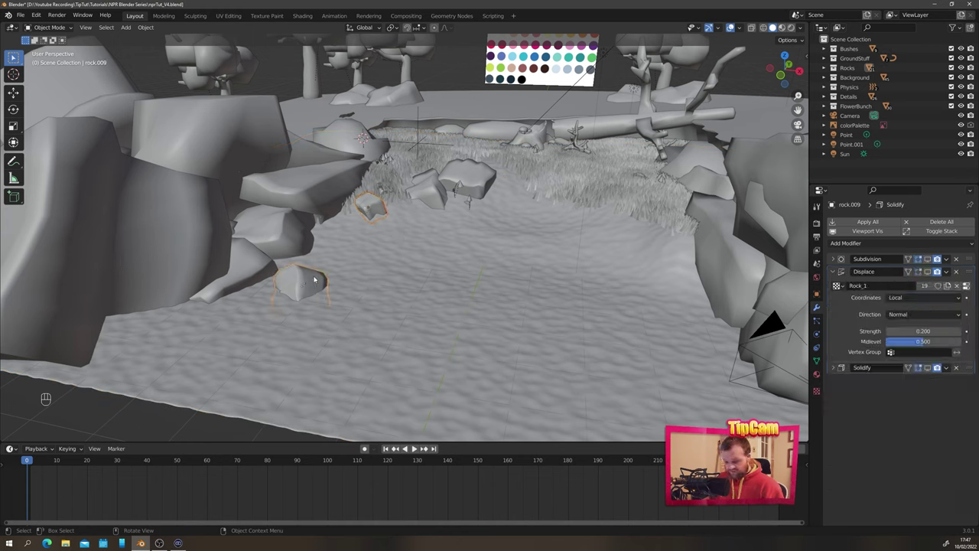
pyautogui.click(925, 233)
pyautogui.click(926, 233)
pyautogui.moveTo(928, 259); pyautogui.dragTo(931, 289)
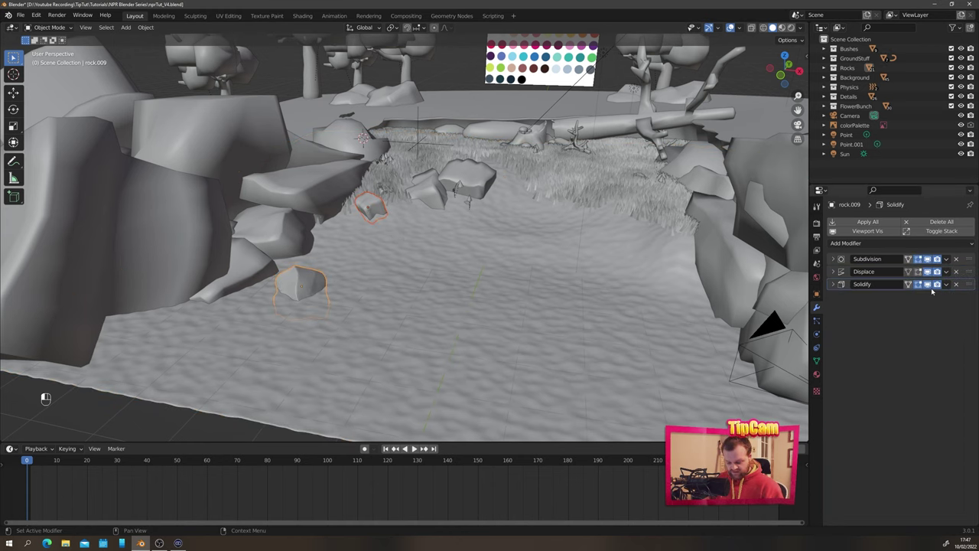
pyautogui.click(373, 218)
# Switch to rendered shading and place the 3D cursor on the sand where the path leaves the grass
pyautogui.moveTo(373, 218); pyautogui.dragTo(502, 308, button='middle')
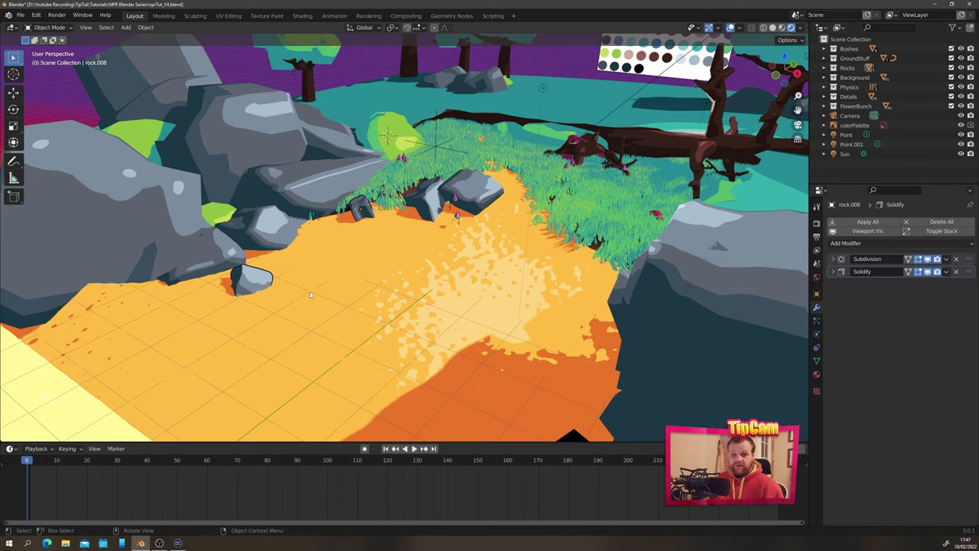
pyautogui.moveTo(310, 295); pyautogui.dragTo(494, 298, button='middle')
pyautogui.scroll(3, 462, 259)
pyautogui.keyDown('shift'); pyautogui.moveTo(535, 195); pyautogui.dragTo(461, 251, button='middle'); pyautogui.keyUp('shift')
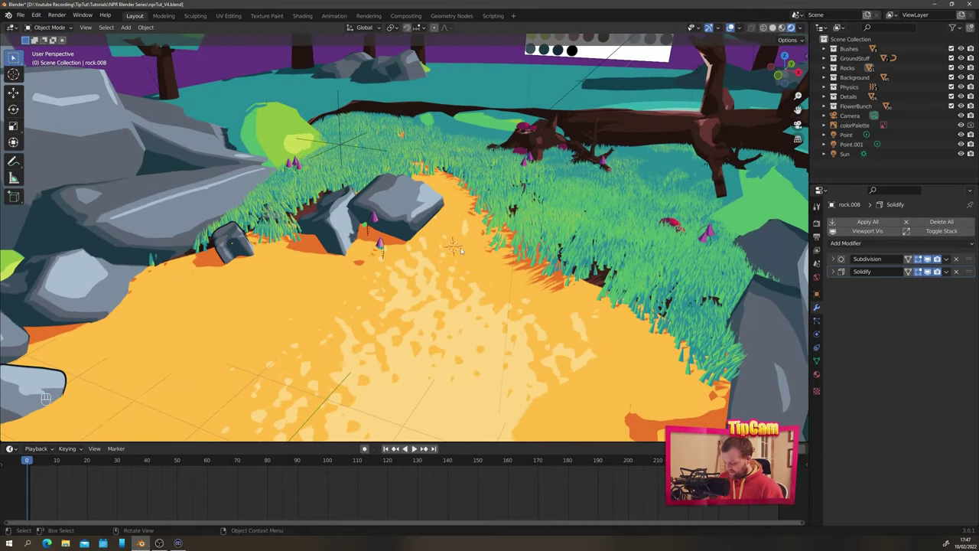
pyautogui.keyDown('shift'); pyautogui.rightClick(460, 248); pyautogui.keyUp('shift')
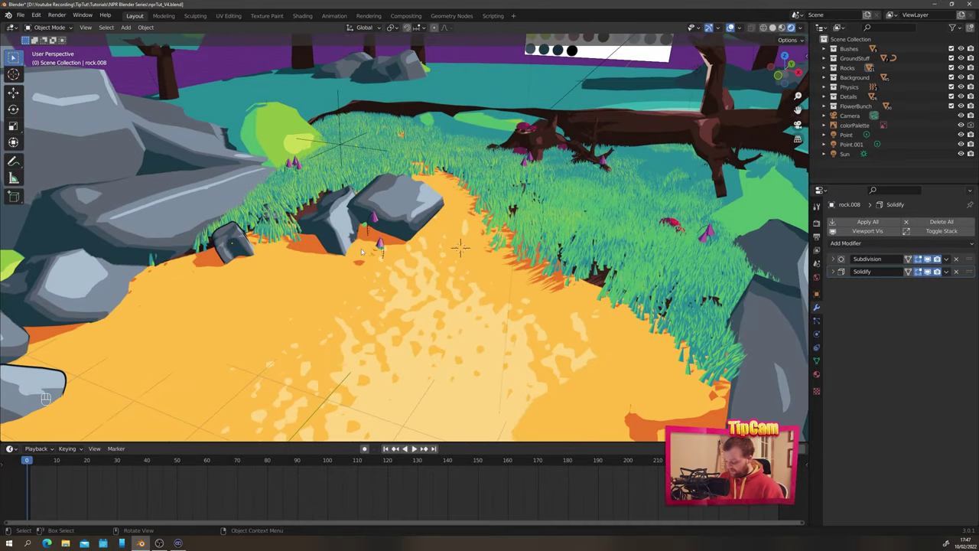
# Add a blank Grease Pencil object at the 3D cursor
pyautogui.hotkey('shift', 'a')
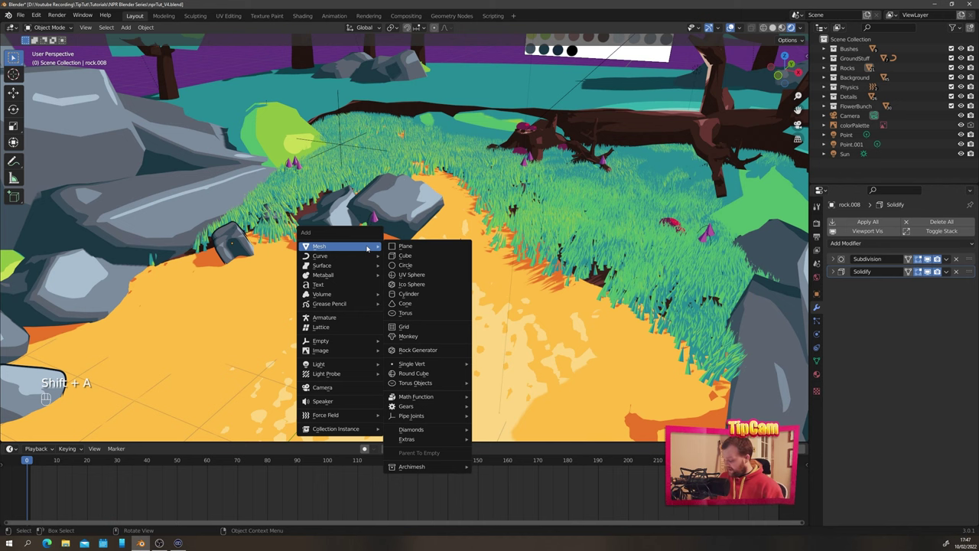
pyautogui.moveTo(346, 308)
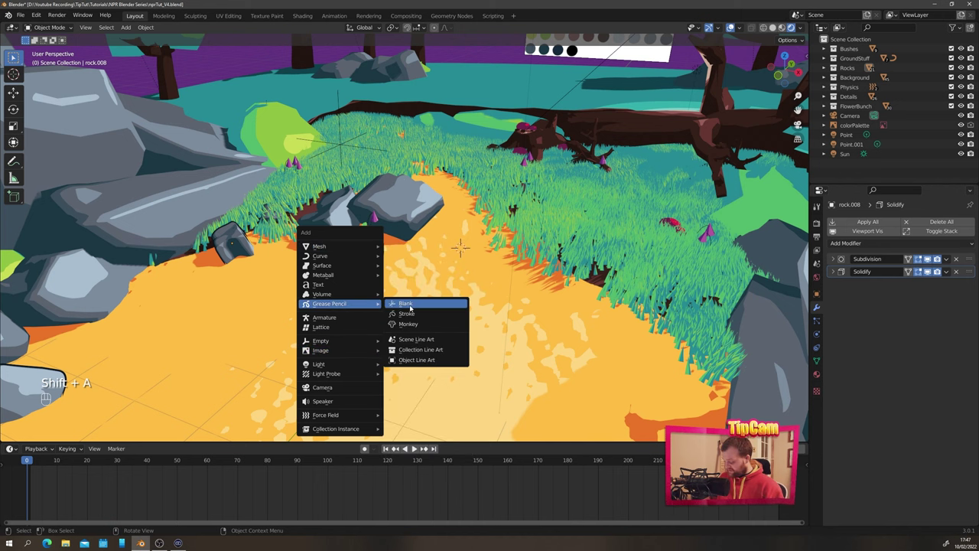
pyautogui.click(410, 308)
# Toggle the Grease Pencil canvas grid in the viewport overlays
pyautogui.moveTo(410, 308); pyautogui.dragTo(678, 78, button='middle')
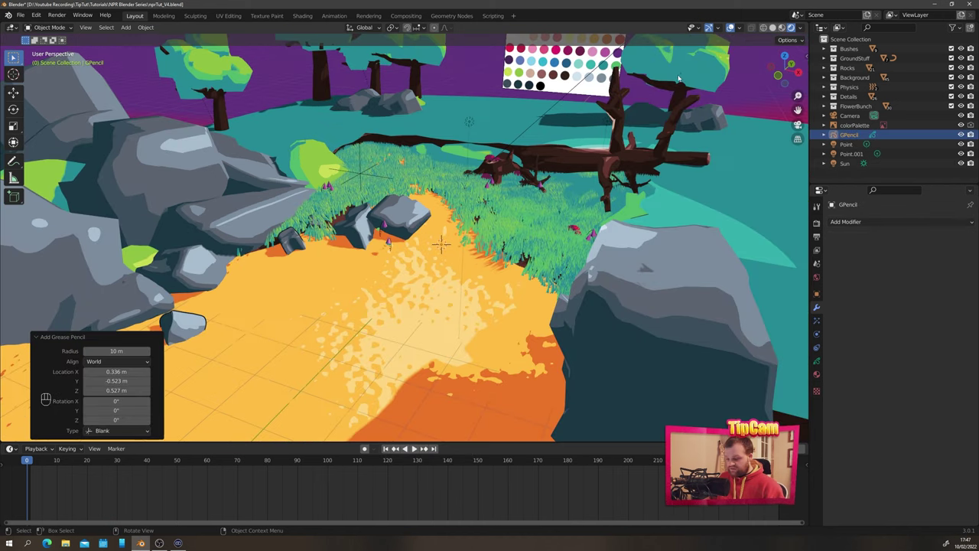
pyautogui.click(739, 28)
pyautogui.click(739, 29)
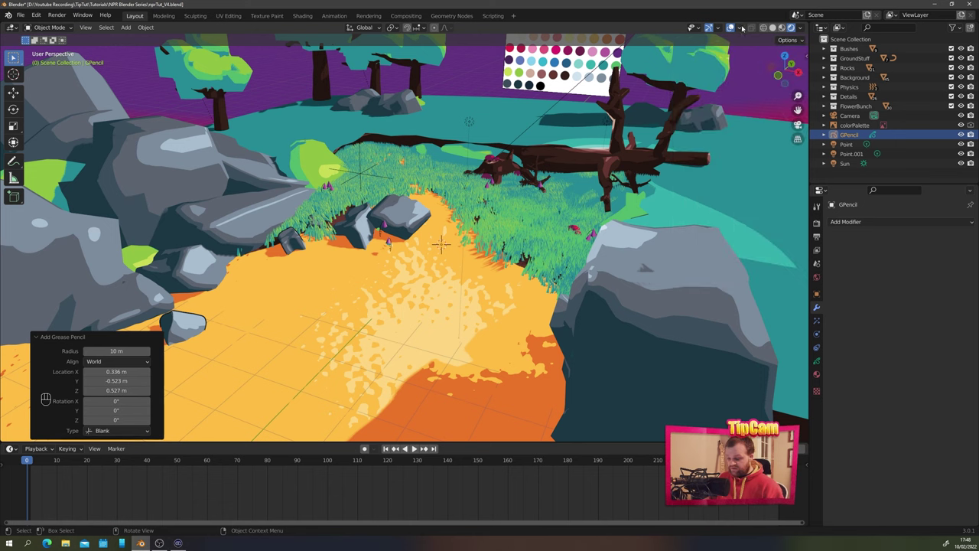
pyautogui.click(741, 29)
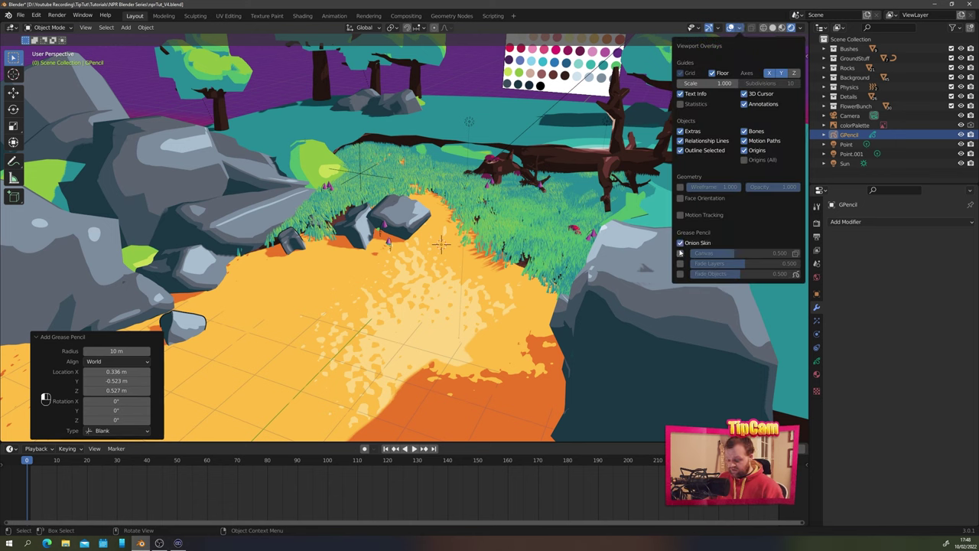
pyautogui.click(680, 254)
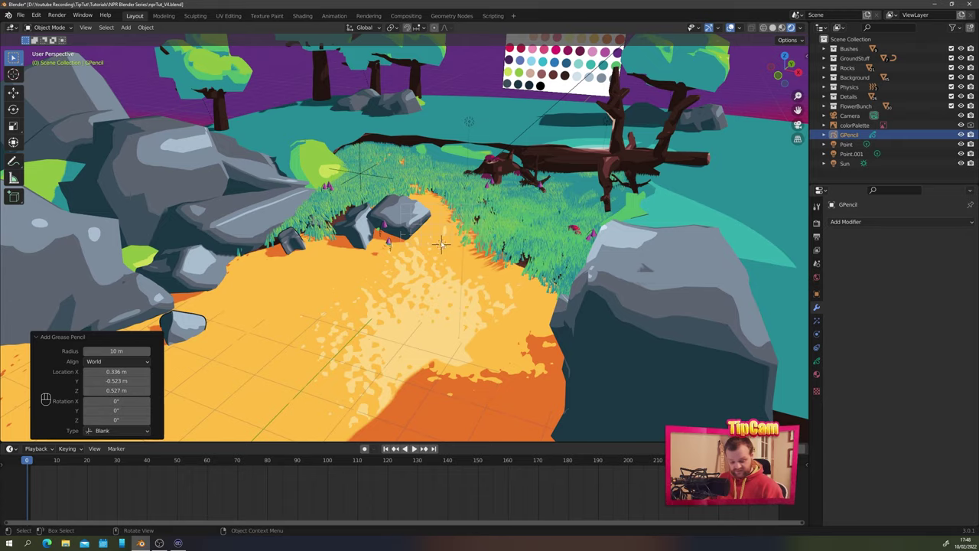
# Rename the Grease Pencil object WaterBase and enter Draw Mode on it in the top view
pyautogui.moveTo(442, 277)
pyautogui.mouseDown(button='middle')
pyautogui.moveTo(501, 258)
pyautogui.moveTo(454, 277)
pyautogui.moveTo(466, 275)
pyautogui.moveTo(455, 268)
pyautogui.mouseUp(button='middle')
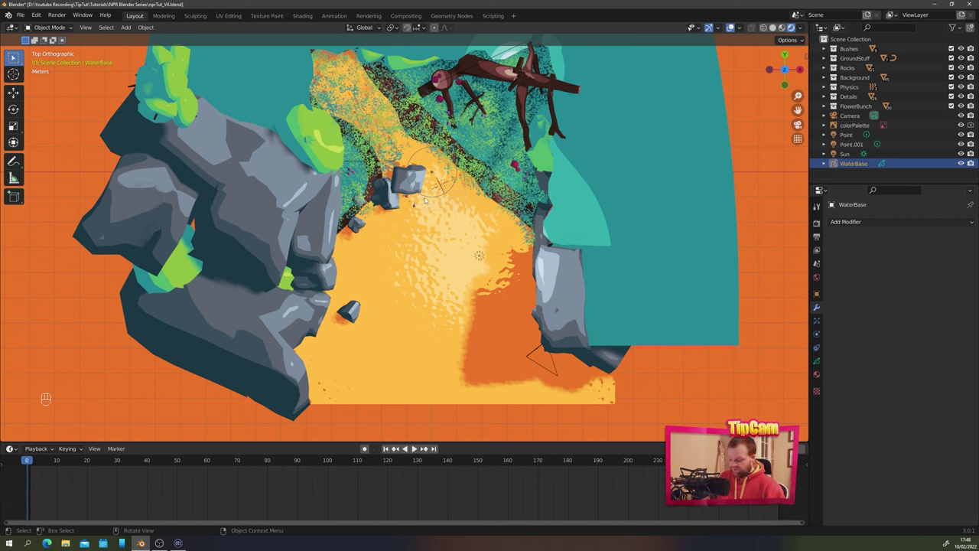
pyautogui.hotkey('ctrl', 'Tab')
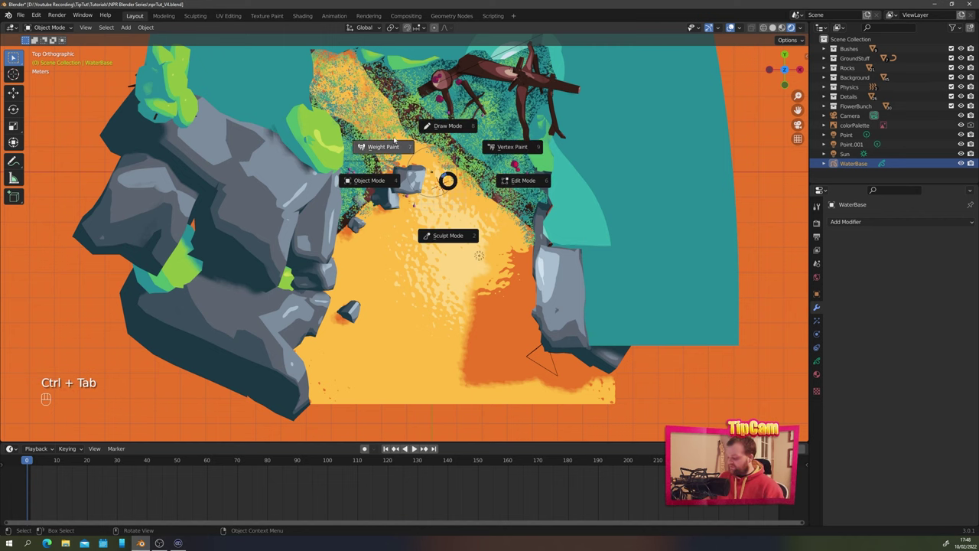
pyautogui.click(444, 126)
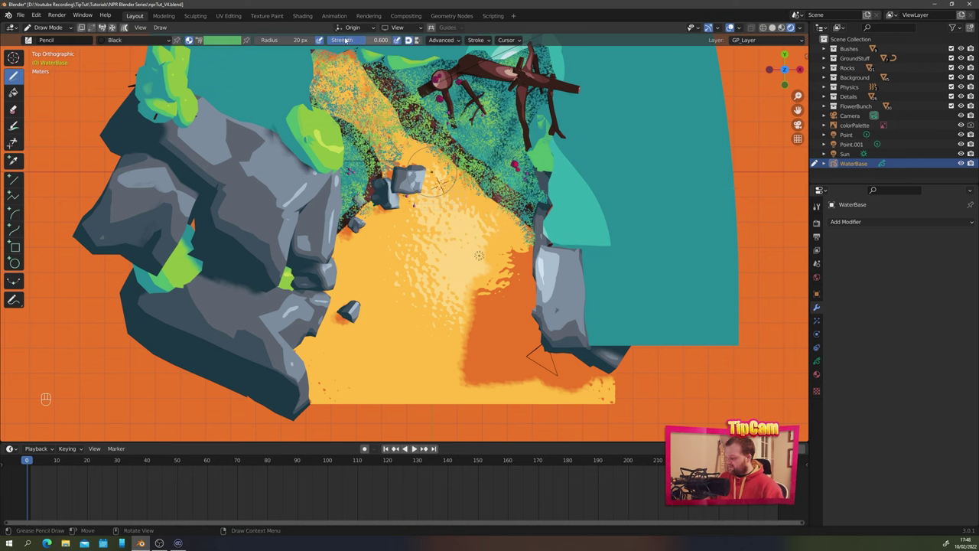
# Set the pencil's strength to 1.000 and turn off pen pressure for its radius
pyautogui.moveTo(357, 43); pyautogui.dragTo(406, 43)
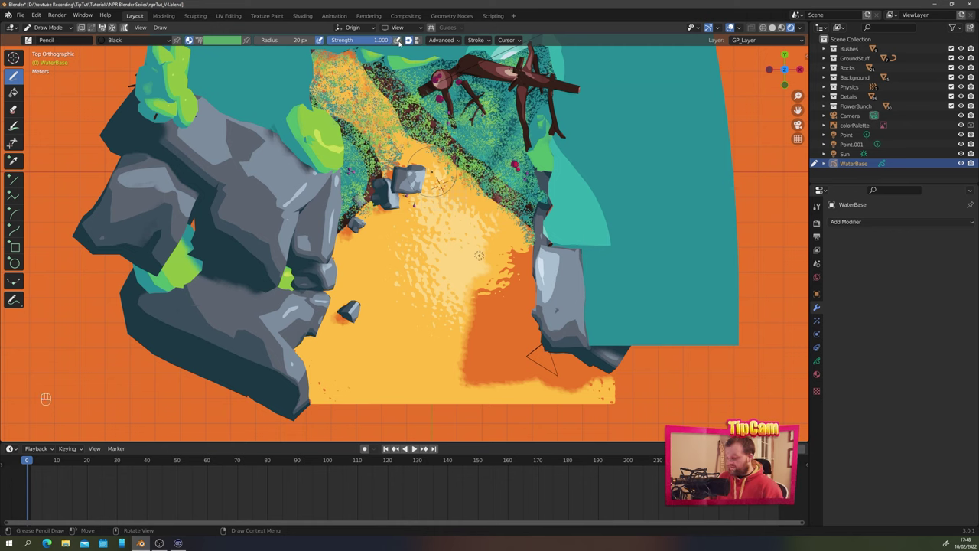
pyautogui.click(319, 41)
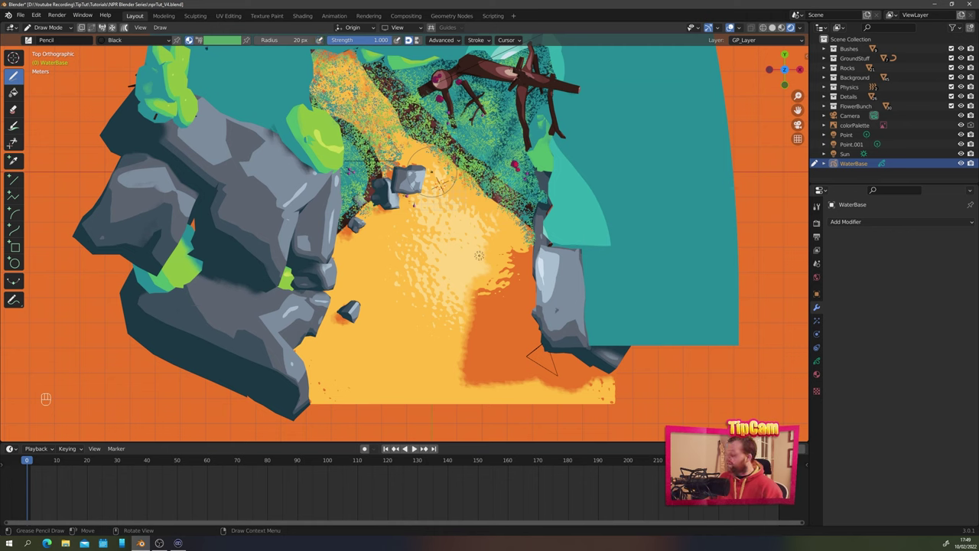
# Keep the stroke placement at Origin and set the drawing plane to Top (X-Y)
pyautogui.click(350, 29)
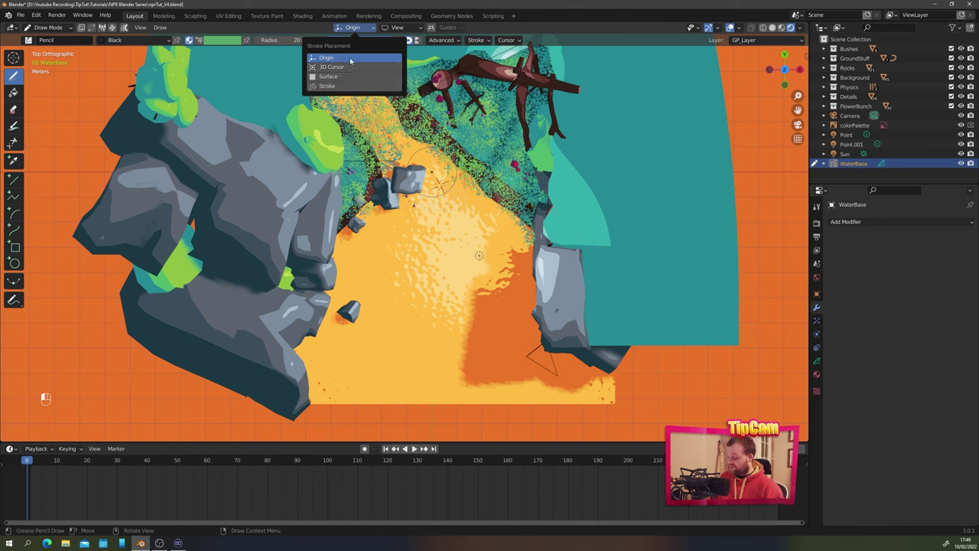
pyautogui.click(396, 29)
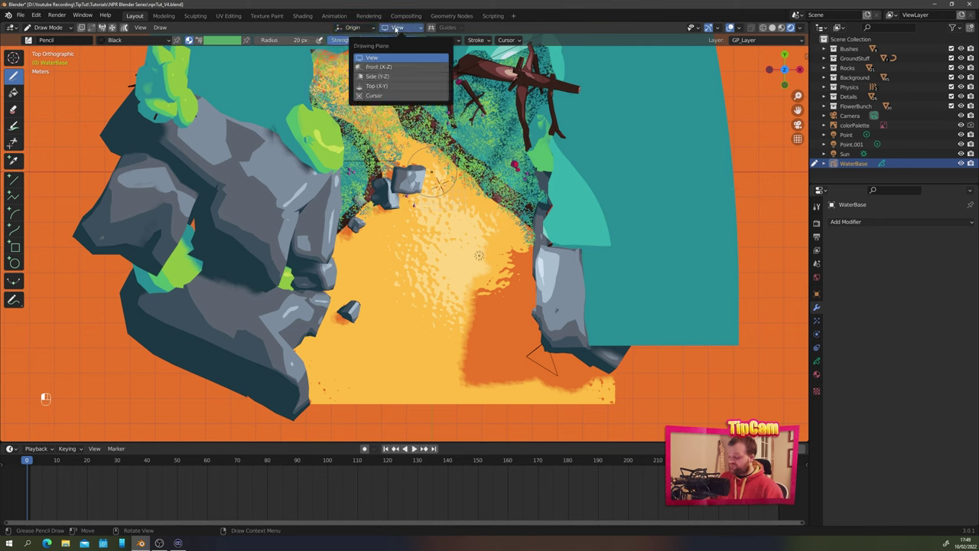
pyautogui.click(376, 86)
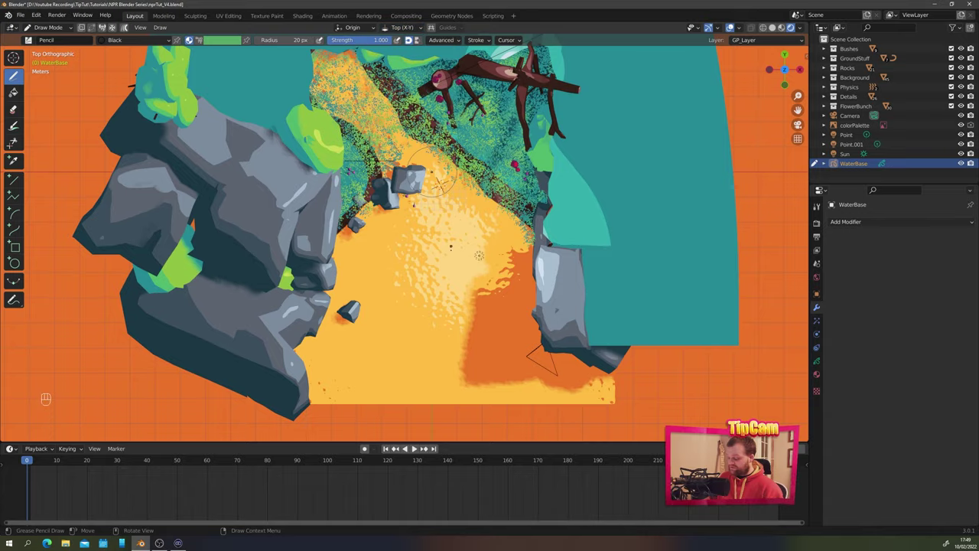
# Draw a test zigzag stroke across the sand in front of the rocks, check it from another angle, and undo it
pyautogui.moveTo(451, 248); pyautogui.dragTo(423, 162, button='middle')
pyautogui.scroll(6, 489, 217)
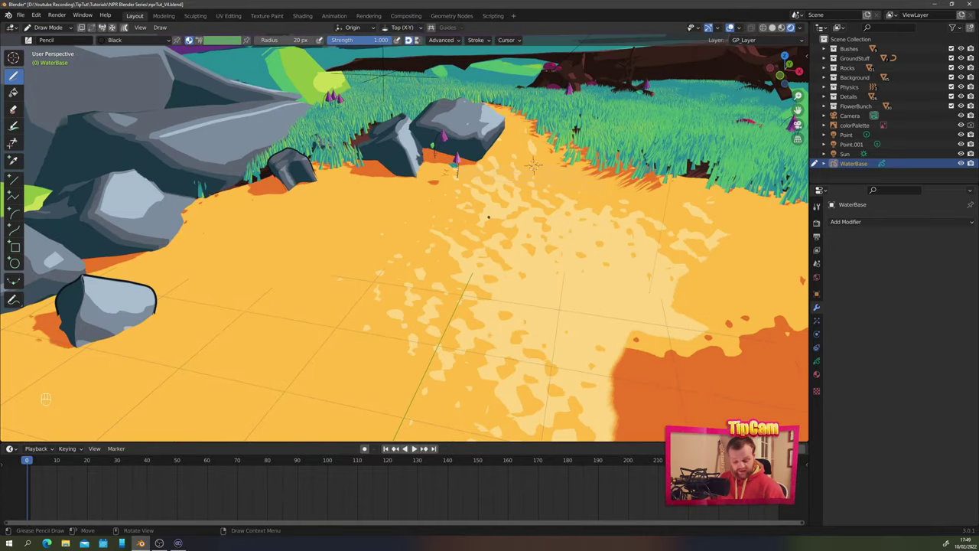
pyautogui.moveTo(66, 398); pyautogui.dragTo(46, 398, button='middle')
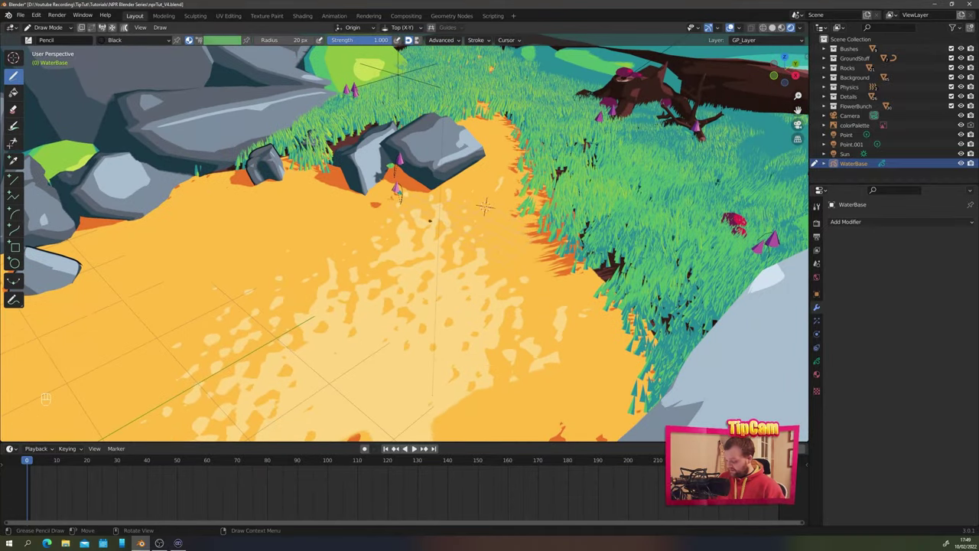
pyautogui.moveTo(430, 220)
pyautogui.mouseDown()
pyautogui.moveTo(378, 211)
pyautogui.moveTo(266, 241)
pyautogui.mouseUp()
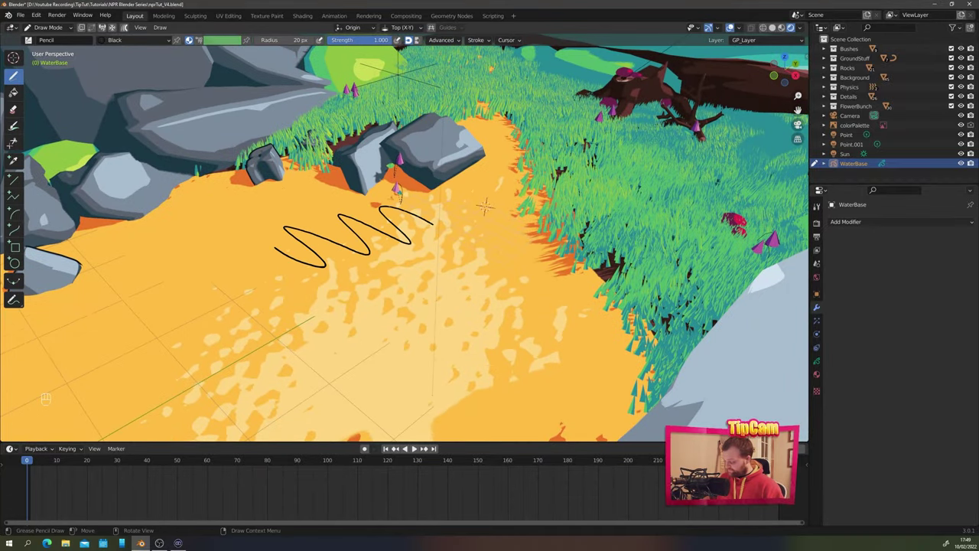
pyautogui.moveTo(485, 205)
pyautogui.mouseDown(button='middle')
pyautogui.moveTo(387, 243)
pyautogui.moveTo(431, 206)
pyautogui.mouseUp(button='middle')
pyautogui.hotkey('ctrl', 'z')
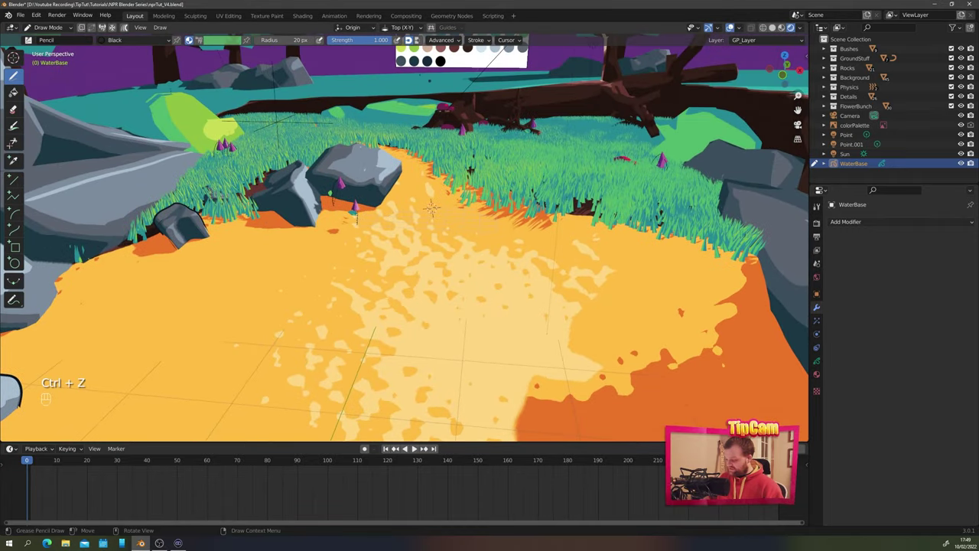
# Set the drawing plane to View and draw a small square stroke over the start of the sand path
pyautogui.click(402, 27)
pyautogui.click(401, 72)
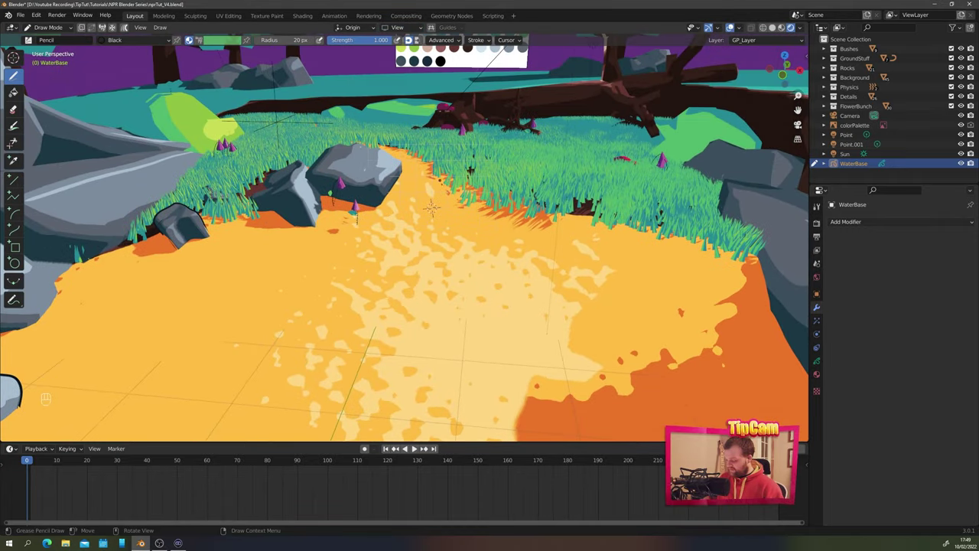
pyautogui.moveTo(433, 206); pyautogui.dragTo(450, 208, button='middle')
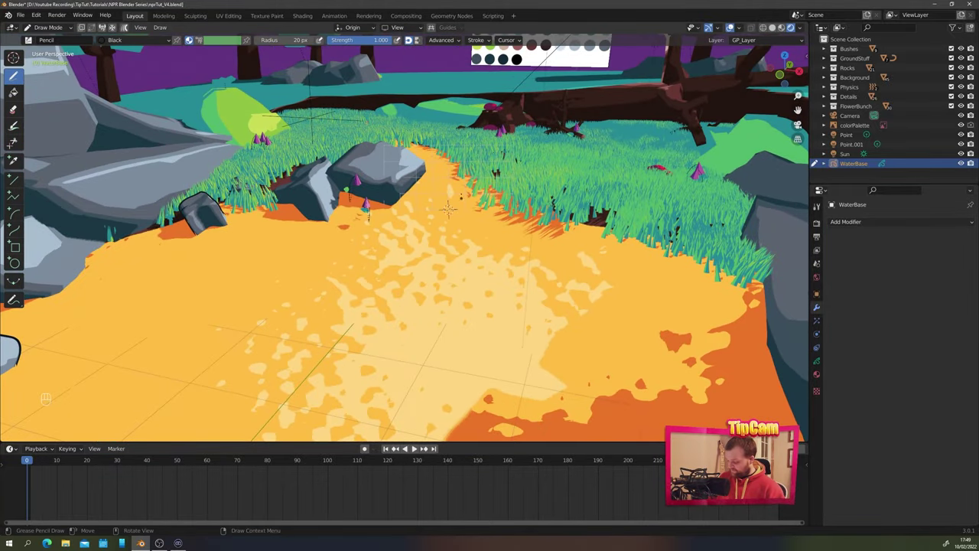
pyautogui.moveTo(453, 167)
pyautogui.mouseDown()
pyautogui.moveTo(458, 193)
pyautogui.moveTo(452, 165)
pyautogui.mouseUp()
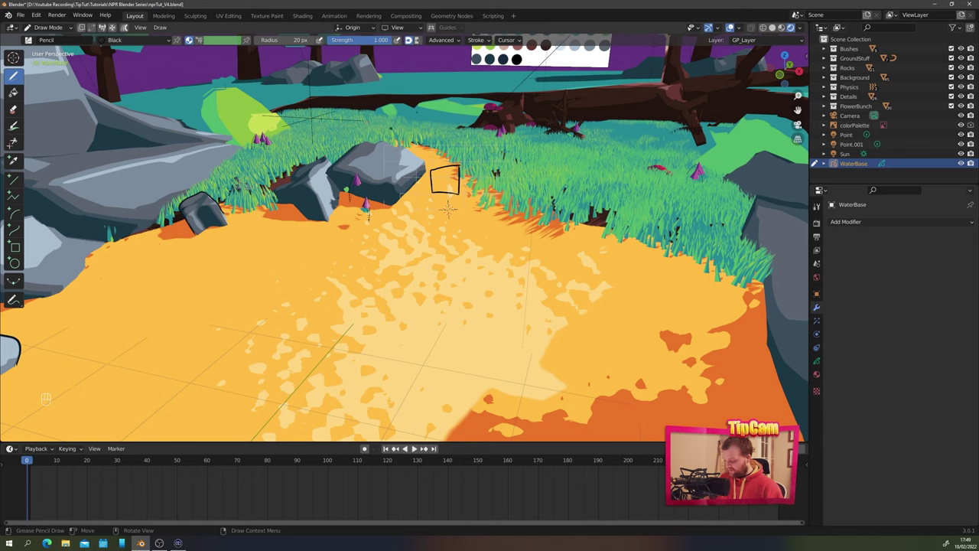
# Check the test square stroke from another angle and remove it
pyautogui.moveTo(449, 208); pyautogui.dragTo(307, 212, button='middle')
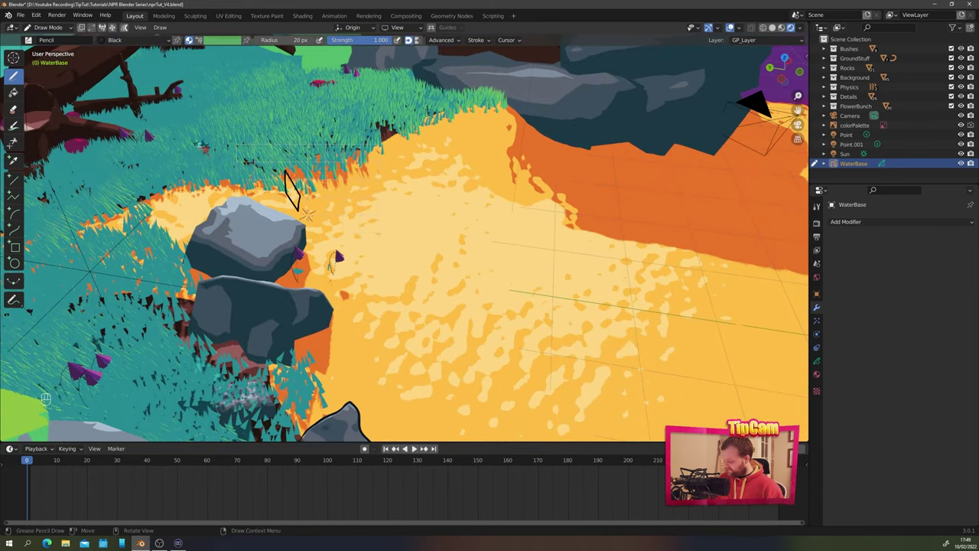
pyautogui.moveTo(284, 170)
pyautogui.mouseDown()
pyautogui.moveTo(258, 183)
pyautogui.moveTo(286, 196)
pyautogui.mouseUp()
pyautogui.moveTo(306, 215)
pyautogui.mouseDown(button='middle')
pyautogui.moveTo(477, 294)
pyautogui.moveTo(479, 201)
pyautogui.moveTo(459, 193)
pyautogui.mouseUp(button='middle')
# Set the drawing plane to Top (X-Y) and view the beach from directly above
pyautogui.click(398, 27)
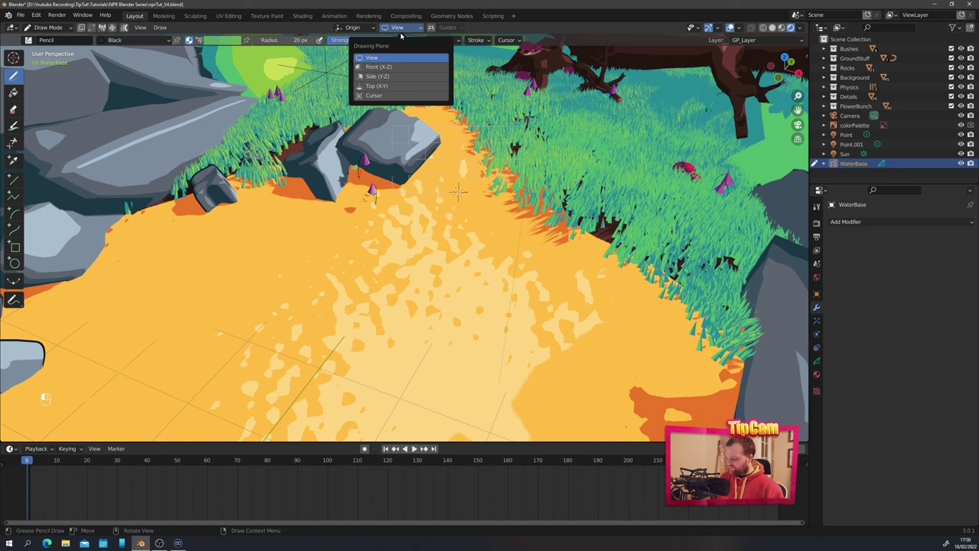
pyautogui.click(398, 87)
pyautogui.scroll(-3, 458, 192)
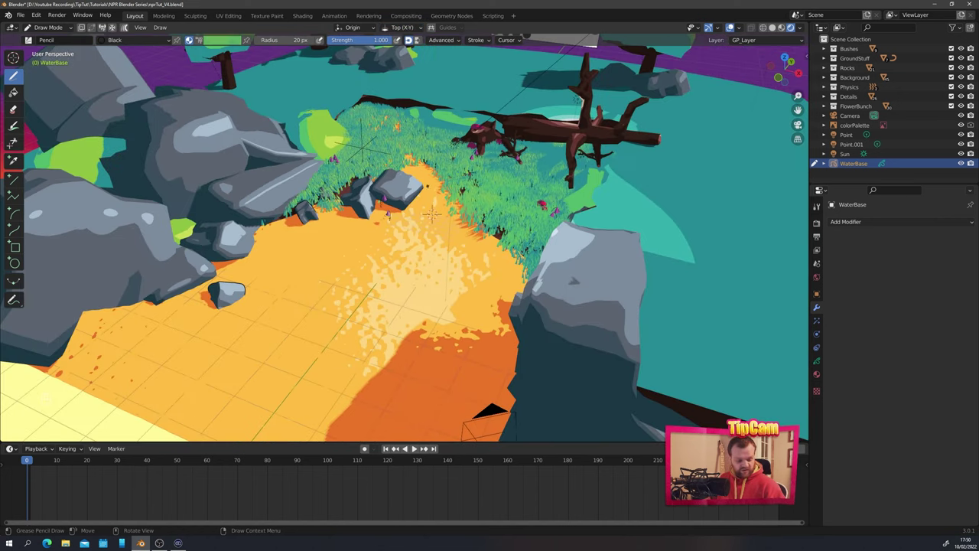
pyautogui.press('KP_7')
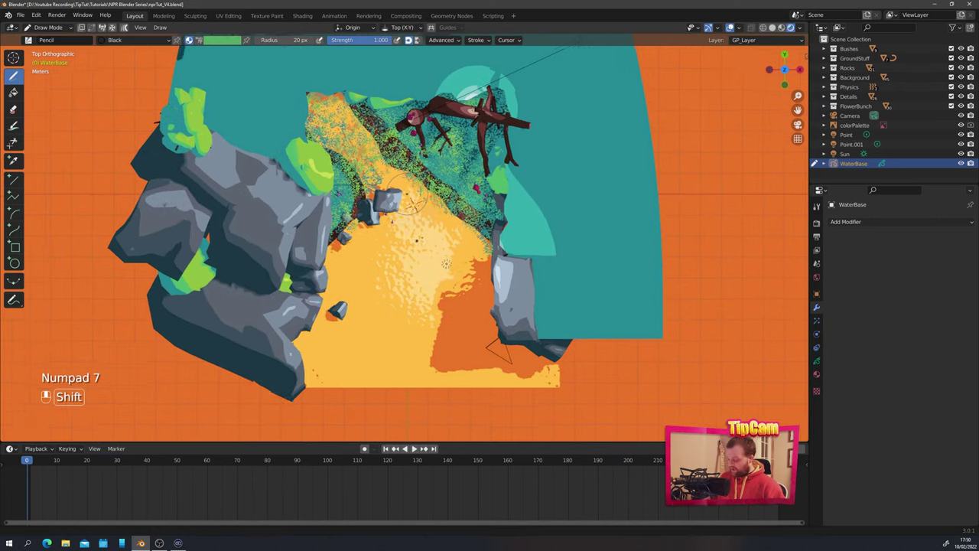
pyautogui.keyDown('shift'); pyautogui.moveTo(407, 197); pyautogui.dragTo(442, 195, button='middle'); pyautogui.keyUp('shift')
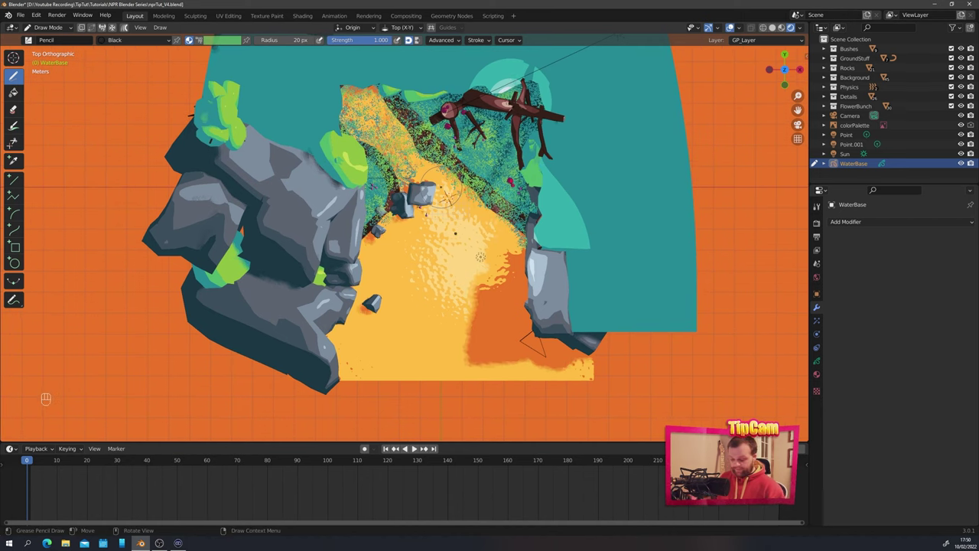
# Rename the Grease Pencil layer to WaterBase and turn off Use Lights for it
pyautogui.click(818, 361)
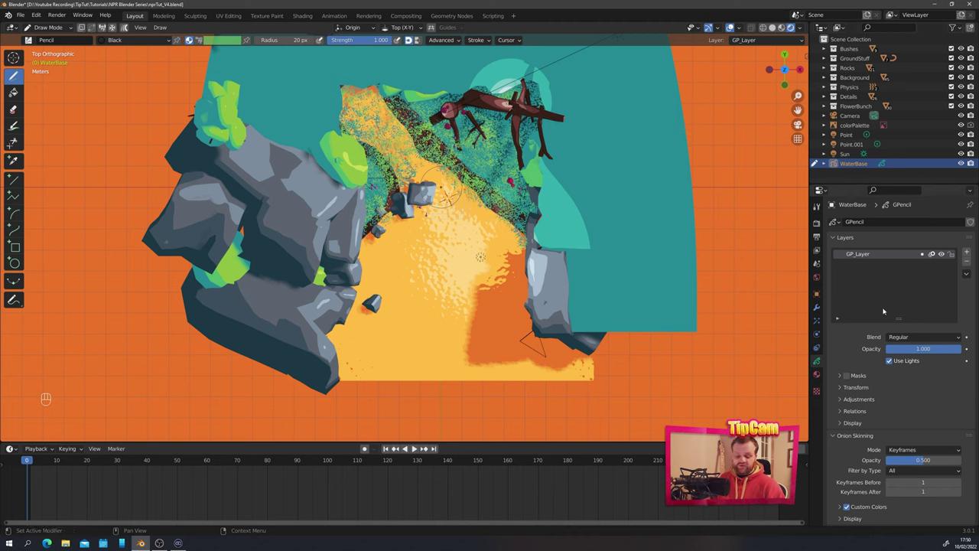
pyautogui.doubleClick(852, 252)
pyautogui.write('Wa')
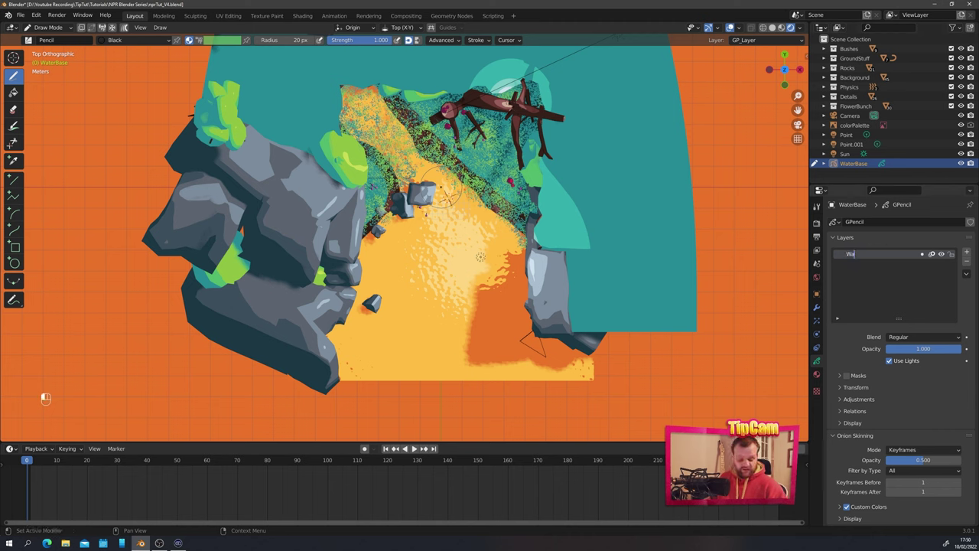
pyautogui.write('terBase')
pyautogui.press('Return')
pyautogui.click(889, 361)
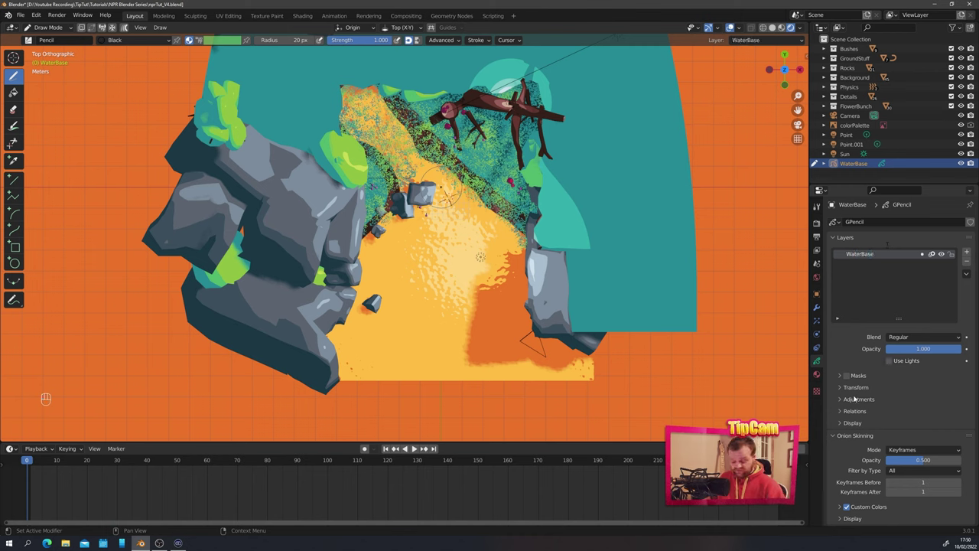
# Add a second material named WaterBase with its stroke disabled and its fill enabled
pyautogui.scroll(-2, 841, 387)
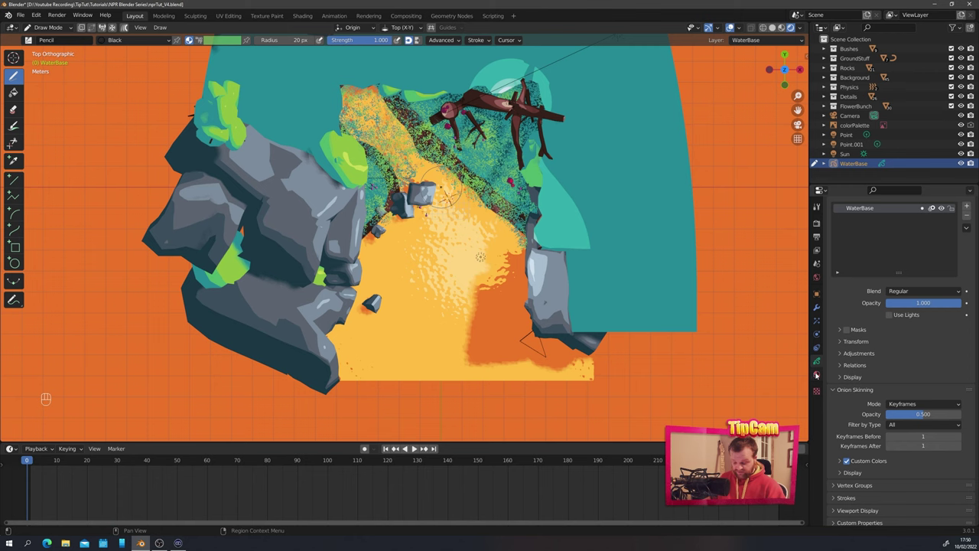
pyautogui.click(816, 375)
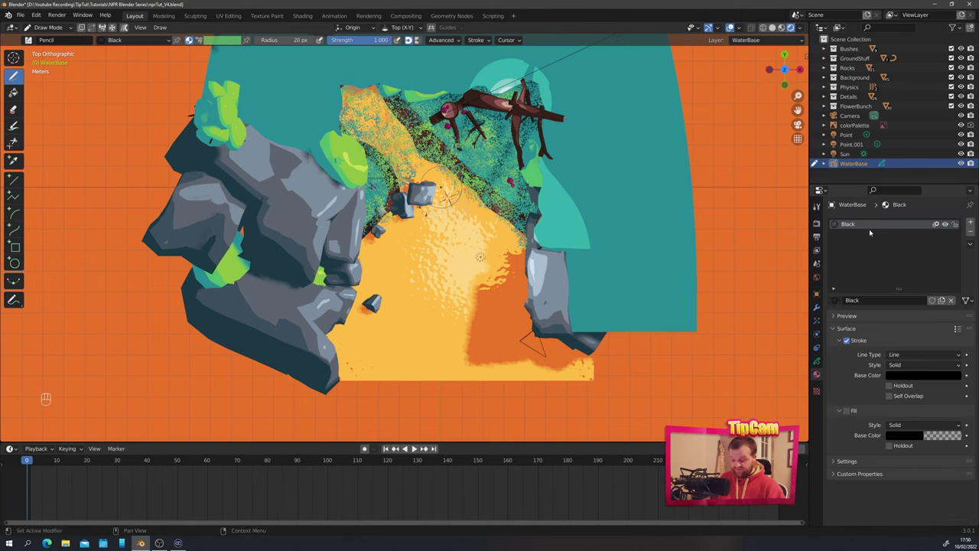
pyautogui.click(835, 303)
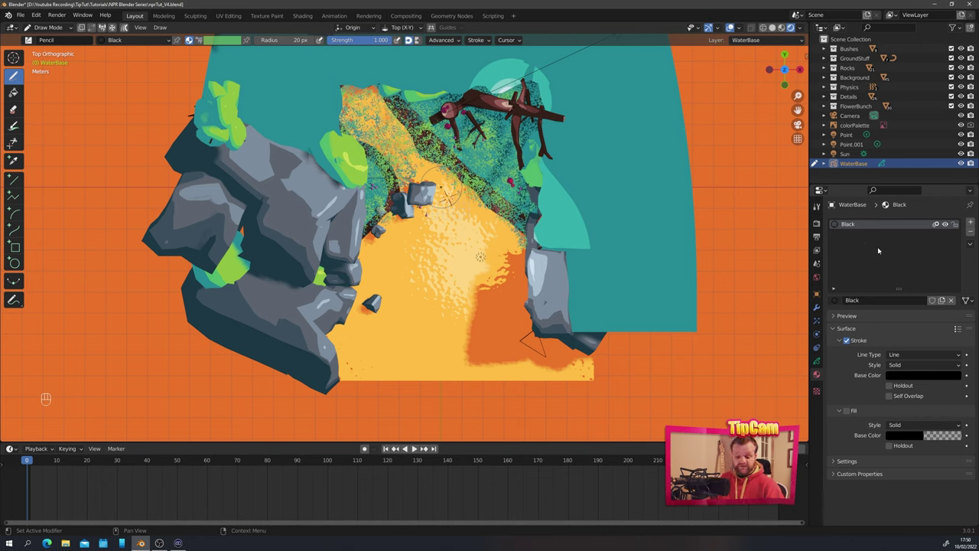
pyautogui.click(971, 222)
pyautogui.click(874, 302)
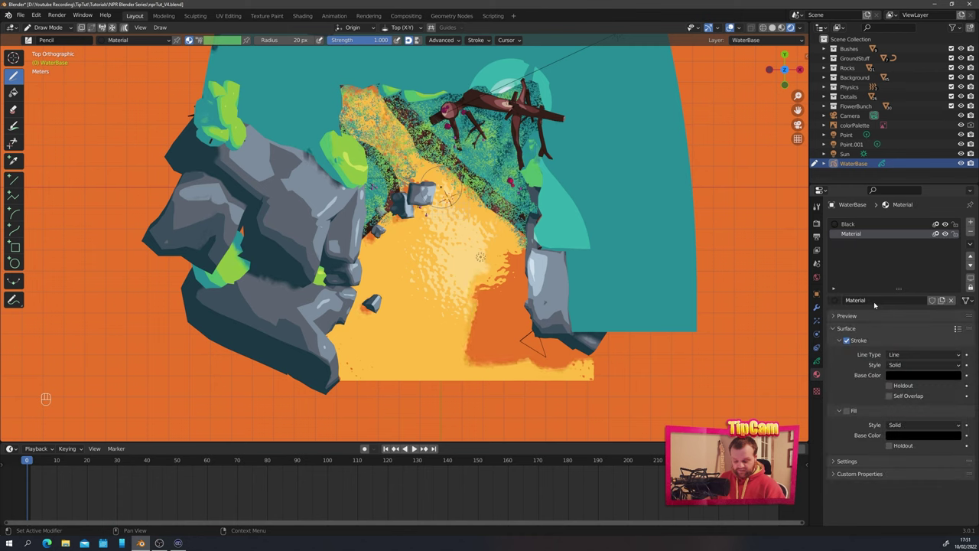
pyautogui.doubleClick(874, 301)
pyautogui.write('Wate')
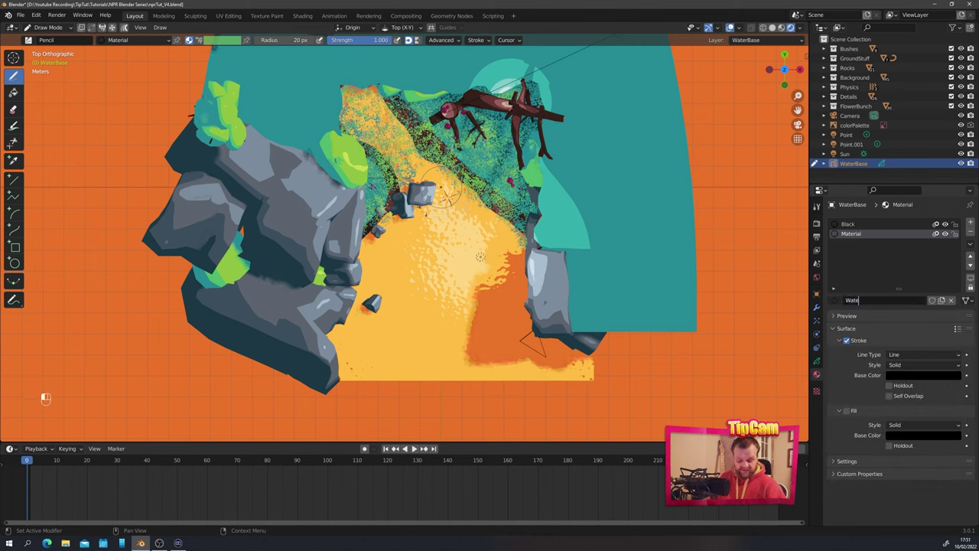
pyautogui.write('rBase')
pyautogui.press('Return')
pyautogui.click(847, 340)
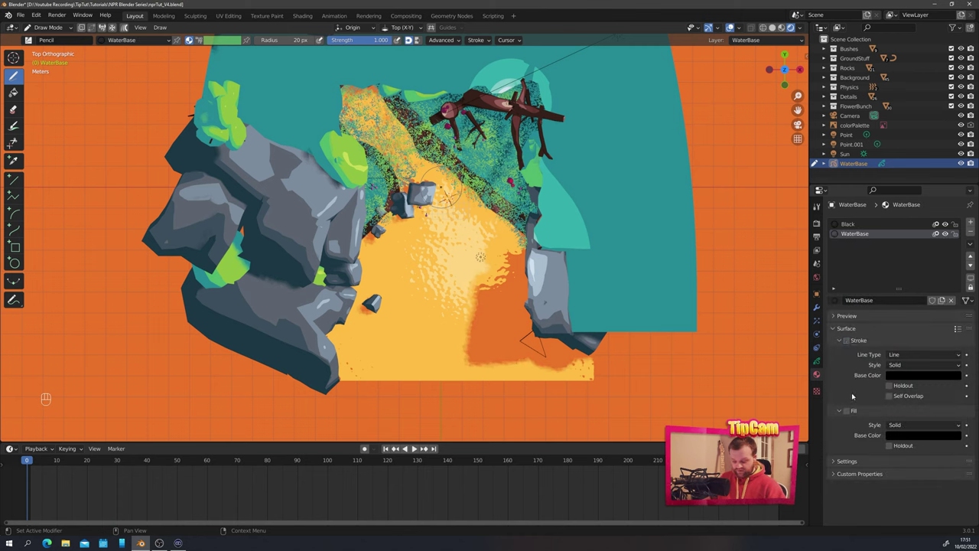
pyautogui.click(847, 412)
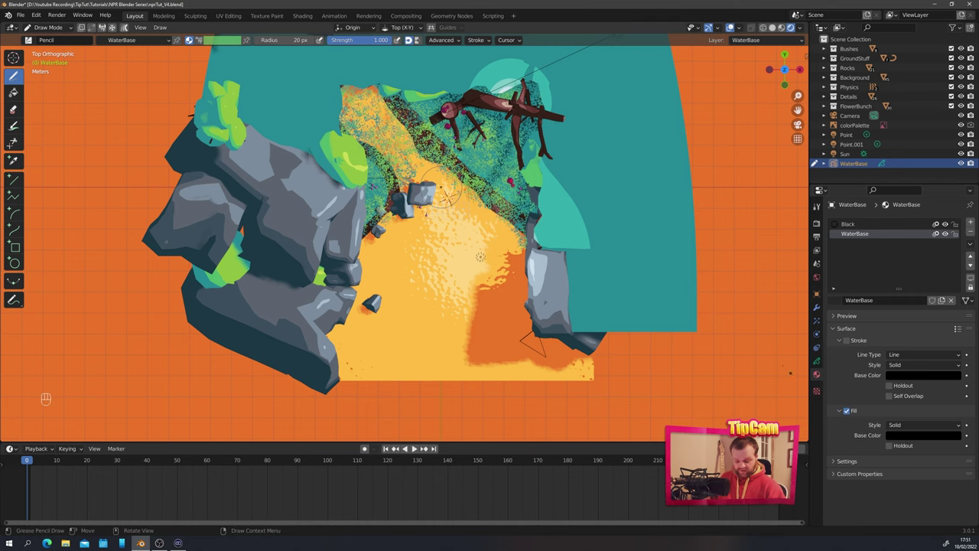
# Sample the light blue swatch on the color palette image as the WaterBase material's fill base color
pyautogui.scroll(-1, 404, 244)
pyautogui.keyDown('shift'); pyautogui.moveTo(439, 205); pyautogui.dragTo(474, 314, button='middle'); pyautogui.keyUp('shift')
pyautogui.scroll(3, 475, 306)
pyautogui.keyDown('shift'); pyautogui.moveTo(494, 126); pyautogui.dragTo(438, 251, button='middle'); pyautogui.keyUp('shift')
pyautogui.scroll(2, 438, 251)
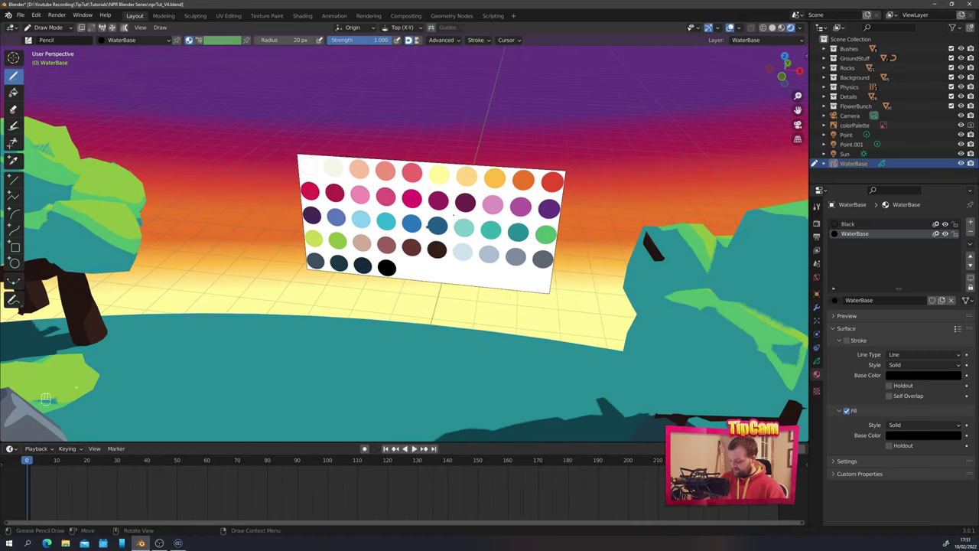
pyautogui.click(938, 434)
pyautogui.click(951, 393)
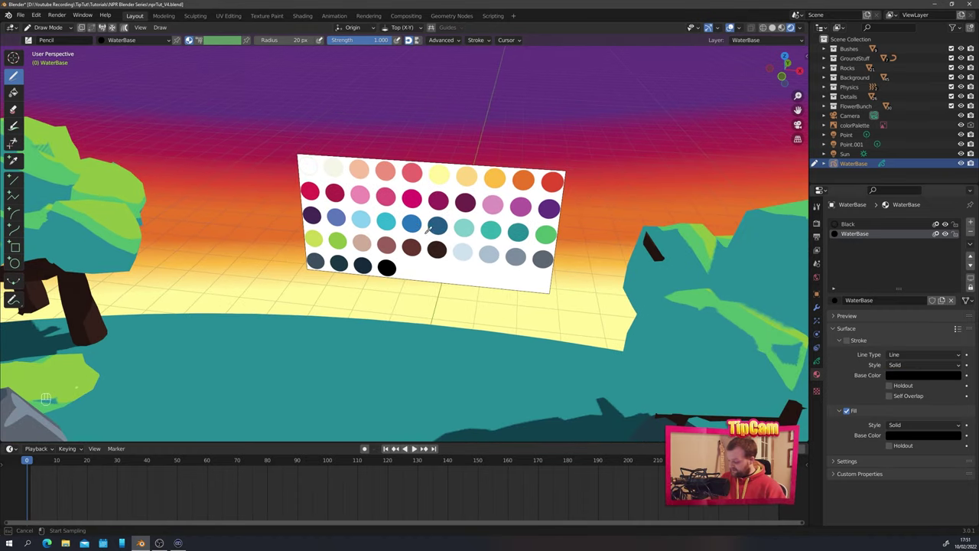
pyautogui.click(362, 219)
# Draw a closed, filled water shape from the top view, covering the sand between the rocks up to the start of the path
pyautogui.scroll(-5, 522, 369)
pyautogui.press('KP_7')
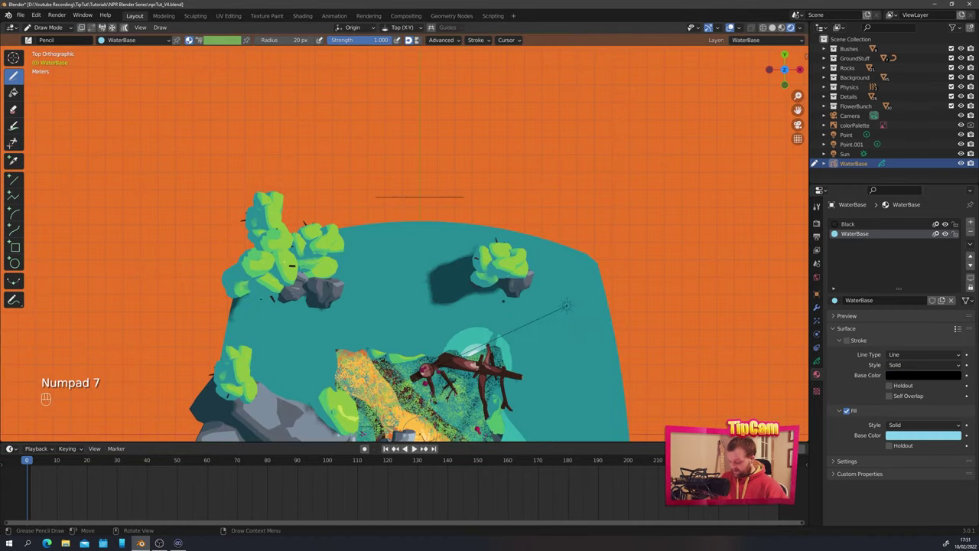
pyautogui.keyDown('shift'); pyautogui.moveTo(453, 427); pyautogui.dragTo(471, 214, button='middle'); pyautogui.keyUp('shift')
pyautogui.moveTo(459, 230)
pyautogui.mouseDown()
pyautogui.moveTo(438, 388)
pyautogui.moveTo(306, 387)
pyautogui.moveTo(310, 318)
pyautogui.mouseUp()
pyautogui.moveTo(428, 242); pyautogui.dragTo(457, 229)
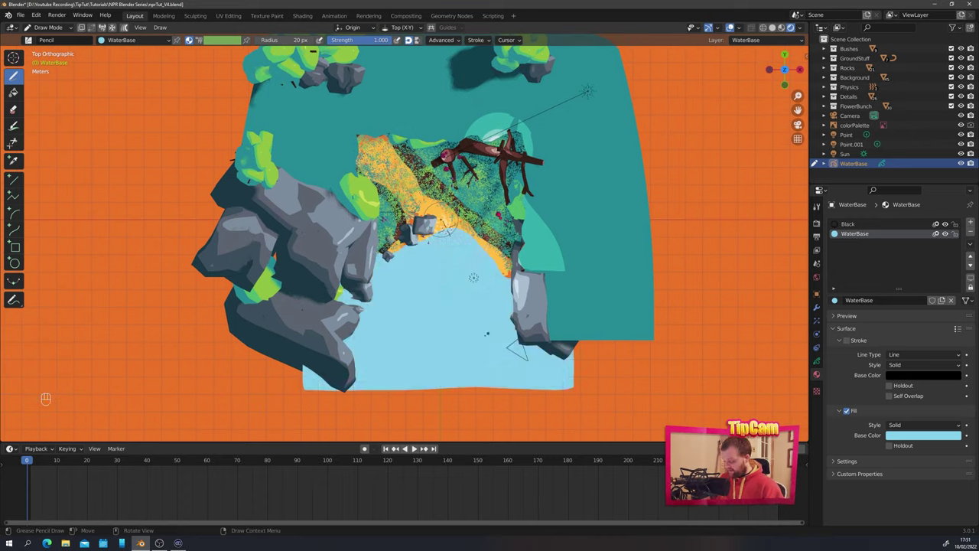
# Switch to Object Mode and lower the WaterBase object about 0.2 m along the Z axis
pyautogui.moveTo(487, 332)
pyautogui.mouseDown(button='middle')
pyautogui.moveTo(385, 249)
pyautogui.moveTo(431, 291)
pyautogui.moveTo(431, 278)
pyautogui.moveTo(418, 280)
pyautogui.moveTo(427, 293)
pyautogui.mouseUp(button='middle')
pyautogui.scroll(4, 430, 295)
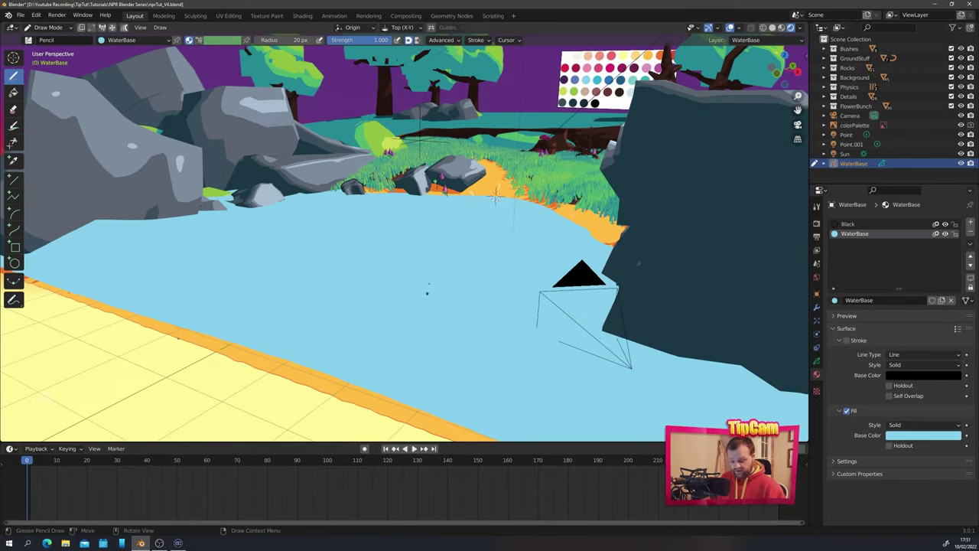
pyautogui.hotkey('ctrl', 'Tab')
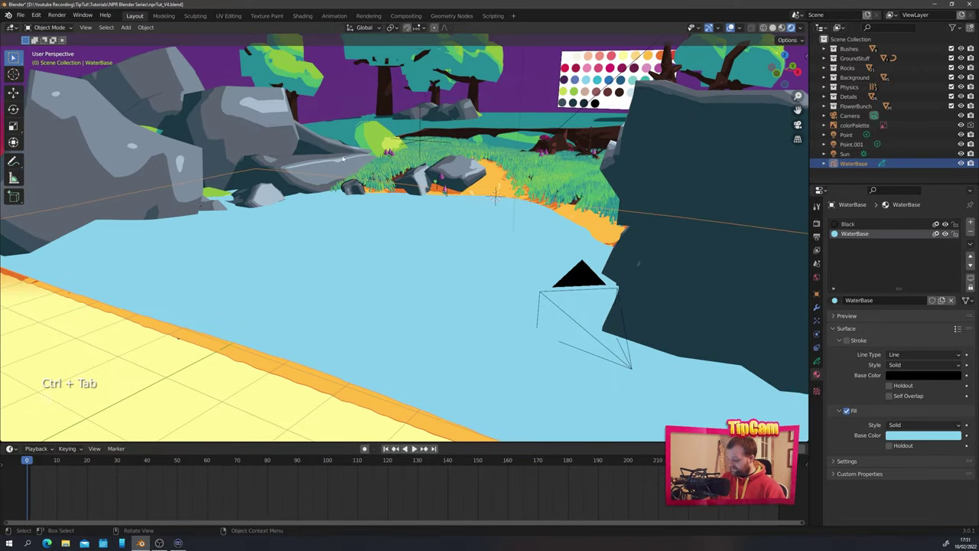
pyautogui.moveTo(471, 227); pyautogui.dragTo(466, 214, button='middle')
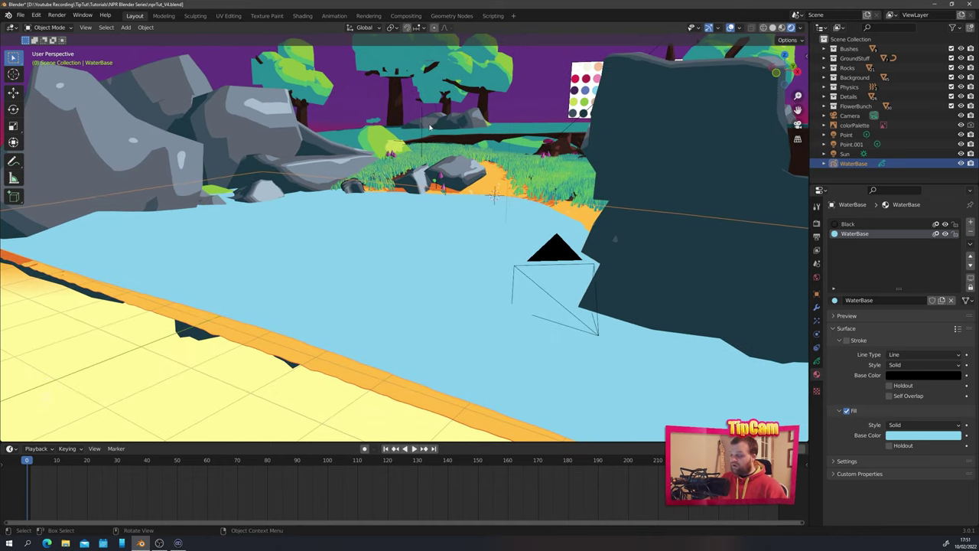
pyautogui.press('g')
pyautogui.press('z')
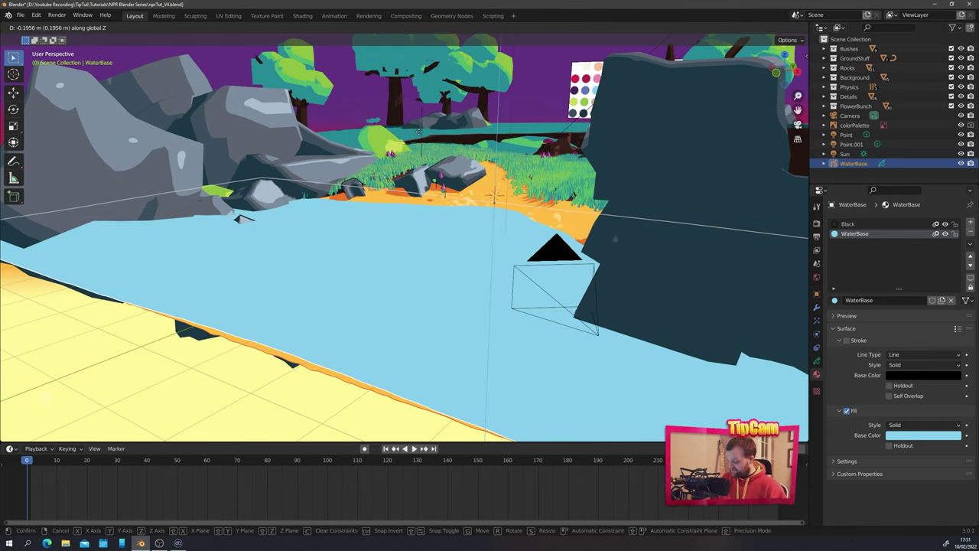
pyautogui.click(307, 179)
pyautogui.moveTo(373, 164); pyautogui.dragTo(399, 195, button='middle')
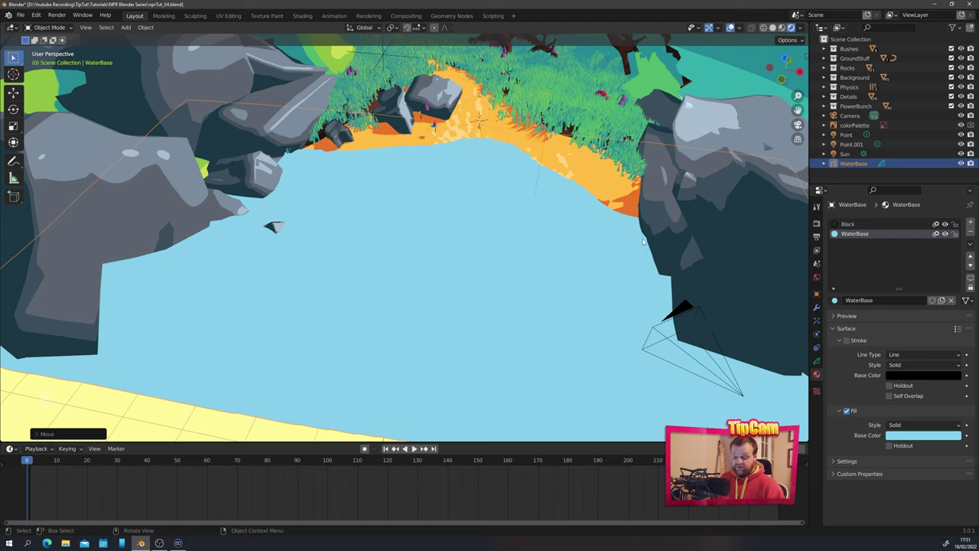
# Set the WaterBase layer's opacity to 0.8
pyautogui.click(817, 361)
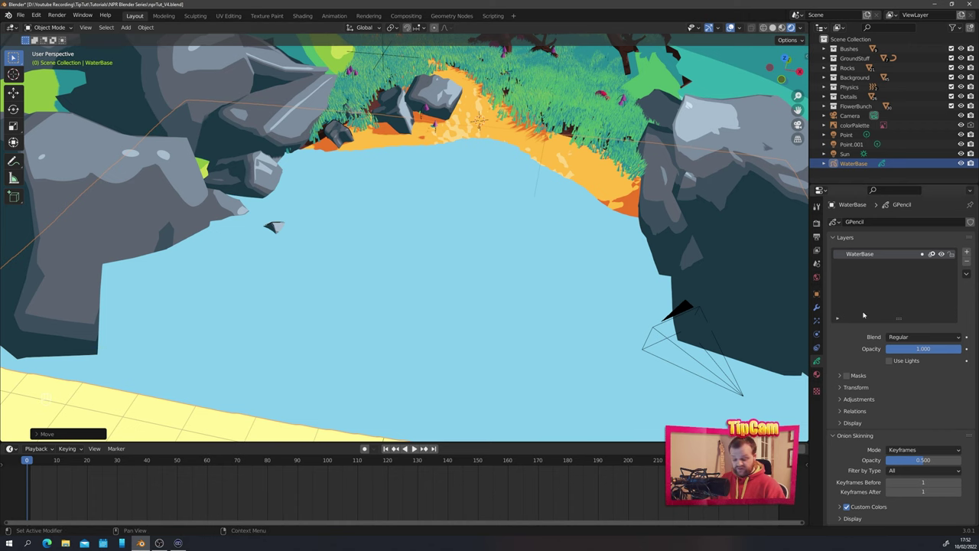
pyautogui.click(924, 349)
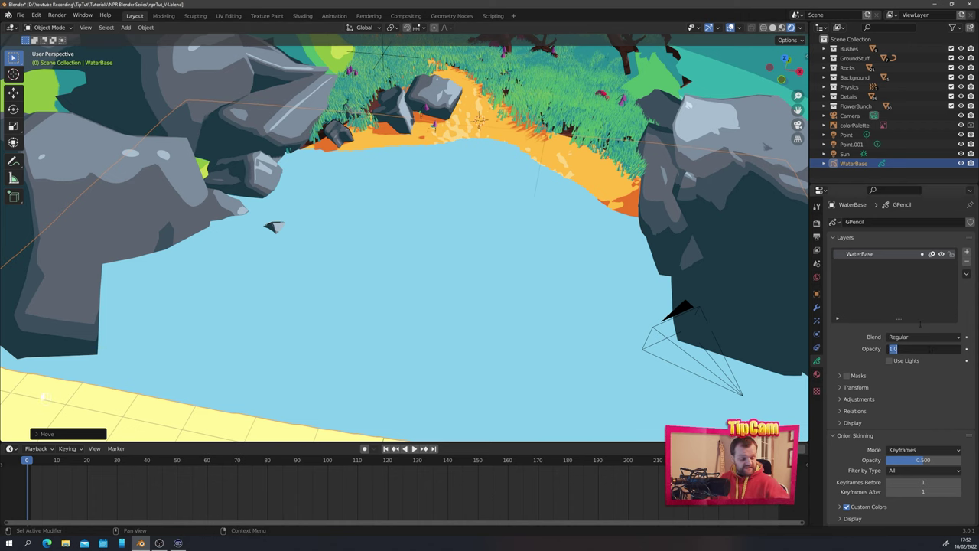
pyautogui.write('0.8')
pyautogui.press('Return')
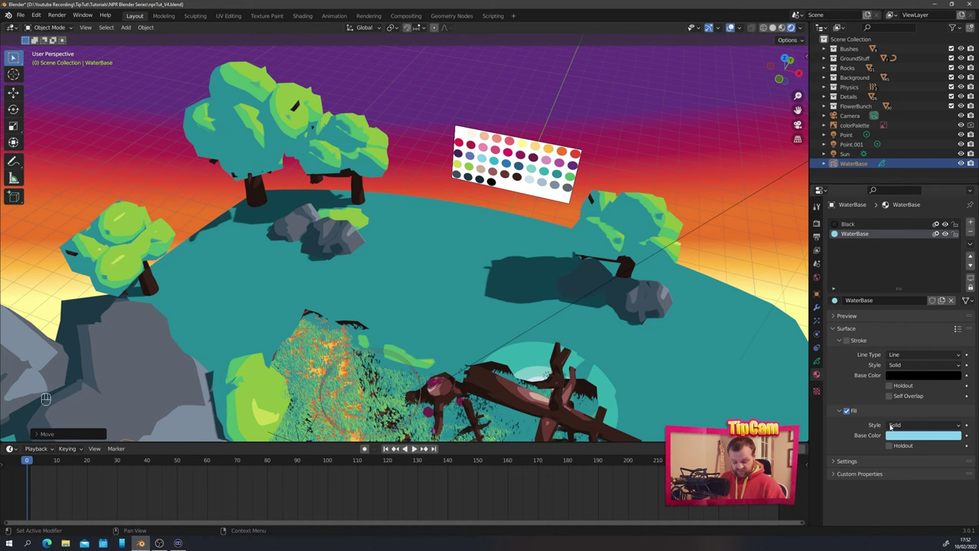
# Try the turquoise palette swatch as the WaterBase fill color, bring the water into view, and undo the color change
pyautogui.click(924, 437)
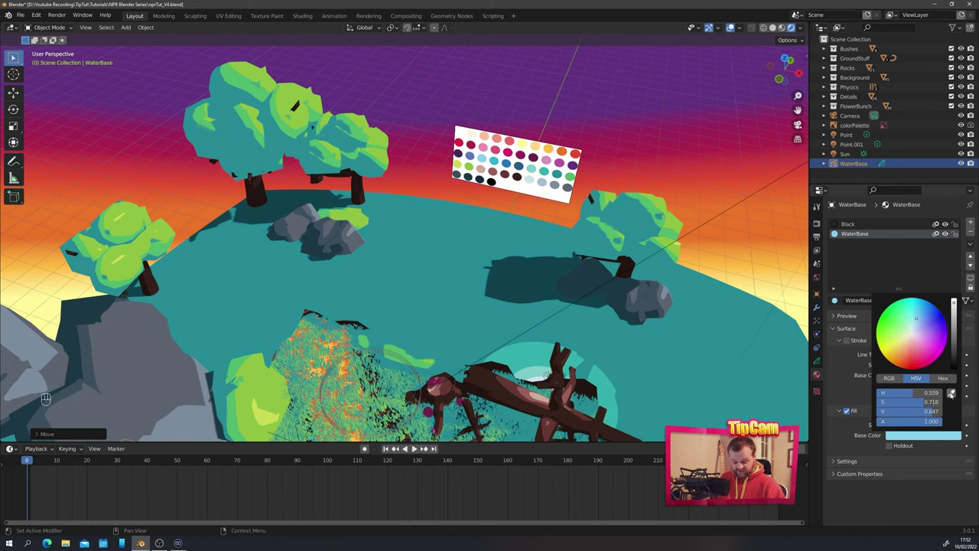
pyautogui.click(951, 392)
pyautogui.click(496, 163)
pyautogui.scroll(-3, 494, 165)
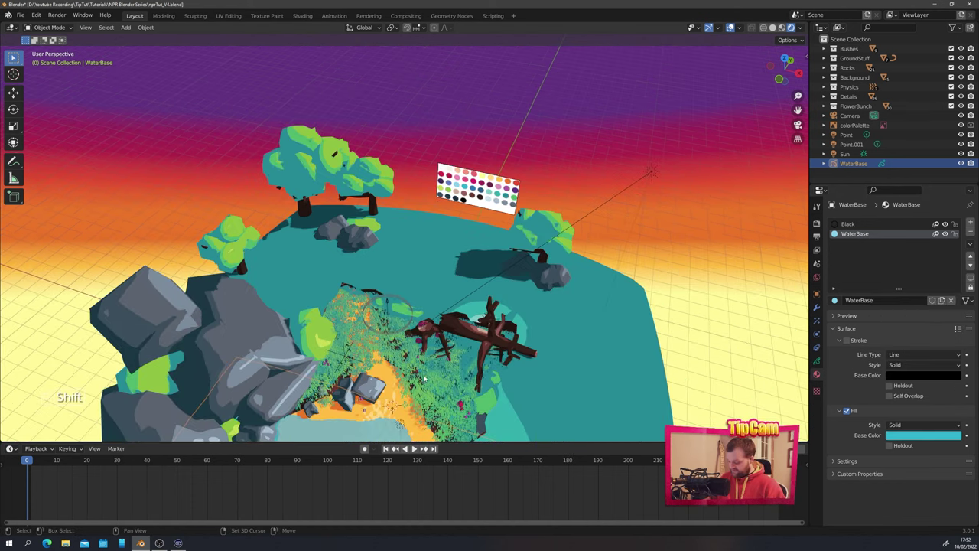
pyautogui.keyDown('shift'); pyautogui.moveTo(394, 425); pyautogui.dragTo(435, 313, button='middle'); pyautogui.keyUp('shift')
pyautogui.hotkey('ctrl', 'z')
# Set the WaterBase material's fill base color to the turquoise swatch sampled from the palette image and check the water up close
pyautogui.click(925, 435)
pyautogui.click(951, 392)
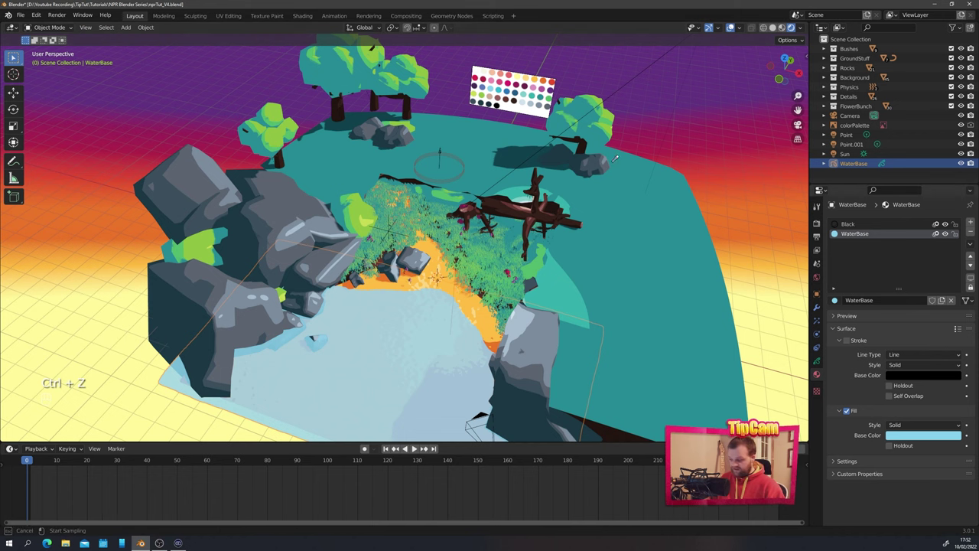
pyautogui.click(499, 89)
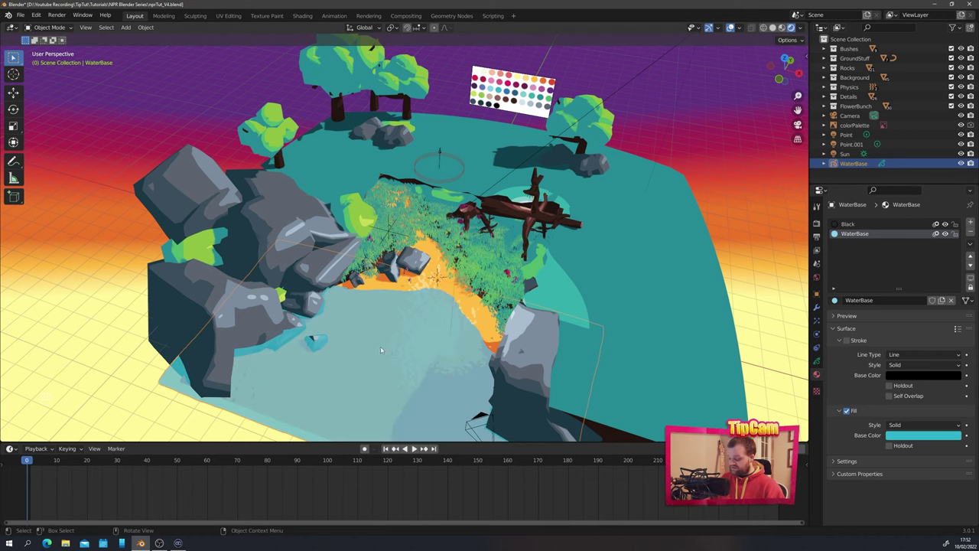
pyautogui.moveTo(381, 350); pyautogui.dragTo(531, 278, button='middle')
pyautogui.scroll(4, 403, 269)
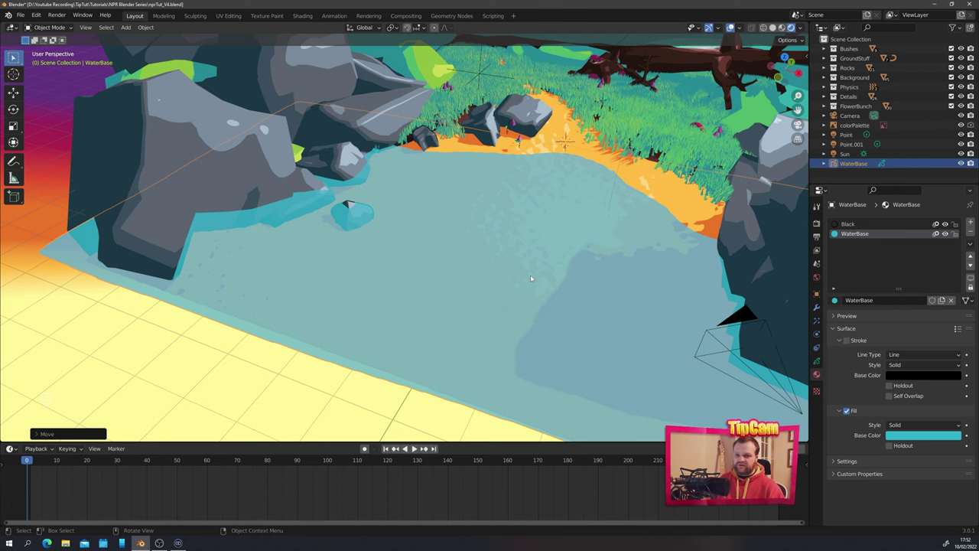
# Raise the WaterBase object about 0.04 m along the Z axis and inspect the waterline around the small rock
pyautogui.click(418, 272)
pyautogui.keyDown('shift'); pyautogui.moveTo(401, 255); pyautogui.dragTo(355, 254, button='middle'); pyautogui.keyUp('shift')
pyautogui.moveTo(480, 239); pyautogui.dragTo(463, 242, button='middle')
pyautogui.click(333, 291)
pyautogui.press('g')
pyautogui.press('z')
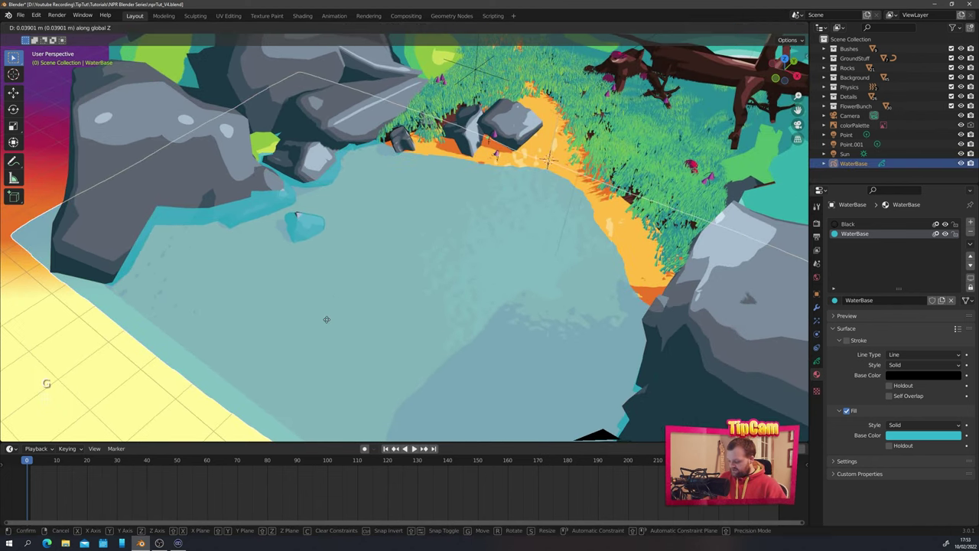
pyautogui.click(326, 321)
pyautogui.scroll(2, 254, 216)
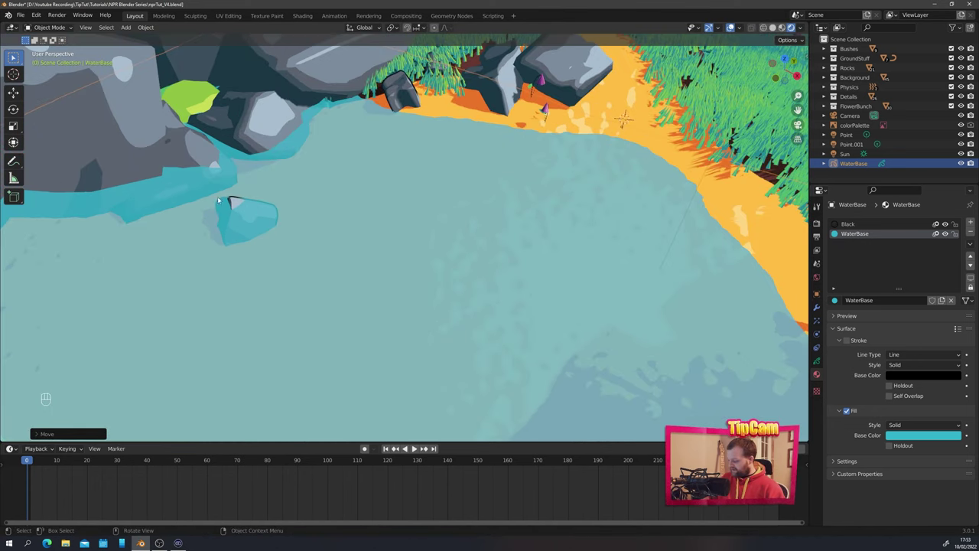
pyautogui.keyDown('shift'); pyautogui.moveTo(226, 270); pyautogui.dragTo(374, 266, button='middle'); pyautogui.keyUp('shift')
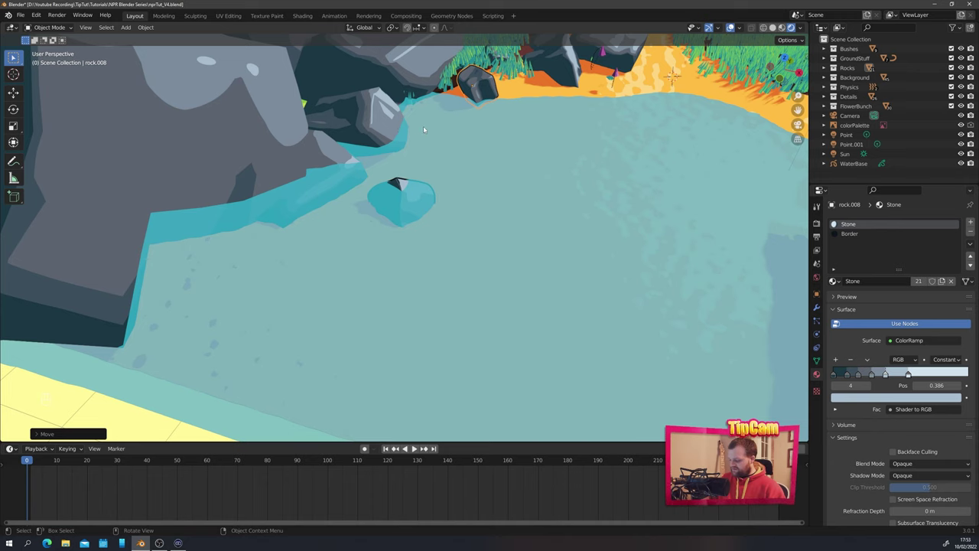
# Place the 3D cursor on the tip of the small rock in the water and add a Grease Pencil object there
pyautogui.hotkey('shift', 'd')
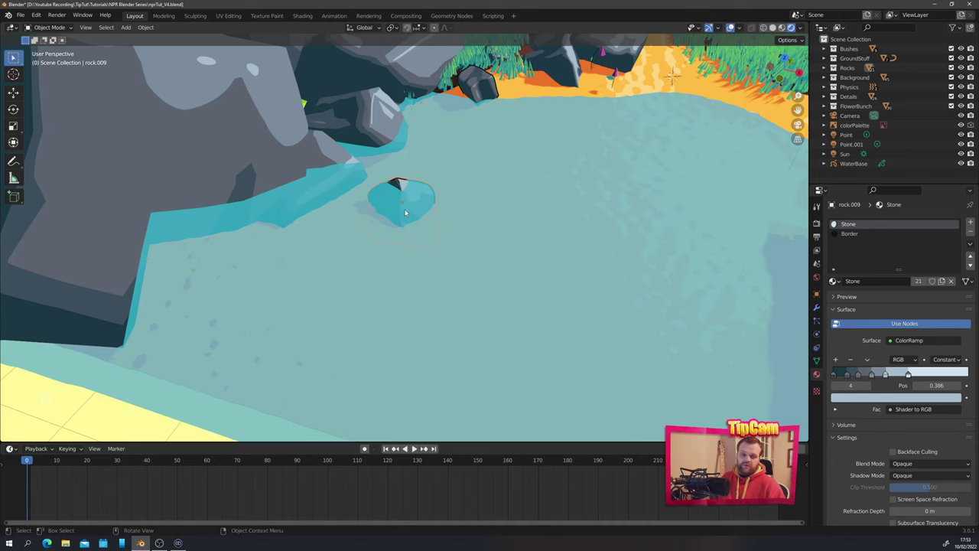
pyautogui.click(408, 203)
pyautogui.moveTo(408, 204); pyautogui.dragTo(379, 226, button='middle')
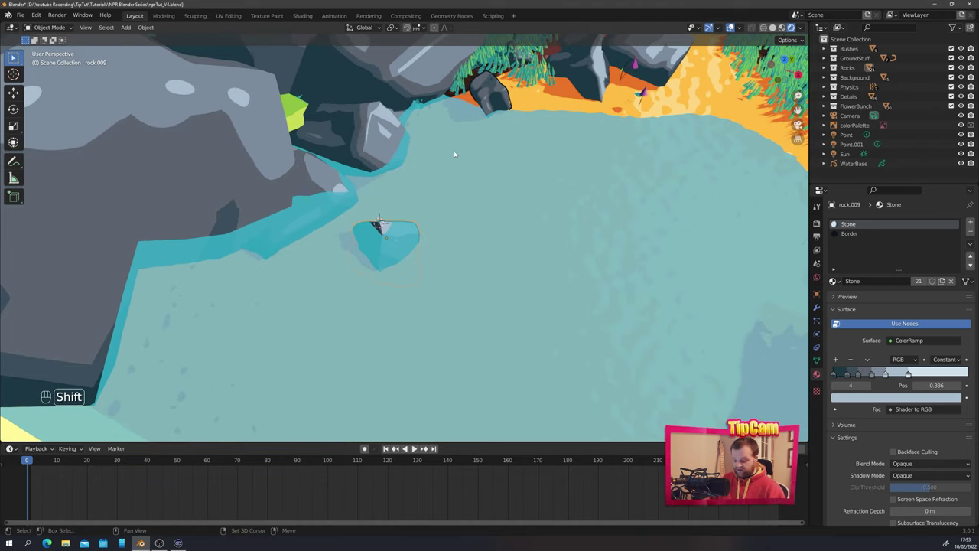
pyautogui.hotkey('shift', 'a')
pyautogui.click(494, 152)
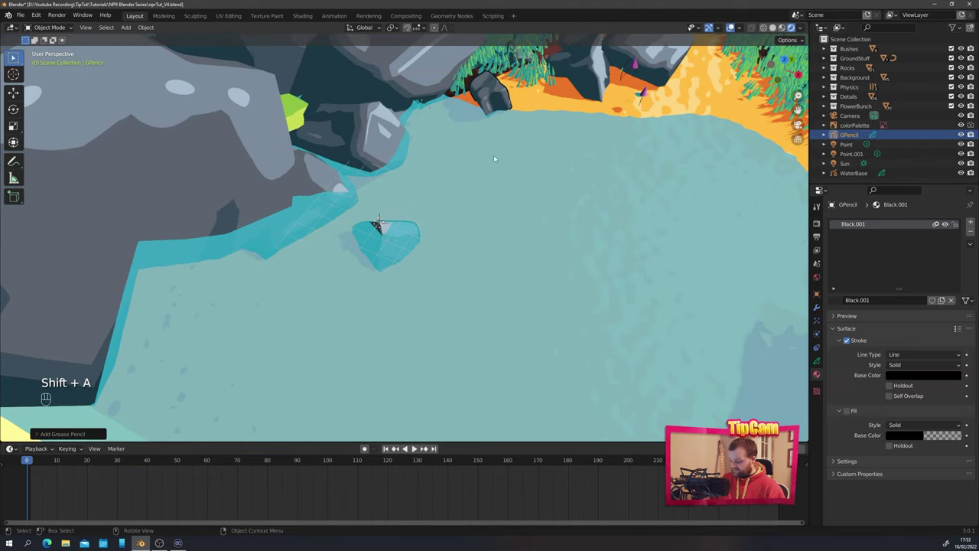
pyautogui.scroll(4, 390, 244)
pyautogui.moveTo(393, 232); pyautogui.dragTo(413, 274, button='middle')
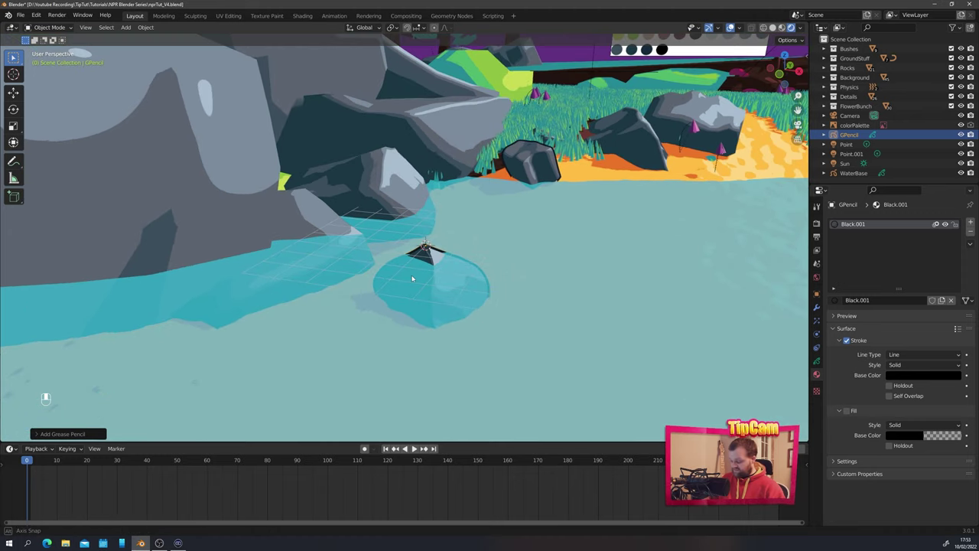
pyautogui.hotkey('ctrl', 'Tab')
pyautogui.click(410, 221)
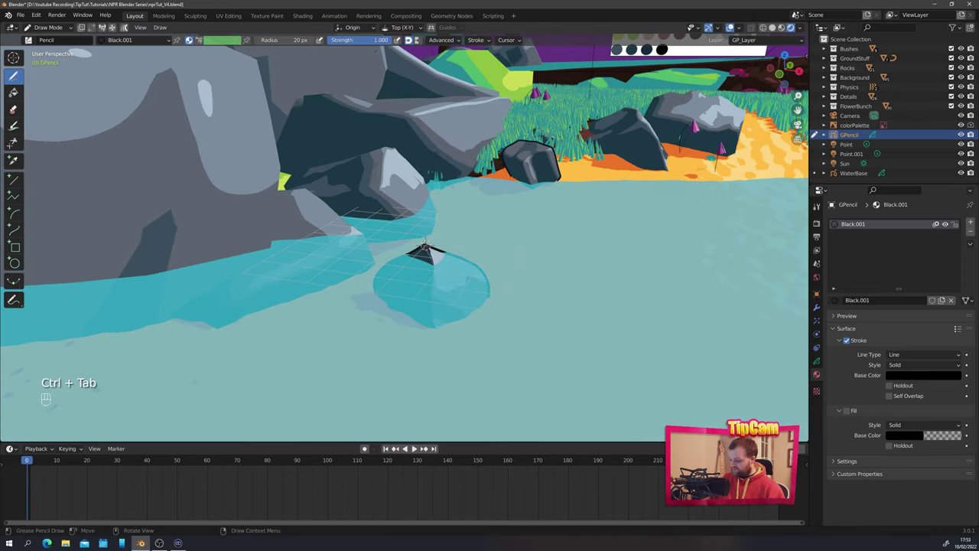
pyautogui.hotkey('ctrl', 'Tab')
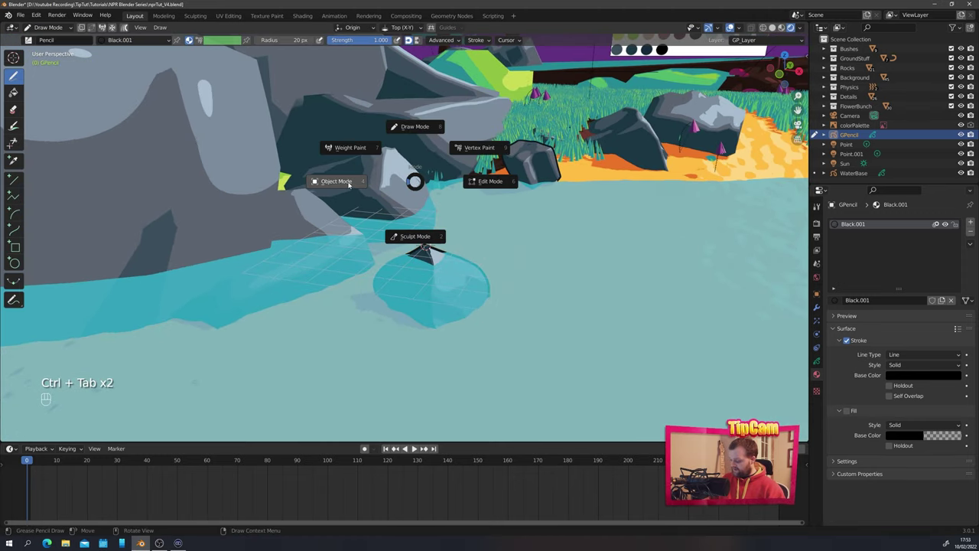
pyautogui.click(397, 275)
# Lower the new Grease Pencil object slightly along the Z axis towards the water surface at the small rock
pyautogui.moveTo(397, 274); pyautogui.dragTo(404, 284, button='middle')
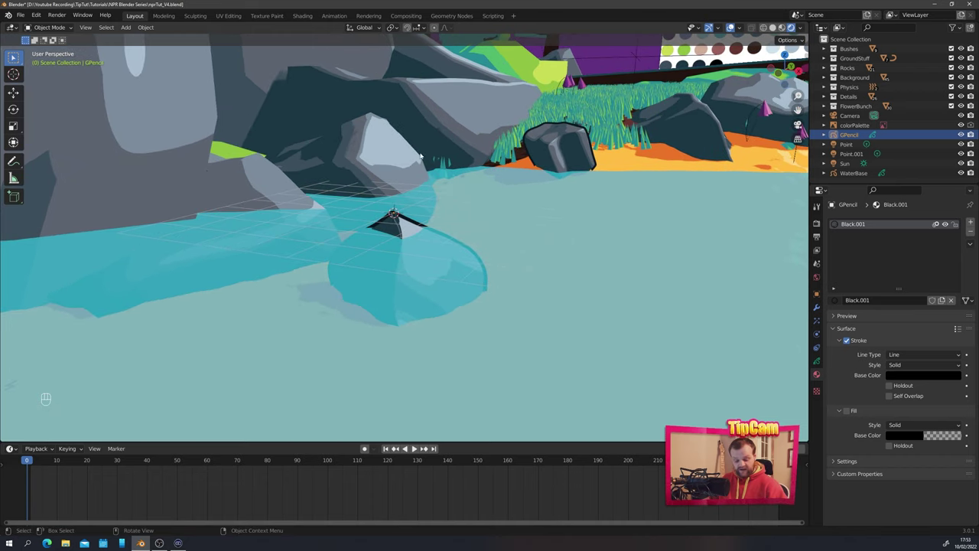
pyautogui.press('g')
pyautogui.press('z')
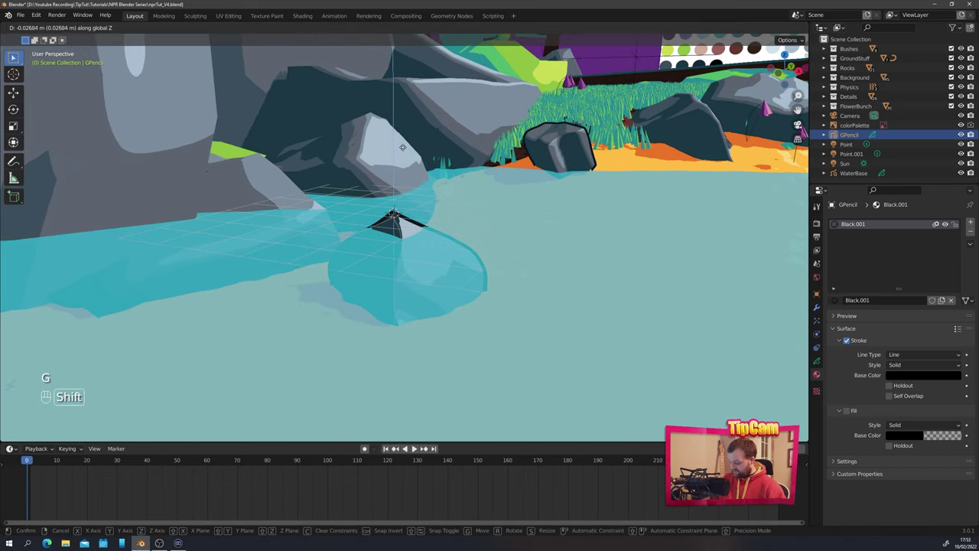
pyautogui.click(373, 302)
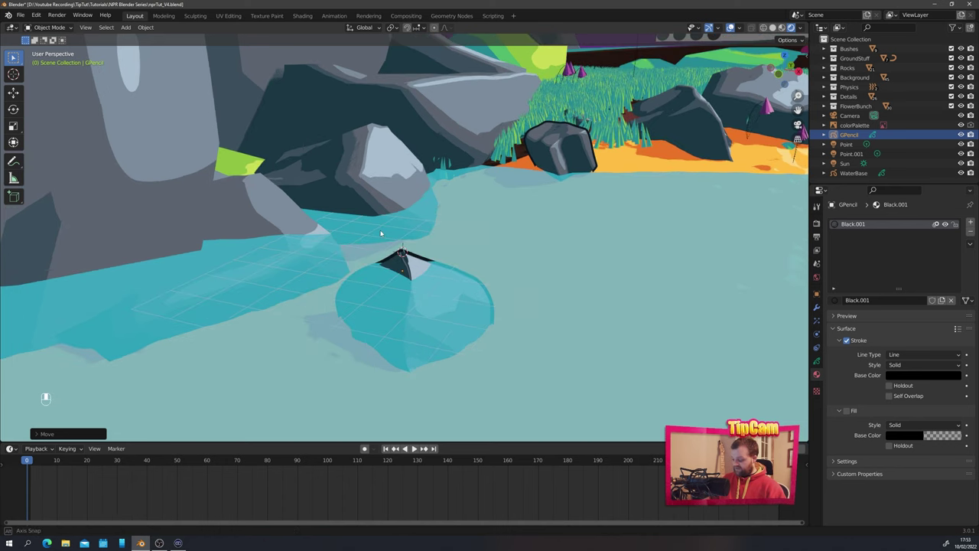
# View the small rock straight from above and enter Draw Mode for the new Grease Pencil object
pyautogui.press('KP_7')
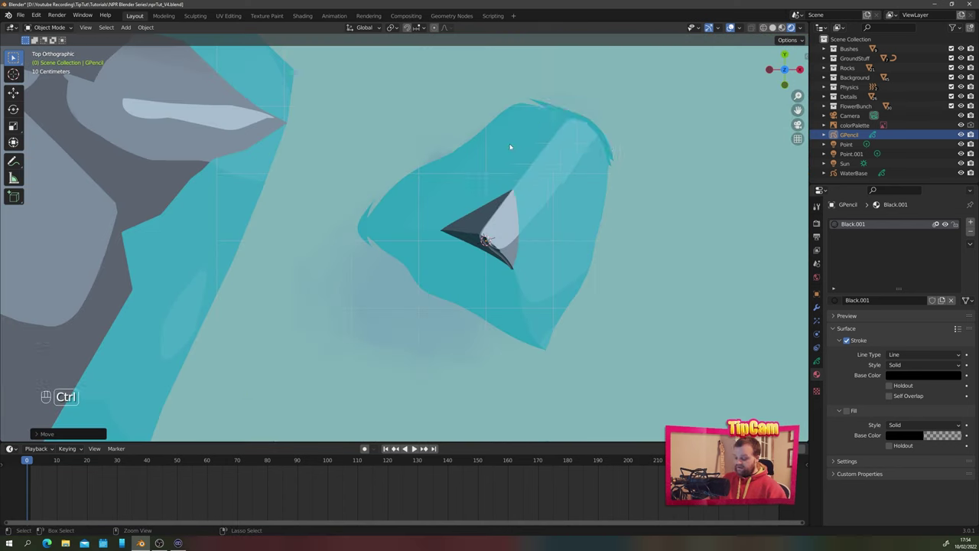
pyautogui.hotkey('ctrl', 'Tab')
pyautogui.click(510, 92)
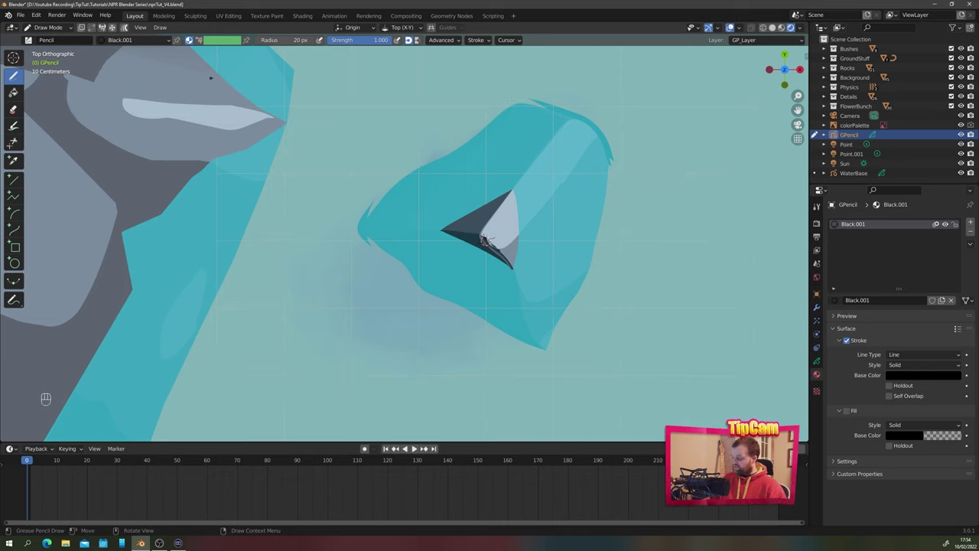
# Rename the Grease Pencil object's layer to Ripples and turn off Use Lights for it
pyautogui.click(817, 360)
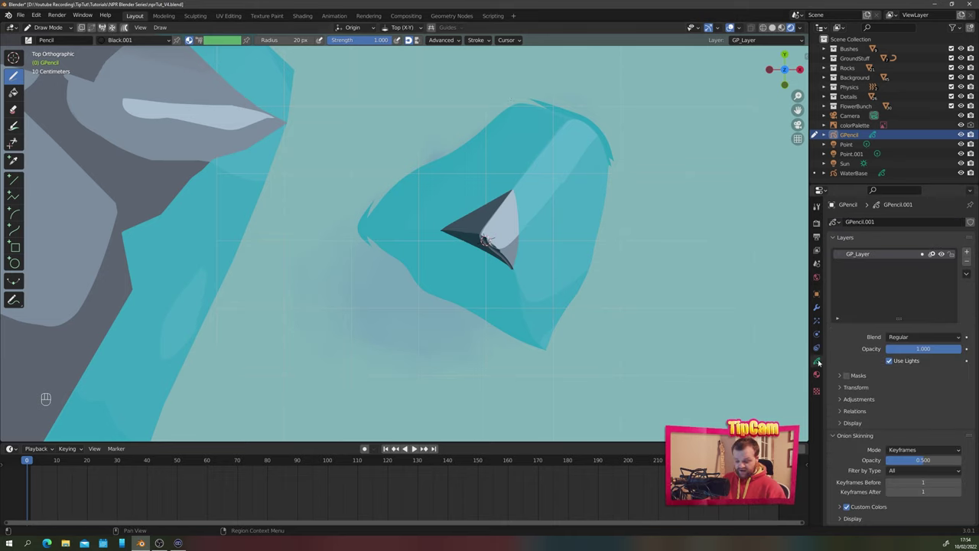
pyautogui.doubleClick(850, 259)
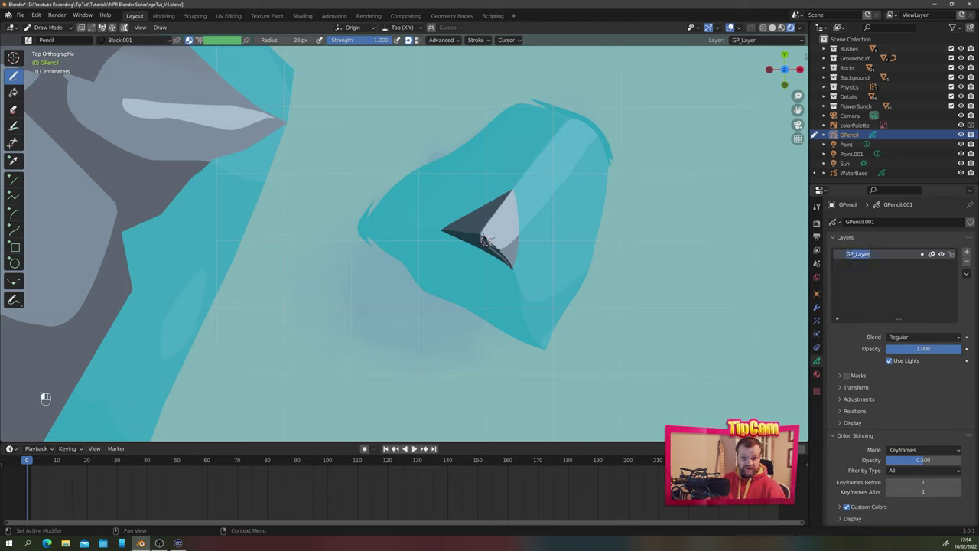
pyautogui.write('Ripples')
pyautogui.press('Return')
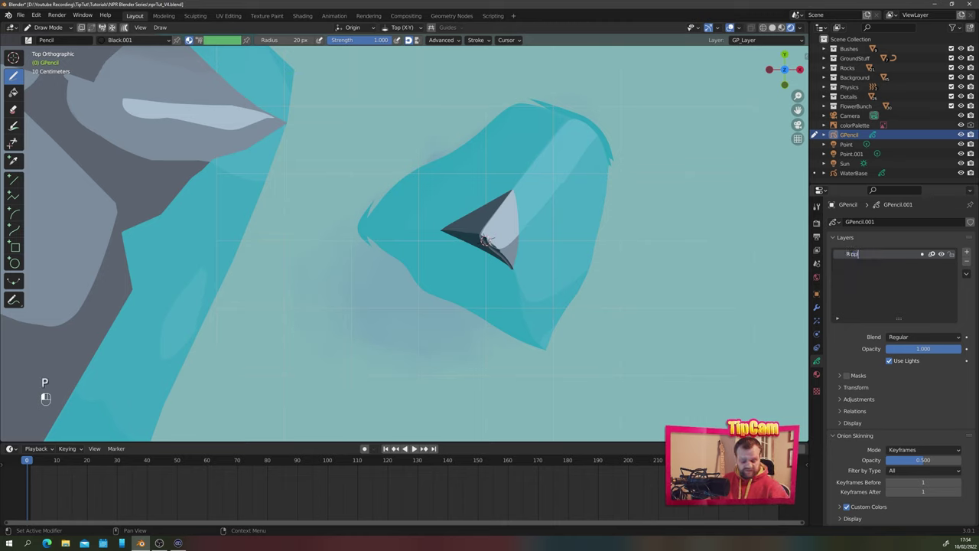
pyautogui.click(889, 360)
# Add a second material slot to the Grease Pencil object with a new material named Ripples
pyautogui.click(816, 374)
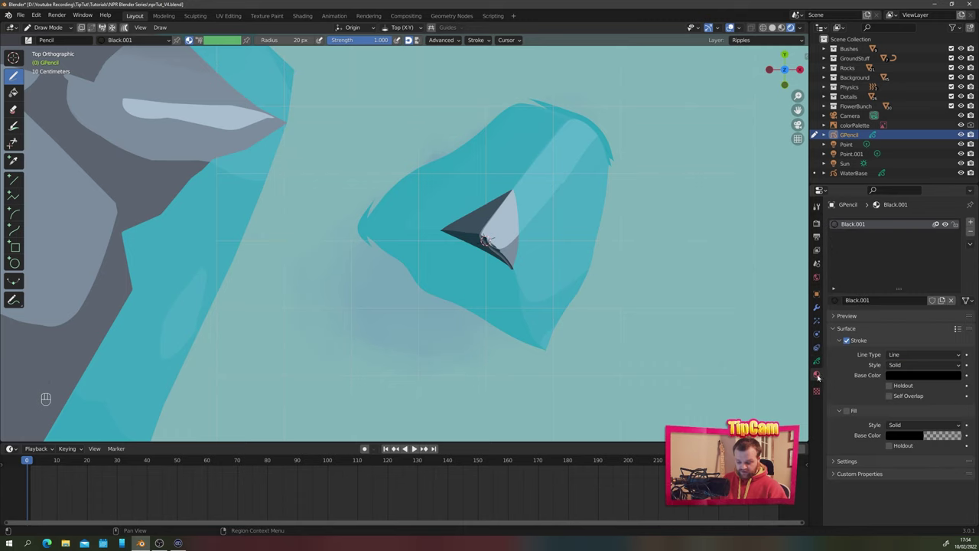
pyautogui.click(970, 222)
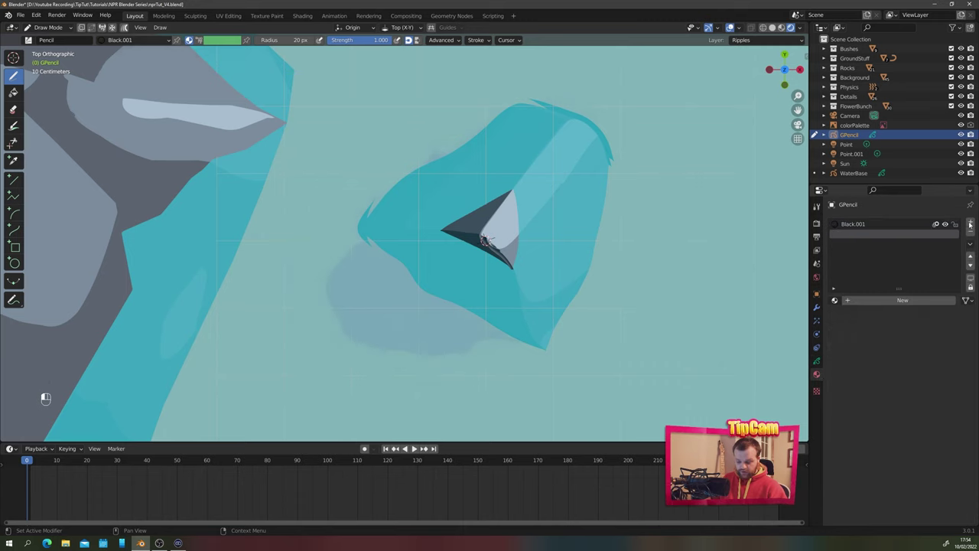
pyautogui.click(868, 299)
pyautogui.doubleClick(856, 300)
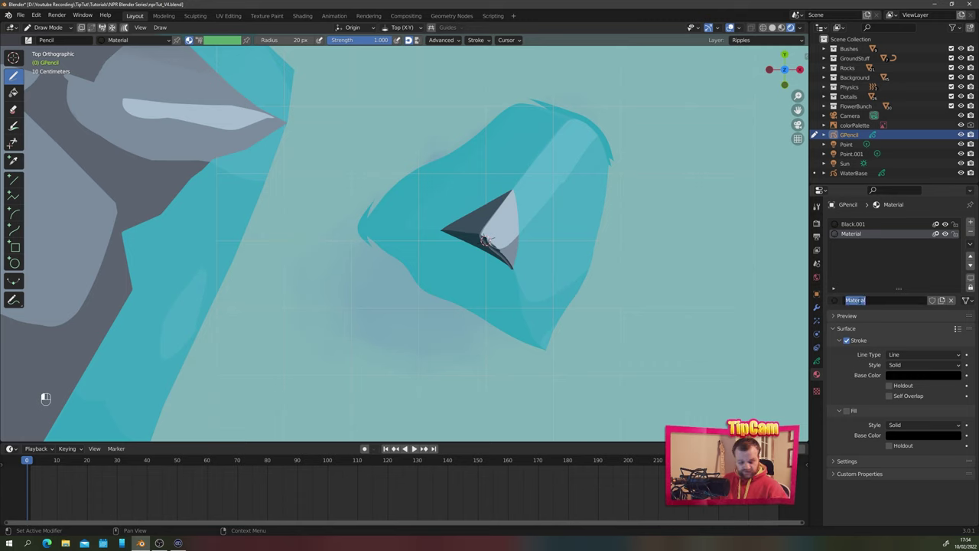
pyautogui.write('Ripples')
pyautogui.press('Return')
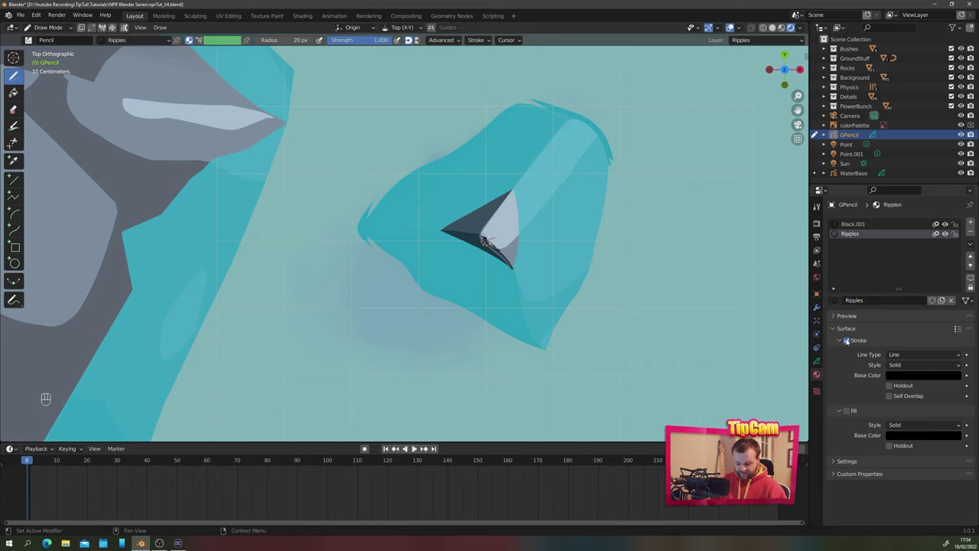
# Disable Stroke and enable Fill on the Ripples material, with a pure white fill base color
pyautogui.click(846, 341)
pyautogui.click(847, 411)
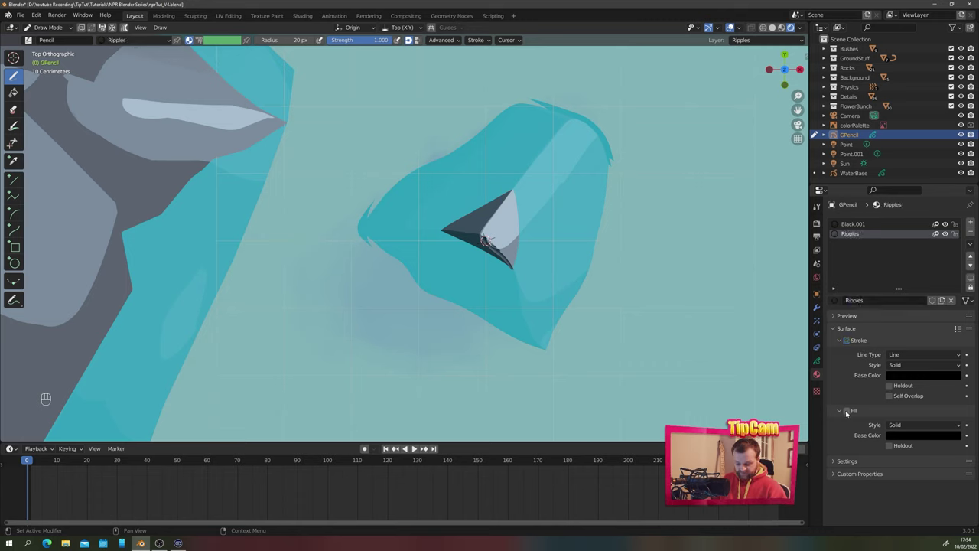
pyautogui.click(902, 435)
pyautogui.moveTo(952, 337); pyautogui.dragTo(953, 297)
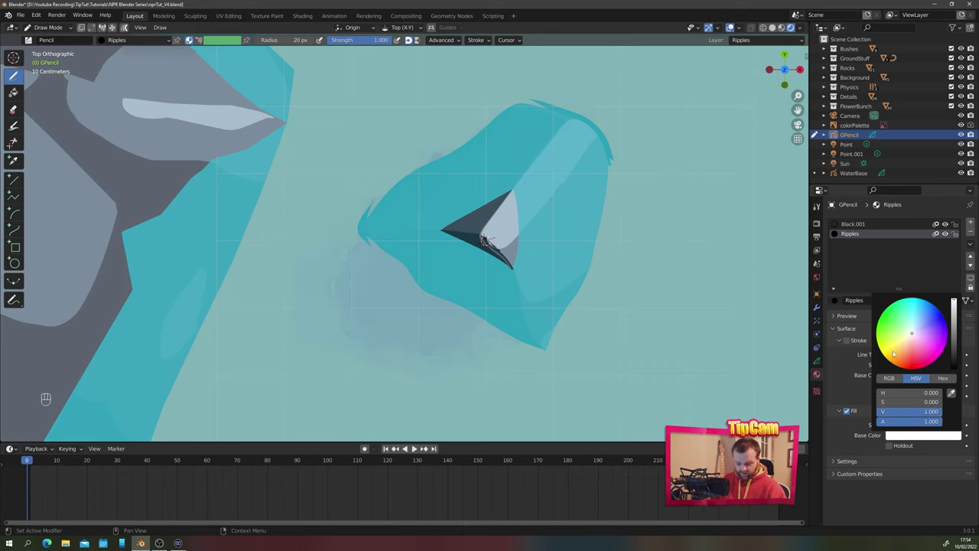
# Set the Ripples layer's opacity to 0.7 and save the file
pyautogui.click(817, 361)
pyautogui.click(919, 348)
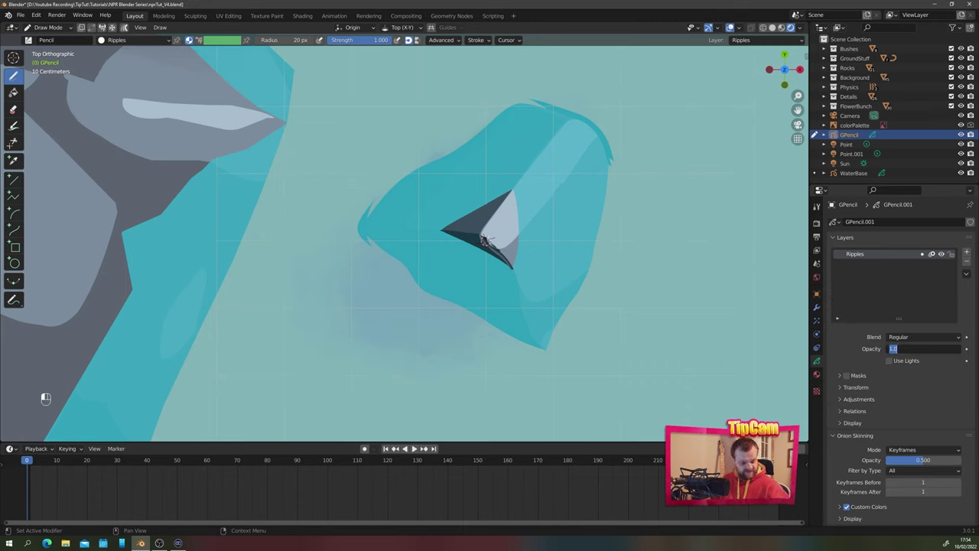
pyautogui.press('BackSpace')
pyautogui.write('.7')
pyautogui.press('Return')
pyautogui.hotkey('ctrl', 's')
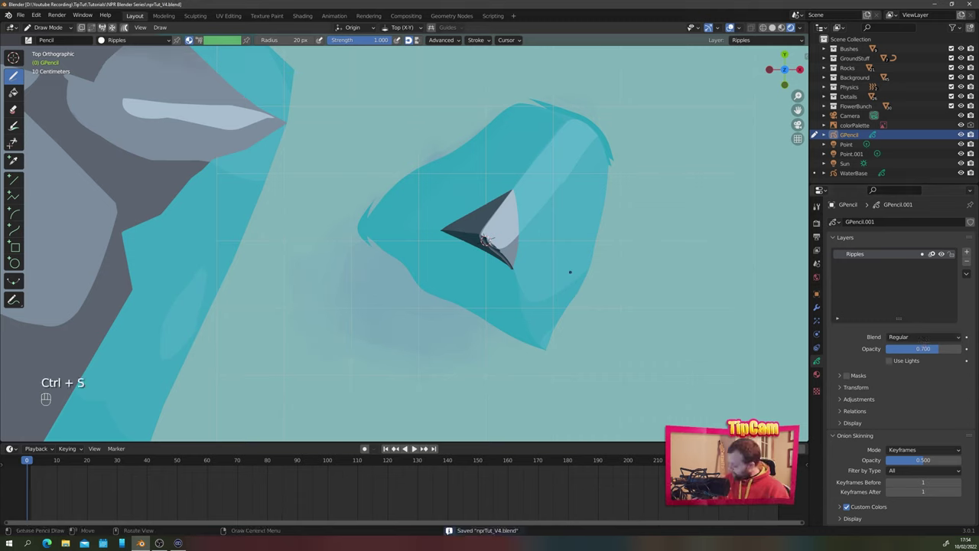
# Replace the Timeline with a Dope Sheet editor set to Grease Pencil mode
pyautogui.click(11, 451)
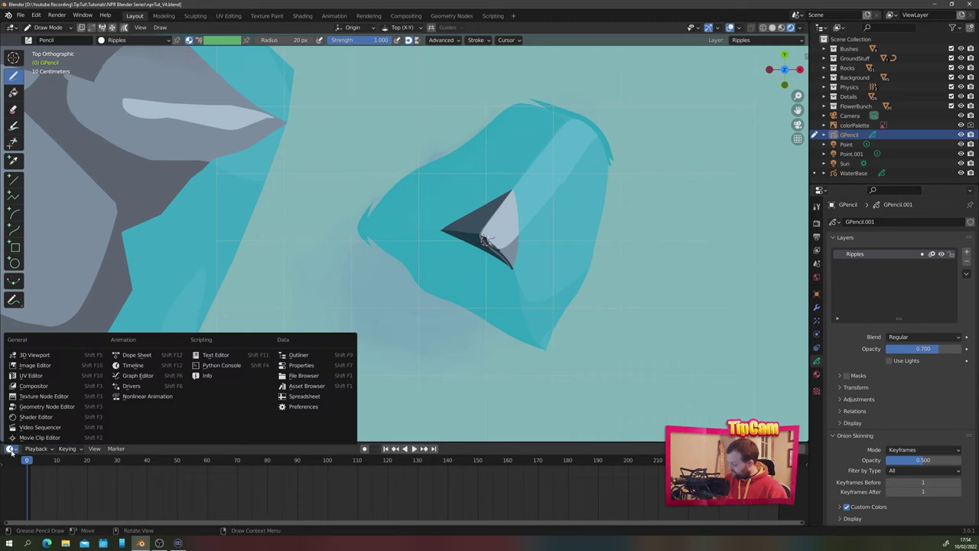
pyautogui.click(36, 448)
pyautogui.click(10, 451)
pyautogui.click(10, 451)
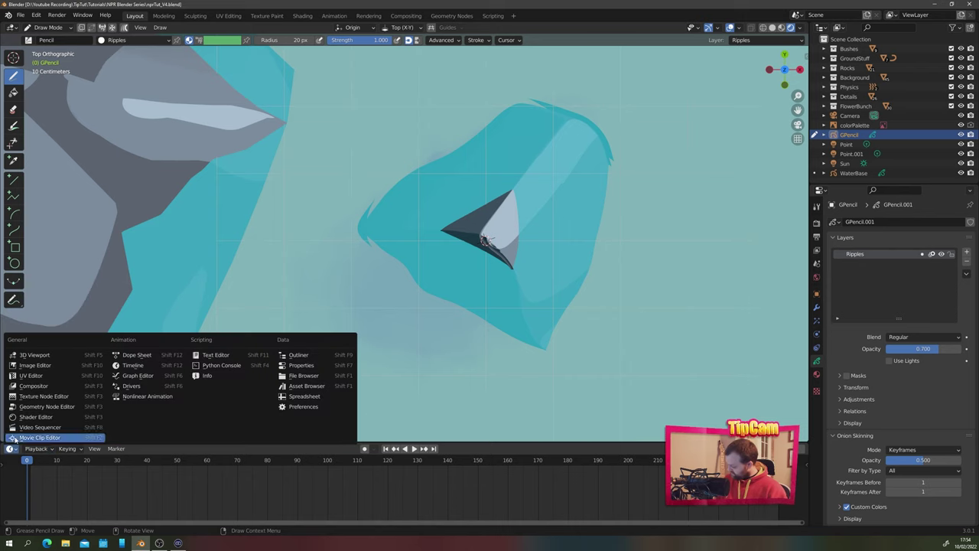
pyautogui.click(132, 355)
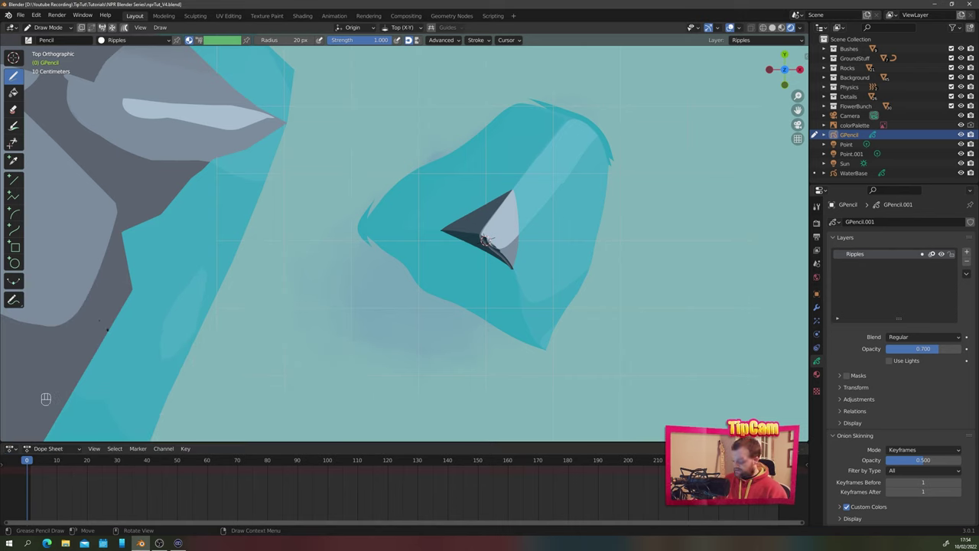
pyautogui.click(47, 449)
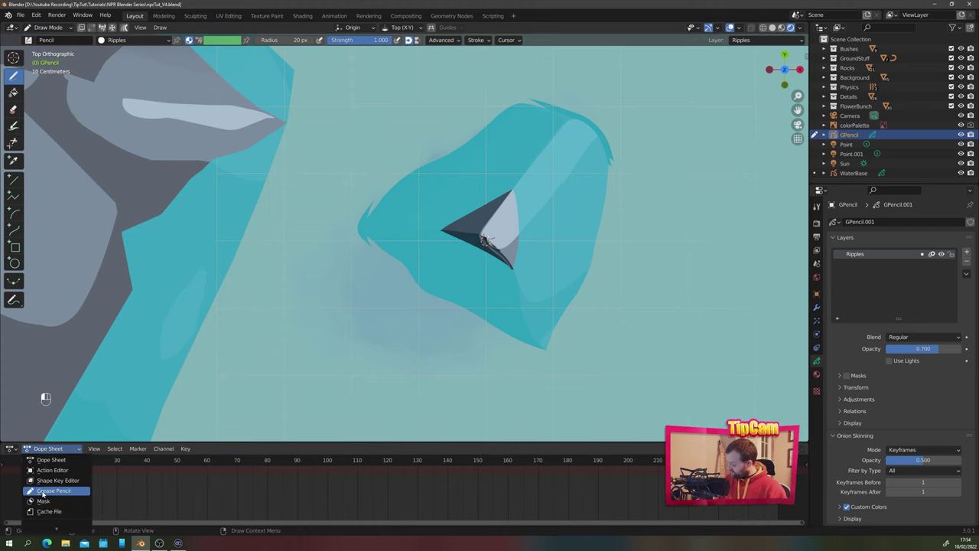
pyautogui.click(43, 493)
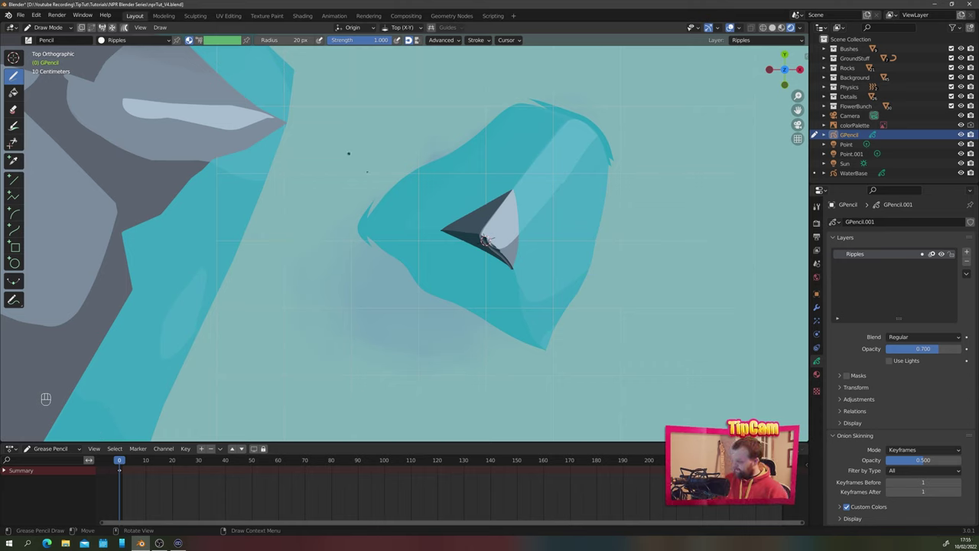
# Draw thin white ripple shapes along the three sides of the exposed rock tip, with small dabs at its corners
pyautogui.click(816, 374)
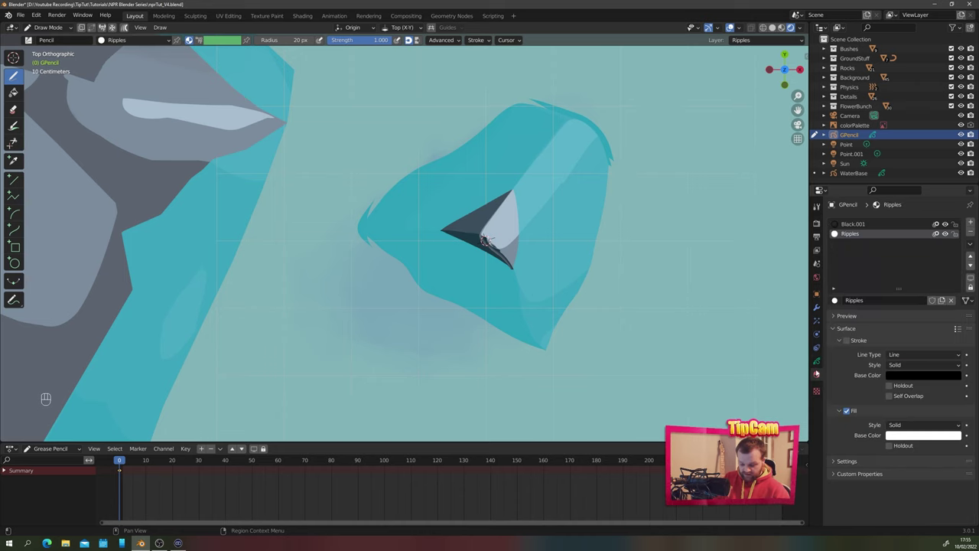
pyautogui.click(816, 360)
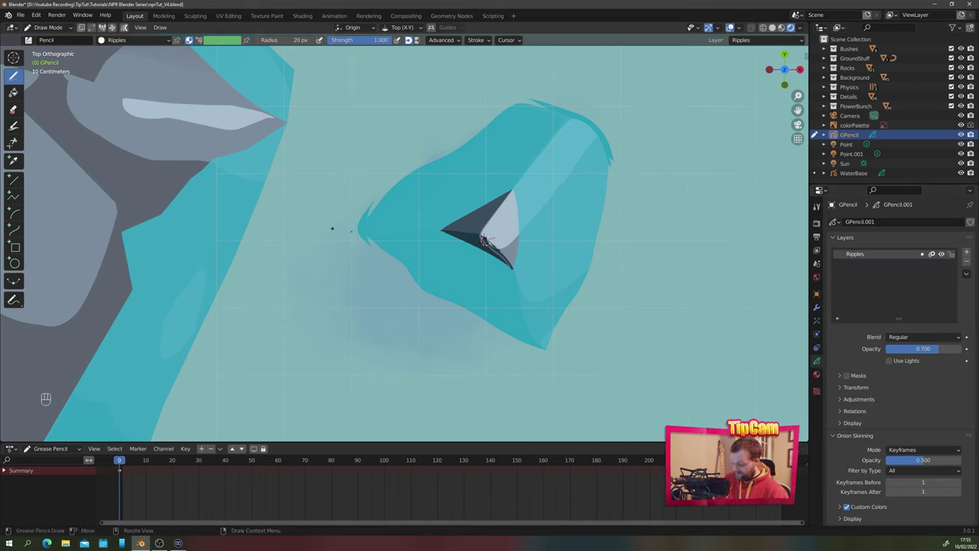
pyautogui.moveTo(433, 231); pyautogui.dragTo(505, 272)
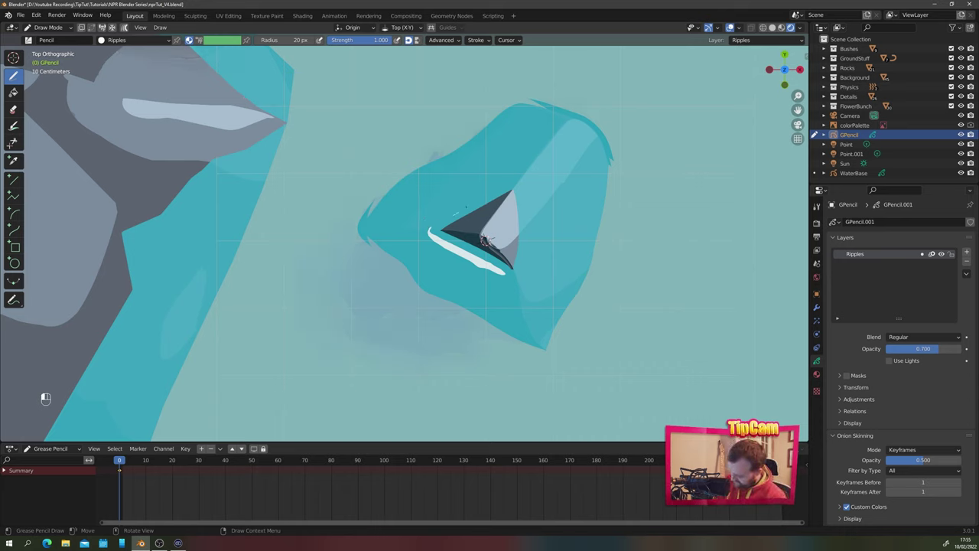
pyautogui.moveTo(505, 188)
pyautogui.mouseDown()
pyautogui.moveTo(446, 217)
pyautogui.moveTo(527, 239)
pyautogui.moveTo(520, 196)
pyautogui.mouseUp()
pyautogui.moveTo(514, 276); pyautogui.dragTo(520, 274)
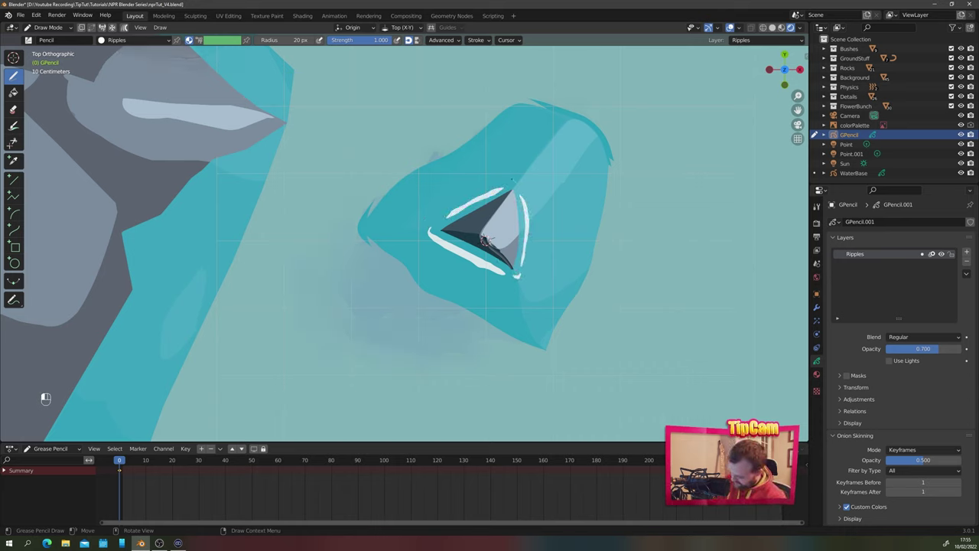
pyautogui.moveTo(509, 184); pyautogui.dragTo(519, 186)
pyautogui.moveTo(436, 220); pyautogui.dragTo(441, 216)
# Move the first ripple drawing's keyframe to frame 1 and set the current frame to 3
pyautogui.moveTo(119, 474); pyautogui.dragTo(131, 472)
pyautogui.click(121, 464)
pyautogui.click(133, 465)
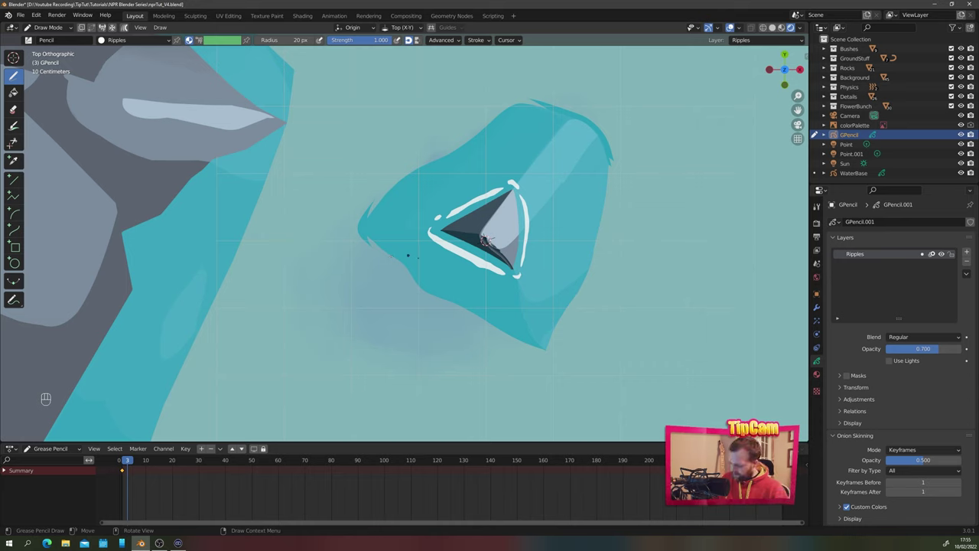
# Try drawing a wide white filled shape beside the rock tip at frame 3, and undo it
pyautogui.moveTo(447, 261); pyautogui.dragTo(459, 264)
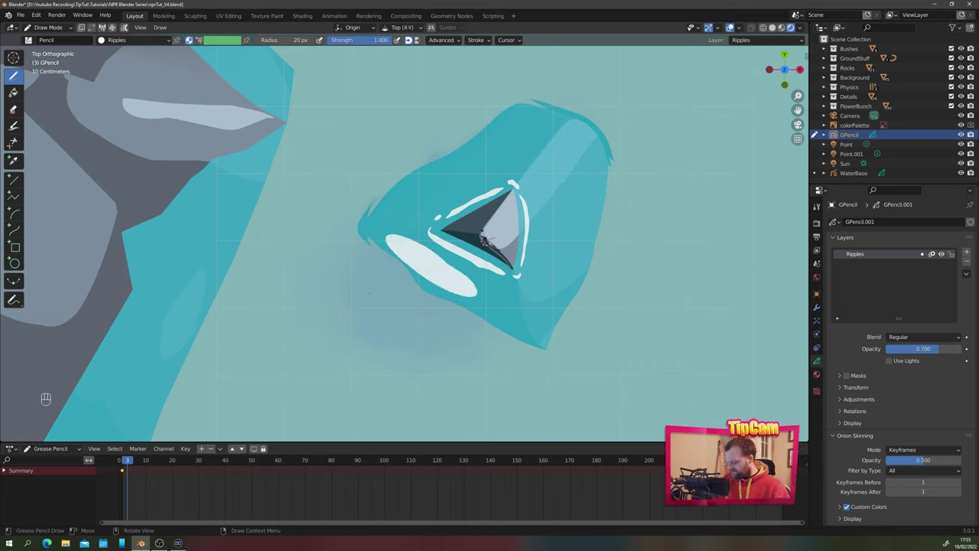
pyautogui.hotkey('ctrl', 'z')
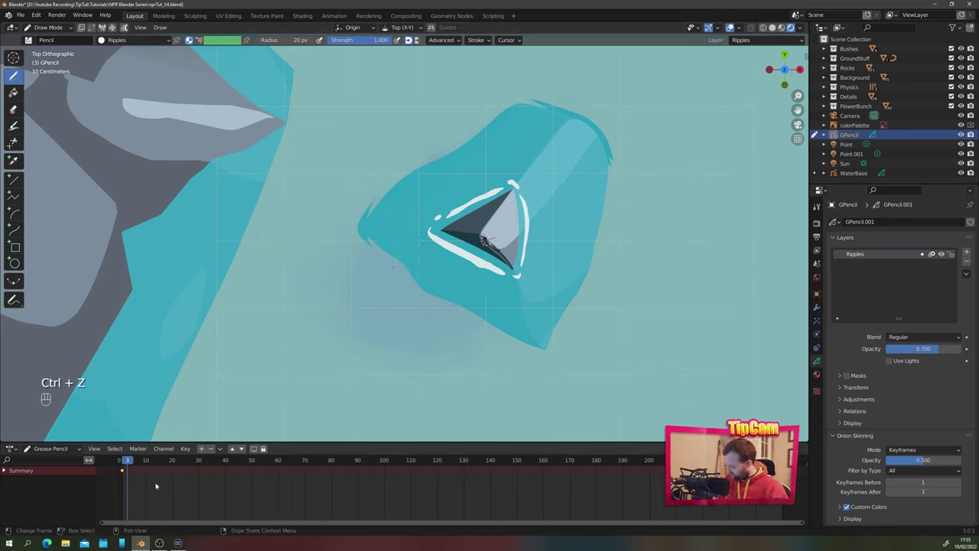
# Insert a new keyframe at frame 3 on only the Ripples channel of the ripple Grease Pencil object
pyautogui.press('i')
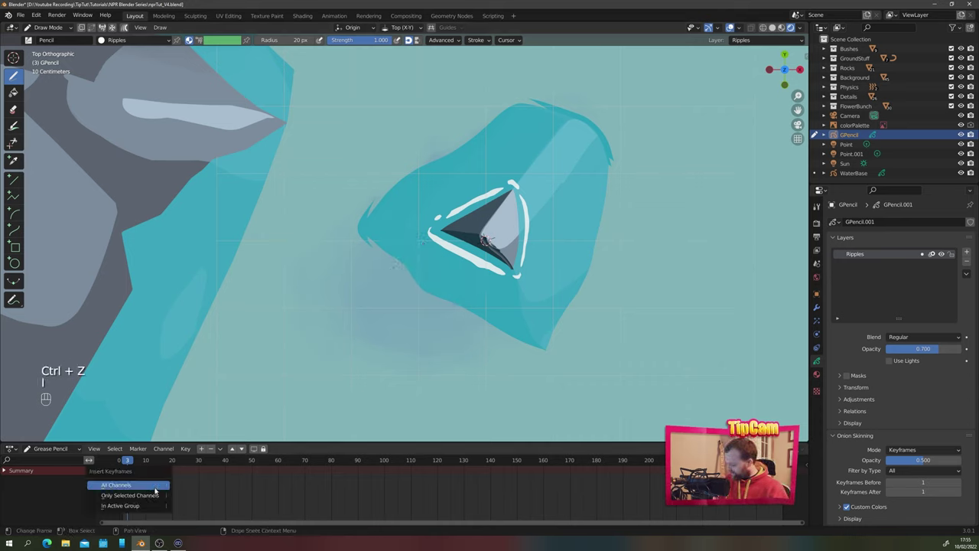
pyautogui.click(110, 498)
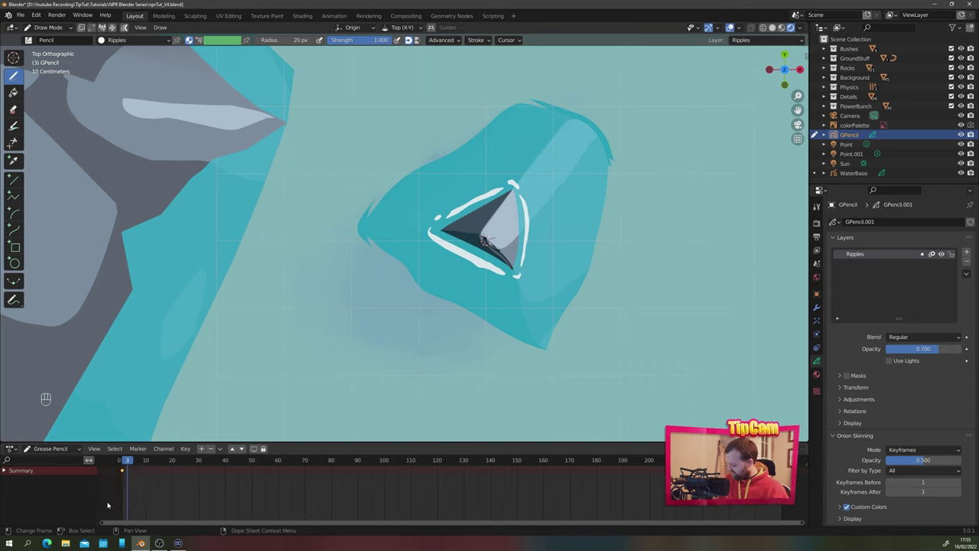
pyautogui.click(4, 471)
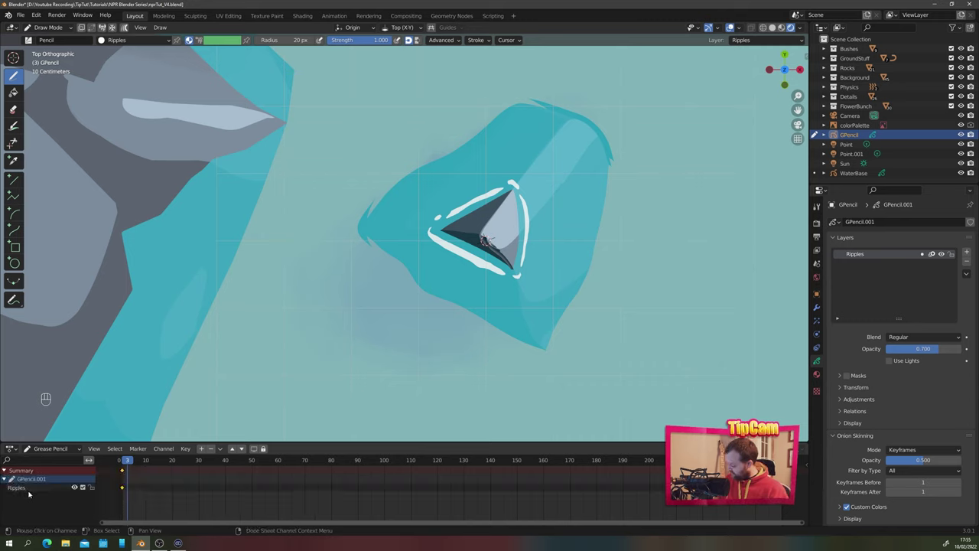
pyautogui.click(29, 490)
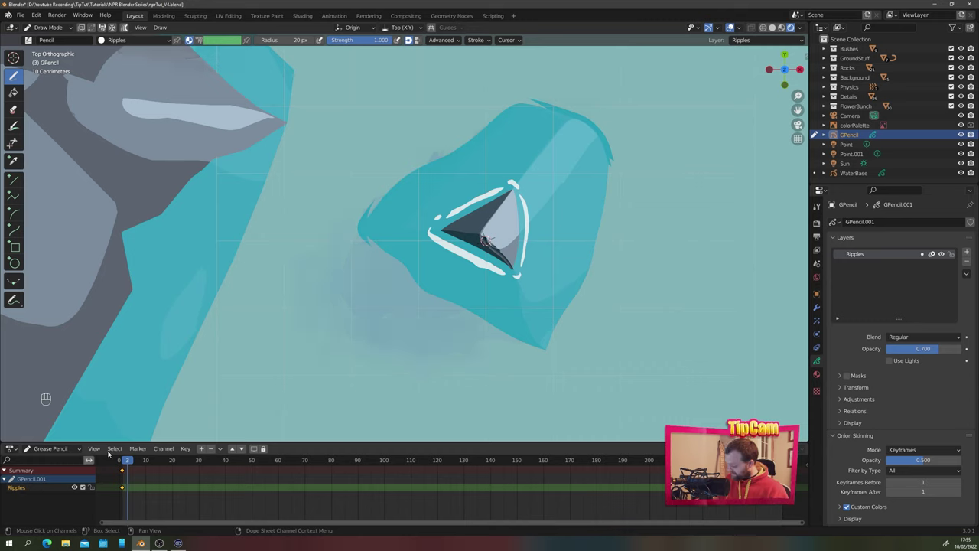
pyautogui.press('i')
pyautogui.click(144, 491)
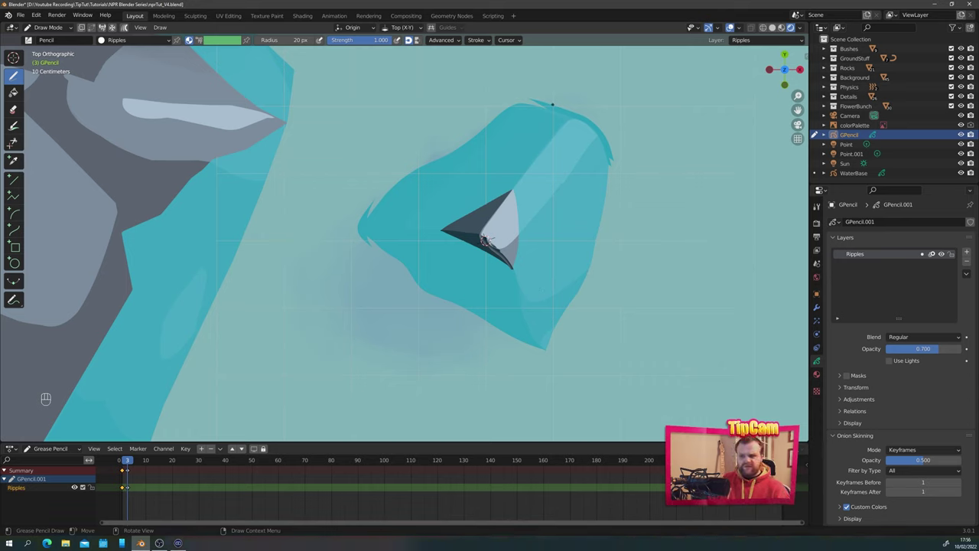
# Set the onion skinning colours to dark red for Before and bright green for After, with opacity 0.825, and save the file
pyautogui.click(739, 28)
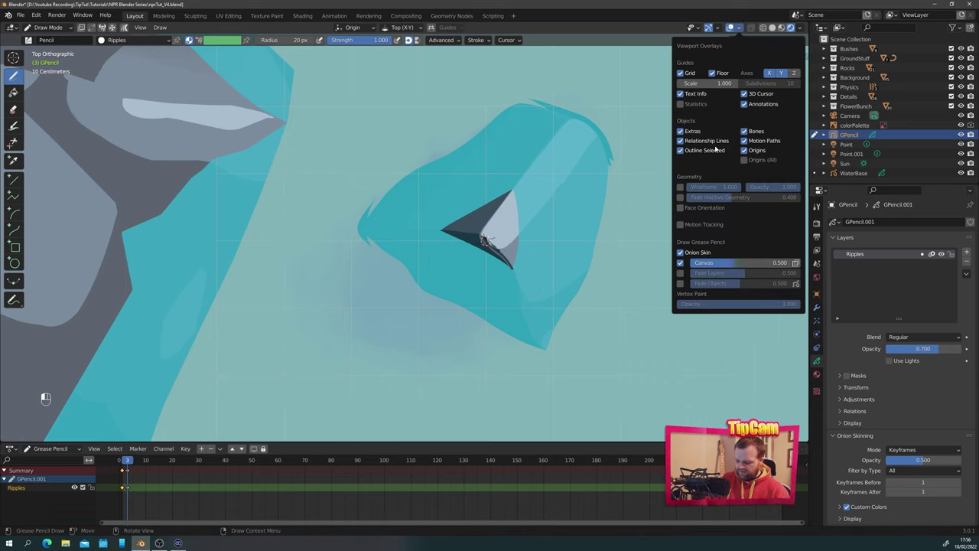
pyautogui.click(680, 262)
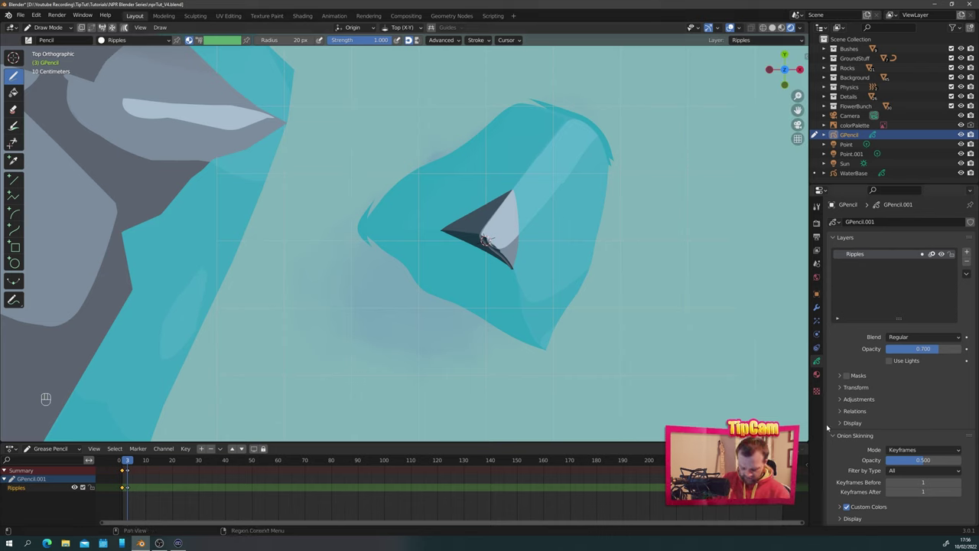
pyautogui.scroll(-2, 865, 398)
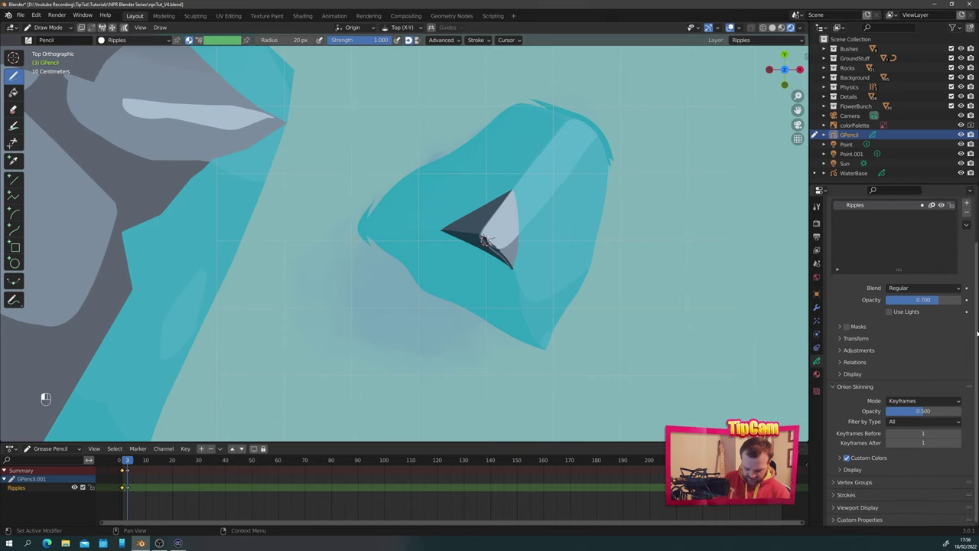
pyautogui.click(842, 468)
pyautogui.click(840, 457)
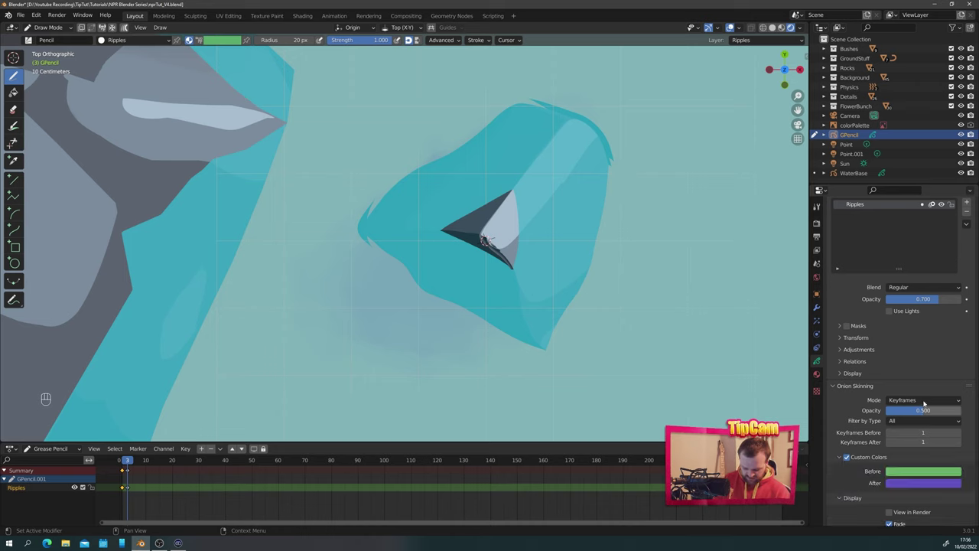
pyautogui.scroll(-2, 977, 401)
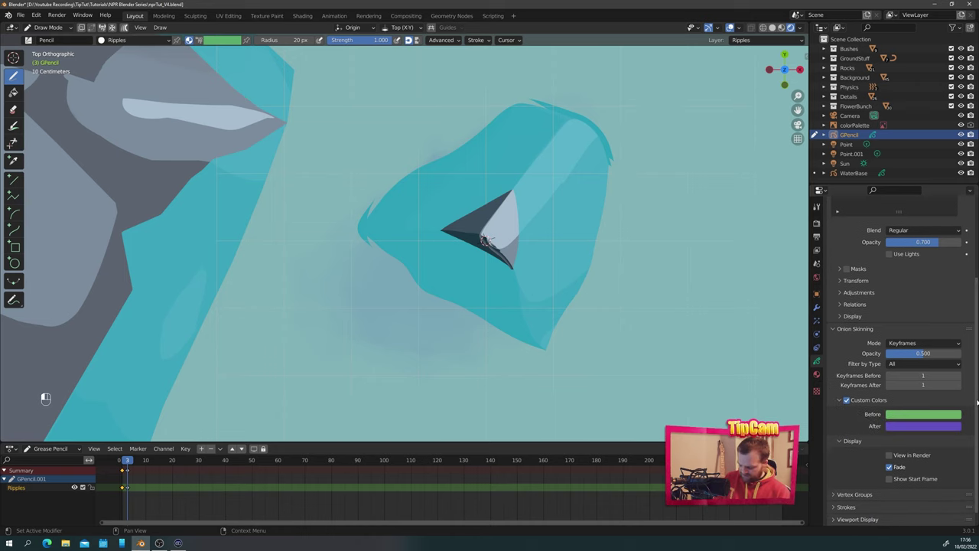
pyautogui.click(897, 417)
pyautogui.moveTo(905, 356); pyautogui.dragTo(880, 323)
pyautogui.click(903, 427)
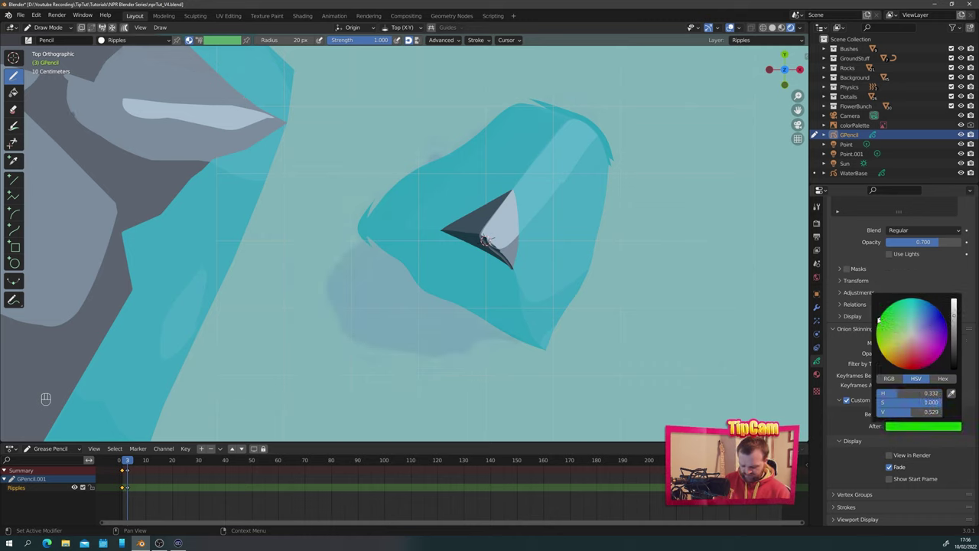
pyautogui.moveTo(927, 354); pyautogui.dragTo(973, 362)
pyautogui.hotkey('ctrl', 's')
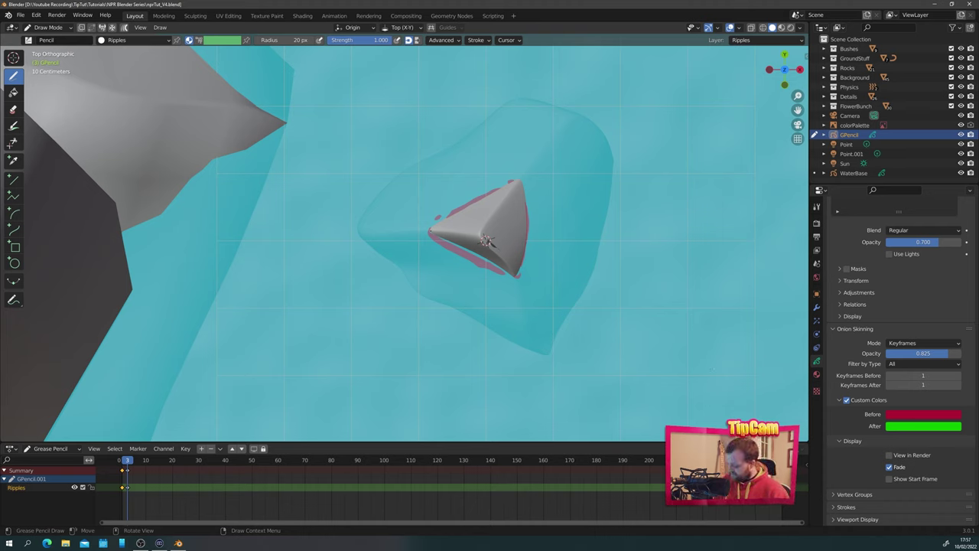
# Draw the frame 3 ripples just outside the onion-skinned first drawing, along all three sides and at the corners of the rock tip
pyautogui.moveTo(427, 231)
pyautogui.mouseDown()
pyautogui.moveTo(499, 274)
pyautogui.moveTo(427, 232)
pyautogui.mouseUp()
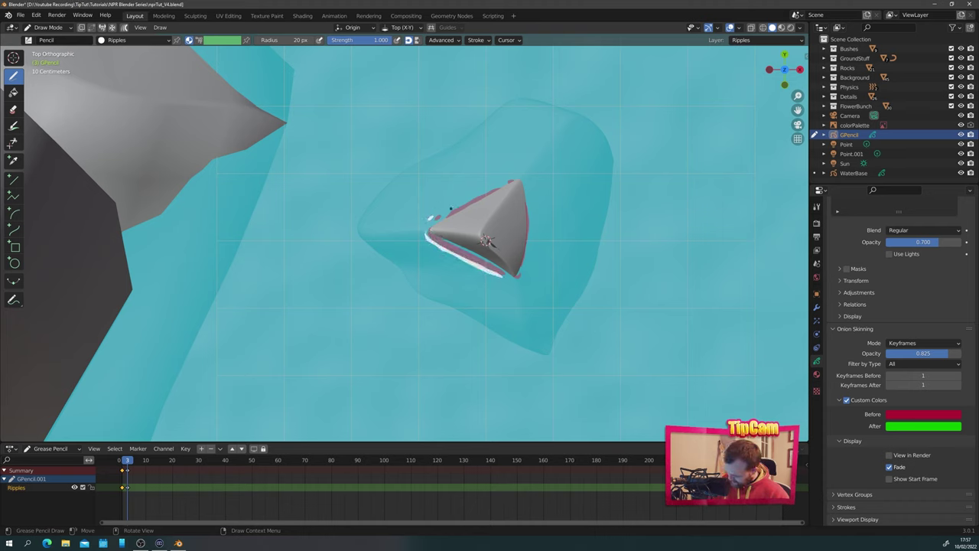
pyautogui.moveTo(488, 188); pyautogui.dragTo(448, 208)
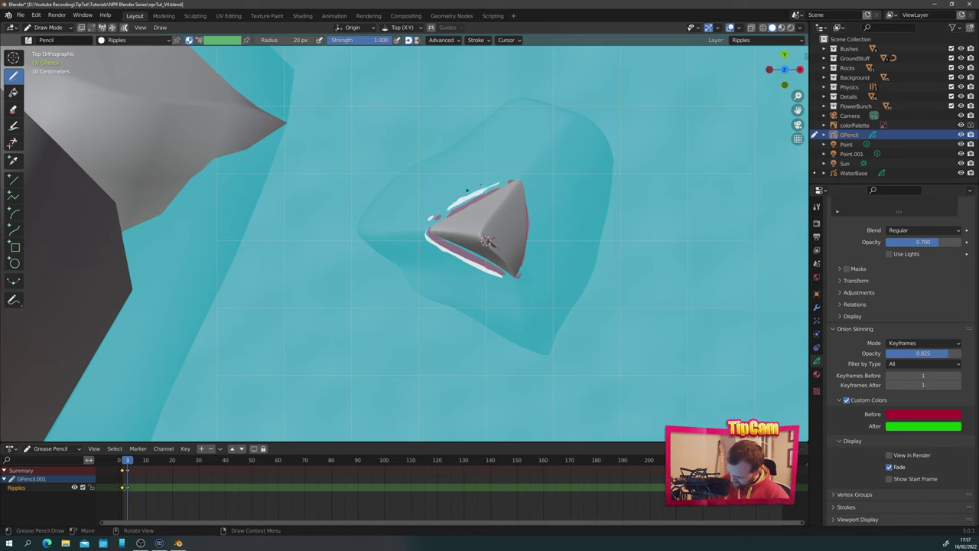
pyautogui.moveTo(531, 199)
pyautogui.mouseDown()
pyautogui.moveTo(528, 270)
pyautogui.moveTo(532, 192)
pyautogui.moveTo(535, 243)
pyautogui.mouseUp()
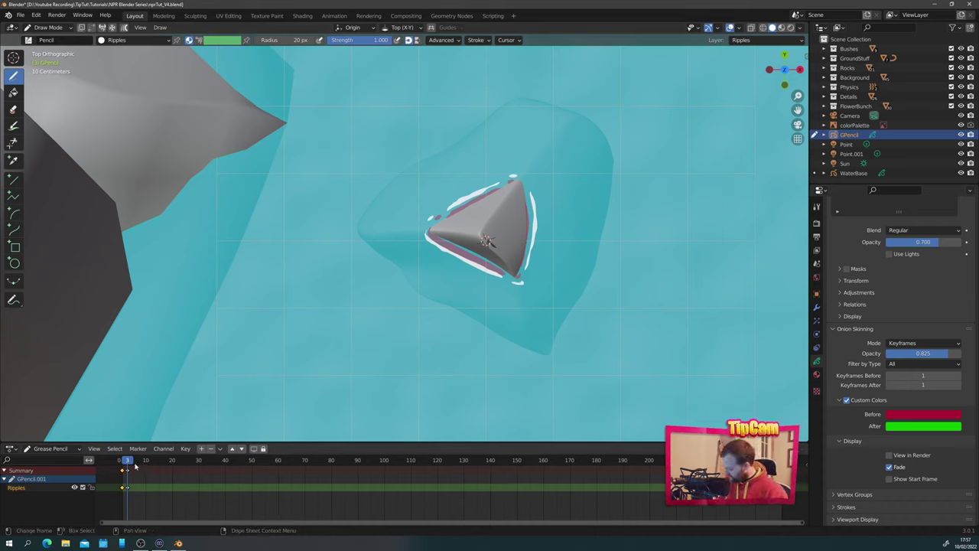
# Insert a Ripples keyframe at frame 5 and draw thinner ripple strokes slightly farther out around the rock tip, continuing on the following odd frames
pyautogui.click(136, 465)
pyautogui.moveTo(133, 464); pyautogui.dragTo(134, 464)
pyautogui.press('i')
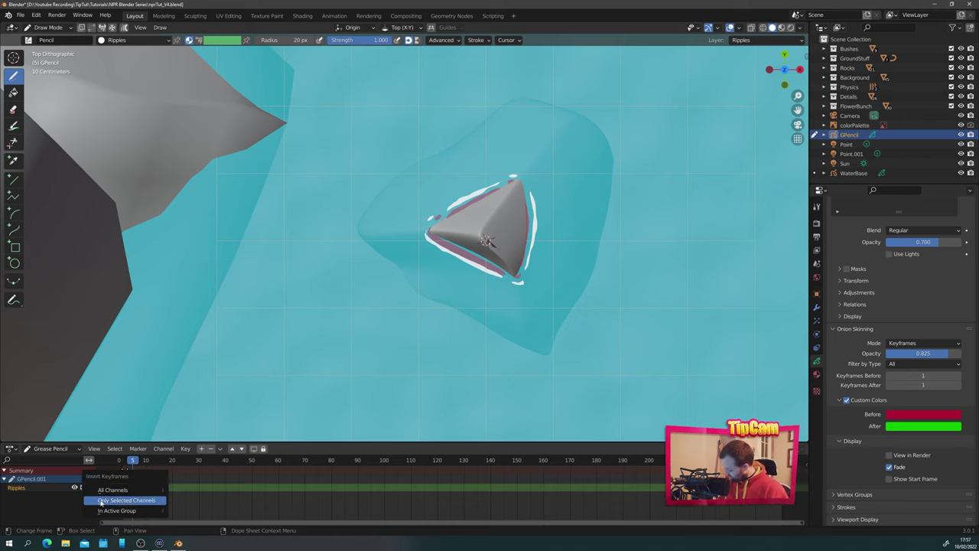
pyautogui.click(151, 491)
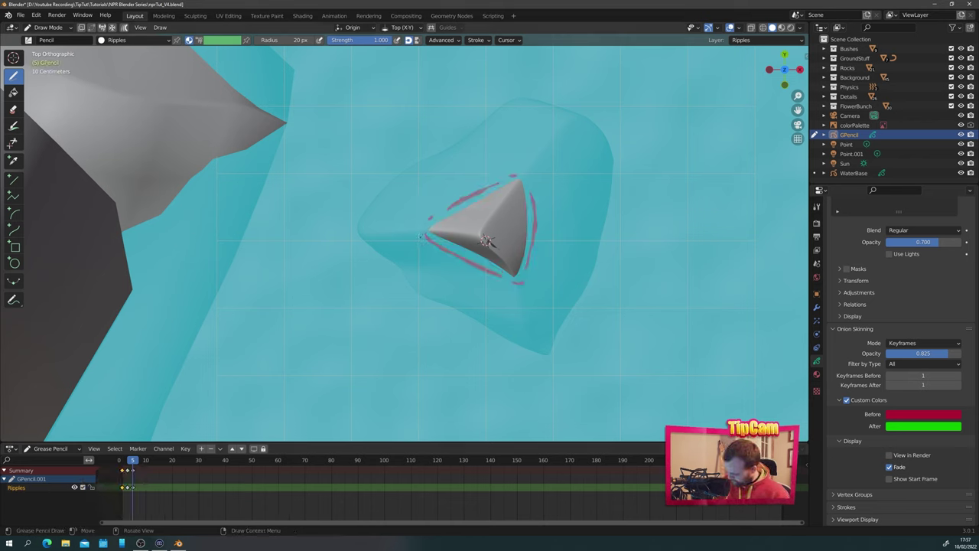
pyautogui.moveTo(423, 237); pyautogui.dragTo(465, 265)
pyautogui.moveTo(419, 237); pyautogui.dragTo(526, 288)
pyautogui.moveTo(536, 185); pyautogui.dragTo(527, 247)
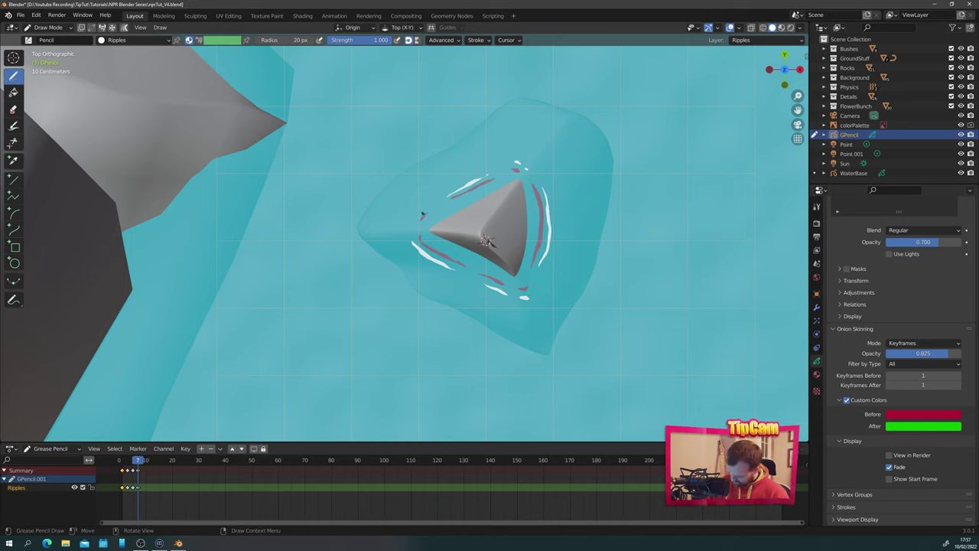
pyautogui.moveTo(144, 464); pyautogui.dragTo(166, 467)
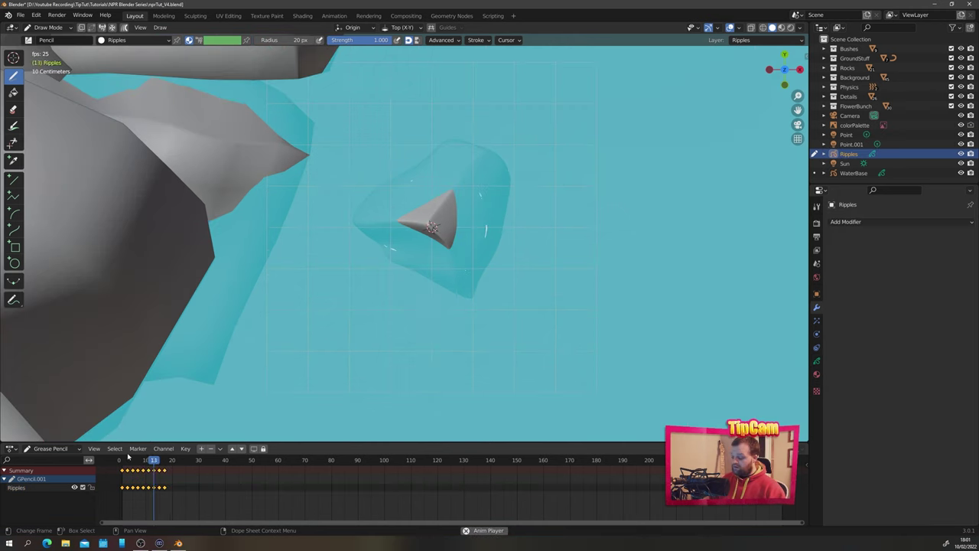
# Play back the ripple animation from the start, viewing it both from above and at an angle
pyautogui.moveTo(153, 463); pyautogui.dragTo(122, 463)
pyautogui.press('space')
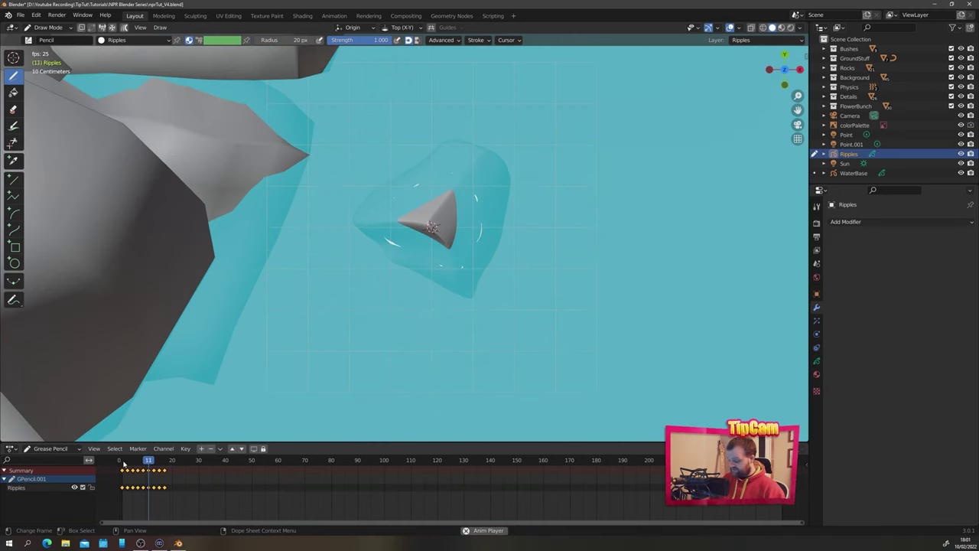
pyautogui.press('Escape')
pyautogui.moveTo(366, 348); pyautogui.dragTo(457, 245, button='middle')
pyautogui.press('space')
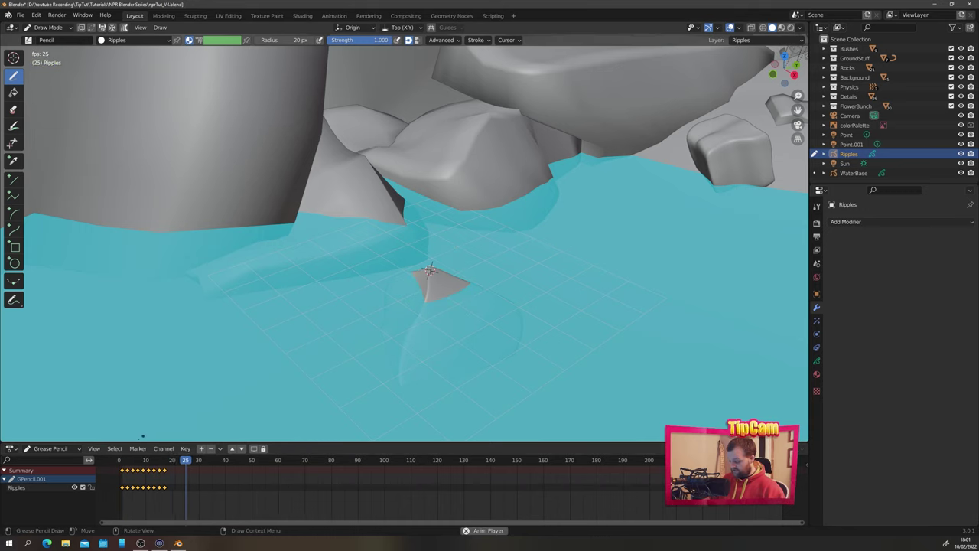
pyautogui.press('space')
pyautogui.click(119, 462)
pyautogui.moveTo(283, 367); pyautogui.dragTo(337, 315, button='middle')
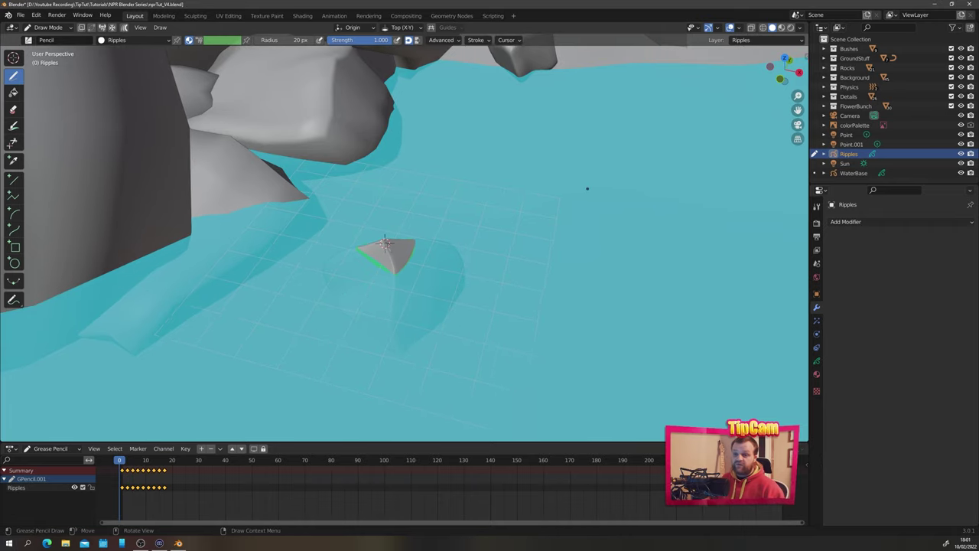
# Insert a keyframe at frame 30 on the Ripples channel to hold the last drawing until the end of the cycle
pyautogui.moveTo(123, 478); pyautogui.dragTo(199, 481)
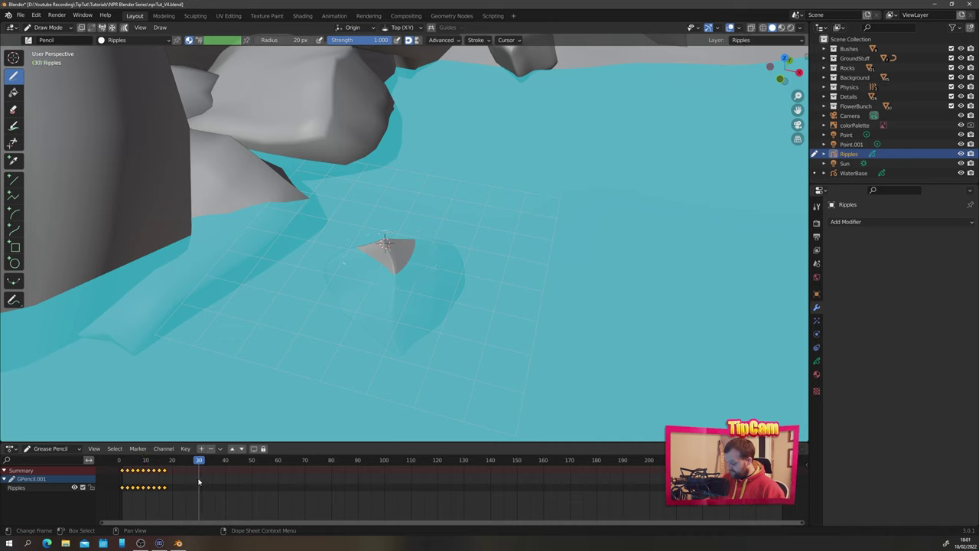
pyautogui.rightClick(235, 496)
pyautogui.press('Escape')
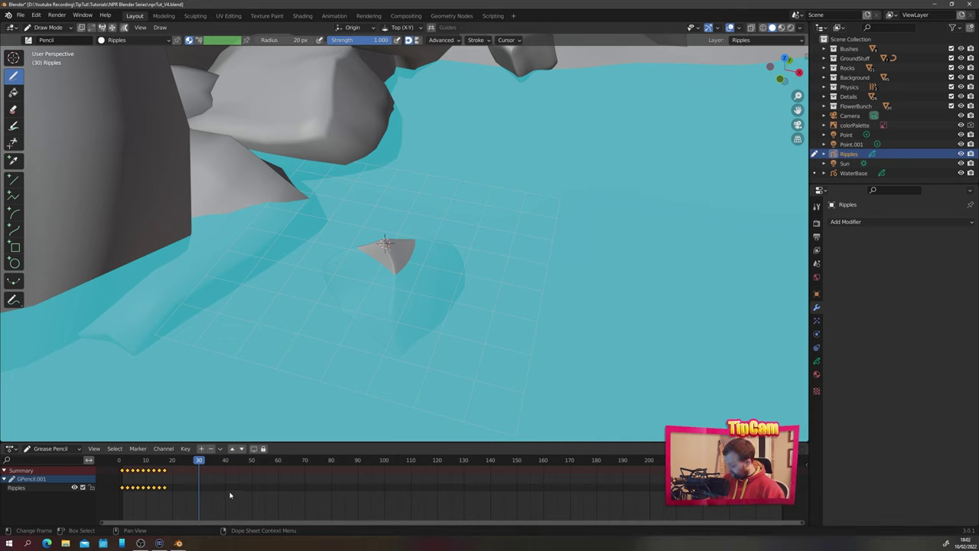
pyautogui.click(38, 491)
pyautogui.moveTo(172, 461); pyautogui.dragTo(200, 476)
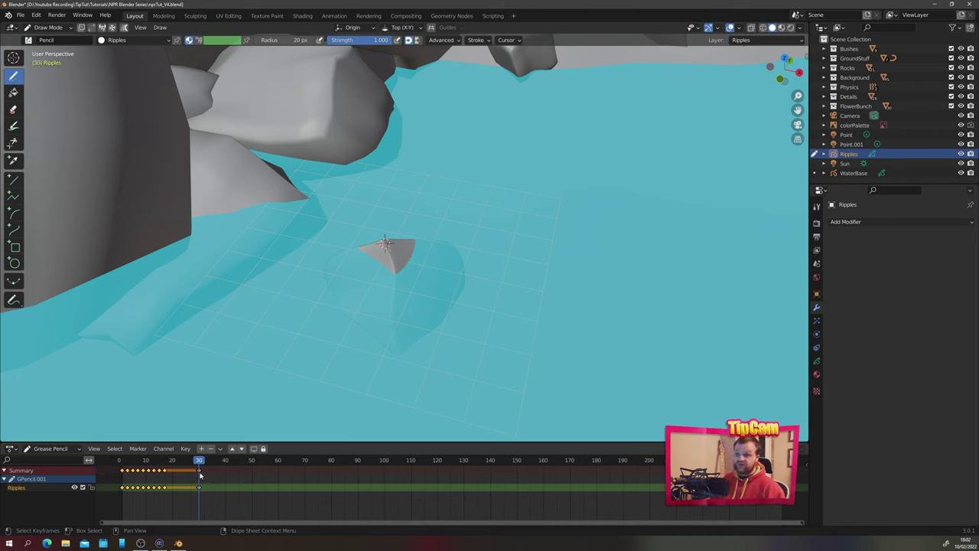
# Switch the Ripples object to Object Mode and add a Time Offset modifier to it
pyautogui.hotkey('ctrl', 'Tab')
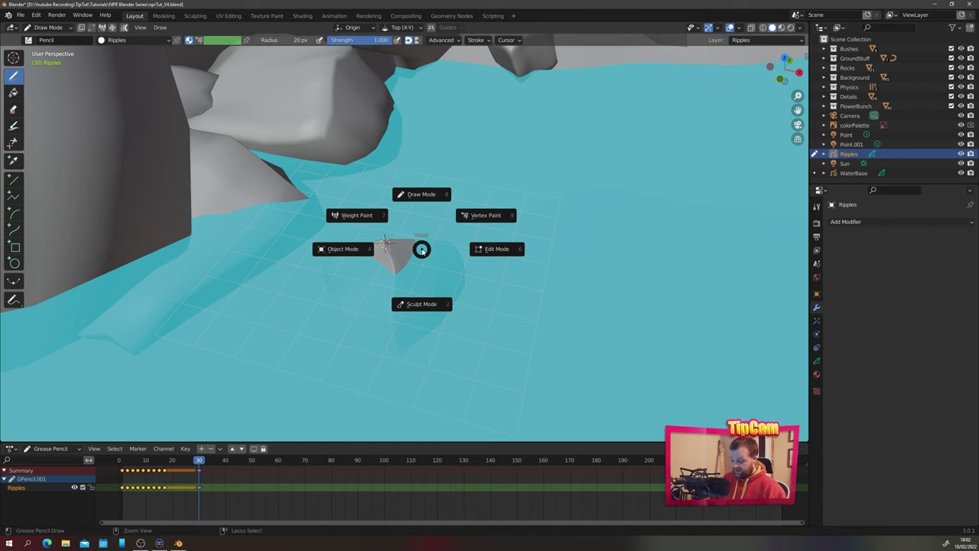
pyautogui.click(345, 247)
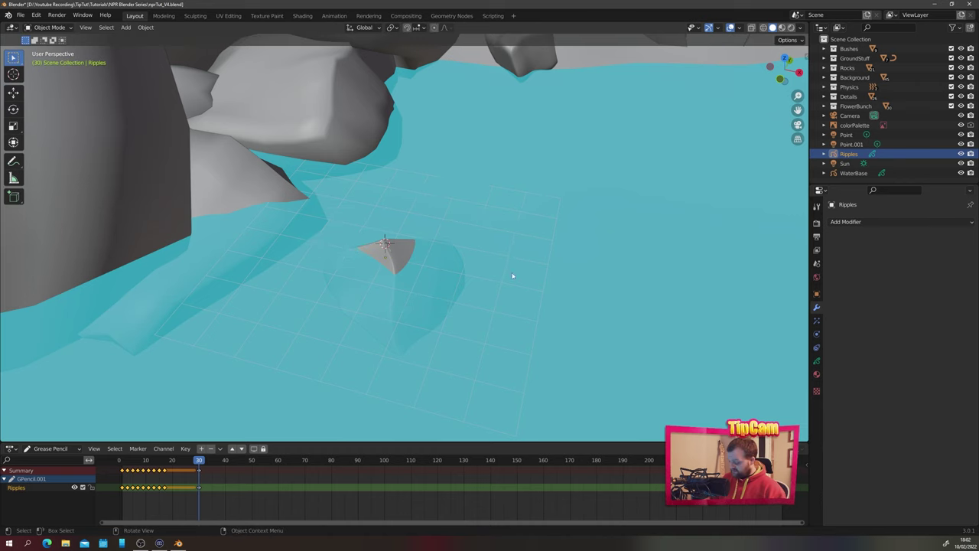
pyautogui.click(843, 225)
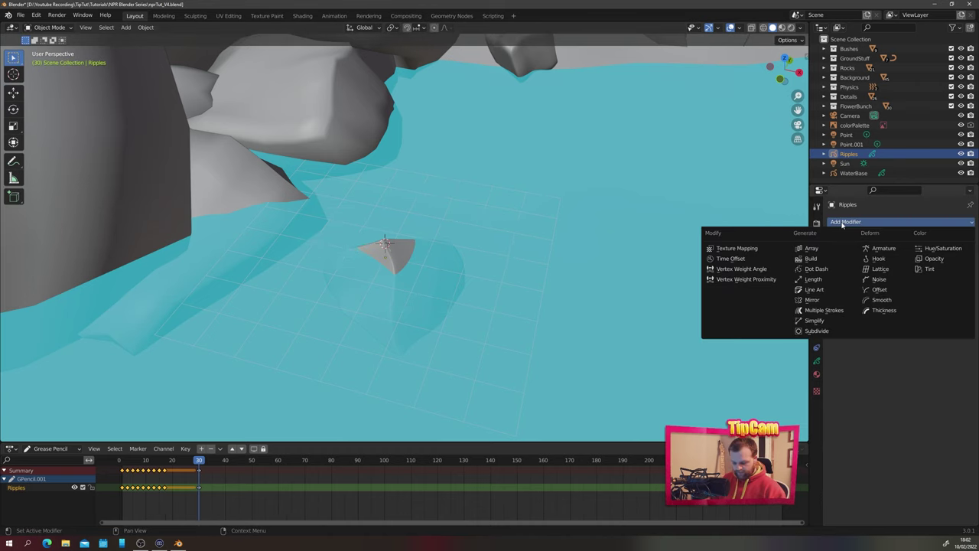
pyautogui.click(724, 260)
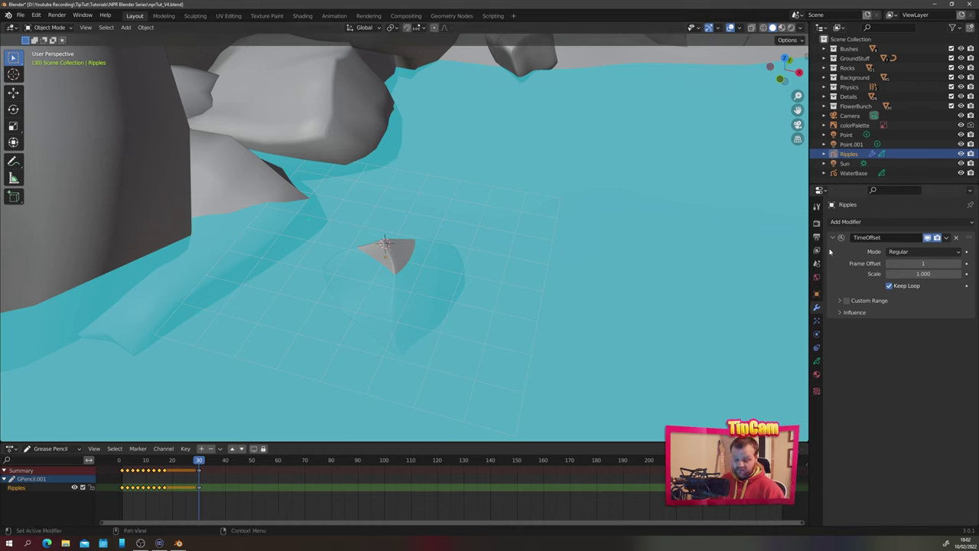
# Enable the Time Offset modifier's custom range and set its end frame to 30
pyautogui.click(840, 301)
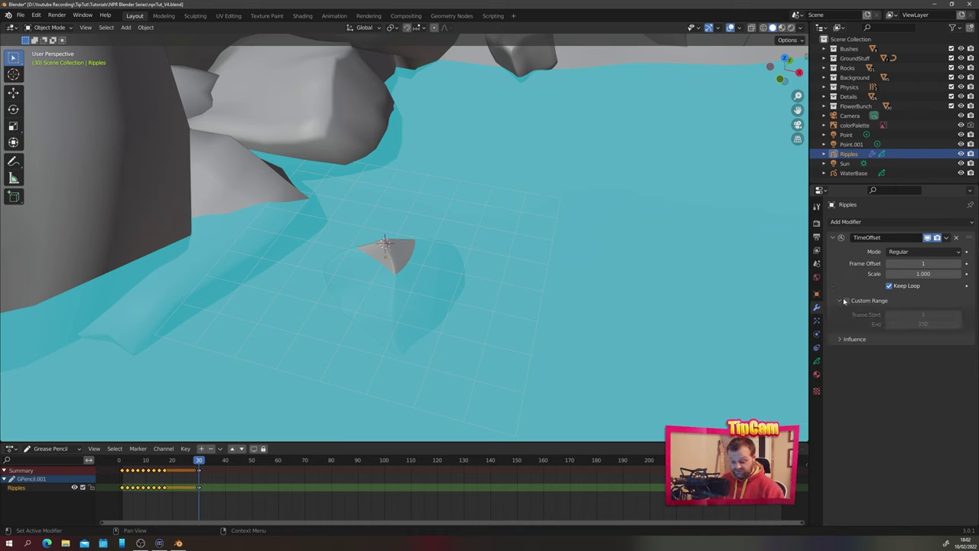
pyautogui.click(846, 301)
pyautogui.click(918, 324)
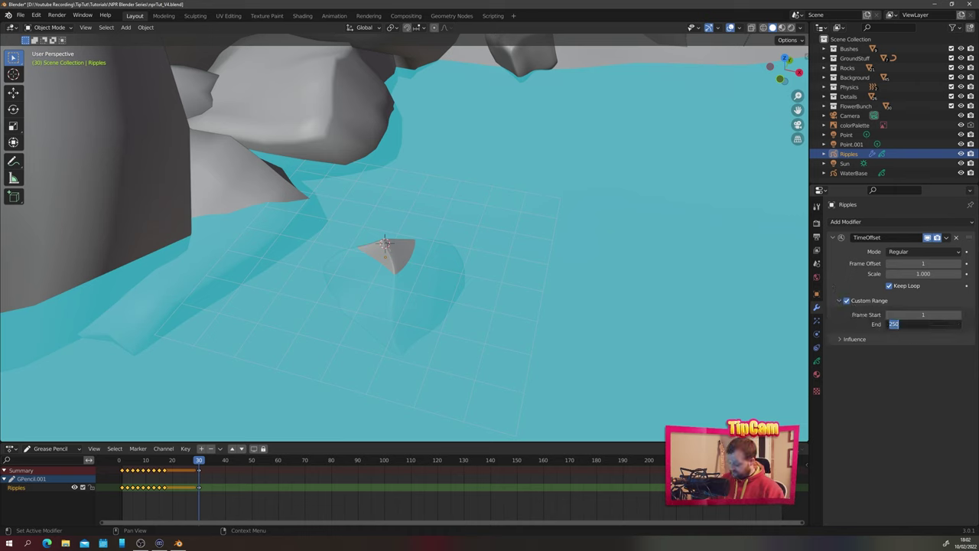
pyautogui.write('30')
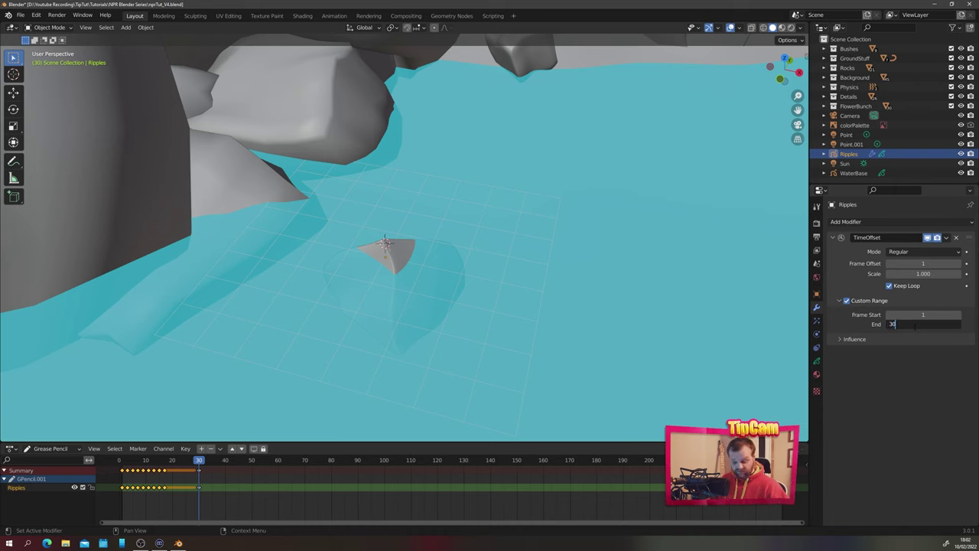
pyautogui.press('Return')
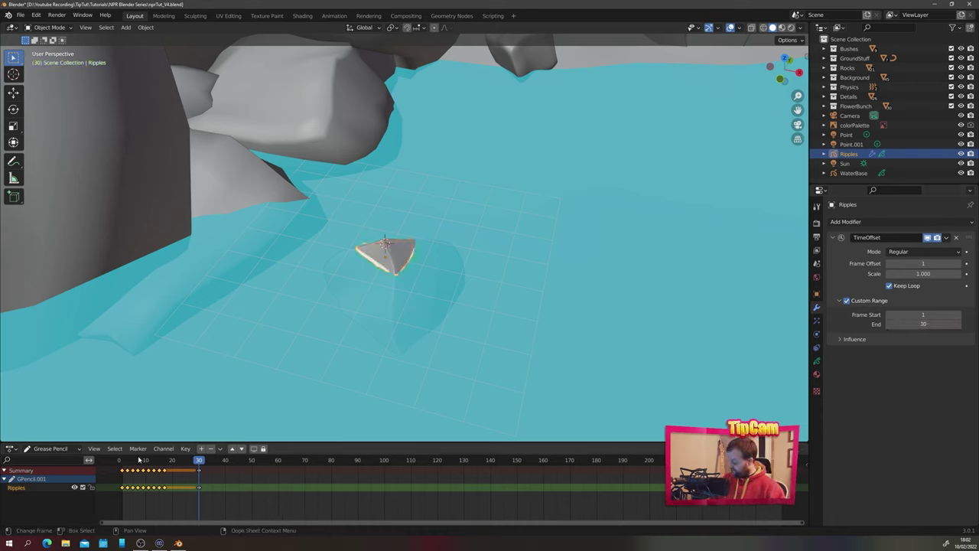
# Play the animation to check the looping ripples, selecting WaterBase to take the selection outline off them
pyautogui.press('space')
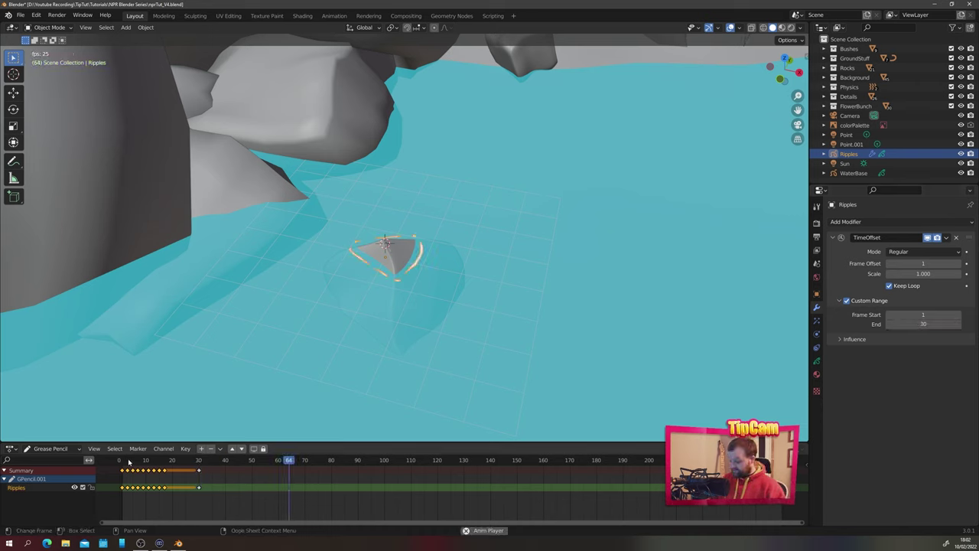
pyautogui.click(606, 348)
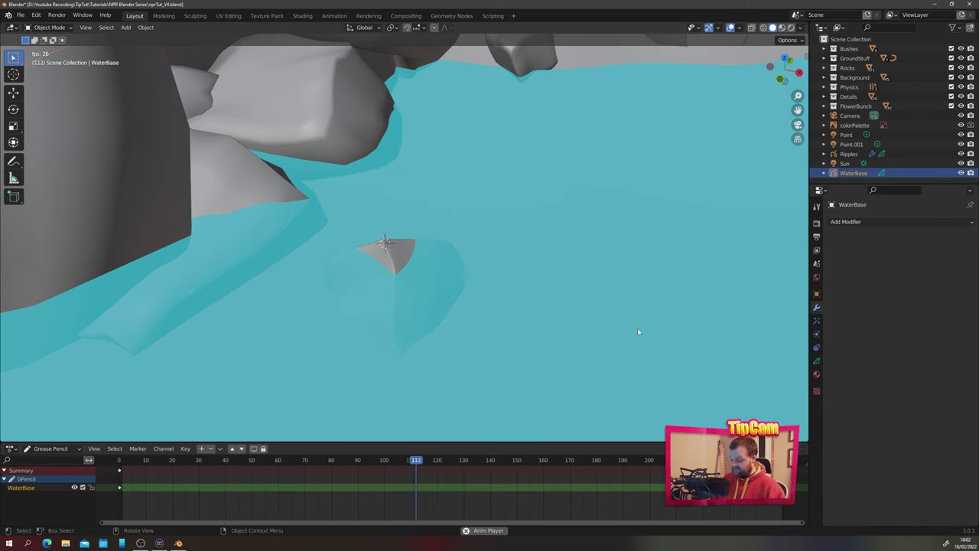
# Stop the playback and add a second Grease Pencil layer named Ripples2 to the Ripples object in Draw Mode
pyautogui.moveTo(638, 327)
pyautogui.mouseDown(button='middle')
pyautogui.moveTo(670, 251)
pyautogui.moveTo(643, 317)
pyautogui.mouseUp(button='middle')
pyautogui.scroll(-1, 645, 319)
pyautogui.press('Escape')
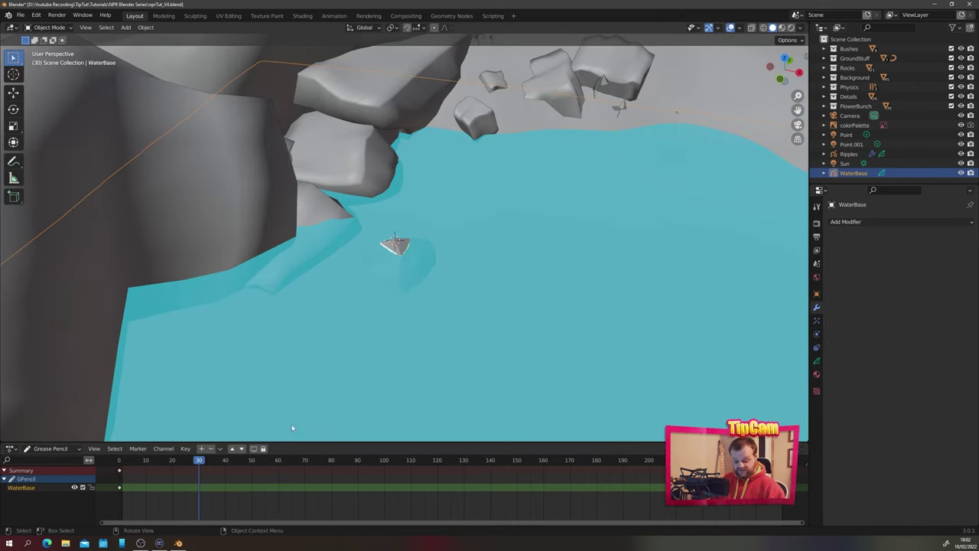
pyautogui.moveTo(354, 352); pyautogui.dragTo(218, 411, button='middle')
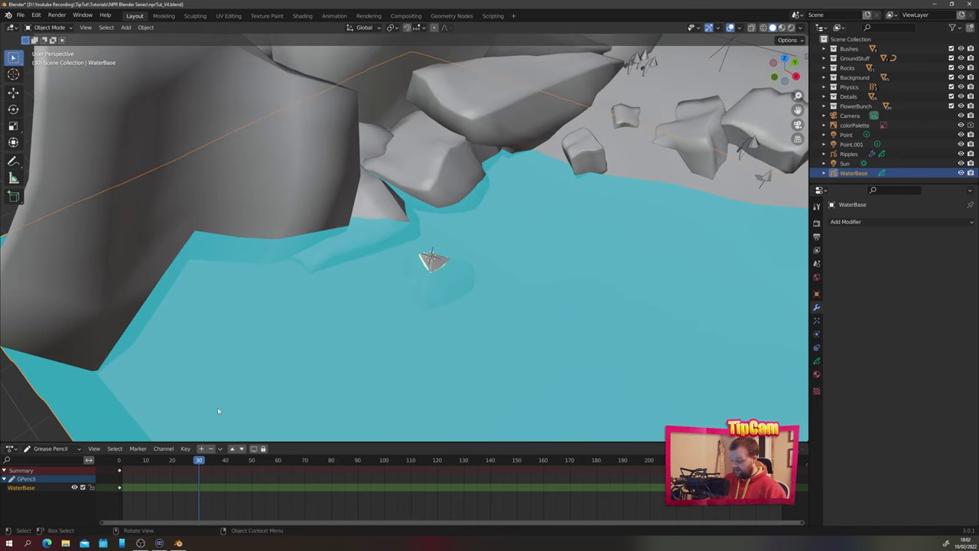
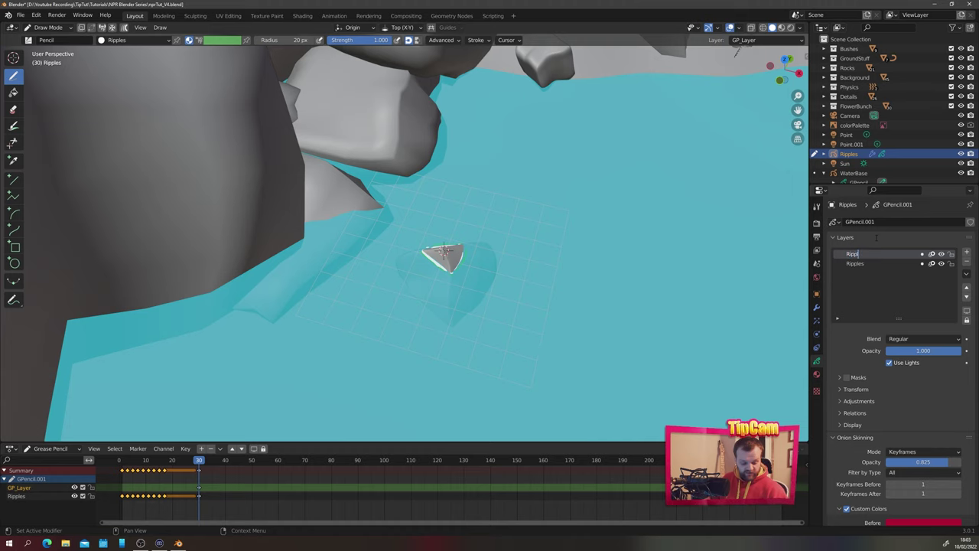
pyautogui.click(816, 374)
pyautogui.click(816, 362)
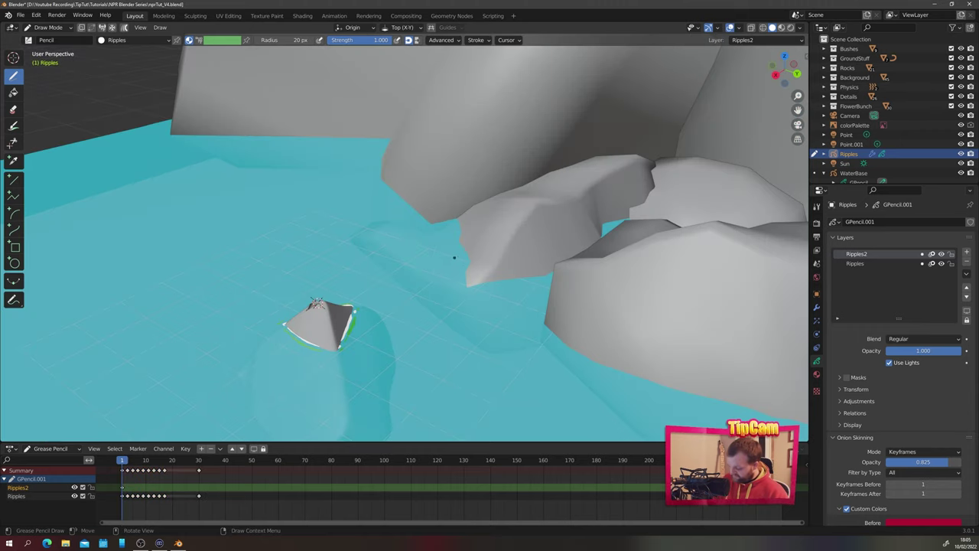
# Draw white ripple strokes on the Ripples2 layer at frame 1, following the waterline of the larger shore rocks
pyautogui.moveTo(462, 290)
pyautogui.mouseDown()
pyautogui.moveTo(456, 252)
pyautogui.moveTo(457, 288)
pyautogui.mouseUp()
pyautogui.moveTo(447, 246); pyautogui.dragTo(445, 245)
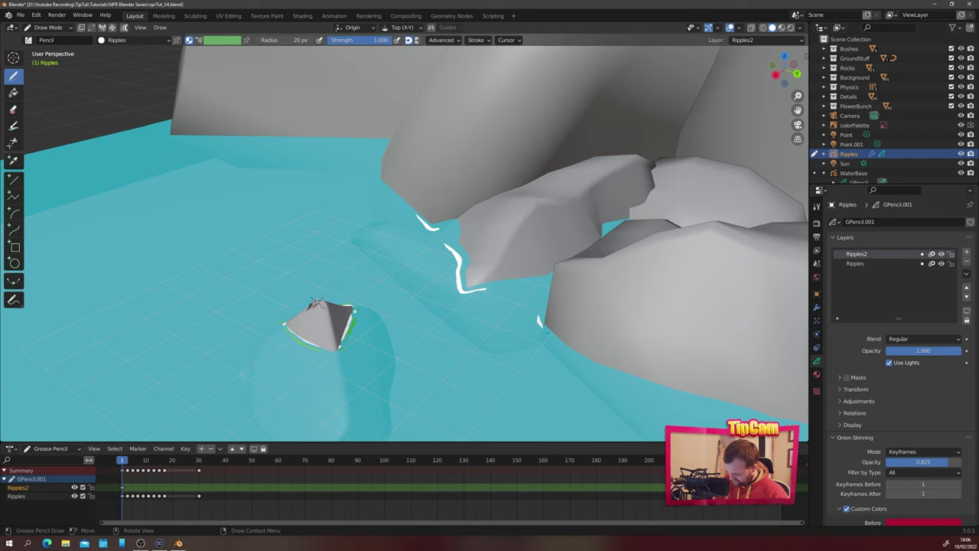
pyautogui.moveTo(475, 331)
pyautogui.mouseDown(button='middle')
pyautogui.moveTo(378, 306)
pyautogui.moveTo(378, 280)
pyautogui.moveTo(570, 349)
pyautogui.mouseUp(button='middle')
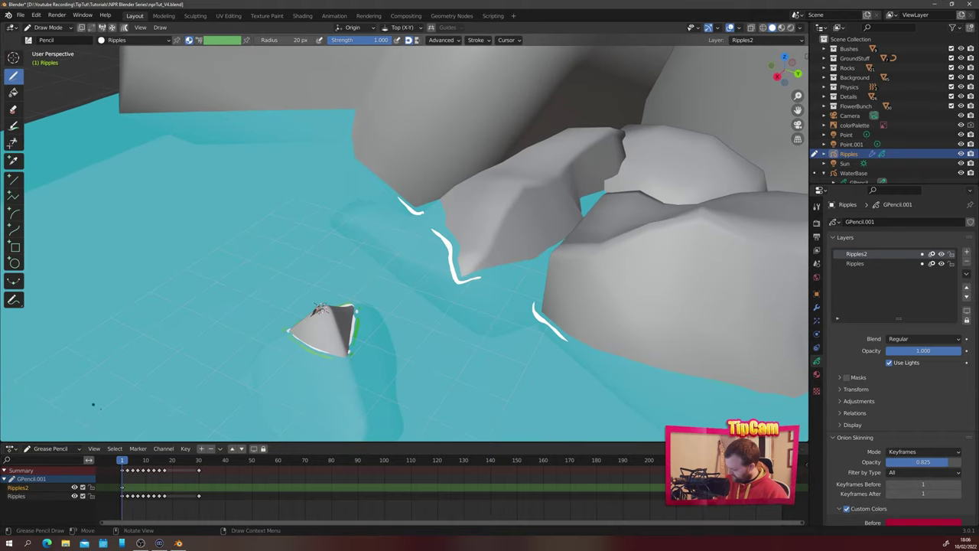
# Insert a blank keyframe on the Ripples2 layer at frame 3 and start drawing the next ripples beside the shore rocks
pyautogui.click(127, 464)
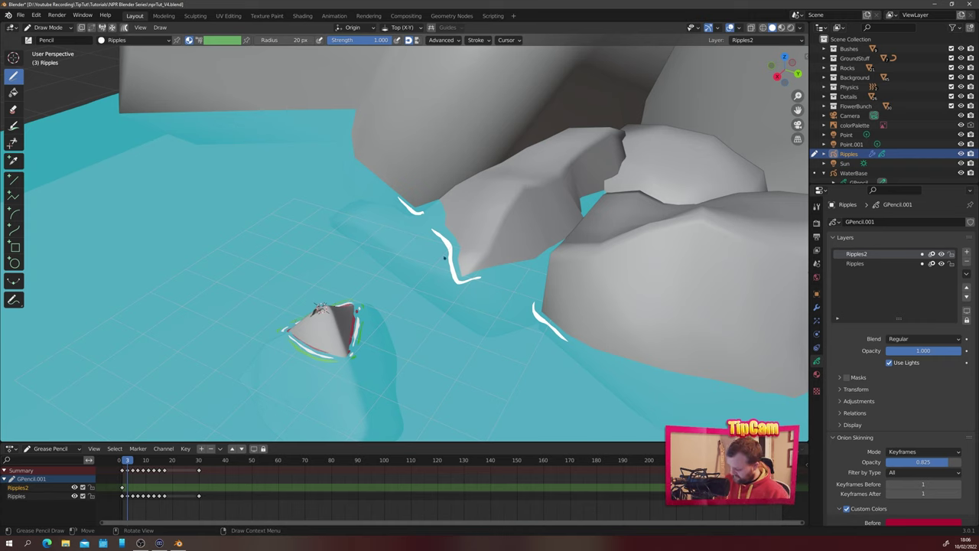
pyautogui.rightClick(326, 498)
pyautogui.click(321, 501)
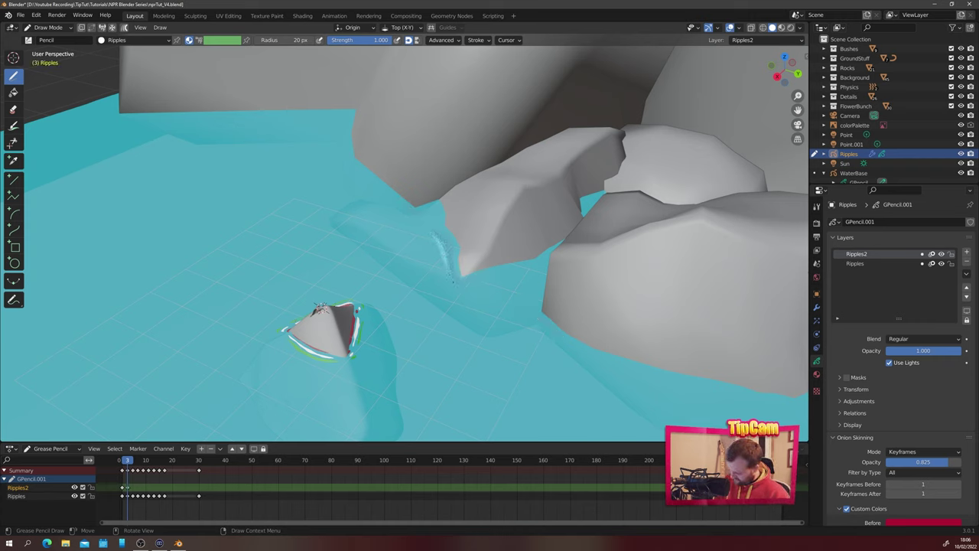
pyautogui.moveTo(434, 237); pyautogui.dragTo(432, 232)
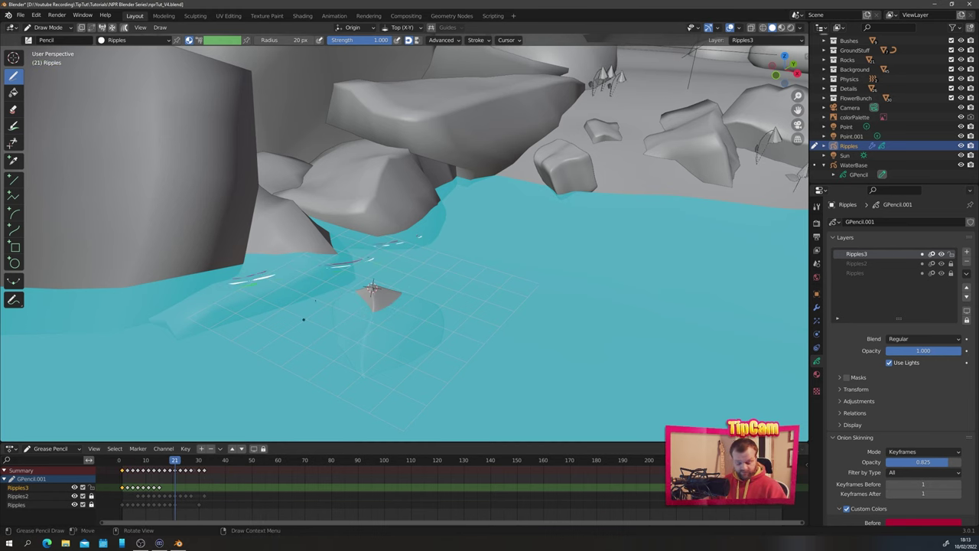
# Play the layered ripple animation from the start through the camera view, and return to frame 1
pyautogui.press('KP_0')
pyautogui.moveTo(399, 282)
pyautogui.mouseDown(button='middle')
pyautogui.moveTo(431, 276)
pyautogui.moveTo(375, 271)
pyautogui.moveTo(396, 277)
pyautogui.mouseUp(button='middle')
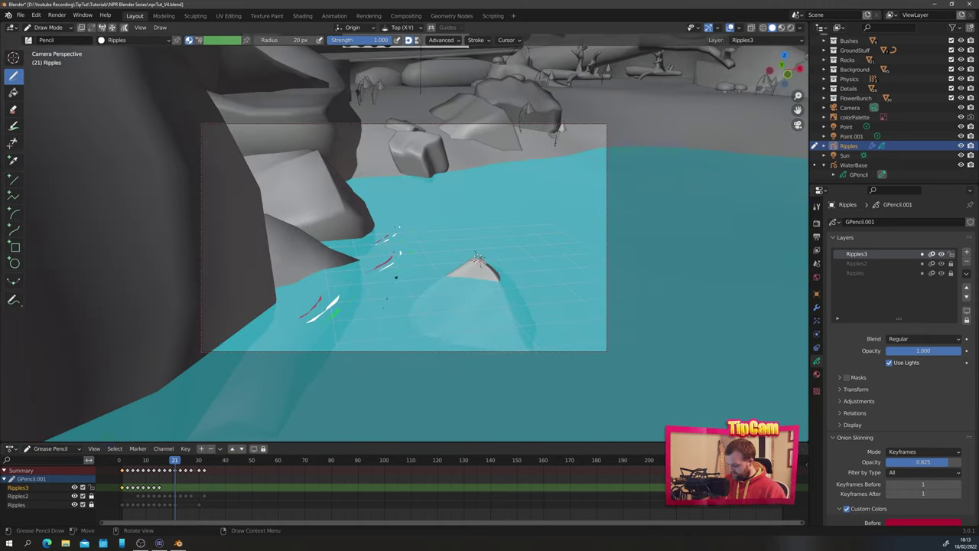
pyautogui.click(119, 465)
pyautogui.press('space')
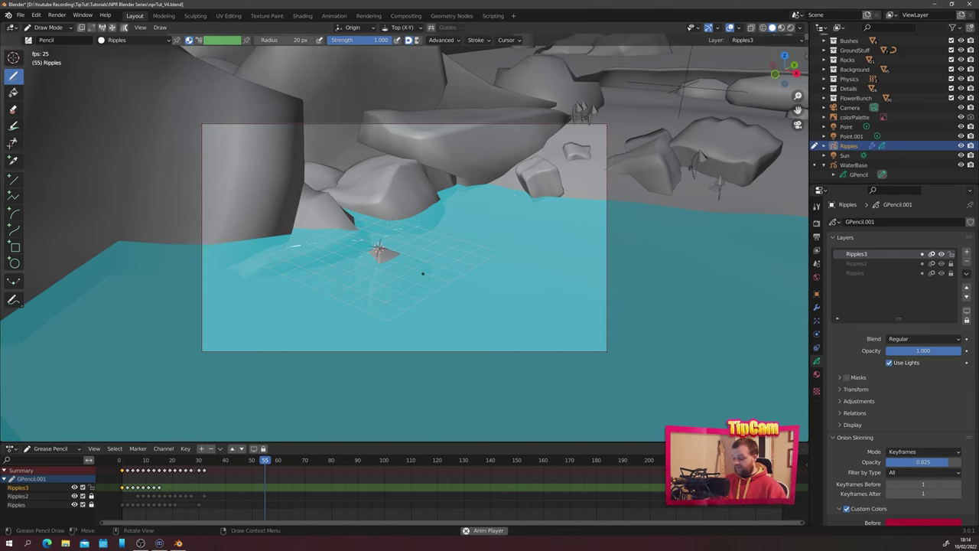
pyautogui.click(121, 462)
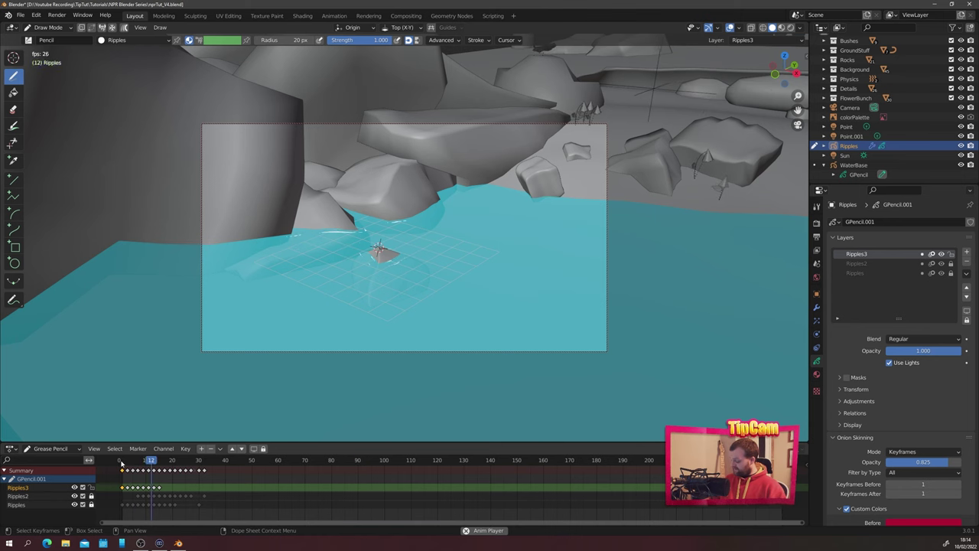
pyautogui.press('space')
pyautogui.click(121, 461)
# Aim the camera across the water at the small rock and driftwood, and select the Camera in Object Mode
pyautogui.moveTo(489, 273); pyautogui.dragTo(379, 292, button='middle')
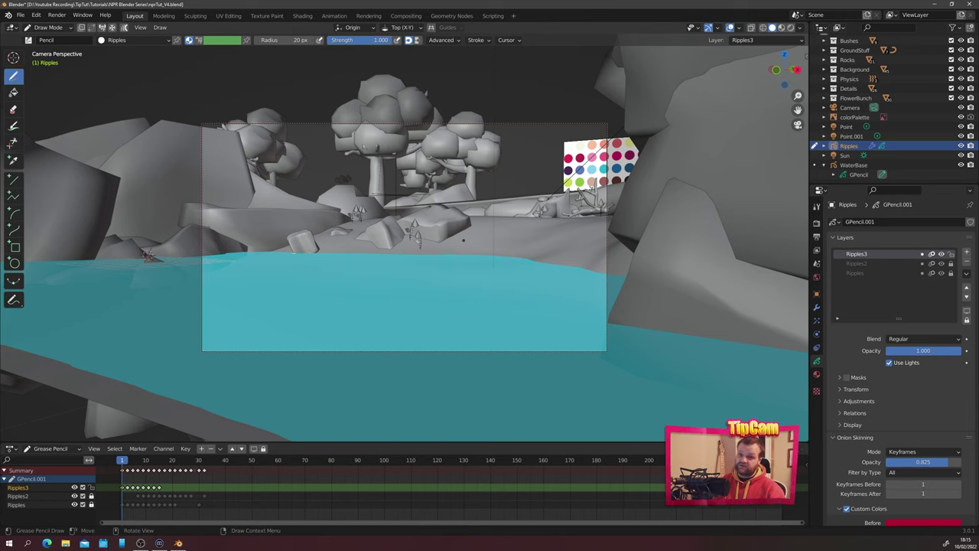
pyautogui.moveTo(455, 262); pyautogui.dragTo(430, 281, button='middle')
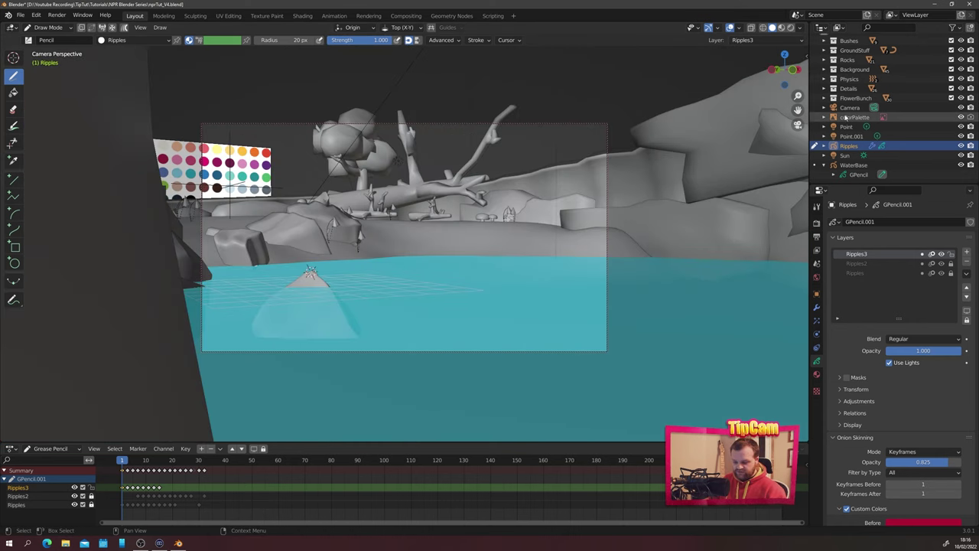
pyautogui.click(844, 109)
pyautogui.hotkey('ctrl', 'Tab')
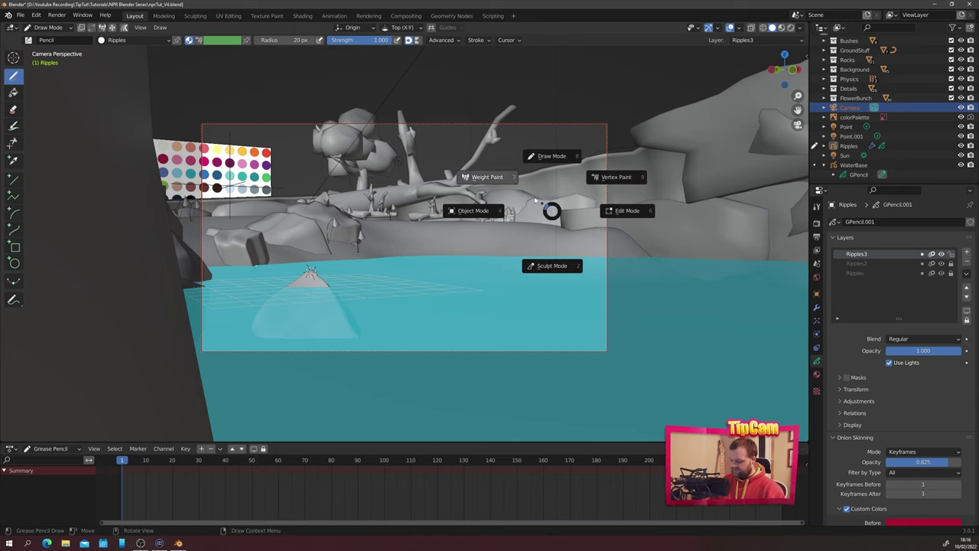
pyautogui.click(485, 210)
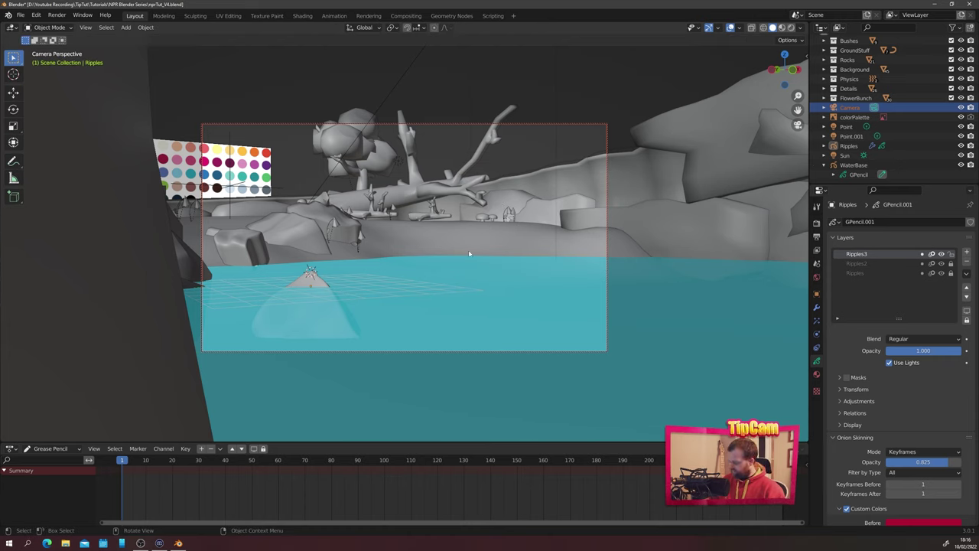
# Change the Dope Sheet editor to a Timeline and insert location and rotation keyframes for the camera at frame 1
pyautogui.click(14, 451)
pyautogui.click(138, 368)
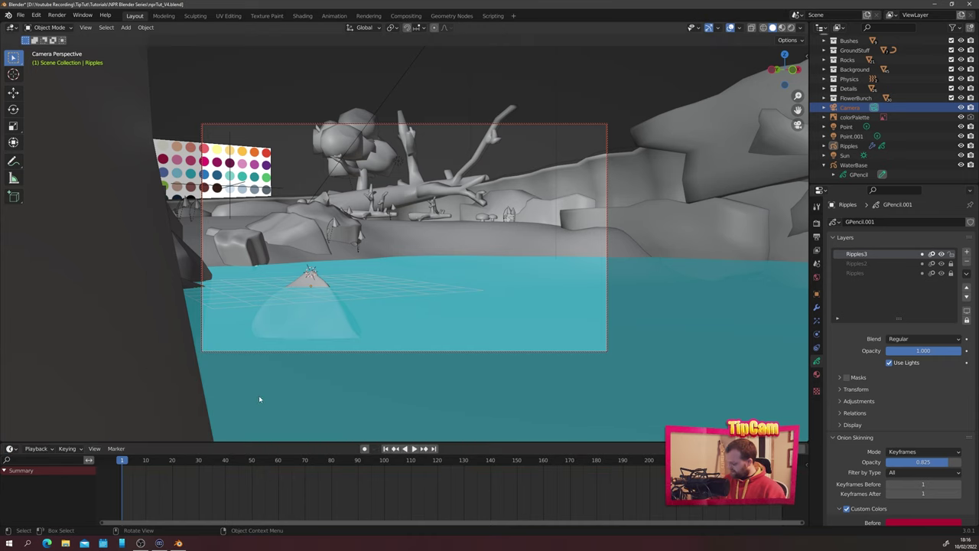
pyautogui.press('i')
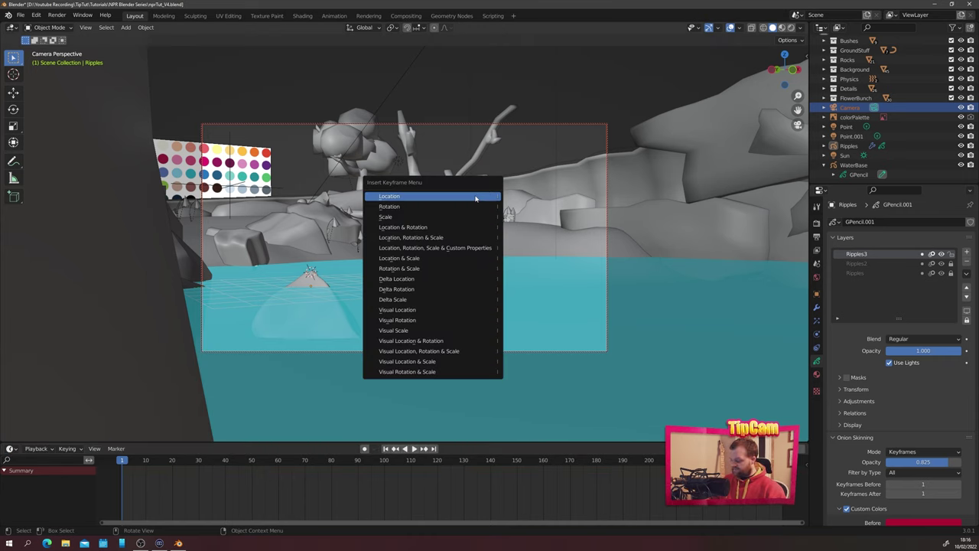
pyautogui.click(440, 208)
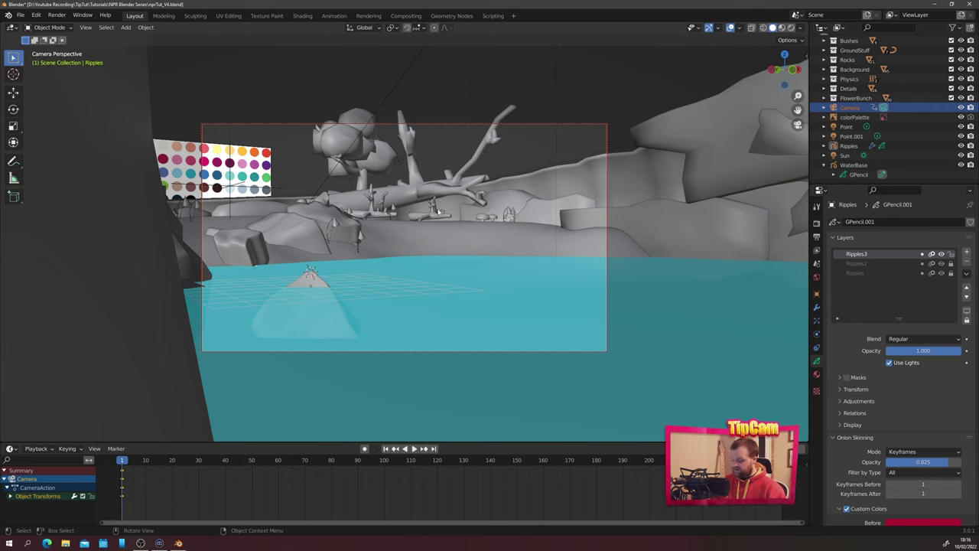
# Go to frame 48 and move the camera forward over the water towards the small rock in top view
pyautogui.moveTo(123, 460); pyautogui.dragTo(246, 460)
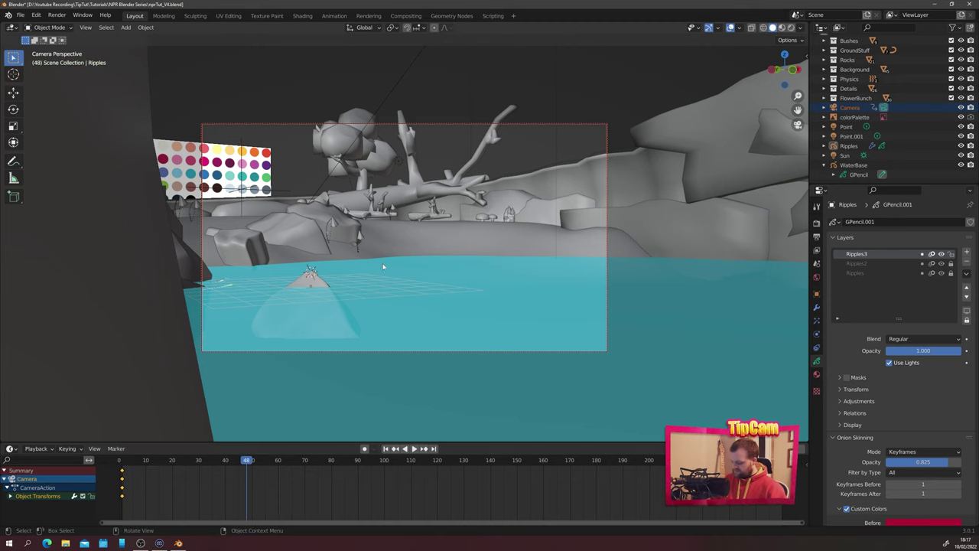
pyautogui.press('KP_0')
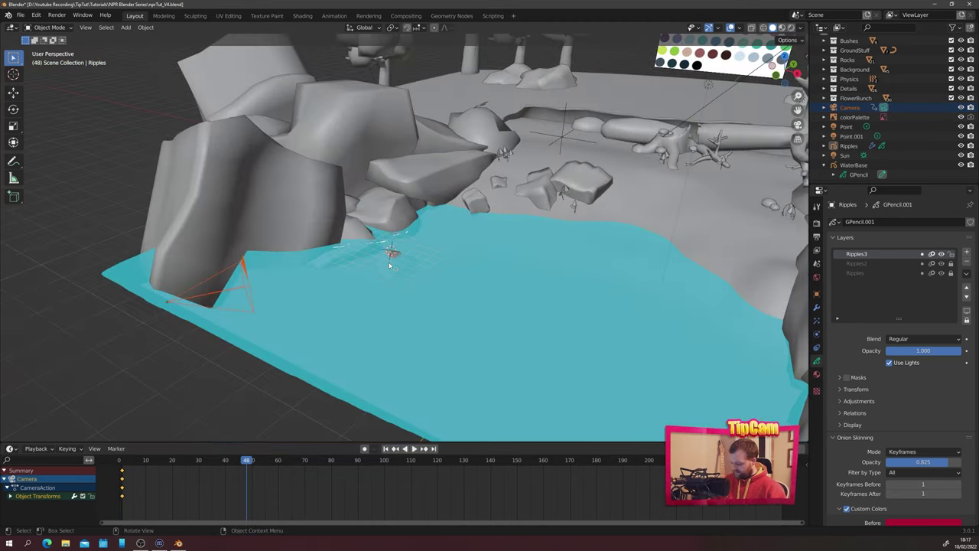
pyautogui.press('KP_7')
pyautogui.scroll(-1, 419, 343)
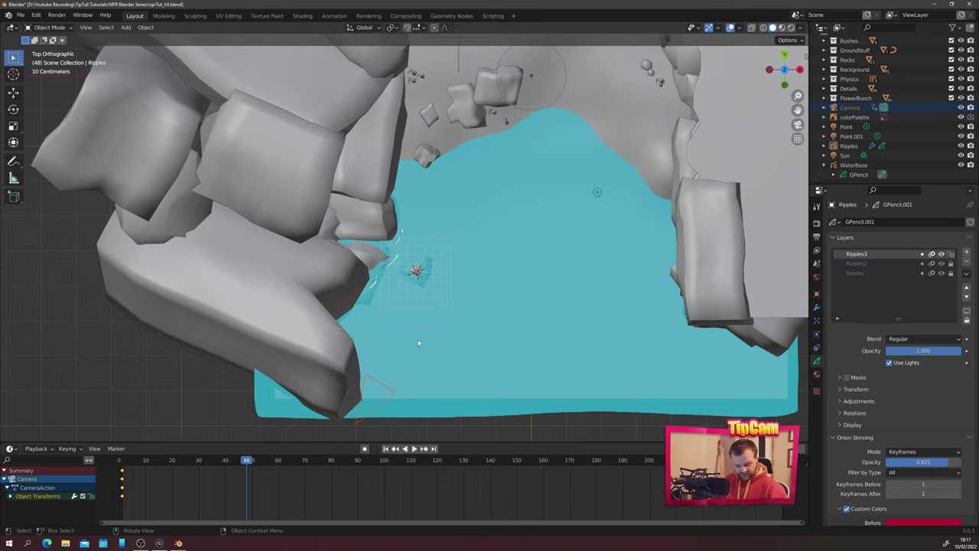
pyautogui.press('g')
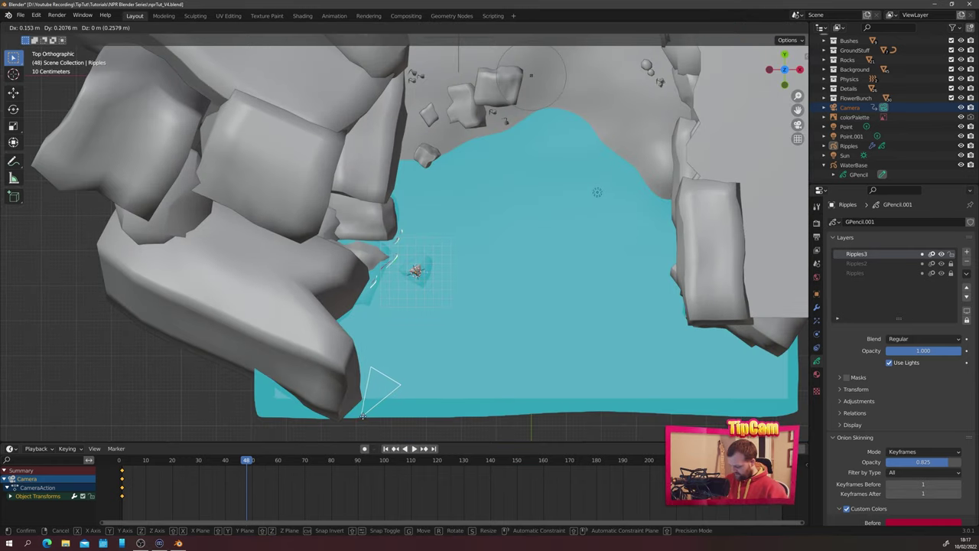
pyautogui.click(382, 387)
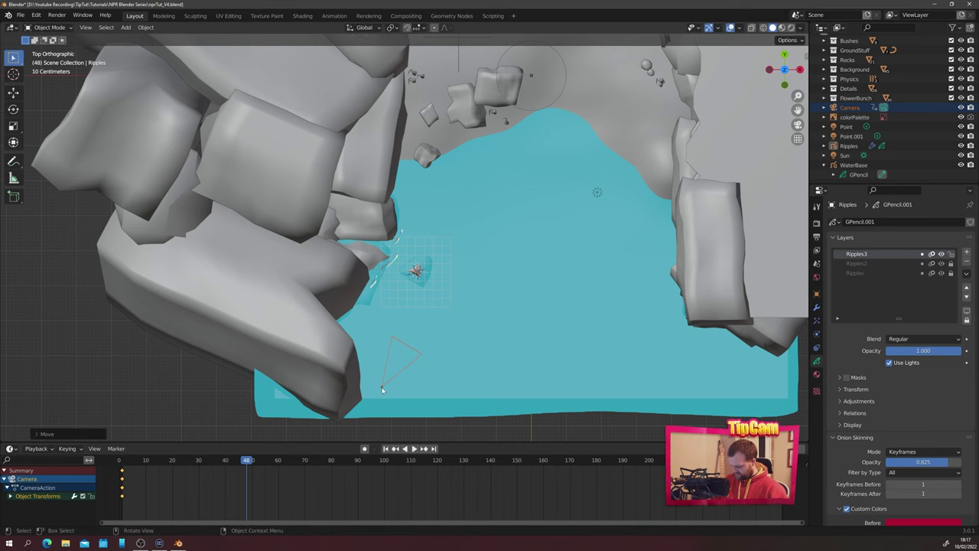
pyautogui.press('KP_0')
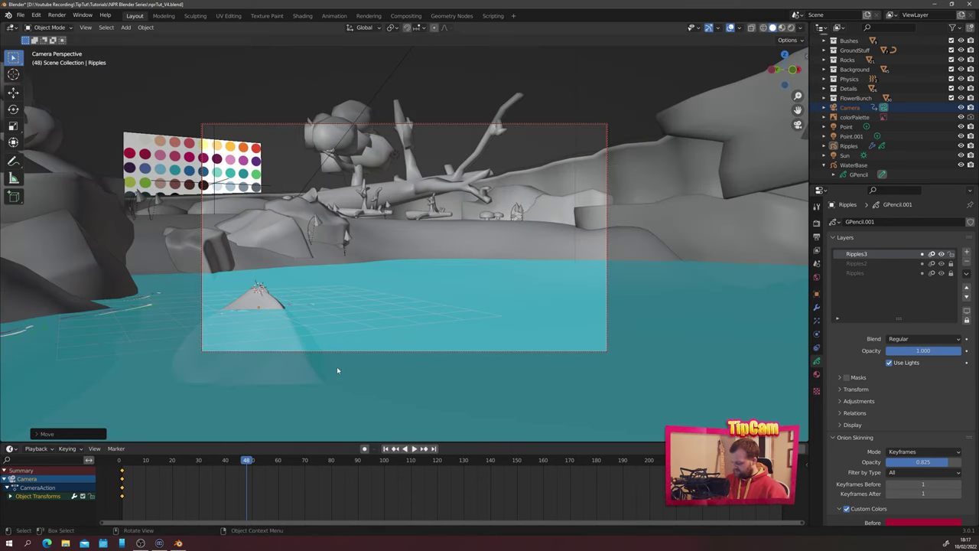
# Insert rotation and location keyframes for the camera at frame 48
pyautogui.press('i')
pyautogui.click(397, 251)
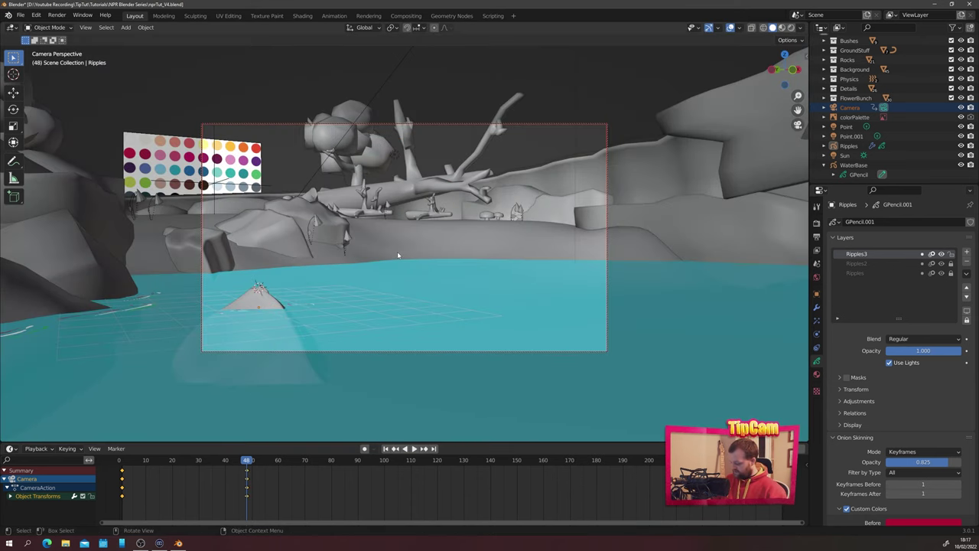
pyautogui.press('i')
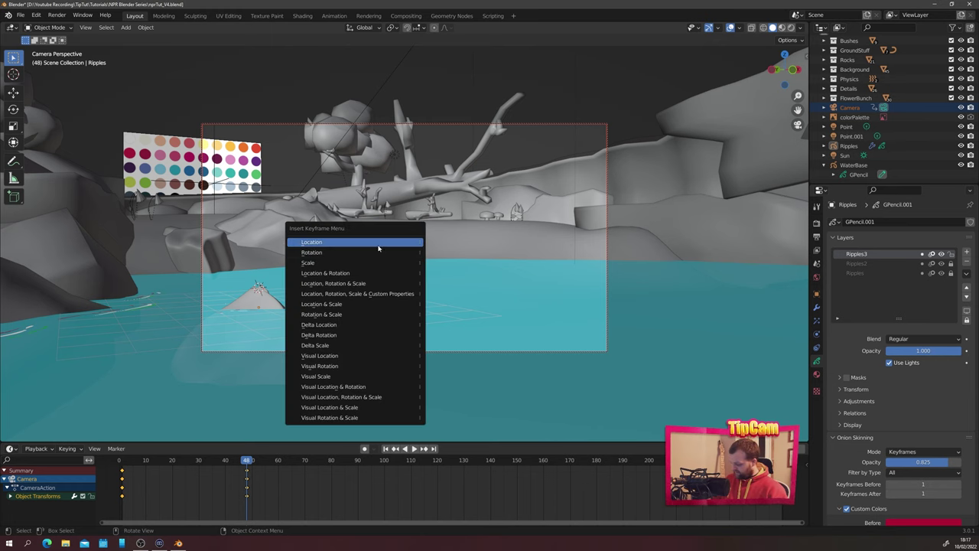
pyautogui.click(373, 240)
# Play the camera move from the start and slow it down by shifting its end keyframes to frame 96
pyautogui.moveTo(246, 460); pyautogui.dragTo(125, 461)
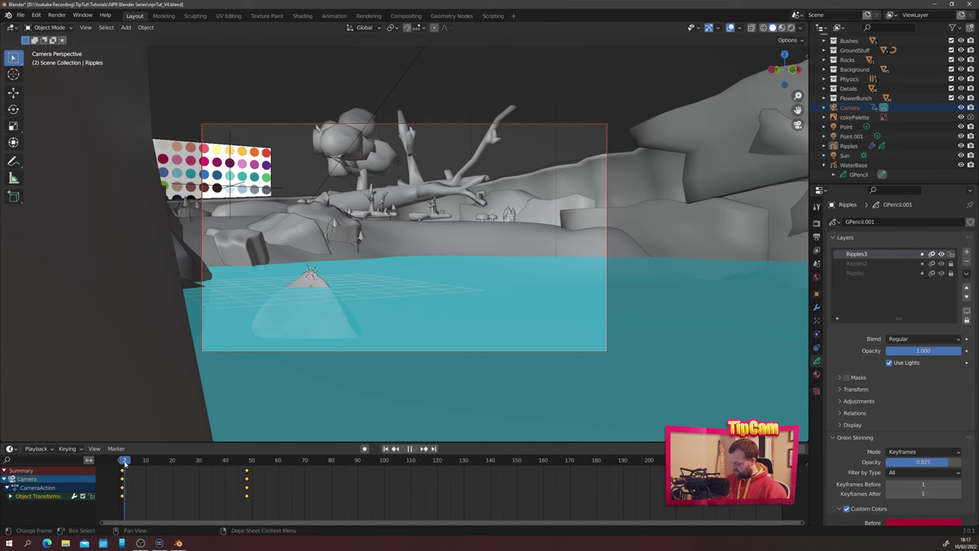
pyautogui.press('space')
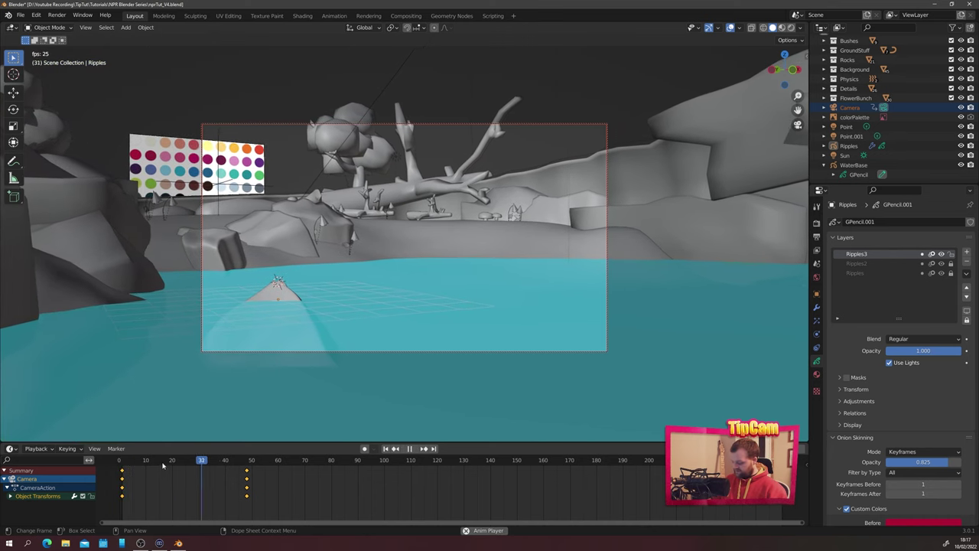
pyautogui.press('space')
pyautogui.moveTo(226, 469); pyautogui.dragTo(250, 462)
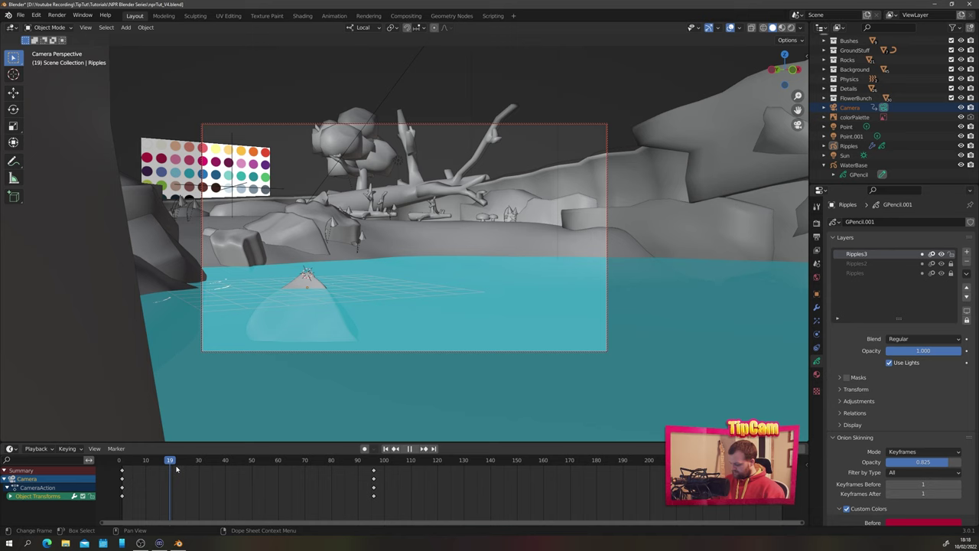
pyautogui.moveTo(169, 462); pyautogui.dragTo(365, 480)
# Set the interpolation mode of the camera's end keyframes to Constant and play the camera move from the start
pyautogui.moveTo(411, 508); pyautogui.dragTo(118, 468)
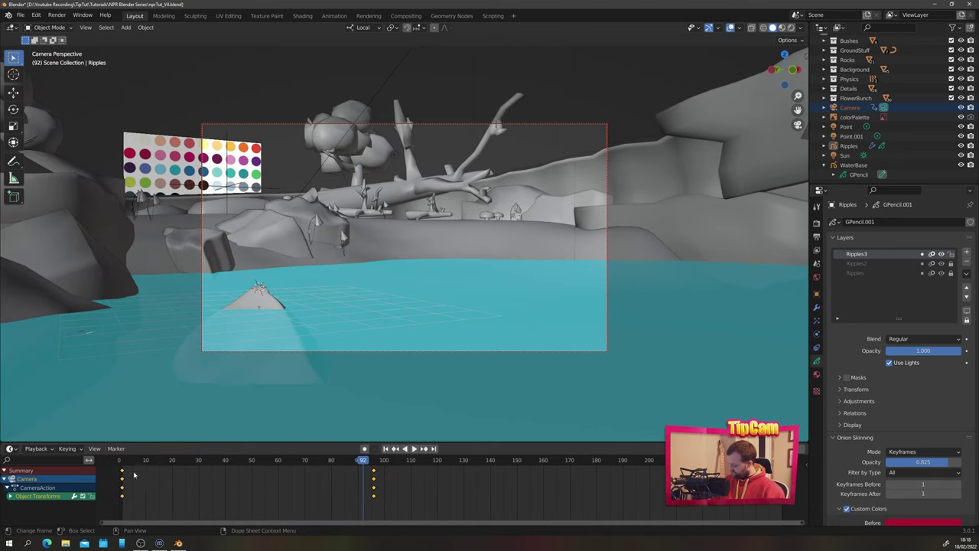
pyautogui.rightClick(123, 490)
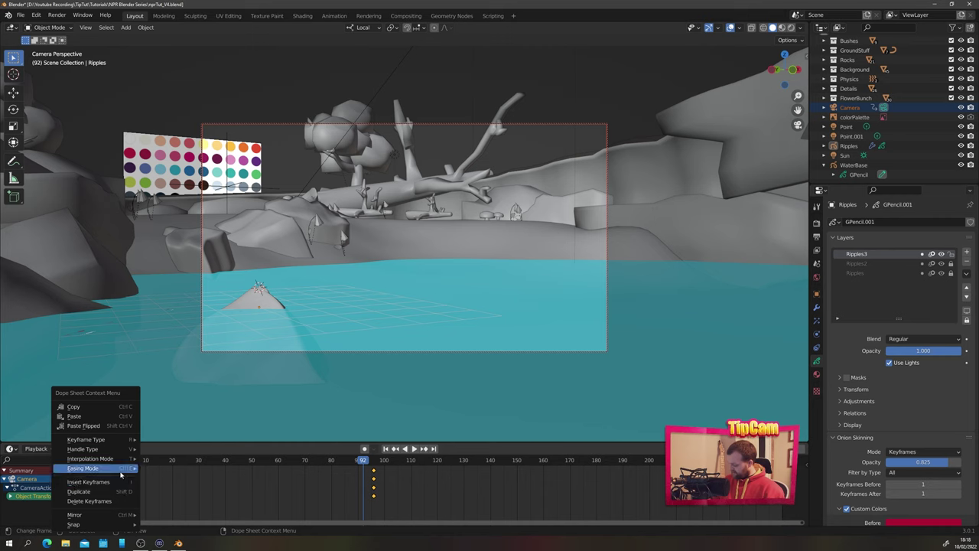
pyautogui.moveTo(413, 508); pyautogui.dragTo(366, 469)
pyautogui.rightClick(374, 482)
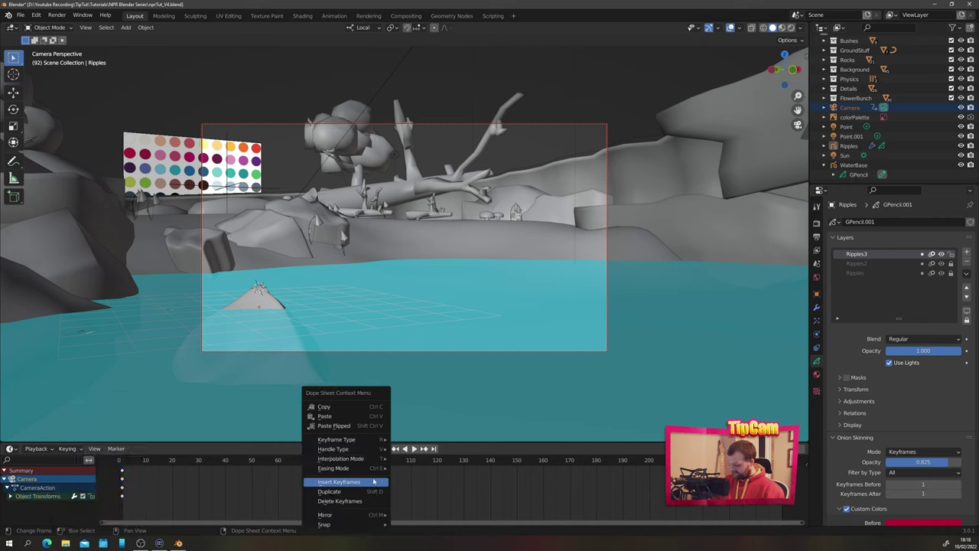
pyautogui.moveTo(372, 481)
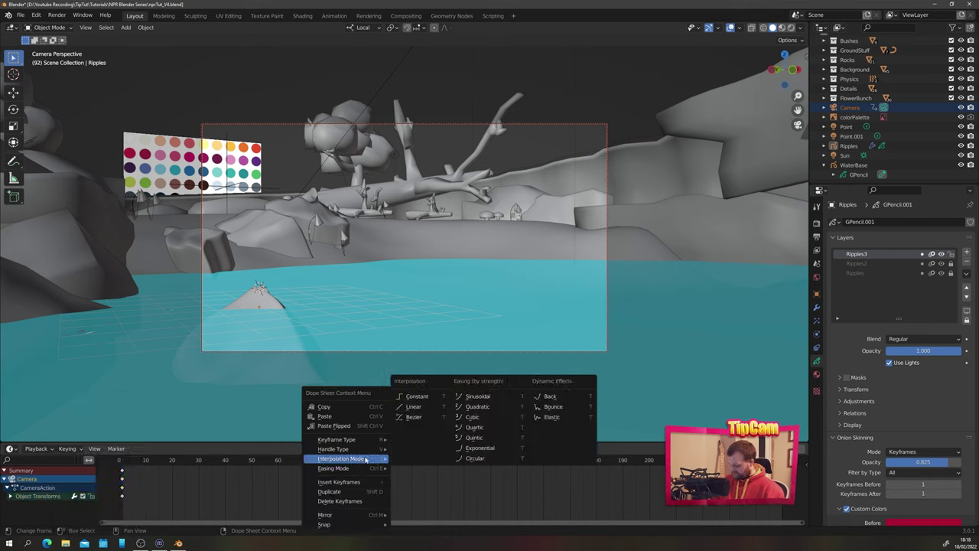
pyautogui.click(421, 398)
pyautogui.click(124, 462)
pyautogui.press('space')
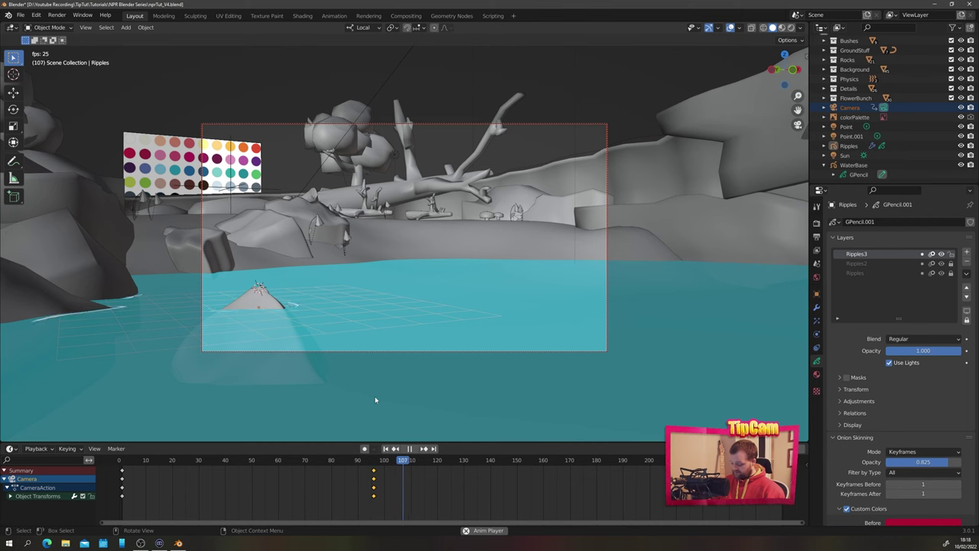
# Stop playback at frame 96 and show the Ground object's Subdivision, ParticleSystem, Displace and Solidify modifiers in the viewport
pyautogui.press('space')
pyautogui.click(347, 461)
pyautogui.press('Up')
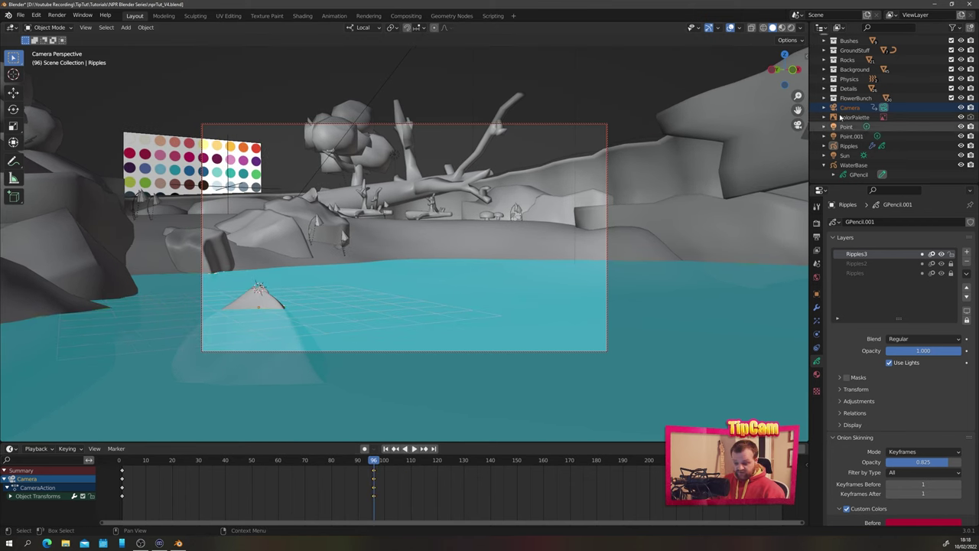
pyautogui.click(824, 50)
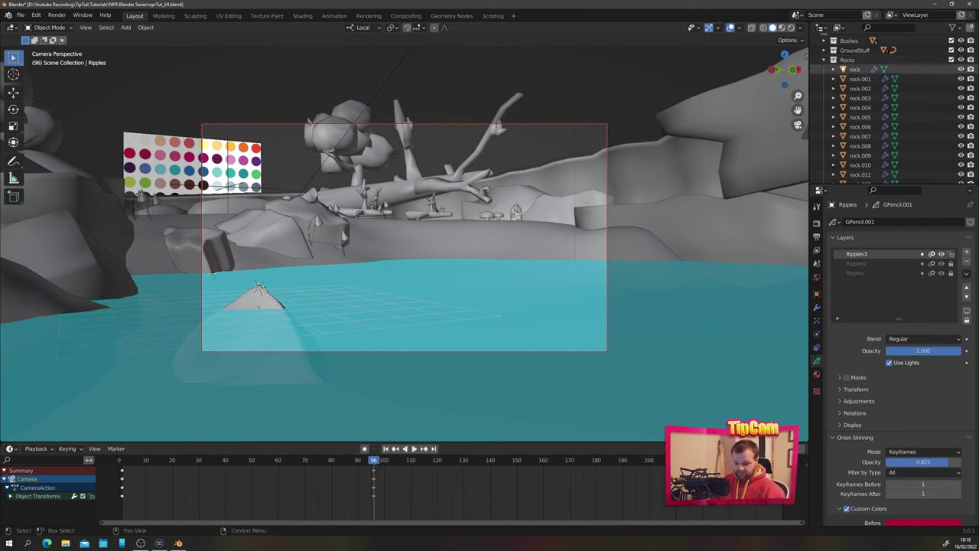
pyautogui.click(859, 88)
pyautogui.click(817, 326)
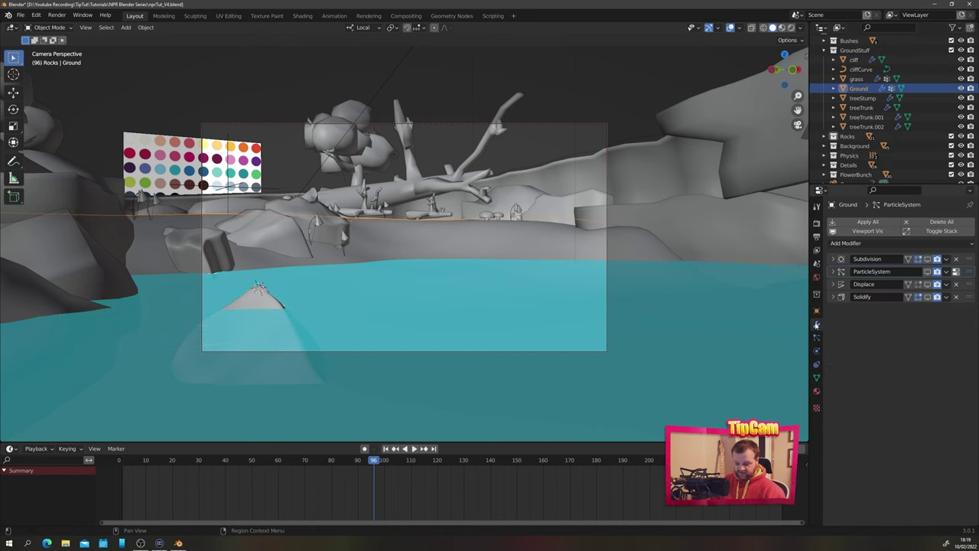
pyautogui.click(927, 271)
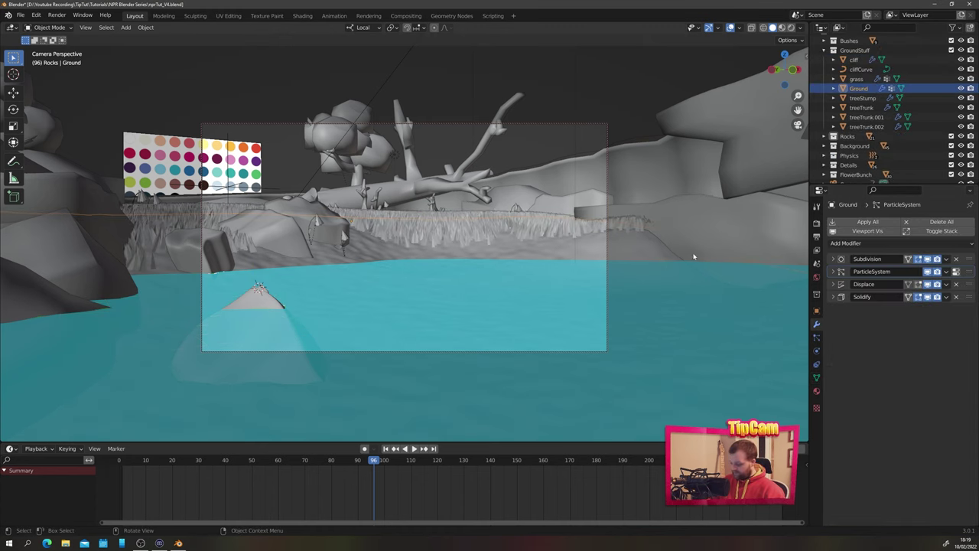
# Place the 3D cursor on the shoreline ahead of the camera and add a Grease Pencil object there
pyautogui.keyDown('shift'); pyautogui.rightClick(400, 252); pyautogui.keyUp('shift')
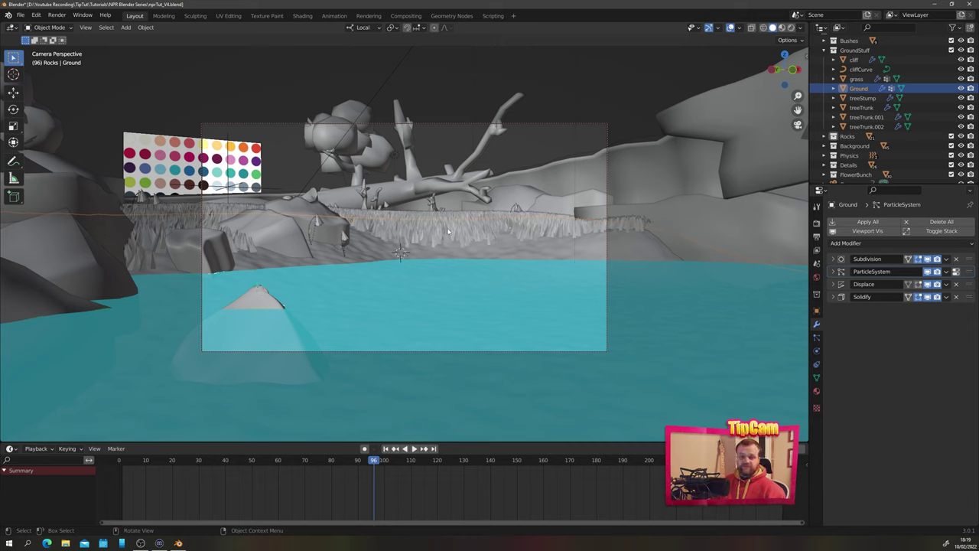
pyautogui.hotkey('shift', 'a')
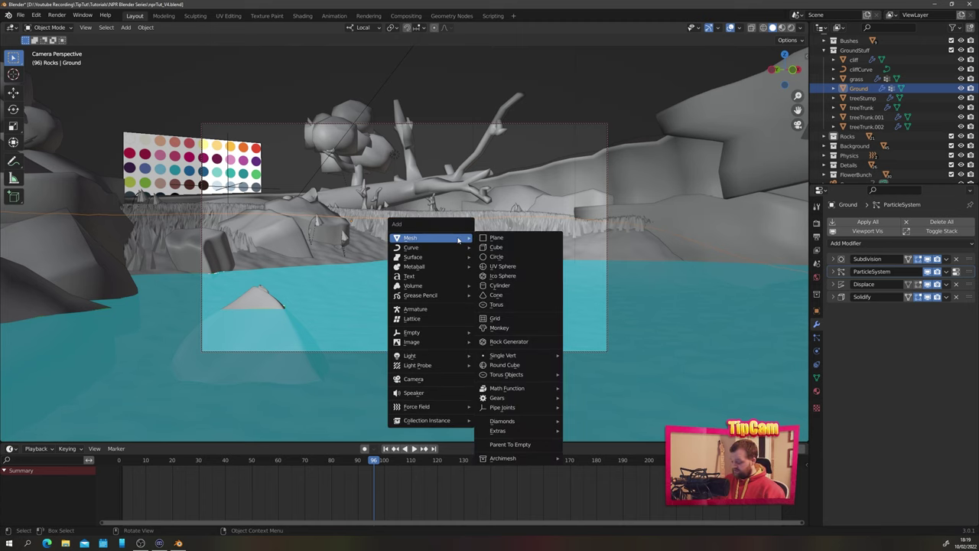
pyautogui.moveTo(448, 358)
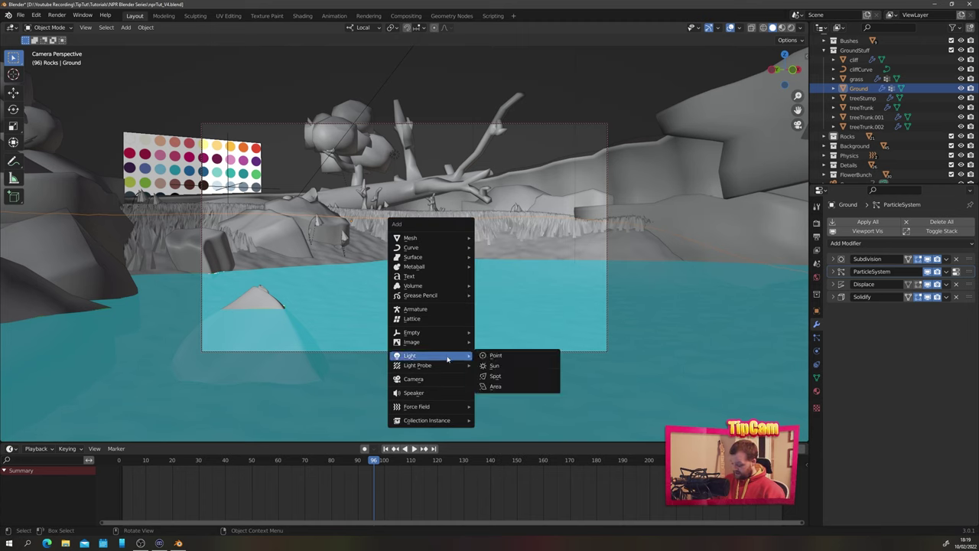
pyautogui.moveTo(452, 295)
pyautogui.click(519, 296)
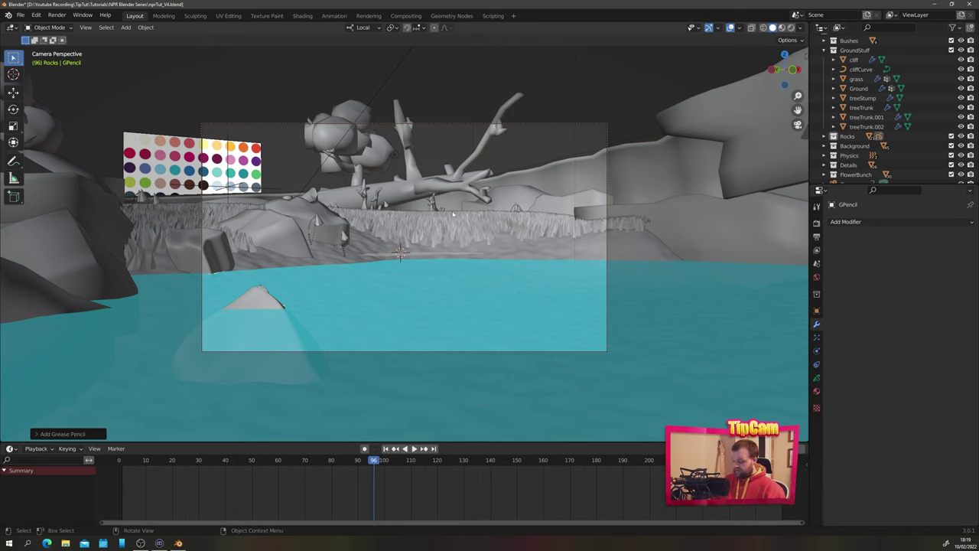
# Put the new Grease Pencil object in Draw Mode and set its drawing plane to View
pyautogui.hotkey('ctrl', 'Tab')
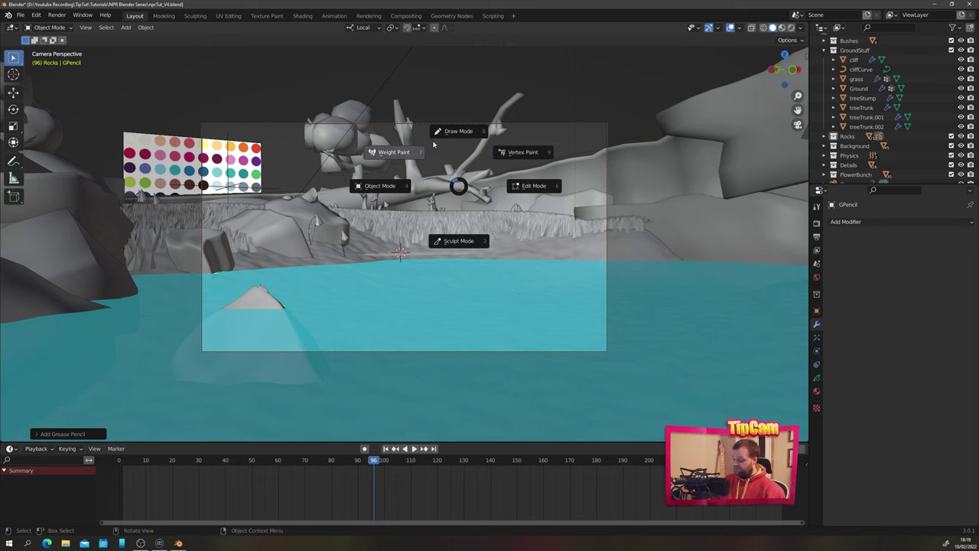
pyautogui.click(458, 131)
pyautogui.click(401, 28)
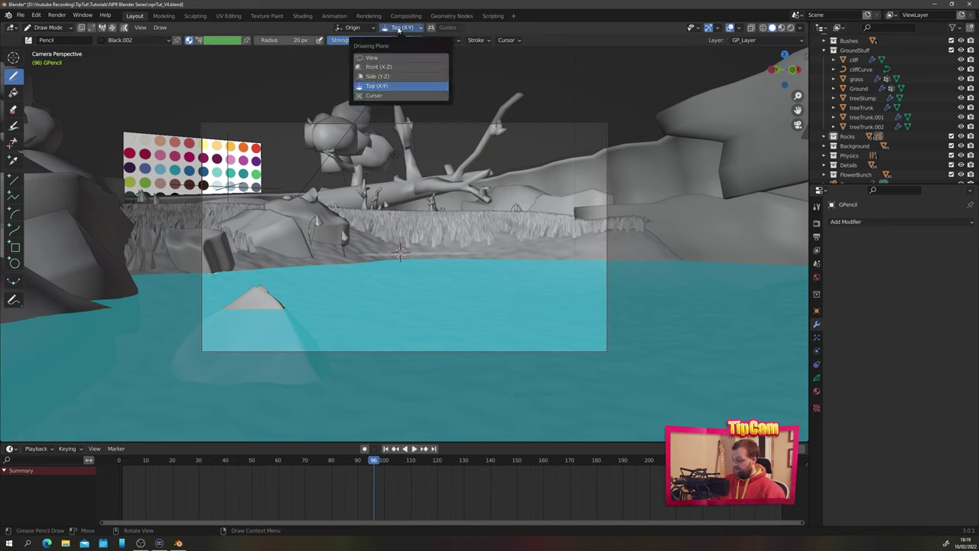
pyautogui.click(371, 58)
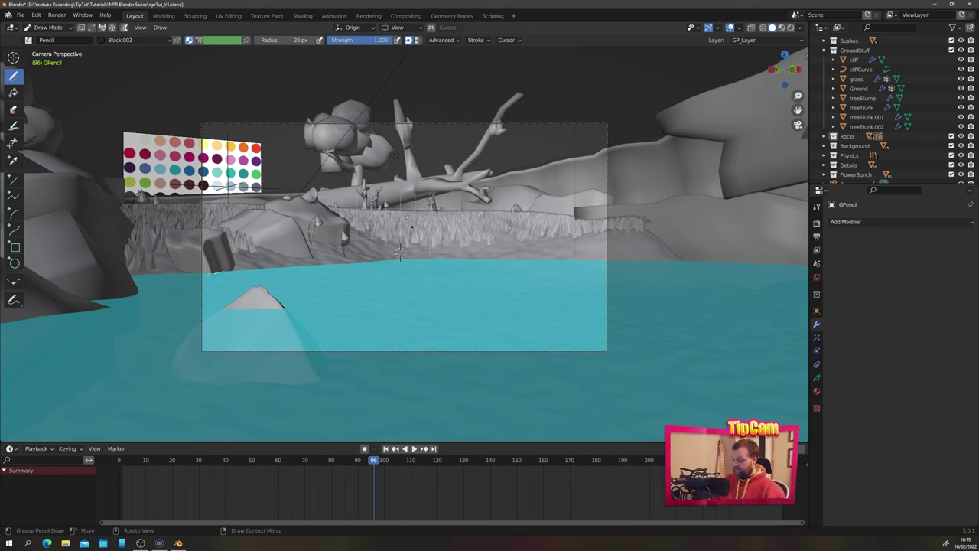
# Play the camera move to review how the shoreline is framed with the grass displayed
pyautogui.moveTo(352, 460); pyautogui.dragTo(149, 466)
pyautogui.press('space')
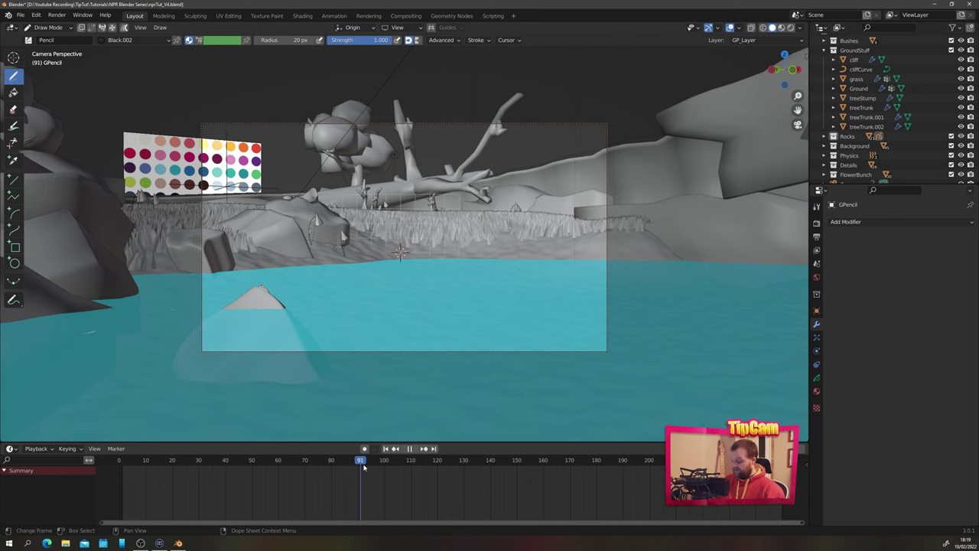
pyautogui.press('space')
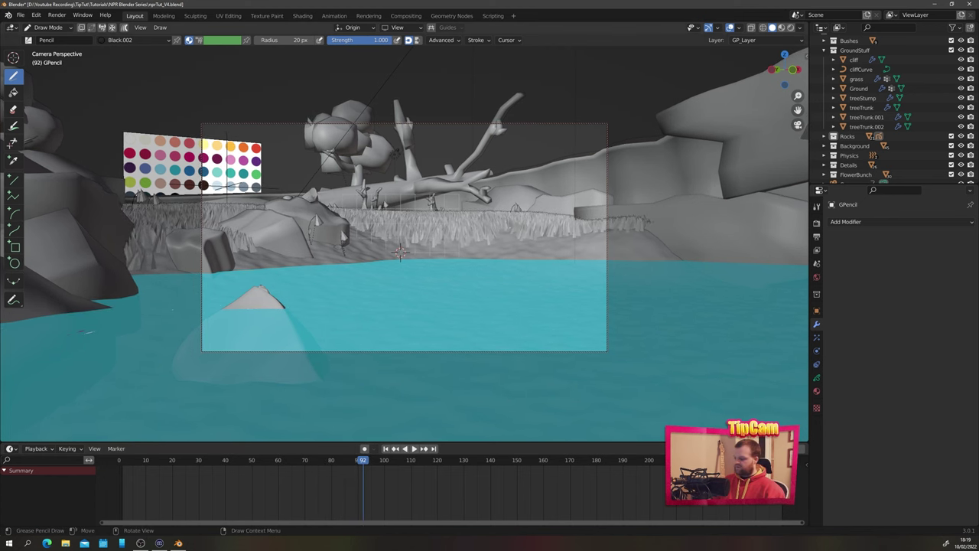
# Switch to the Animation workspace and return to the start of the timeline
pyautogui.click(334, 15)
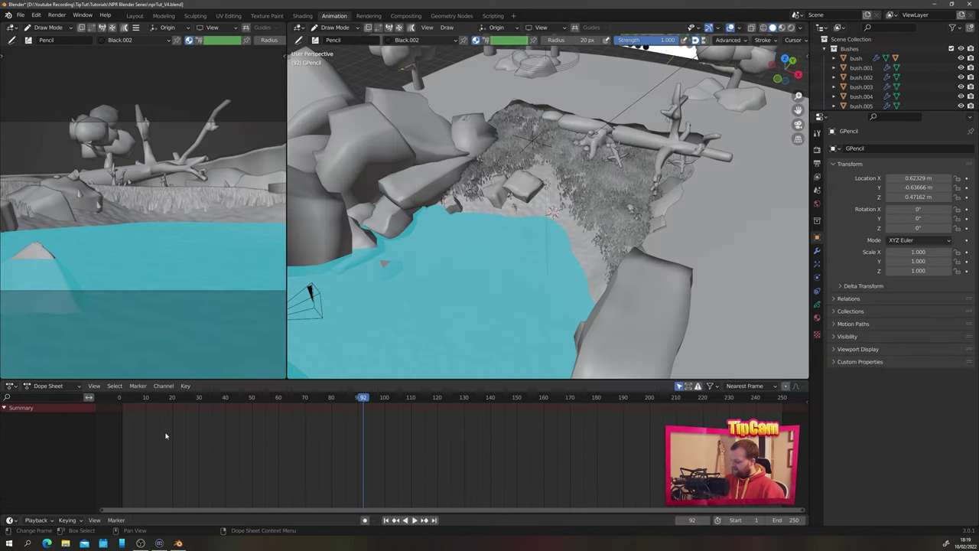
pyautogui.hotkey('shift', 'Left')
pyautogui.press('space')
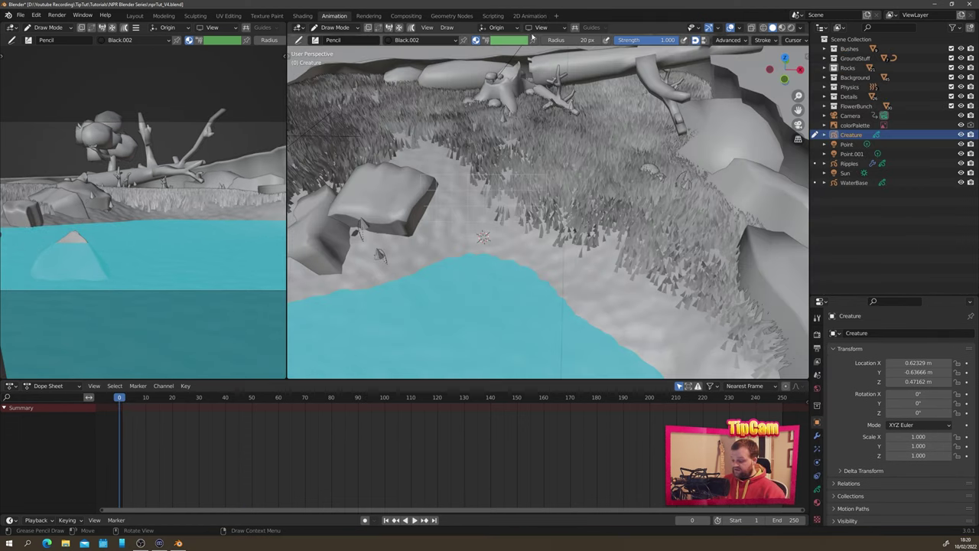
# Set the Grease Pencil drawing plane to Front (X-Z) for the Creature object
pyautogui.click(540, 28)
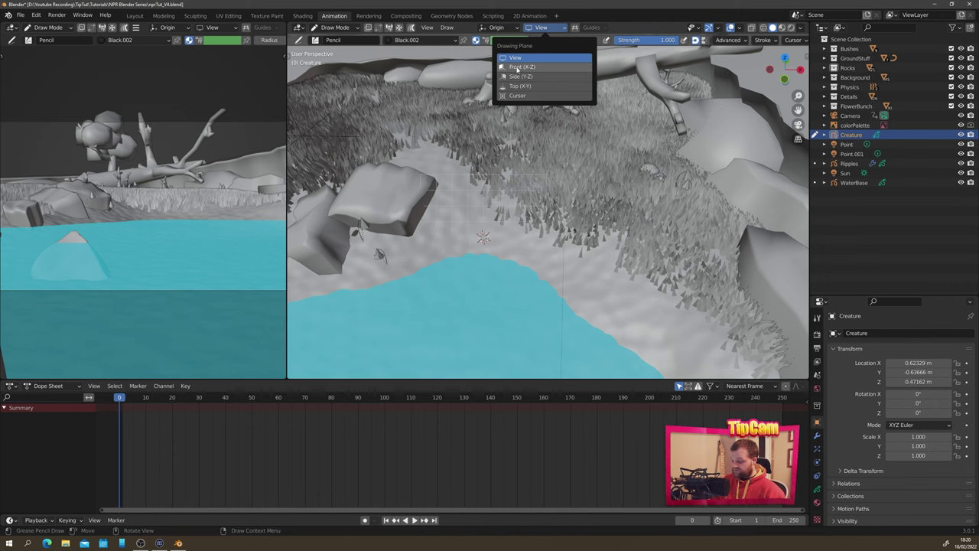
pyautogui.click(522, 67)
pyautogui.moveTo(467, 290); pyautogui.dragTo(504, 255, button='middle')
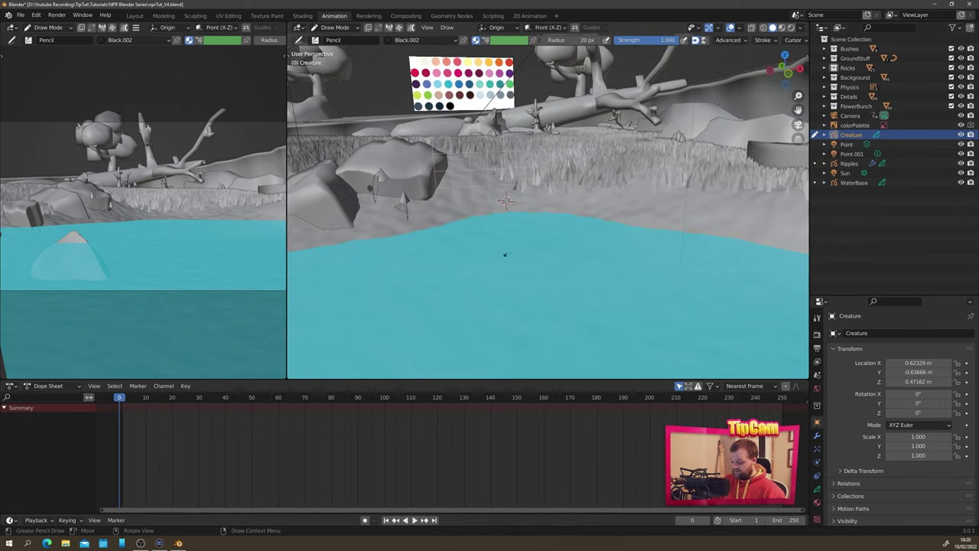
# Return to Object Mode and rotate the Creature object to -31° about Z in top view so it faces the camera
pyautogui.hotkey('ctrl', 'Tab')
pyautogui.click(447, 128)
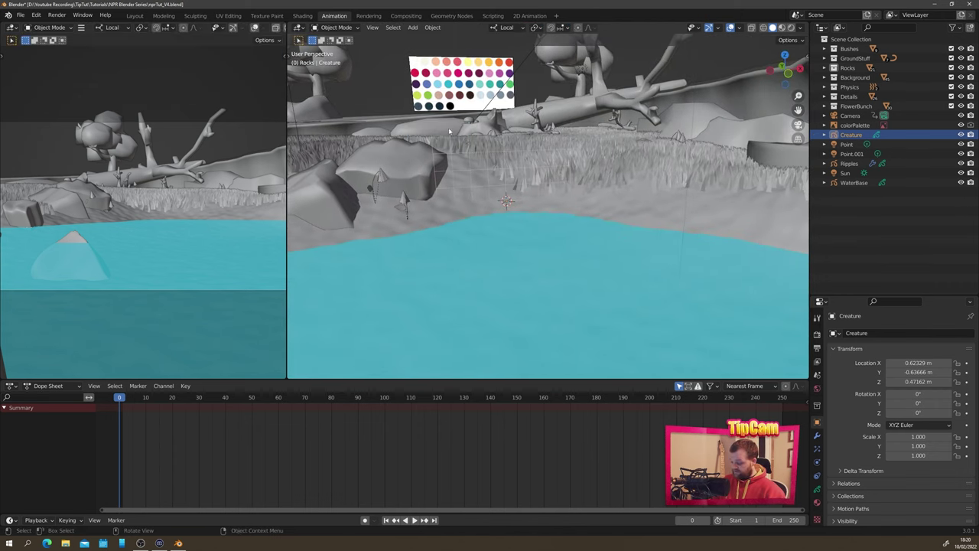
pyautogui.press('KP_7')
pyautogui.press('r')
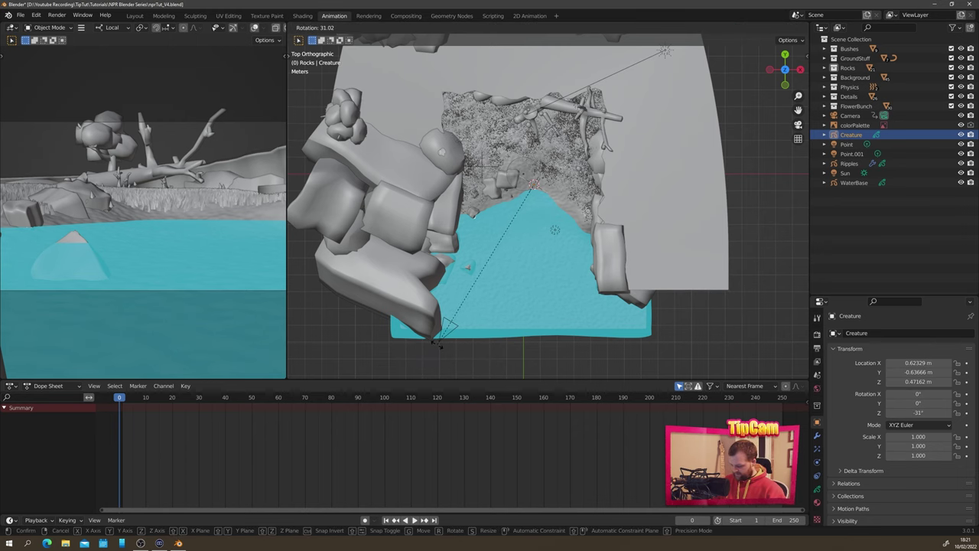
pyautogui.click(438, 346)
# Frame the Creature object's spot at the shoreline closely and enter Draw Mode for the rough sketch
pyautogui.moveTo(553, 259); pyautogui.dragTo(510, 261, button='middle')
pyautogui.scroll(5, 524, 277)
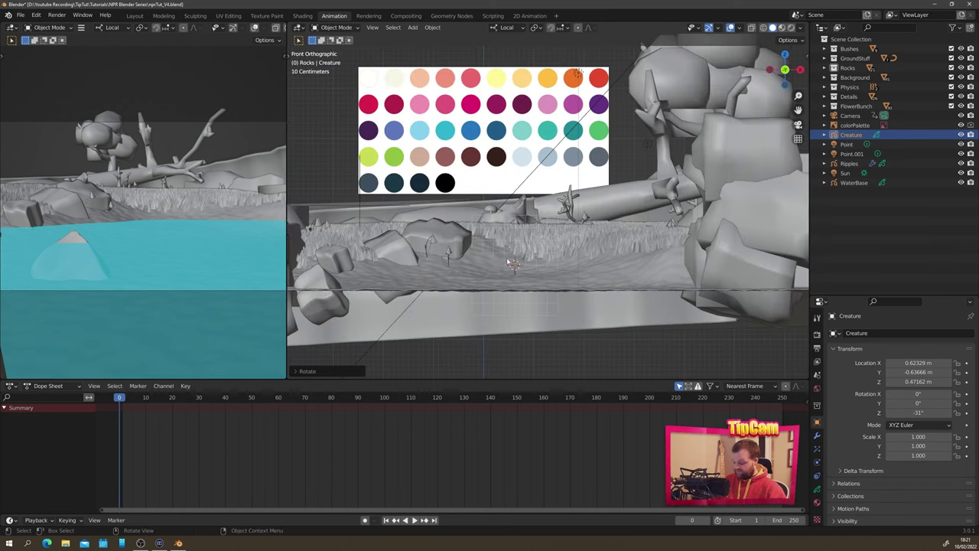
pyautogui.scroll(6, 494, 296)
pyautogui.moveTo(492, 299)
pyautogui.keyDown('shift'); pyautogui.mouseDown(button='middle')
pyautogui.moveTo(536, 230)
pyautogui.moveTo(528, 245)
pyautogui.moveTo(575, 230)
pyautogui.mouseUp(button='middle'); pyautogui.keyUp('shift')
pyautogui.hotkey('ctrl', 'Tab')
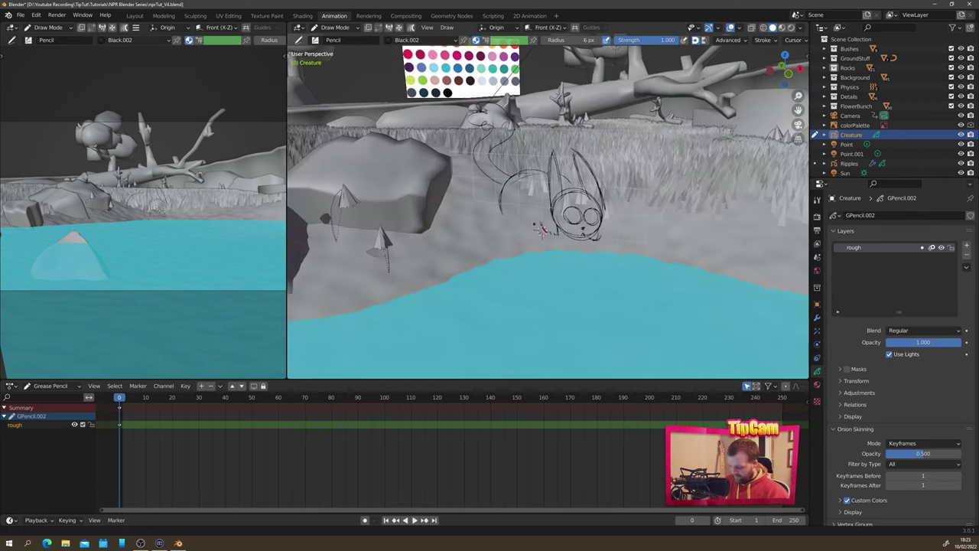
# In Object Mode, move the creature sketch along its local Y axis towards the water and settle it at the shoreline
pyautogui.hotkey('ctrl', 'Tab')
pyautogui.click(563, 229)
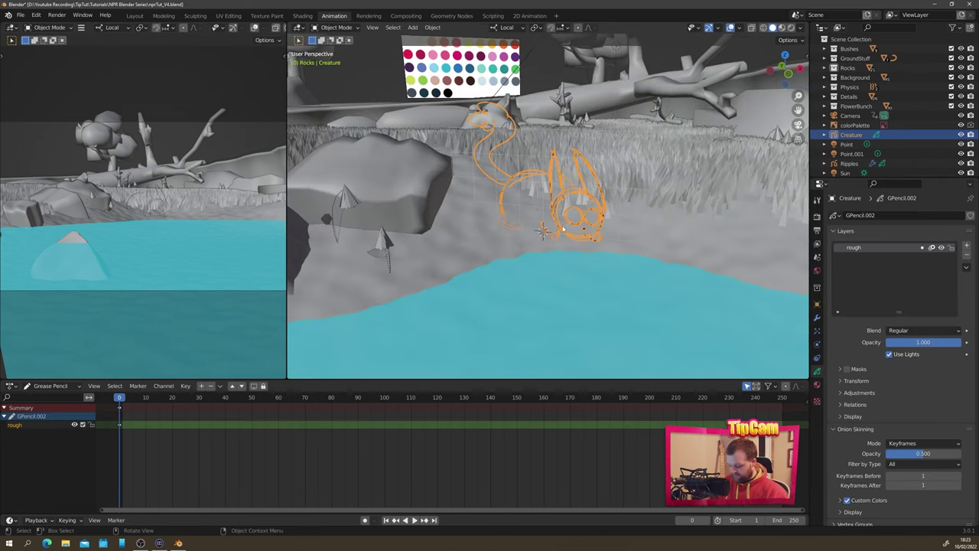
pyautogui.press('g')
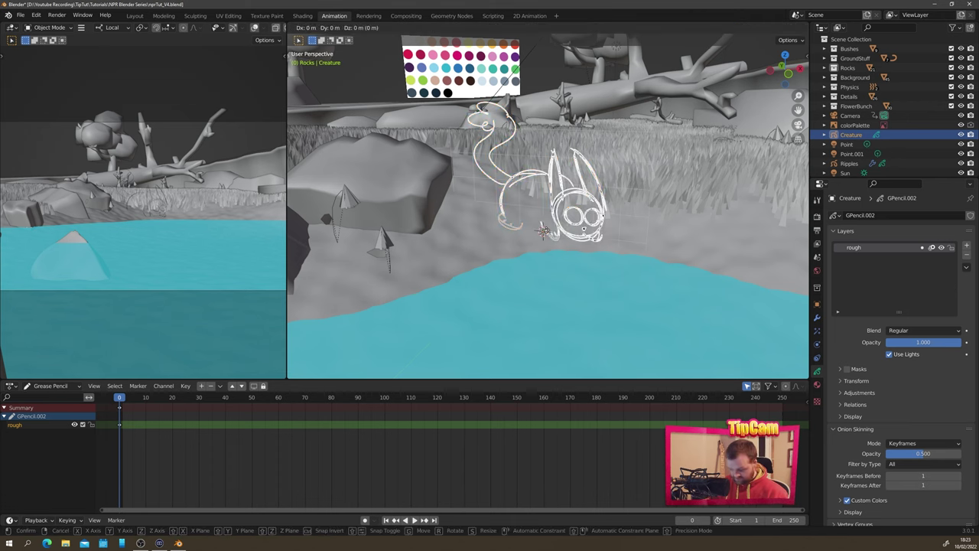
pyautogui.press('y')
pyautogui.click(569, 236)
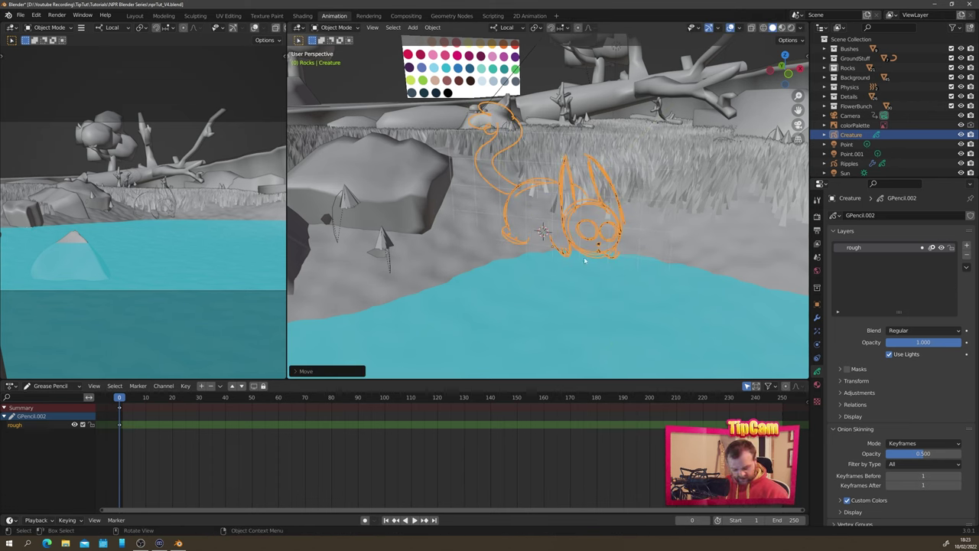
pyautogui.press('g')
pyautogui.click(561, 289)
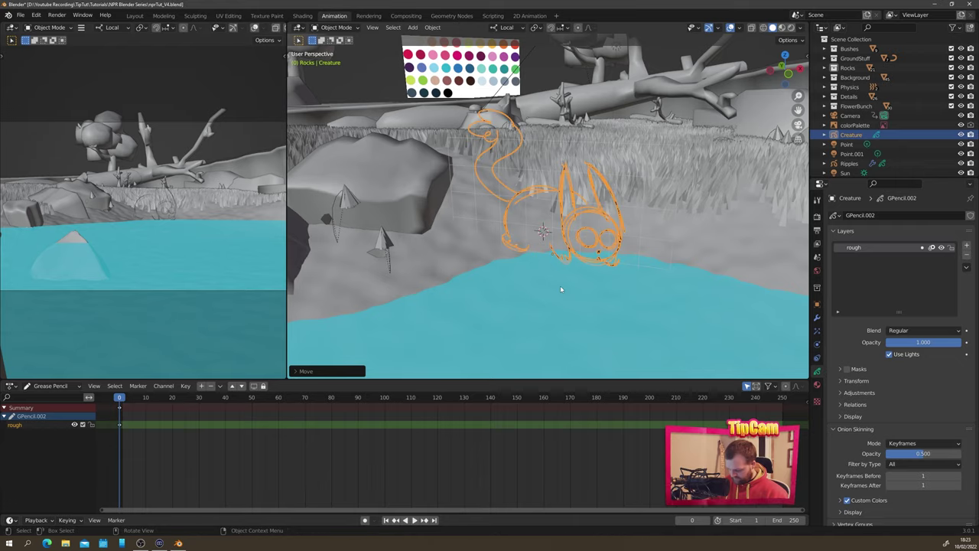
# Inspect the creature sketch up close and play the camera move to check its placement in the shot
pyautogui.scroll(5, 566, 281)
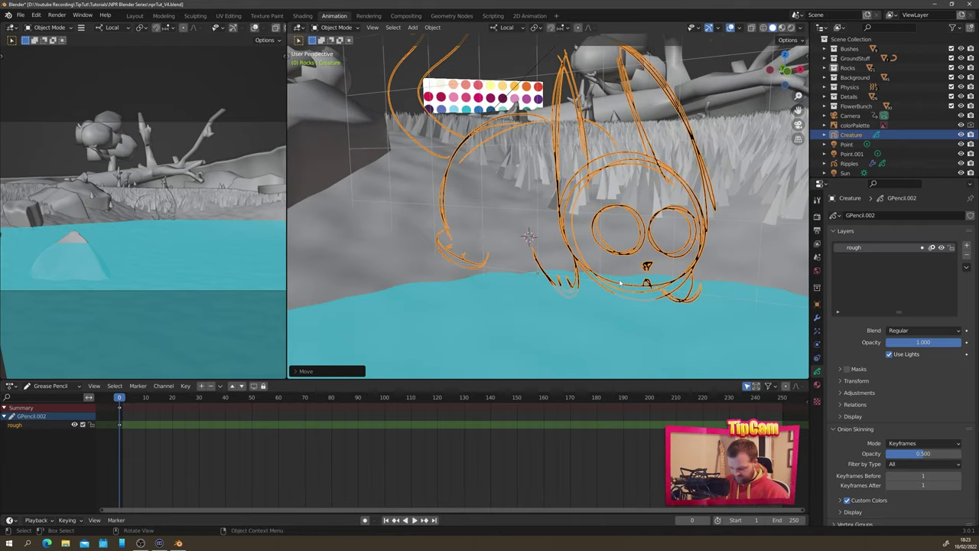
pyautogui.moveTo(620, 283); pyautogui.dragTo(338, 264, button='middle')
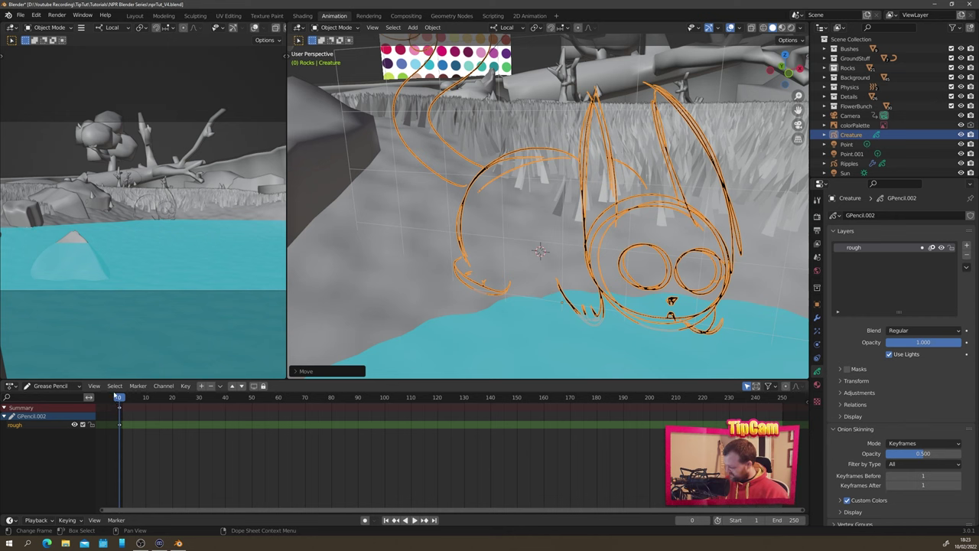
pyautogui.press('space')
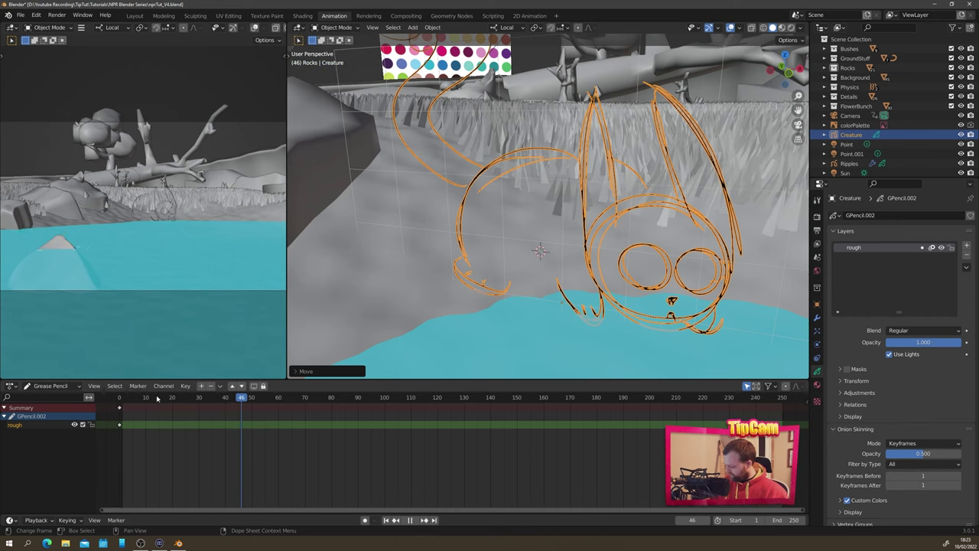
pyautogui.press('Escape')
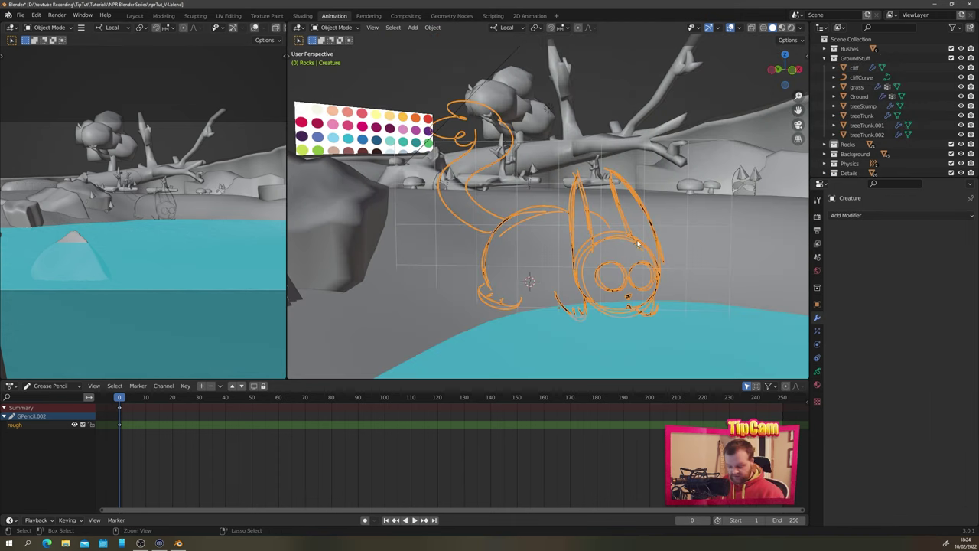
# Return the creature to Draw Mode and move the rough layer's keyframe to frame 1
pyautogui.hotkey('ctrl', 'Tab')
pyautogui.click(638, 189)
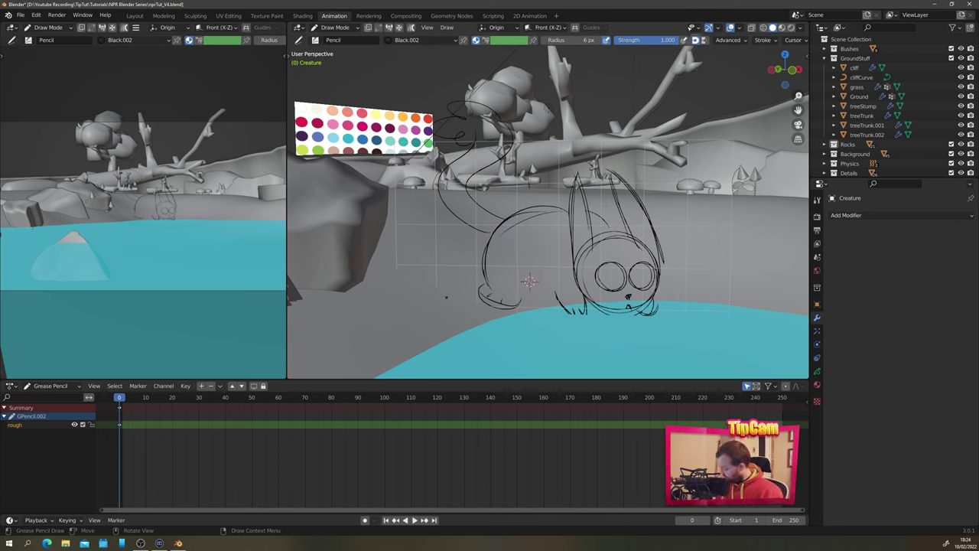
pyautogui.press('Right')
pyautogui.press('Right')
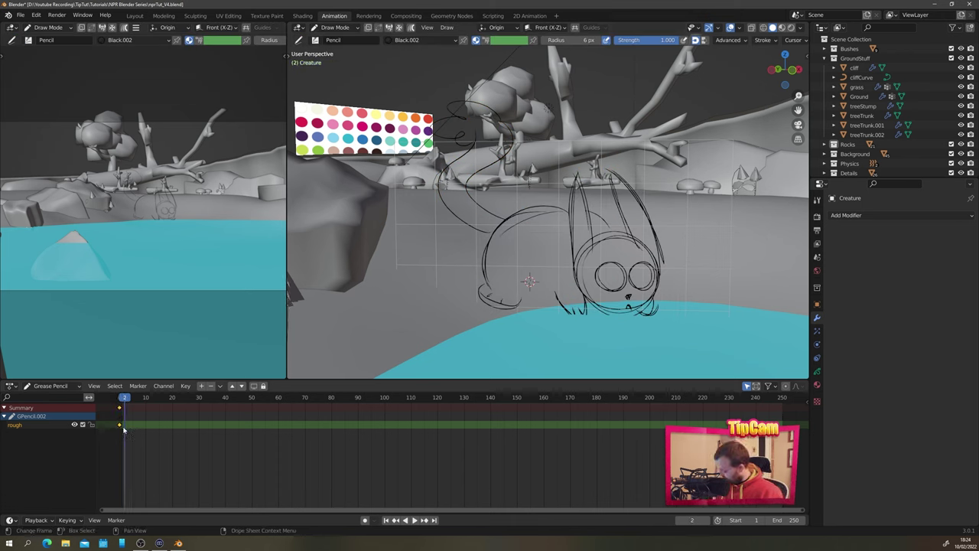
pyautogui.press('g')
pyautogui.click(124, 427)
pyautogui.moveTo(124, 401); pyautogui.dragTo(121, 404)
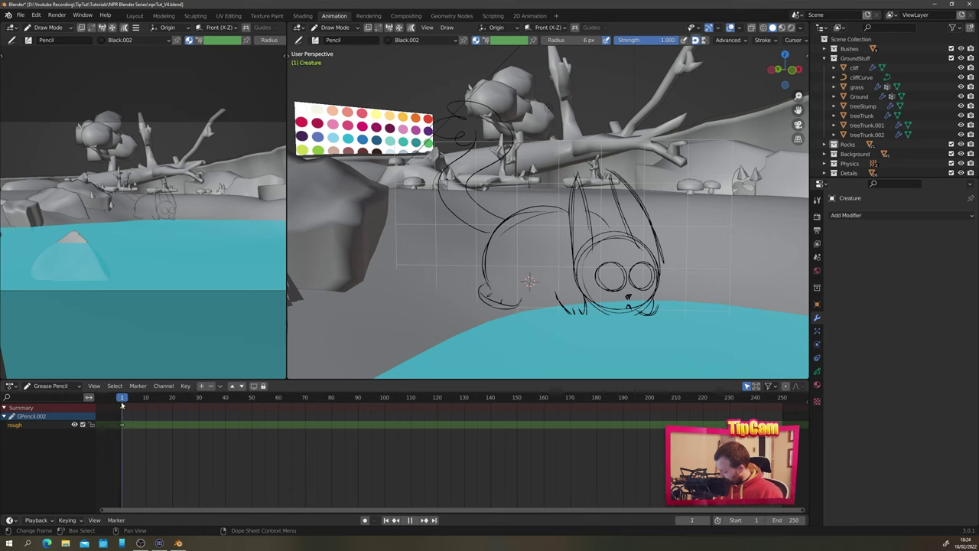
# Stop at frame 3 and insert a blank keyframe on the creature's rough layer
pyautogui.press('space')
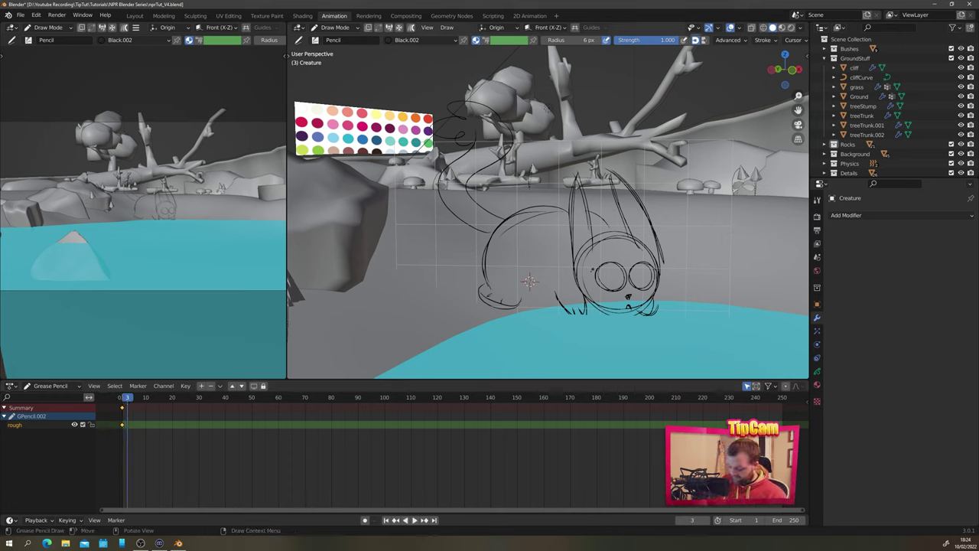
pyautogui.press('i')
pyautogui.click(337, 462)
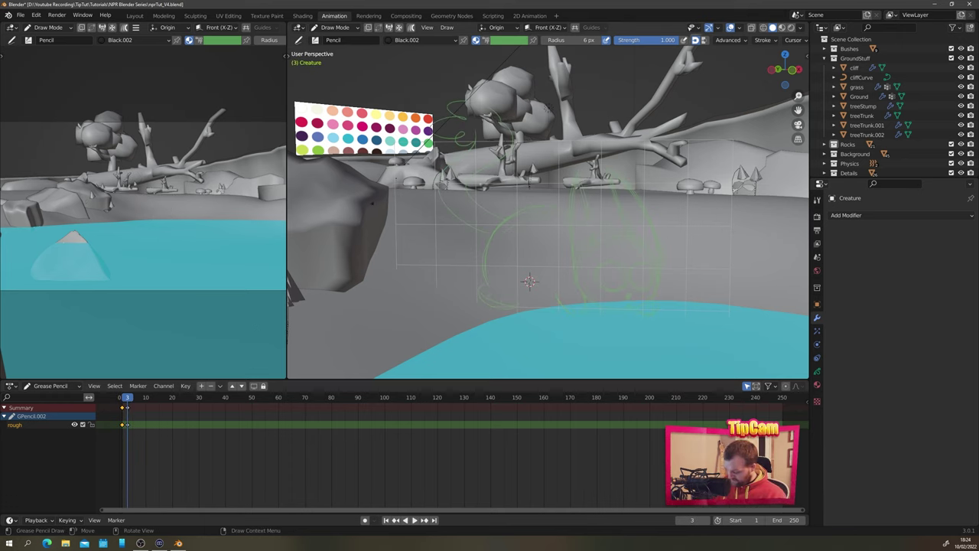
pyautogui.moveTo(511, 281); pyautogui.dragTo(527, 301, button='middle')
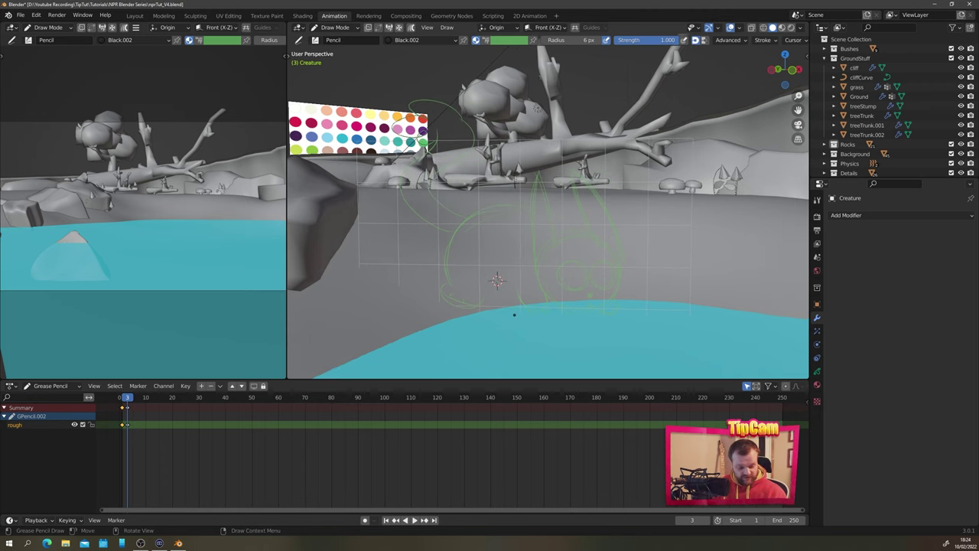
# Isolate the creature sketch in Local View for close-up drawing
pyautogui.press('KP_Divide')
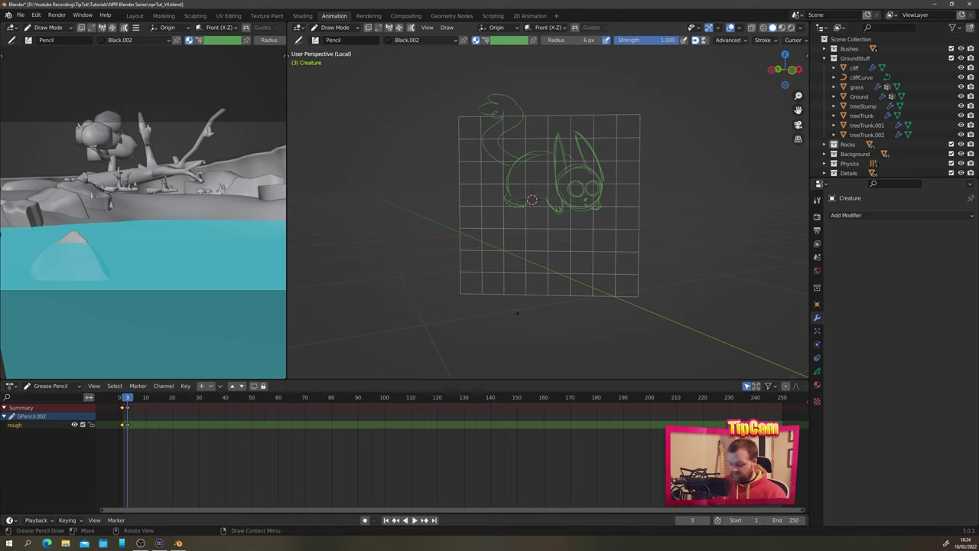
pyautogui.moveTo(506, 308); pyautogui.dragTo(490, 319, button='middle')
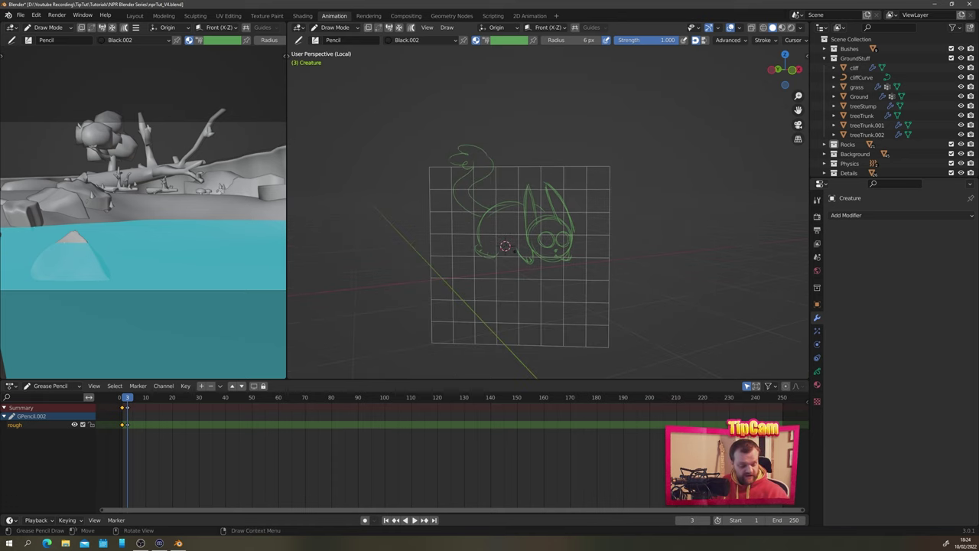
pyautogui.press('KP_Divide')
pyautogui.press('KP_Divide')
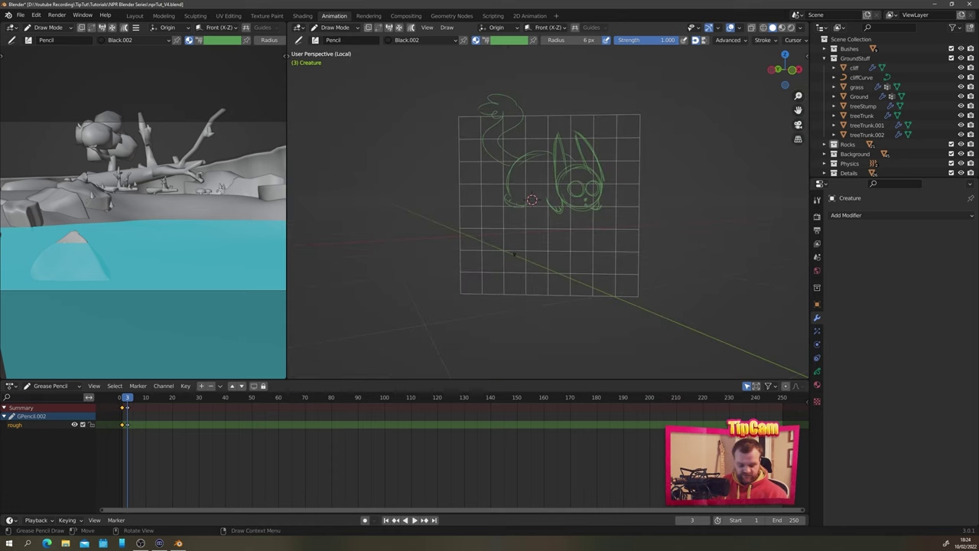
pyautogui.moveTo(514, 253); pyautogui.dragTo(489, 240, button='middle')
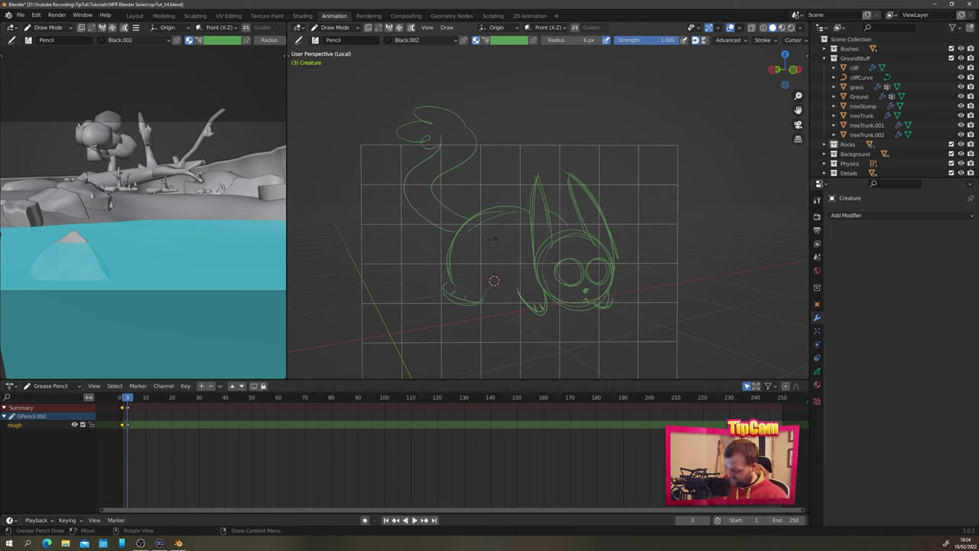
# On frame 3, sketch the creature's lowered head with round eyes, nose, front paws and ears spread out sideways
pyautogui.moveTo(585, 245)
pyautogui.mouseDown()
pyautogui.moveTo(616, 266)
pyautogui.moveTo(564, 243)
pyautogui.mouseUp()
pyautogui.moveTo(609, 271)
pyautogui.mouseDown()
pyautogui.moveTo(588, 298)
pyautogui.moveTo(611, 301)
pyautogui.mouseUp()
pyautogui.moveTo(521, 296); pyautogui.dragTo(547, 304)
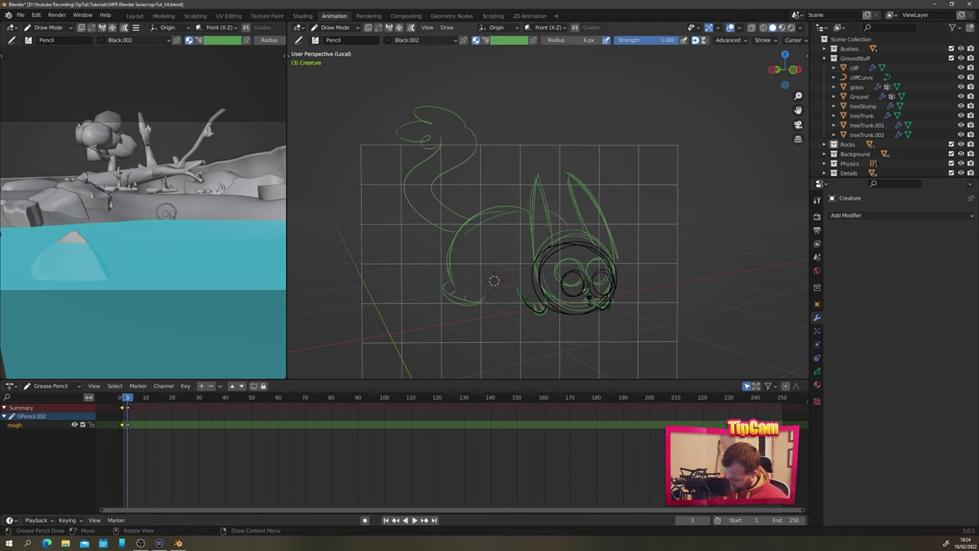
pyautogui.moveTo(545, 245)
pyautogui.mouseDown()
pyautogui.moveTo(472, 260)
pyautogui.moveTo(546, 268)
pyautogui.mouseUp()
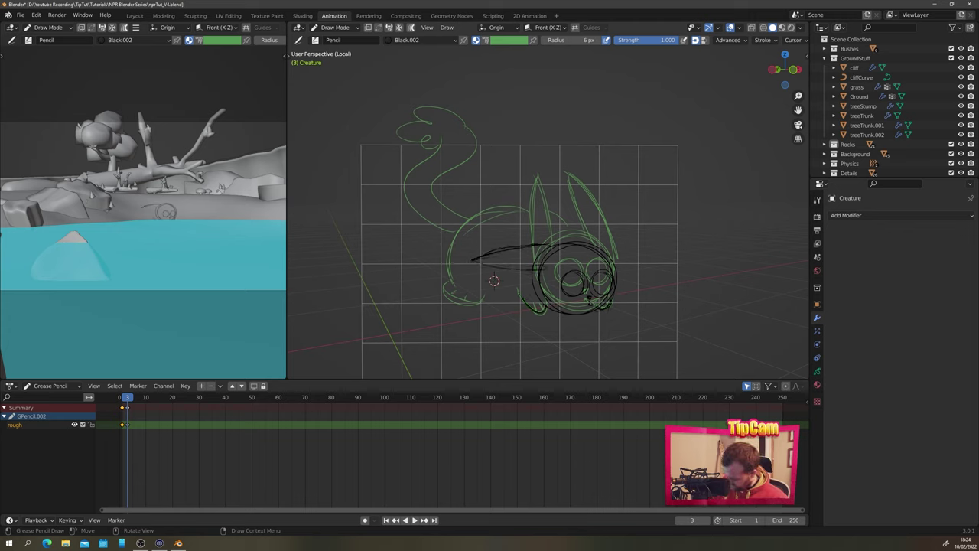
pyautogui.moveTo(473, 260); pyautogui.dragTo(528, 269)
pyautogui.moveTo(602, 247); pyautogui.dragTo(675, 271)
pyautogui.moveTo(676, 271); pyautogui.dragTo(618, 272)
# Sketch the creature's arched back, hind foot and S-curved tail with a fluffy tip for the frame 3 pose
pyautogui.moveTo(573, 240); pyautogui.dragTo(469, 225)
pyautogui.moveTo(447, 277)
pyautogui.mouseDown()
pyautogui.moveTo(485, 221)
pyautogui.moveTo(545, 220)
pyautogui.mouseUp()
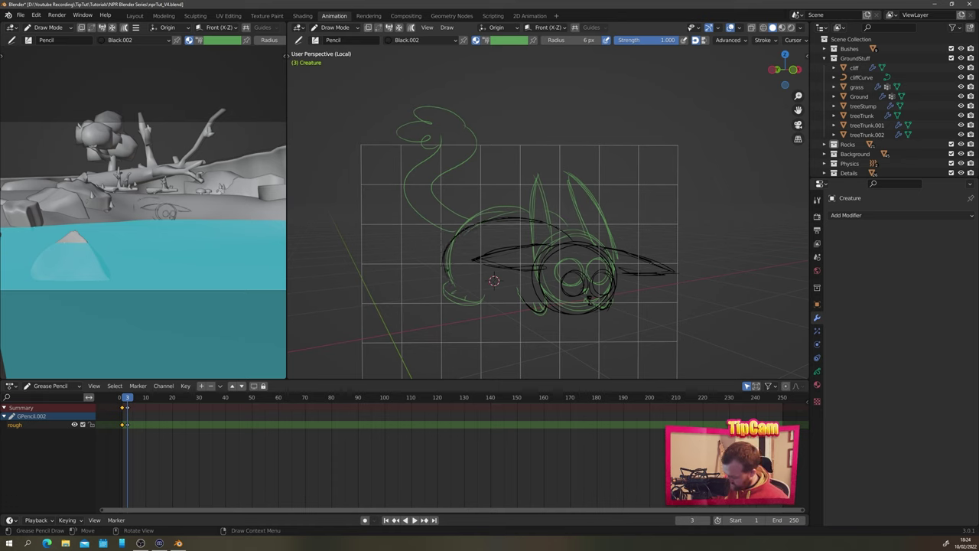
pyautogui.moveTo(453, 282); pyautogui.dragTo(481, 299)
pyautogui.moveTo(487, 218); pyautogui.dragTo(407, 147)
pyautogui.moveTo(505, 218); pyautogui.dragTo(442, 145)
pyautogui.moveTo(407, 145); pyautogui.dragTo(474, 125)
pyautogui.moveTo(457, 134); pyautogui.dragTo(493, 181)
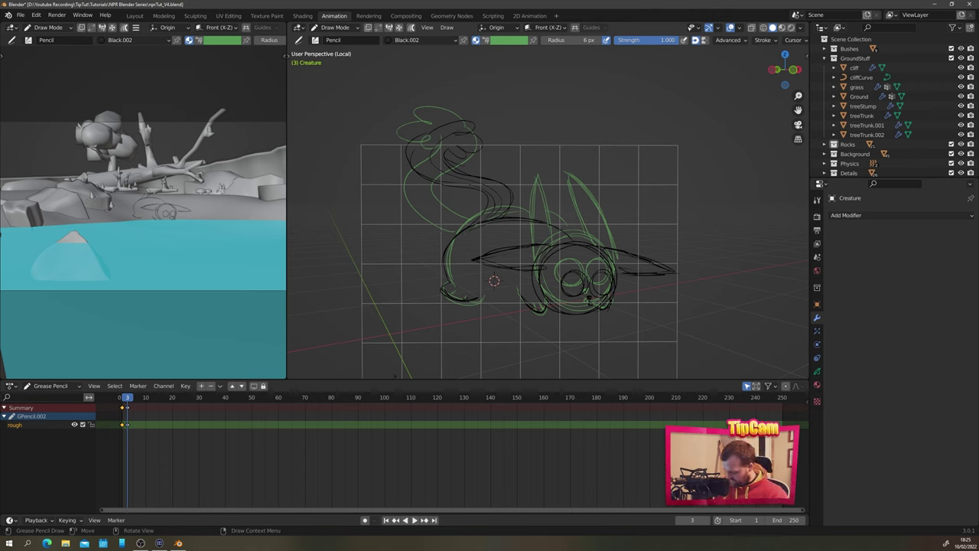
# Play the two poses, move the second keyframe to frame 13, and replay the animation up to frame 40
pyautogui.press('space')
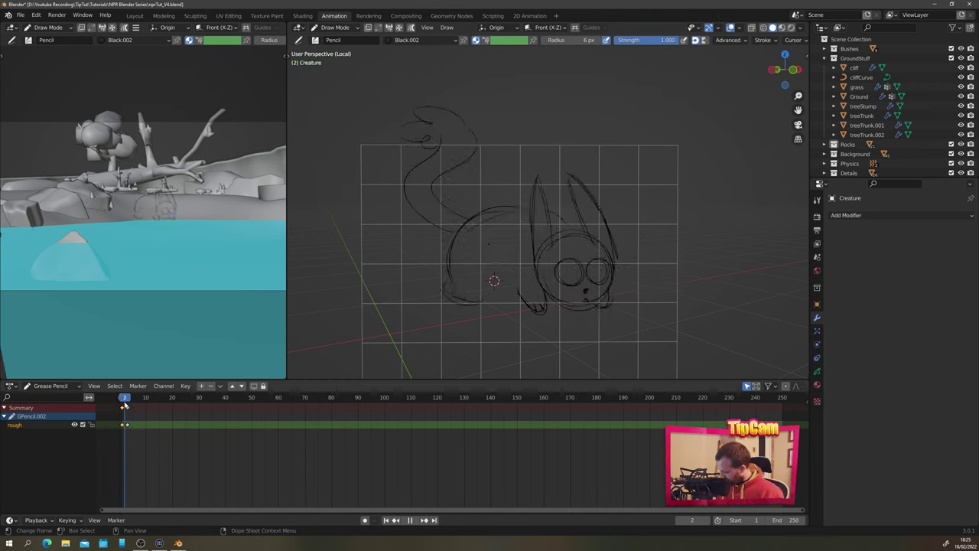
pyautogui.press('space')
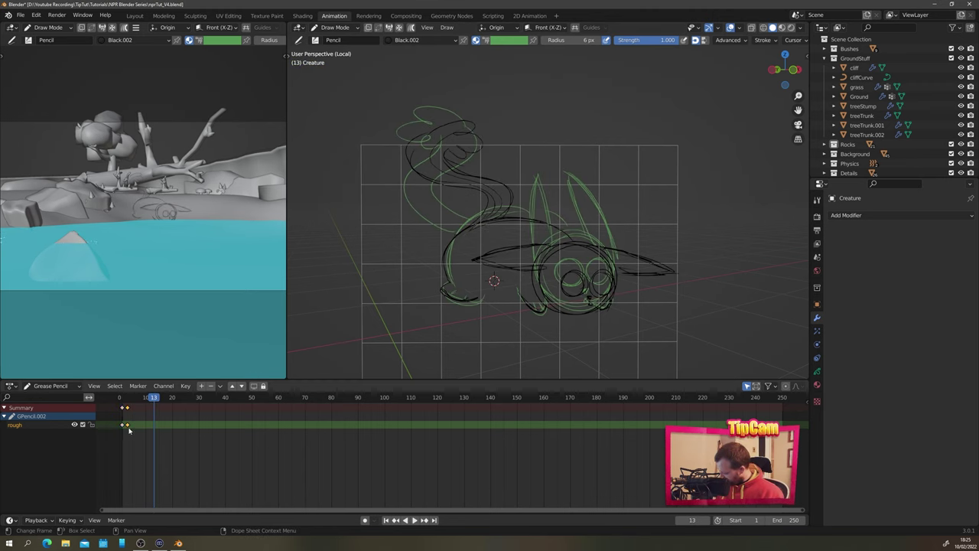
pyautogui.moveTo(128, 425); pyautogui.dragTo(153, 426)
pyautogui.click(127, 399)
pyautogui.press('space')
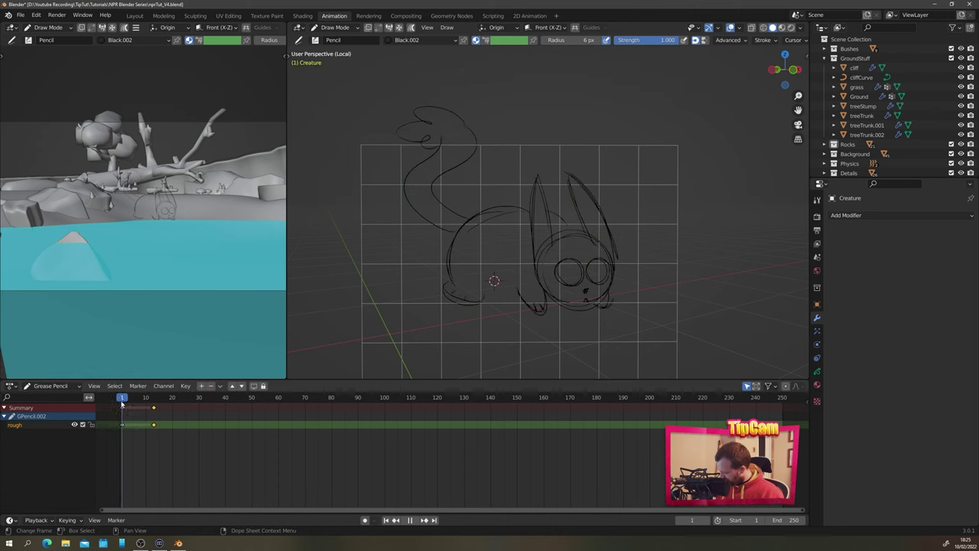
pyautogui.press('space')
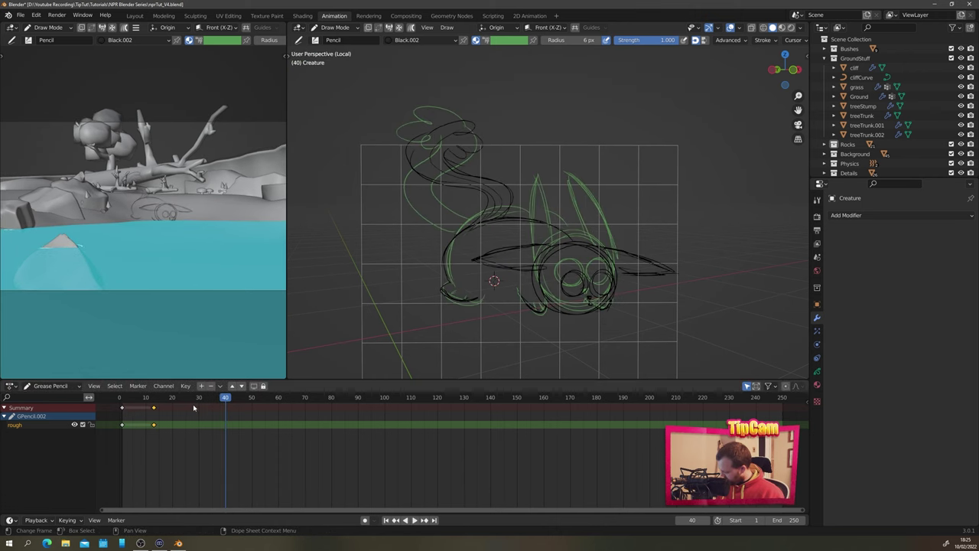
# Insert a keyframe on only the selected channels at frame 40 and sketch the creature's resting head, closed eyes, nose and front paws
pyautogui.press('i')
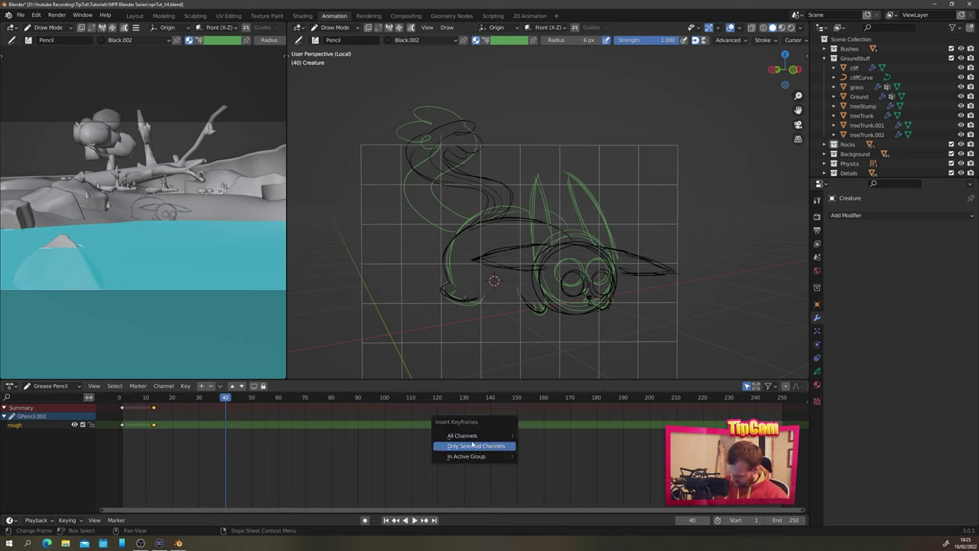
pyautogui.click(467, 447)
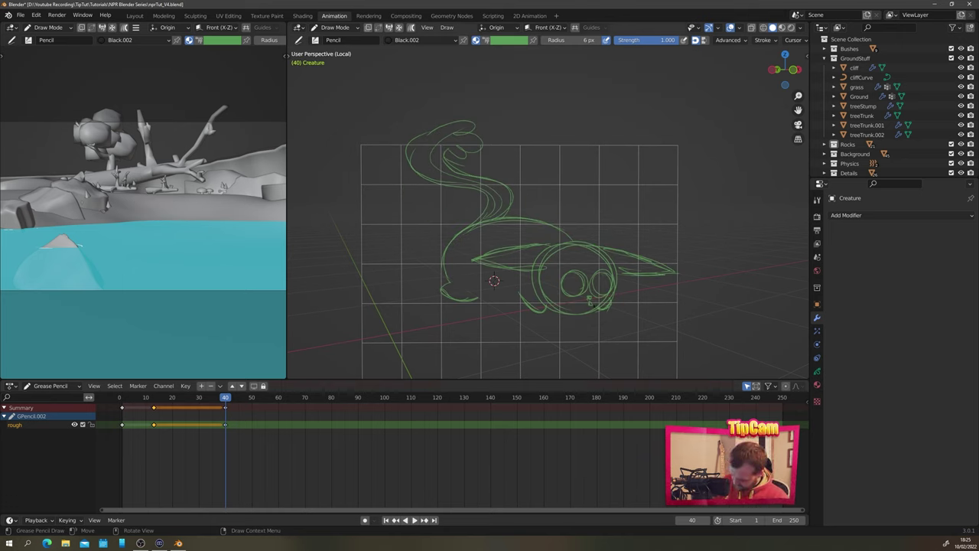
pyautogui.moveTo(589, 304); pyautogui.dragTo(612, 297)
pyautogui.moveTo(564, 298); pyautogui.dragTo(584, 300)
pyautogui.moveTo(522, 295); pyautogui.dragTo(545, 305)
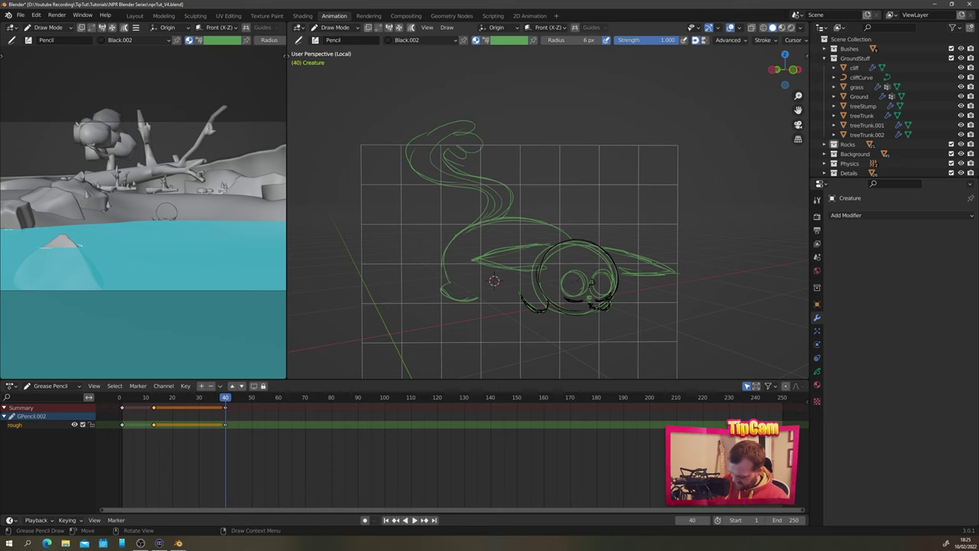
# Sketch the drooping ears, resting body with hind foot, and curling tail for the frame 40 pose
pyautogui.moveTo(601, 247)
pyautogui.mouseDown()
pyautogui.moveTo(674, 272)
pyautogui.moveTo(673, 287)
pyautogui.mouseUp()
pyautogui.moveTo(547, 248); pyautogui.dragTo(485, 279)
pyautogui.moveTo(568, 234)
pyautogui.mouseDown()
pyautogui.moveTo(446, 280)
pyautogui.moveTo(481, 297)
pyautogui.mouseUp()
pyautogui.moveTo(485, 297); pyautogui.dragTo(517, 299)
pyautogui.moveTo(462, 230)
pyautogui.mouseDown()
pyautogui.moveTo(468, 178)
pyautogui.moveTo(445, 157)
pyautogui.mouseUp()
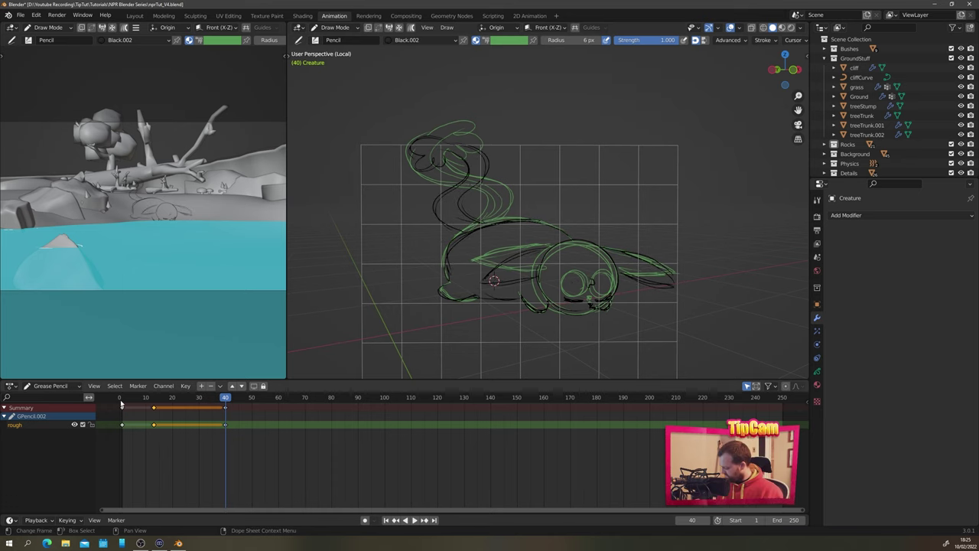
# Insert a blank keyframe at frame 80 and sketch the creature's head with wide shaded eyes, nose and mouth
pyautogui.moveTo(225, 398); pyautogui.dragTo(332, 400)
pyautogui.hotkey('shift', 'i')
pyautogui.moveTo(576, 227); pyautogui.dragTo(565, 231)
pyautogui.moveTo(555, 261); pyautogui.dragTo(570, 267)
pyautogui.moveTo(598, 262)
pyautogui.mouseDown()
pyautogui.moveTo(612, 268)
pyautogui.moveTo(549, 279)
pyautogui.mouseUp()
pyautogui.moveTo(603, 264); pyautogui.dragTo(581, 288)
pyautogui.moveTo(577, 298); pyautogui.dragTo(580, 297)
# Sketch both ears slanting up and outwards from the head on frame 80
pyautogui.moveTo(612, 245); pyautogui.dragTo(678, 217)
pyautogui.moveTo(621, 270); pyautogui.dragTo(677, 228)
pyautogui.moveTo(534, 242); pyautogui.dragTo(484, 216)
pyautogui.moveTo(532, 261); pyautogui.dragTo(482, 225)
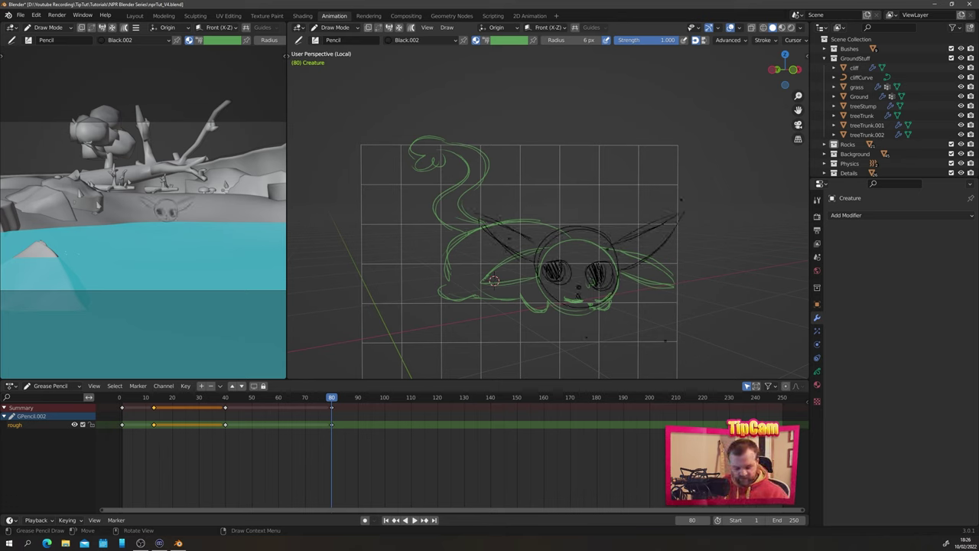
# In Edit Mode, move all of frame 80's head strokes slightly up along local Z and return to Draw Mode
pyautogui.hotkey('ctrl', 'Tab')
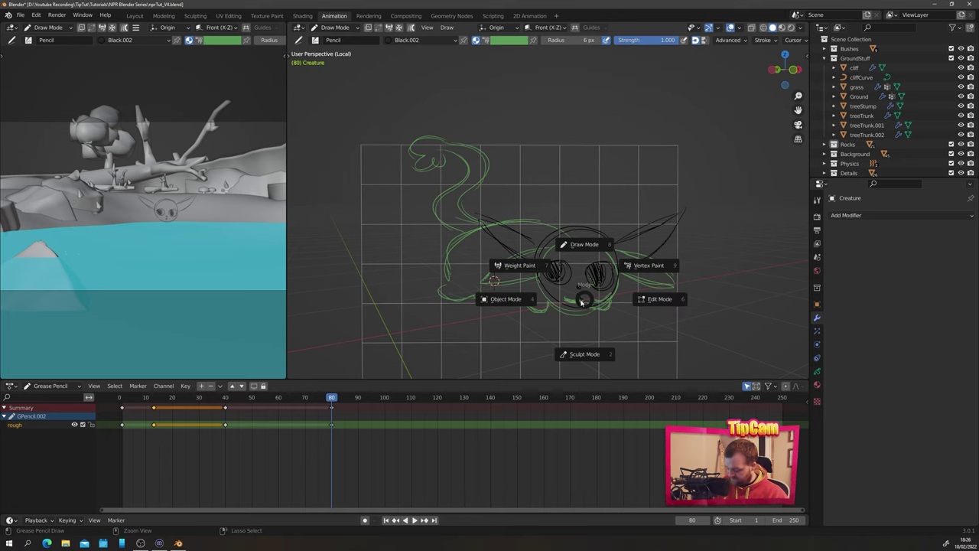
pyautogui.click(644, 299)
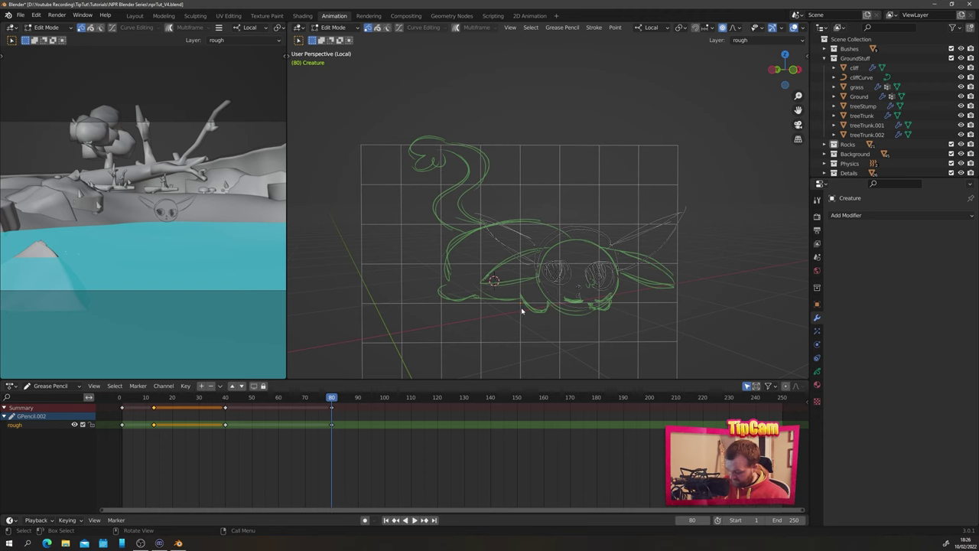
pyautogui.press('a')
pyautogui.press('g')
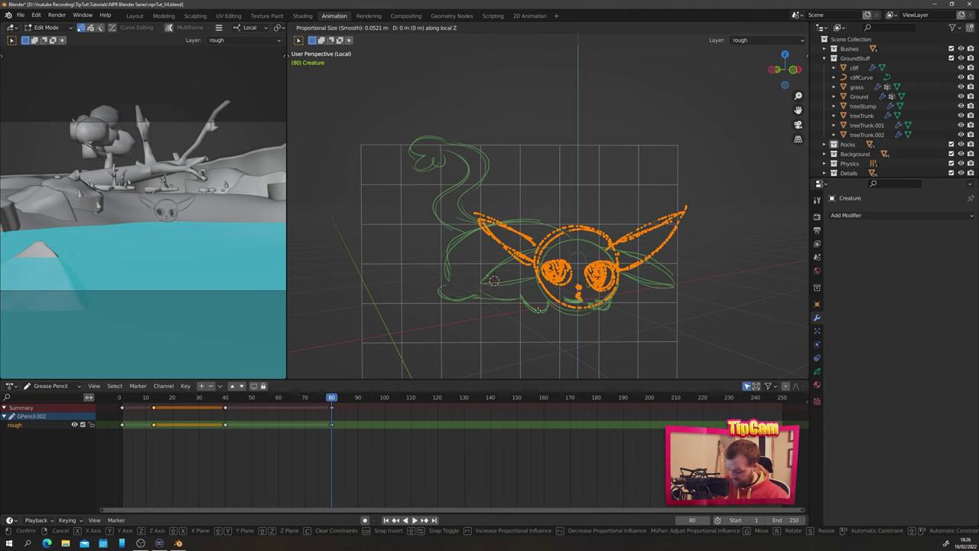
pyautogui.click(534, 298)
pyautogui.hotkey('ctrl', 'Tab')
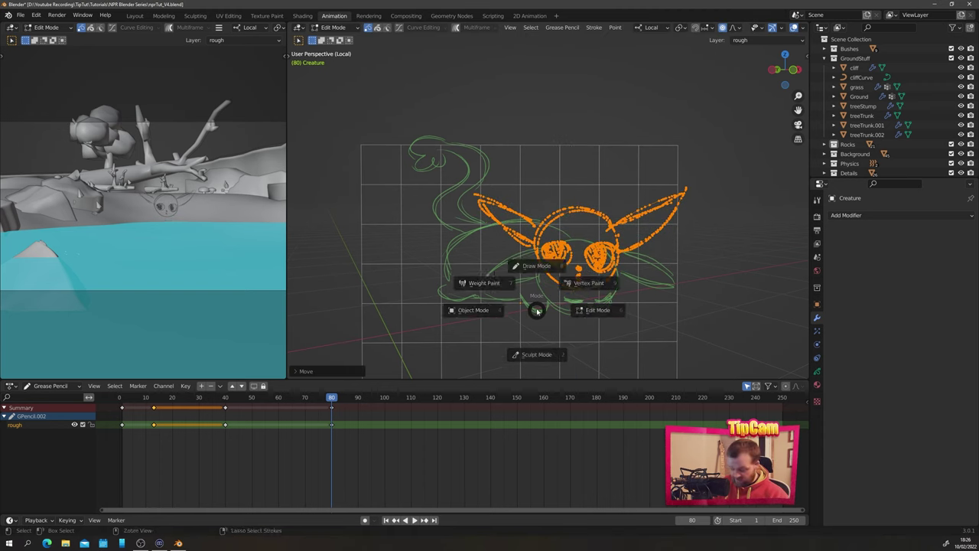
pyautogui.click(547, 258)
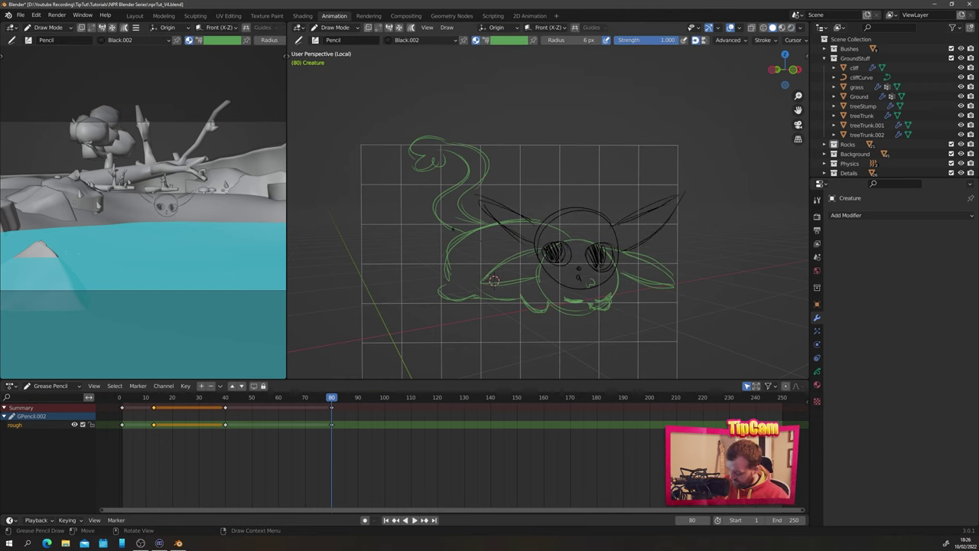
# Sketch the creature's back, hind foot, front paws and lowered tail with a fluffy tip on frame 80
pyautogui.moveTo(550, 210)
pyautogui.mouseDown()
pyautogui.moveTo(508, 212)
pyautogui.moveTo(444, 264)
pyautogui.mouseUp()
pyautogui.moveTo(470, 231)
pyautogui.mouseDown()
pyautogui.moveTo(443, 278)
pyautogui.moveTo(460, 301)
pyautogui.mouseUp()
pyautogui.moveTo(540, 309); pyautogui.dragTo(616, 309)
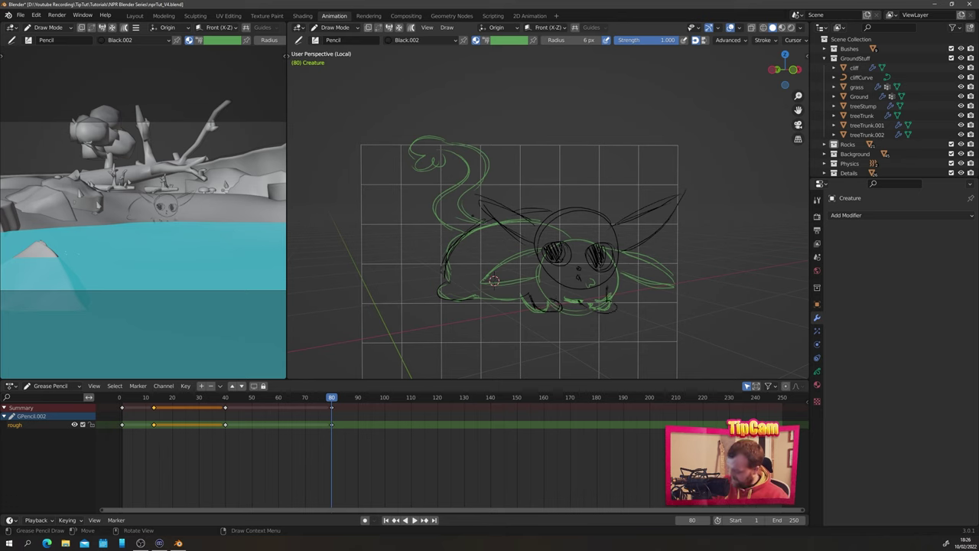
pyautogui.moveTo(480, 204); pyautogui.dragTo(417, 256)
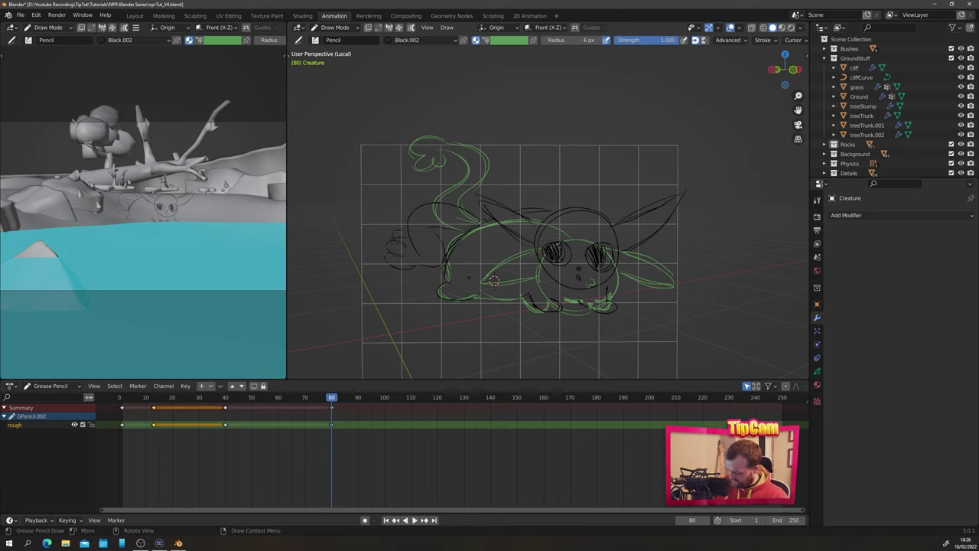
# Insert a blank keyframe at frame 92 and sketch the creature's raised head with round eyes, nose and pointed ears
pyautogui.moveTo(341, 398)
pyautogui.mouseDown()
pyautogui.moveTo(382, 398)
pyautogui.moveTo(365, 413)
pyautogui.mouseUp()
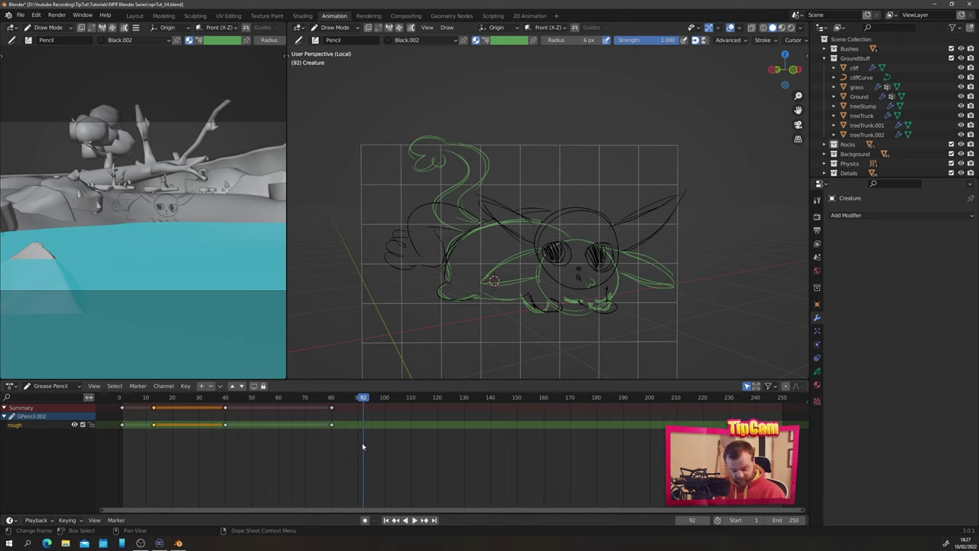
pyautogui.press('i')
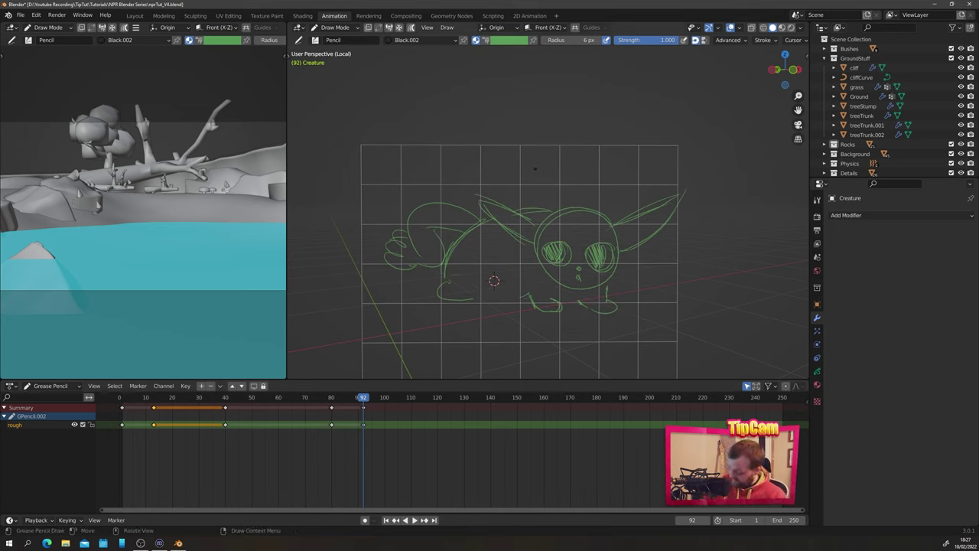
pyautogui.moveTo(567, 188)
pyautogui.mouseDown()
pyautogui.moveTo(580, 190)
pyautogui.moveTo(617, 243)
pyautogui.mouseUp()
pyautogui.moveTo(550, 212); pyautogui.dragTo(585, 216)
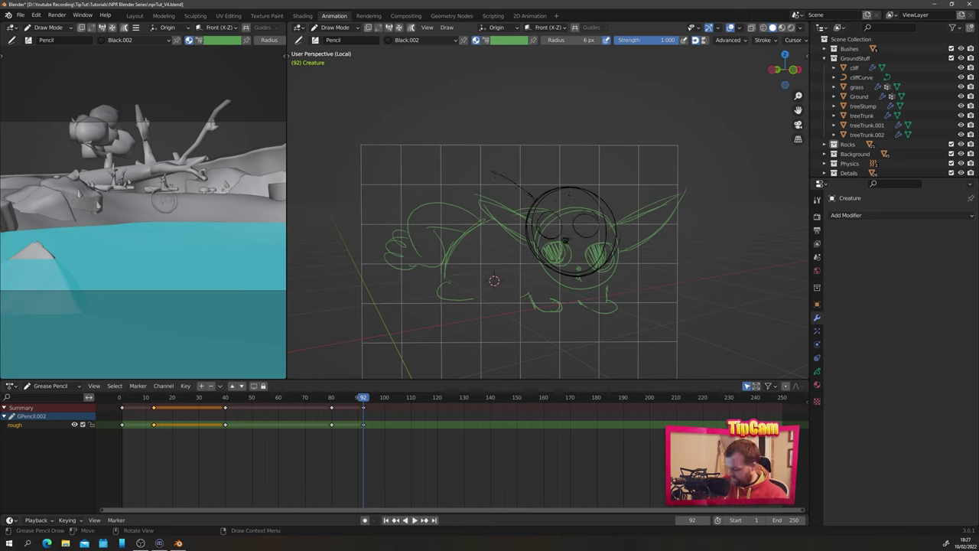
pyautogui.moveTo(492, 171); pyautogui.dragTo(527, 223)
pyautogui.moveTo(606, 204)
pyautogui.mouseDown()
pyautogui.moveTo(635, 190)
pyautogui.moveTo(619, 226)
pyautogui.mouseUp()
pyautogui.moveTo(627, 135); pyautogui.dragTo(605, 202)
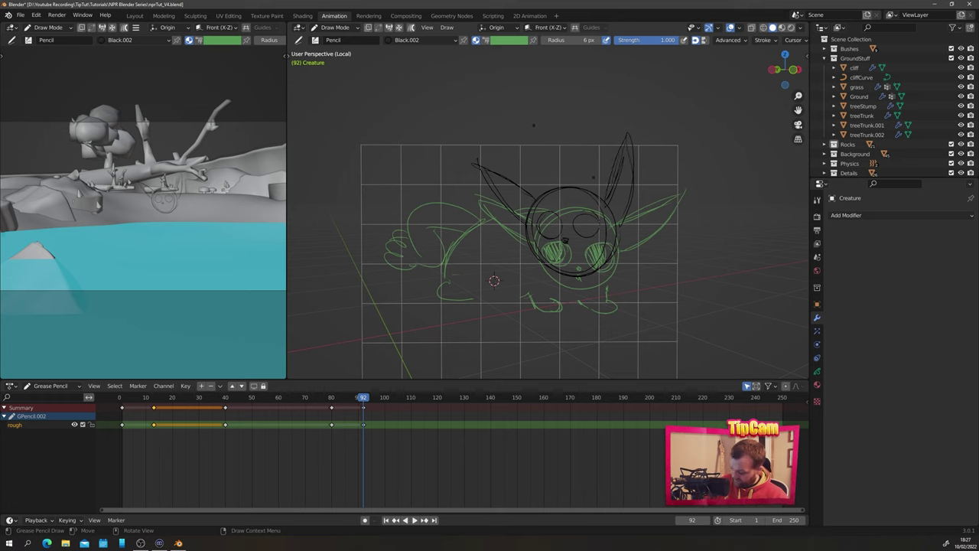
# Sketch the front legs, rounded body with hind foot, and lowered fluffy tail on frame 92
pyautogui.moveTo(528, 265); pyautogui.dragTo(551, 279)
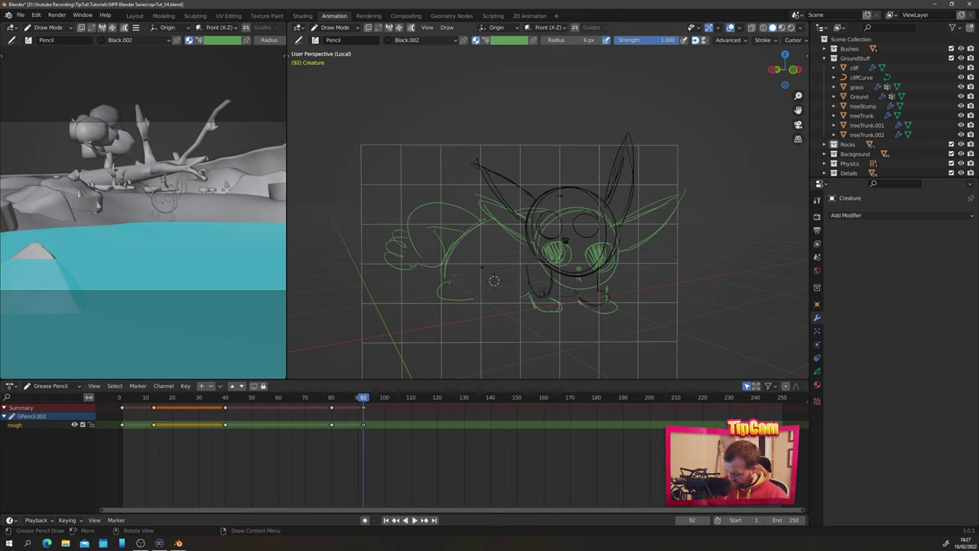
pyautogui.moveTo(499, 199); pyautogui.dragTo(449, 274)
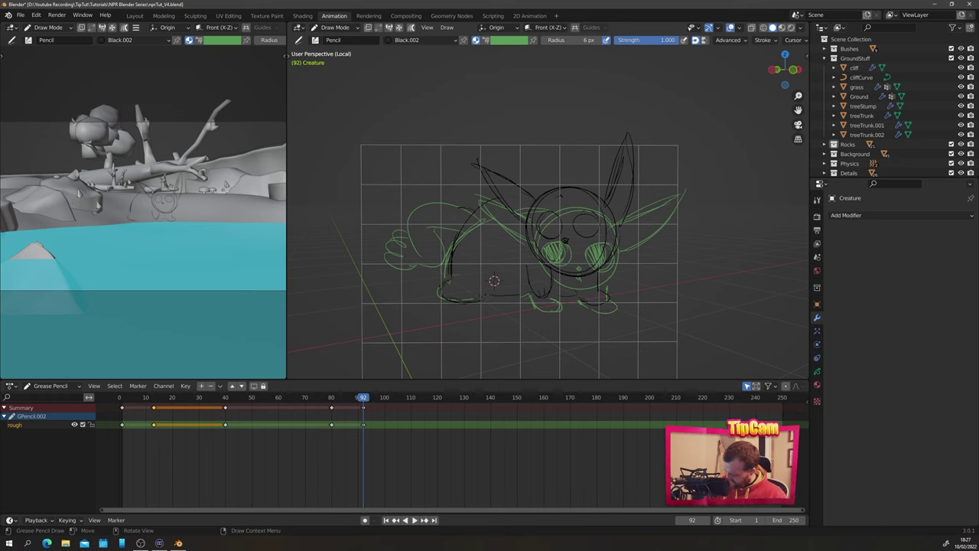
pyautogui.moveTo(458, 208)
pyautogui.mouseDown()
pyautogui.moveTo(389, 264)
pyautogui.moveTo(378, 245)
pyautogui.mouseUp()
pyautogui.moveTo(380, 240); pyautogui.dragTo(403, 250)
# Play the rough animation from the start and again from frame 80 to check the timing of the poses
pyautogui.click(120, 400)
pyautogui.press('space')
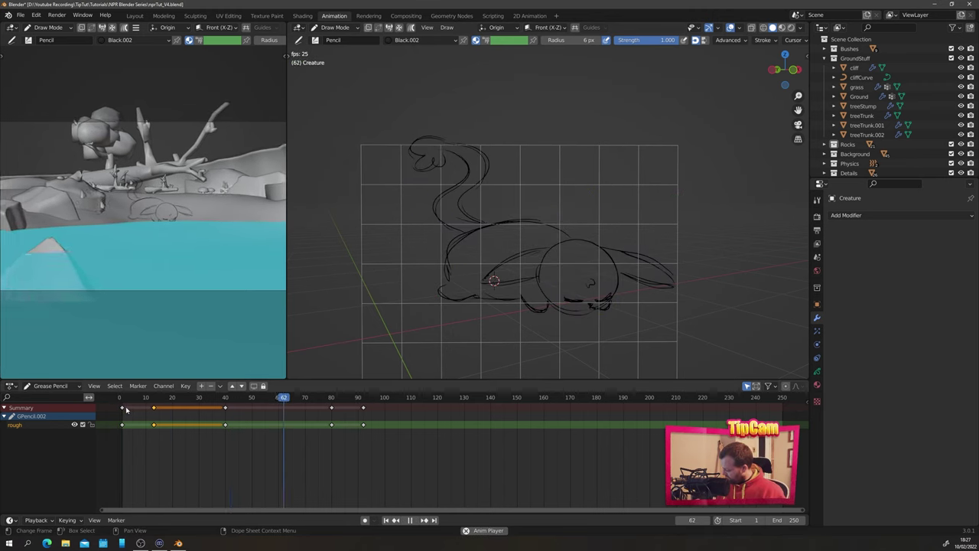
pyautogui.press('space')
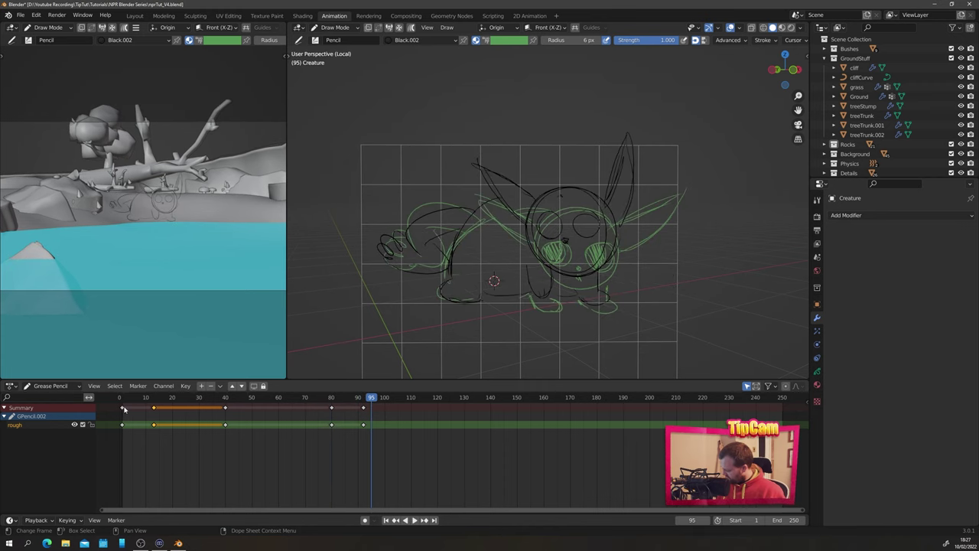
pyautogui.click(330, 401)
pyautogui.press('space')
pyautogui.click(331, 407)
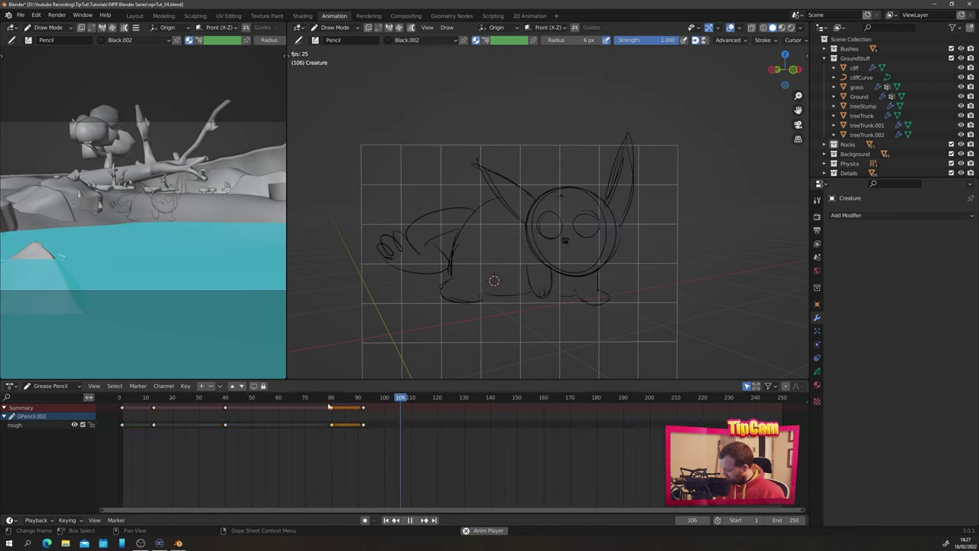
pyautogui.press('space')
# Move the rough layer's first keyframe to frame 0, replay the animation and return to frame 92
pyautogui.click(119, 399)
pyautogui.moveTo(122, 425); pyautogui.dragTo(119, 425)
pyautogui.press('space')
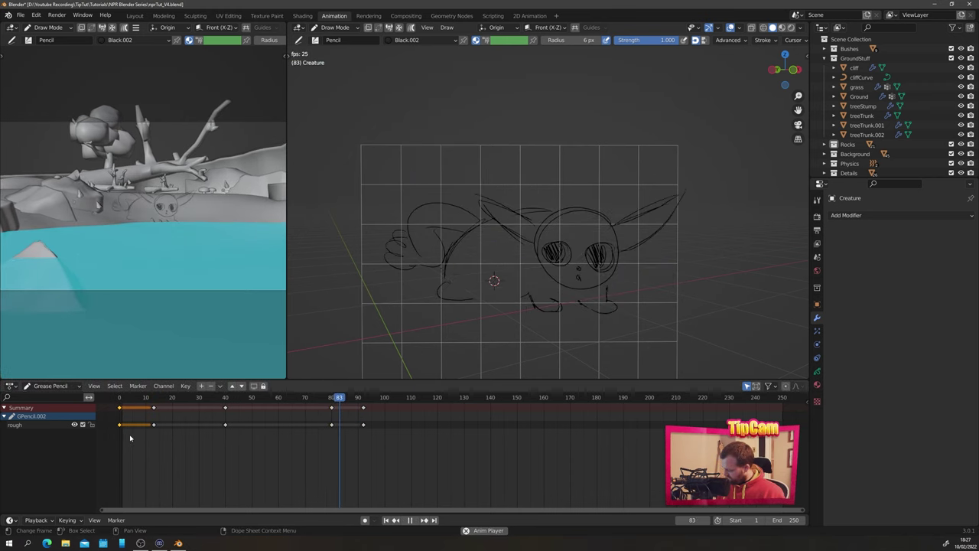
pyautogui.press('space')
pyautogui.click(365, 400)
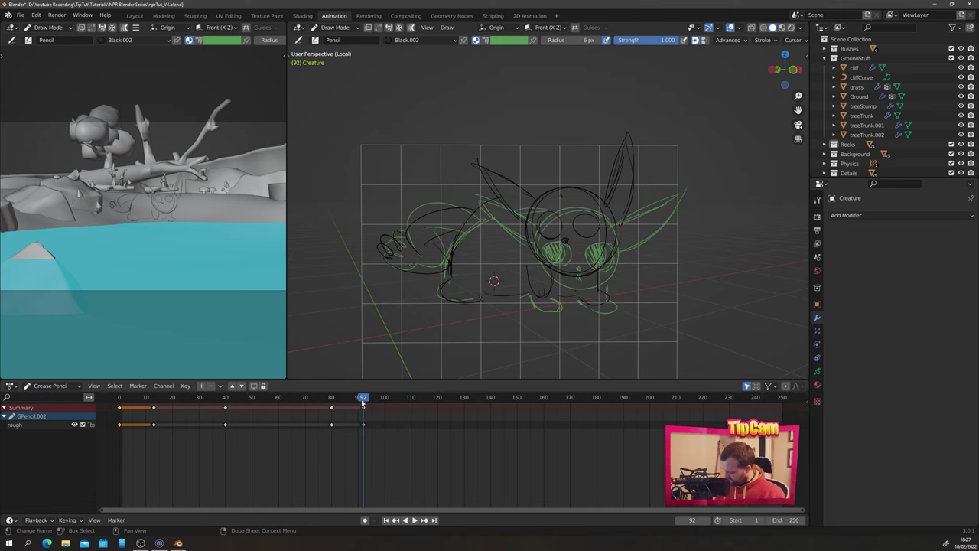
# In the Layout workspace, go to frame 97 and fly the camera close to the creature, at about X -1.92, Y -1.85, Z 1.62 m
pyautogui.click(364, 400)
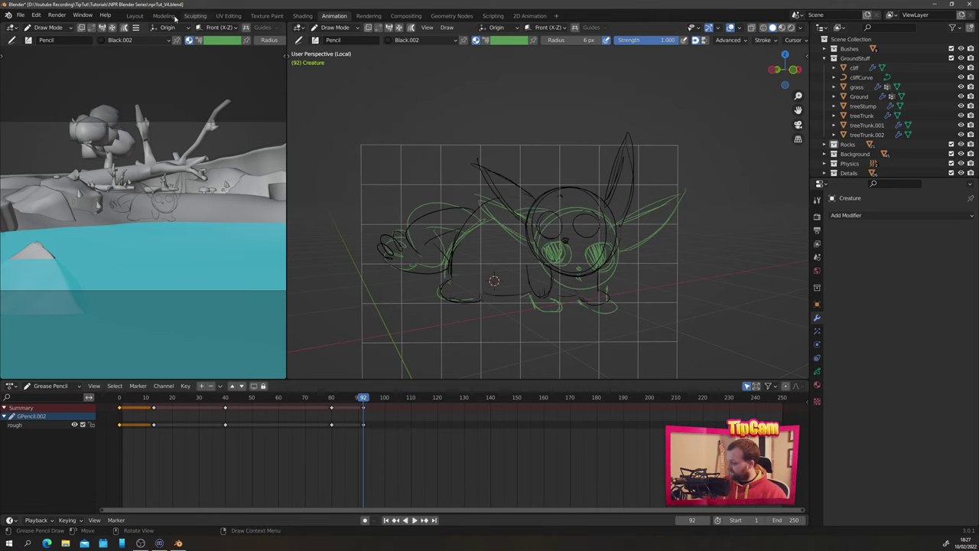
pyautogui.click(133, 16)
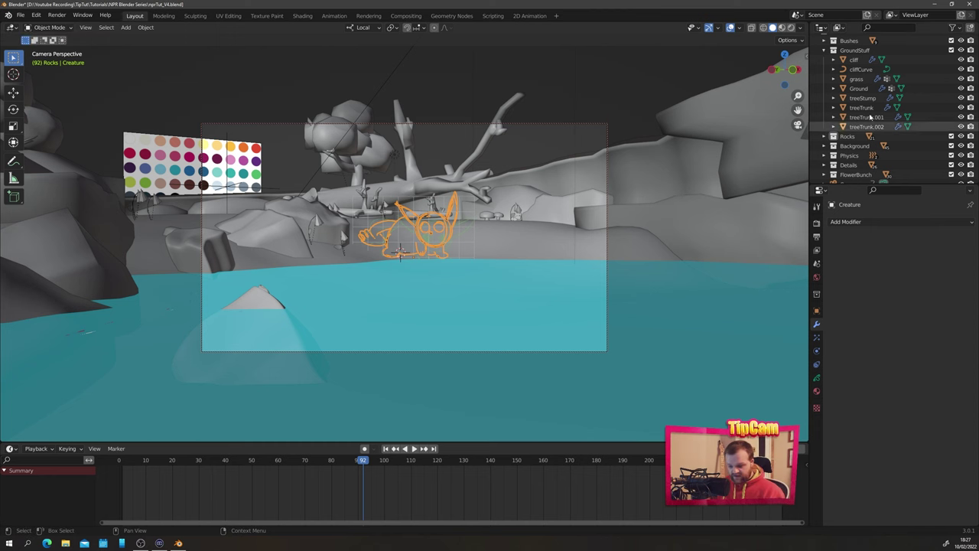
pyautogui.scroll(1, 835, 69)
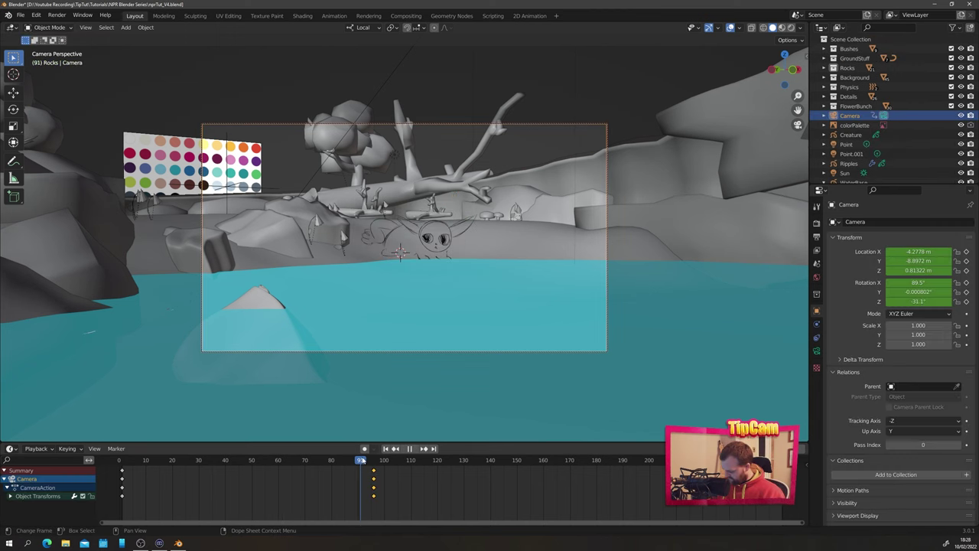
pyautogui.moveTo(362, 460); pyautogui.dragTo(376, 460)
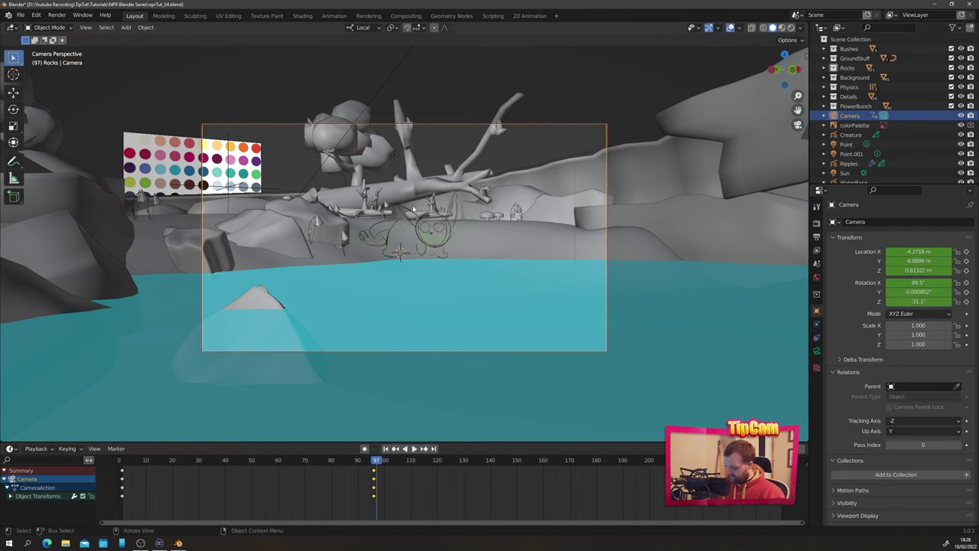
pyautogui.scroll(4, 446, 254)
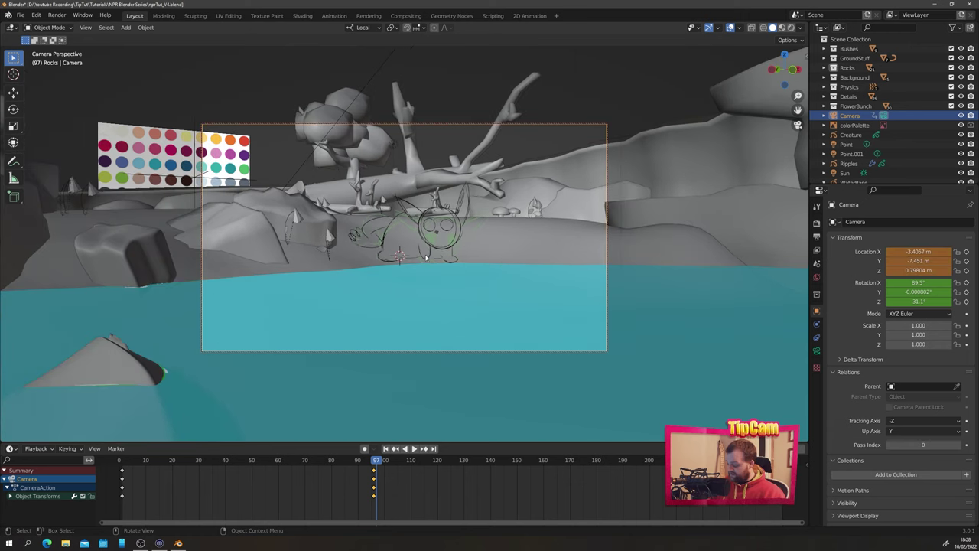
pyautogui.moveTo(419, 279); pyautogui.dragTo(421, 280, button='middle')
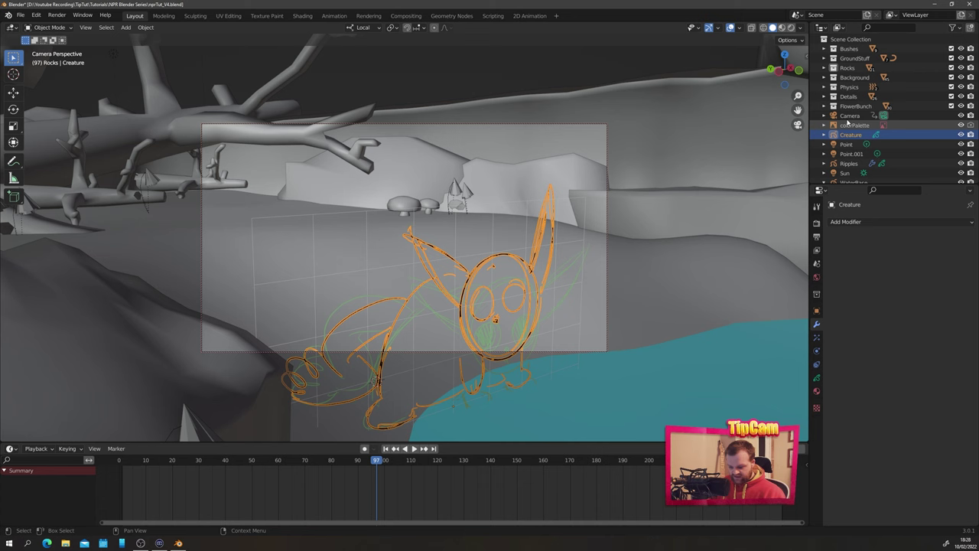
# Select the camera and insert location and rotation keyframes for the close-up at frame 97
pyautogui.click(849, 117)
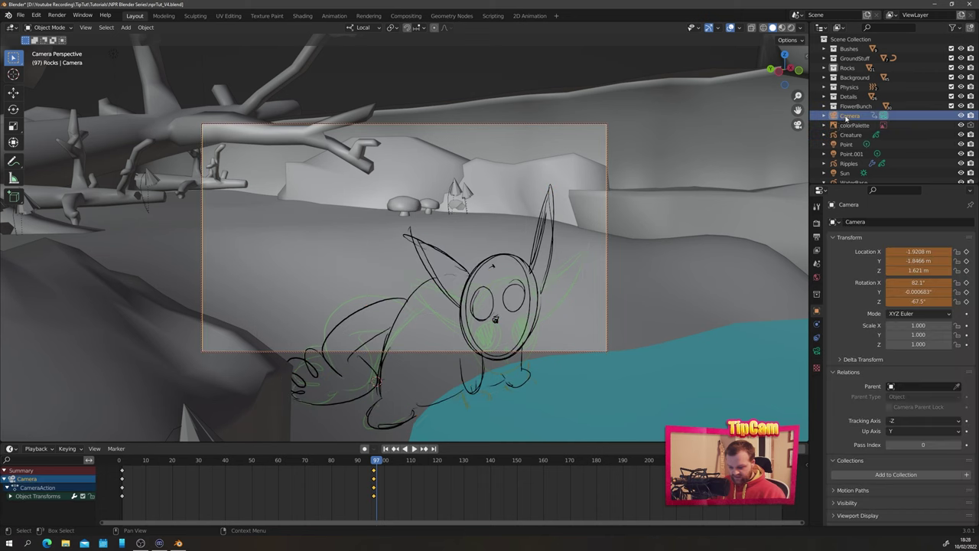
pyautogui.press('i')
pyautogui.click(408, 187)
pyautogui.press('i')
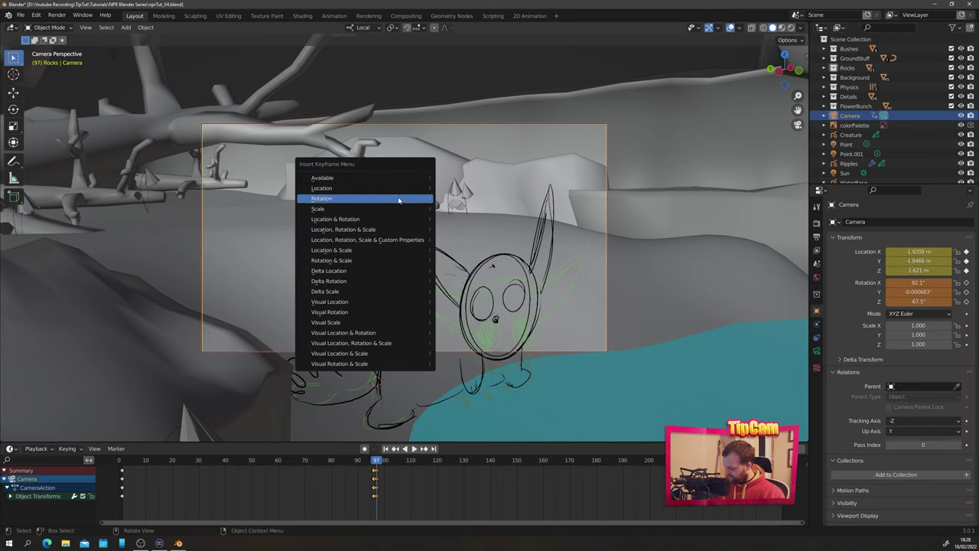
pyautogui.click(408, 199)
# At frame 127, raise the camera to about Z 1.74 m and insert a location keyframe
pyautogui.moveTo(377, 462); pyautogui.dragTo(456, 462)
pyautogui.press('g')
pyautogui.press('z')
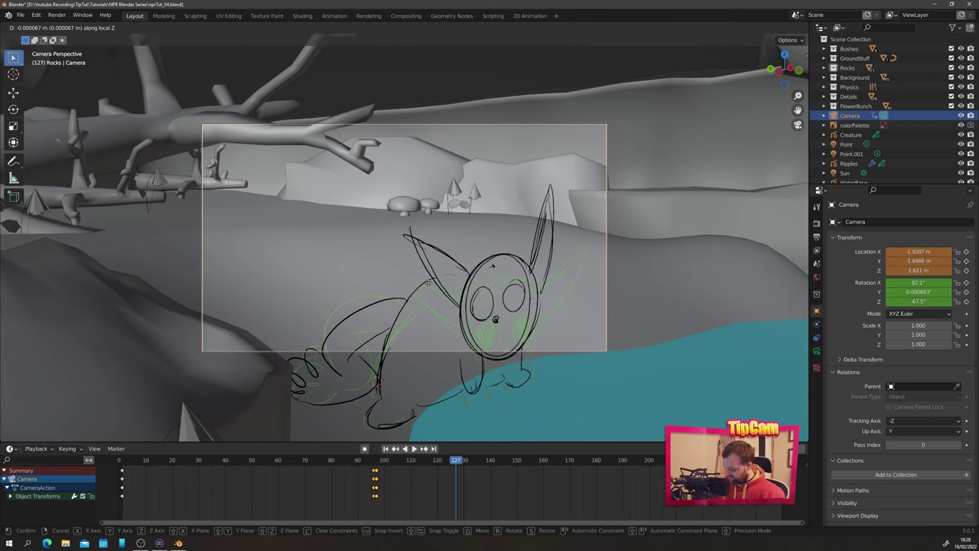
pyautogui.click(426, 270)
pyautogui.press('i')
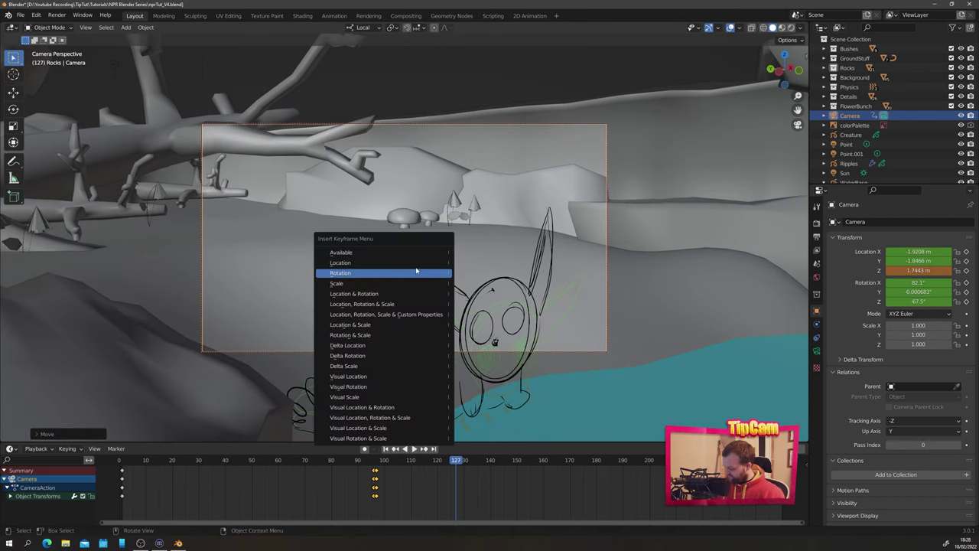
pyautogui.click(396, 267)
# Play the close-up from around frame 97 to check the camera's upward drift
pyautogui.press('space')
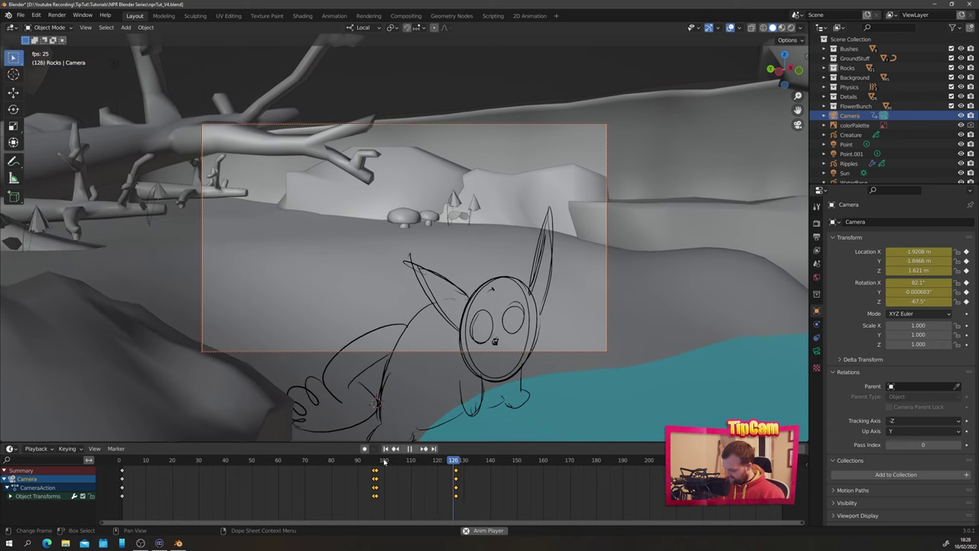
pyautogui.click(379, 462)
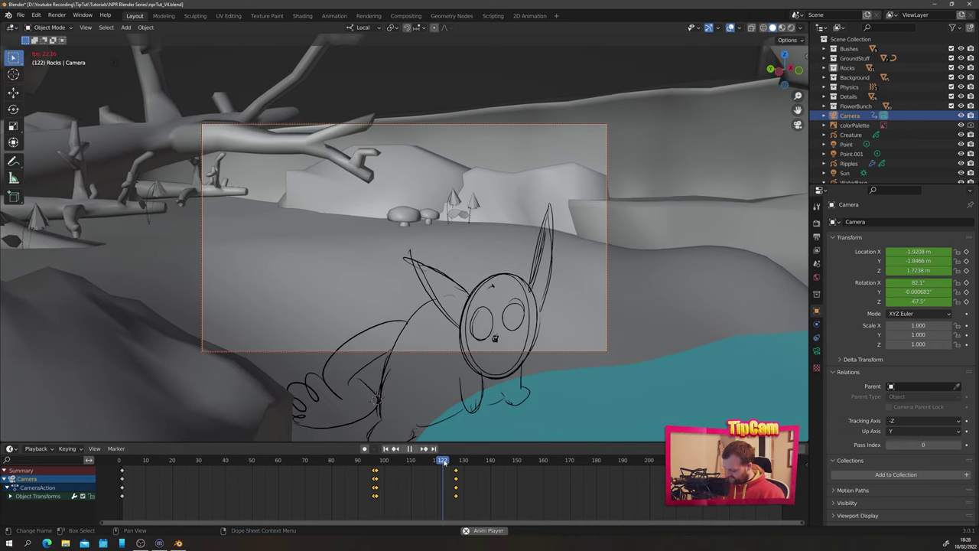
pyautogui.press('space')
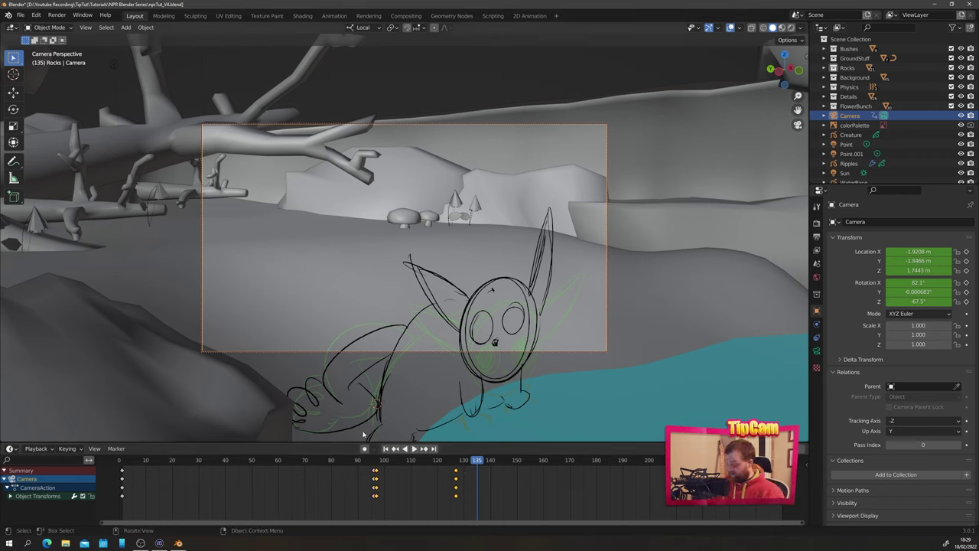
# Replace the timeline with an enlarged Graph Editor, expand the camera's transform channels and select the Z Location curve
pyautogui.click(10, 450)
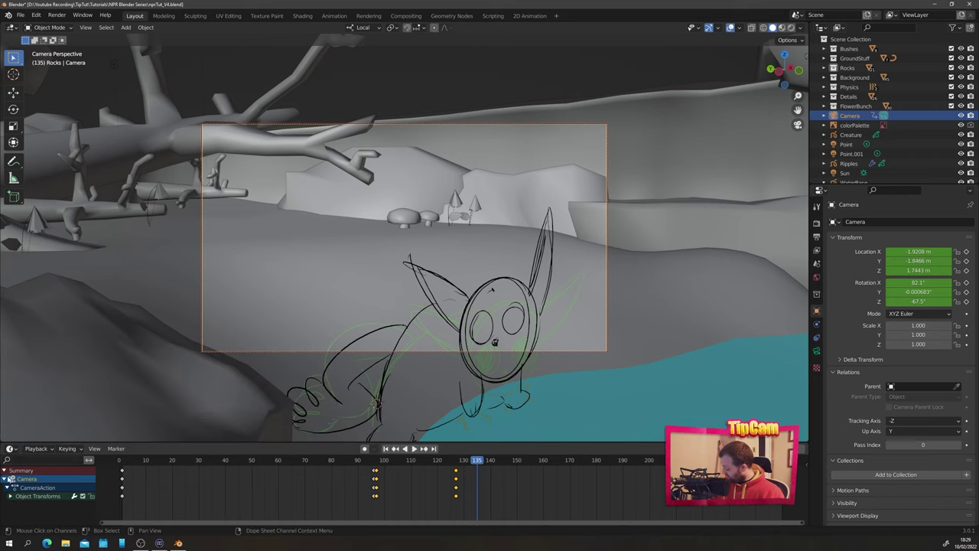
pyautogui.click(10, 450)
pyautogui.click(157, 377)
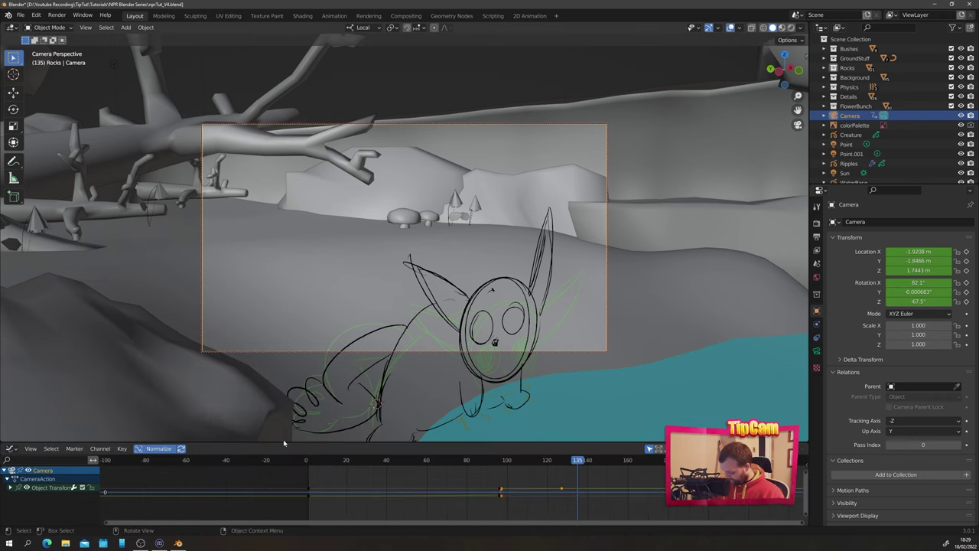
pyautogui.click(150, 451)
pyautogui.moveTo(48, 443); pyautogui.dragTo(47, 342)
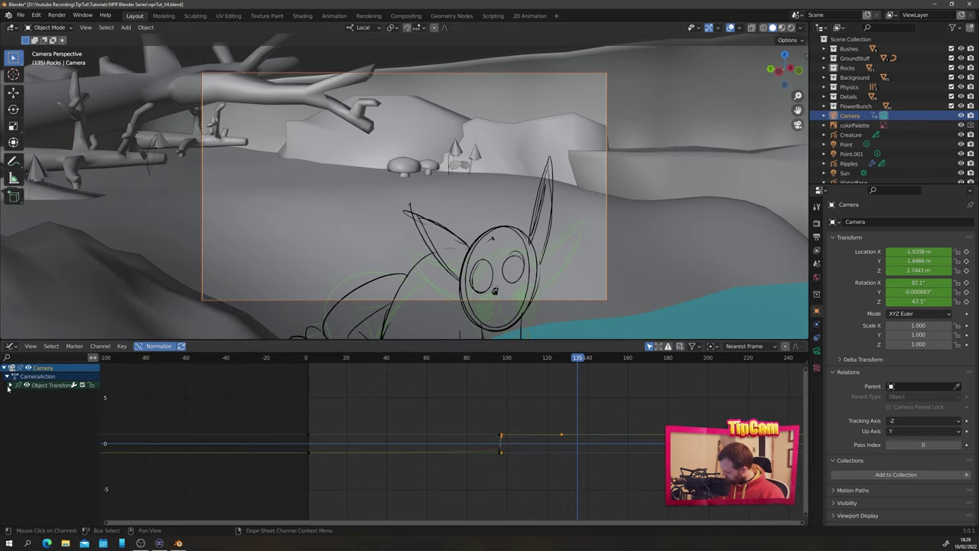
pyautogui.click(9, 385)
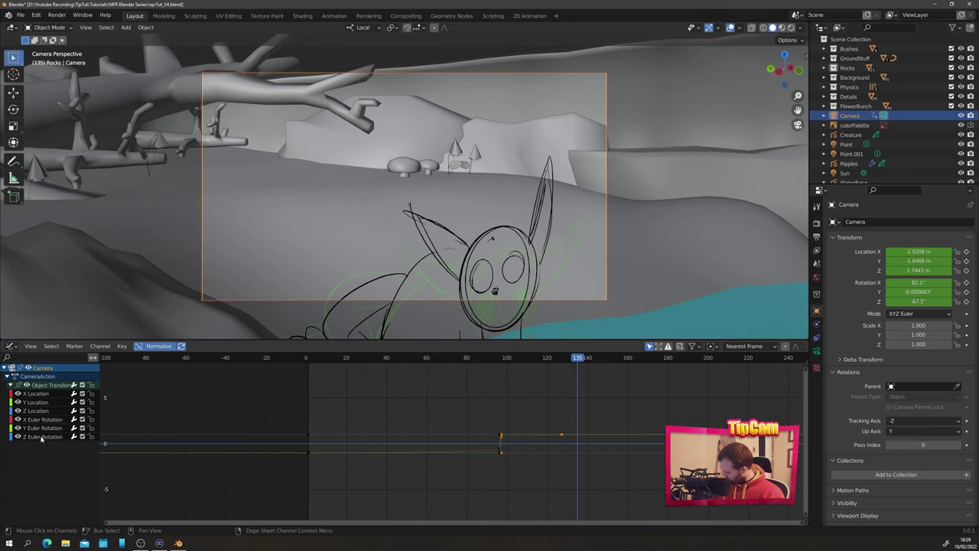
pyautogui.click(36, 411)
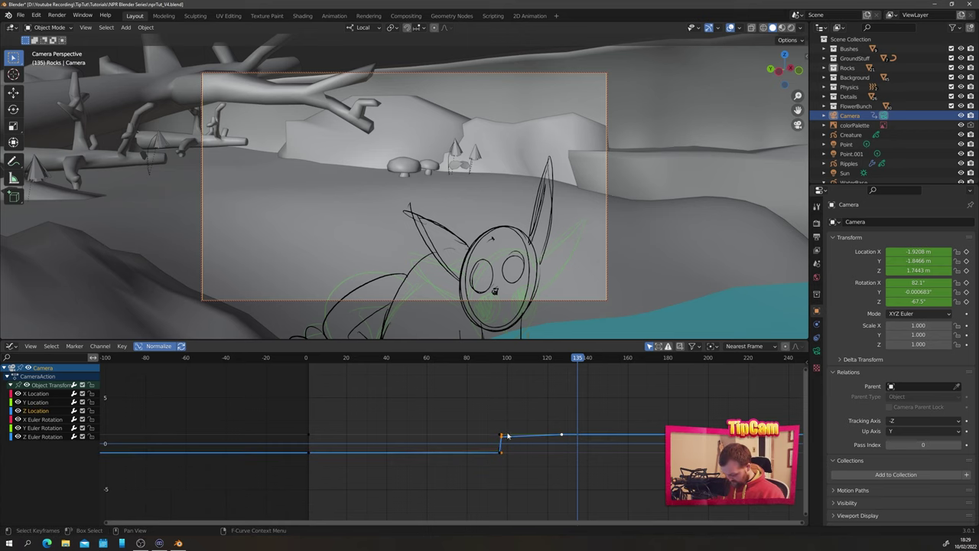
pyautogui.scroll(2, 502, 440)
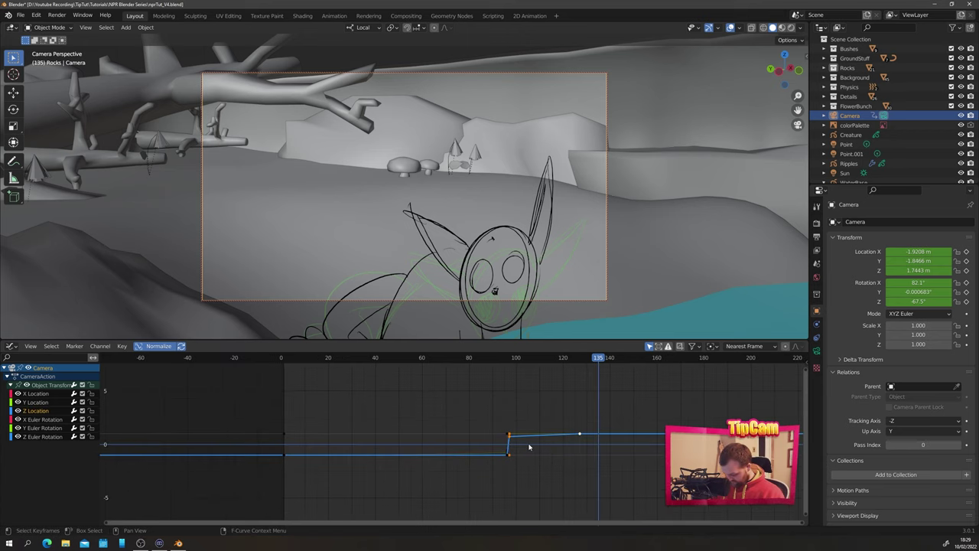
# Scrub from the close-up's start to frame 127 and lock every camera channel except Z Location
pyautogui.click(516, 359)
pyautogui.moveTo(518, 361); pyautogui.dragTo(601, 368)
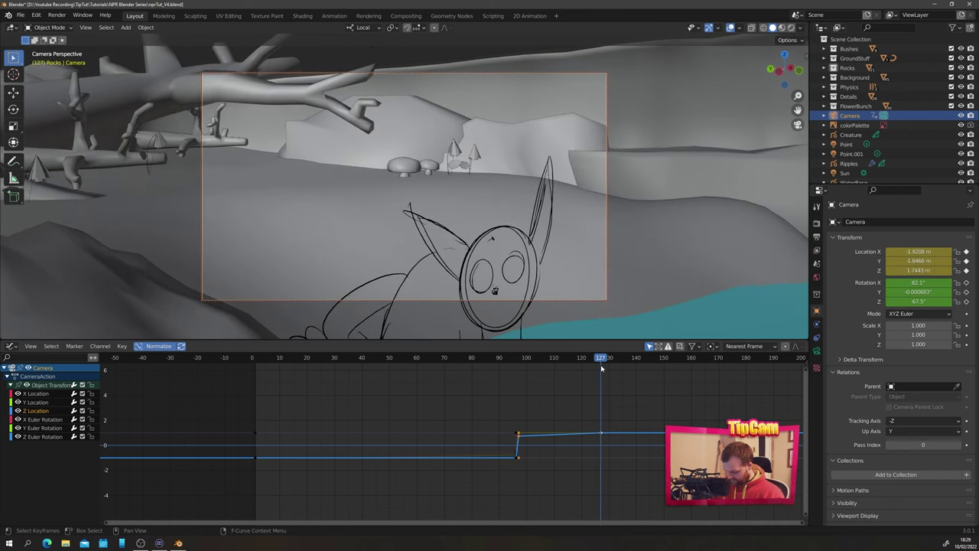
pyautogui.click(605, 426)
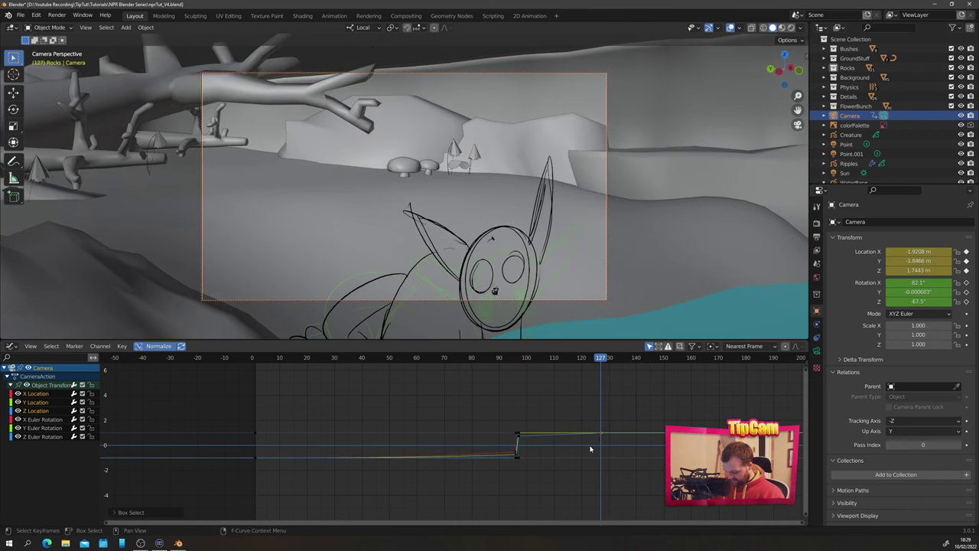
pyautogui.click(37, 411)
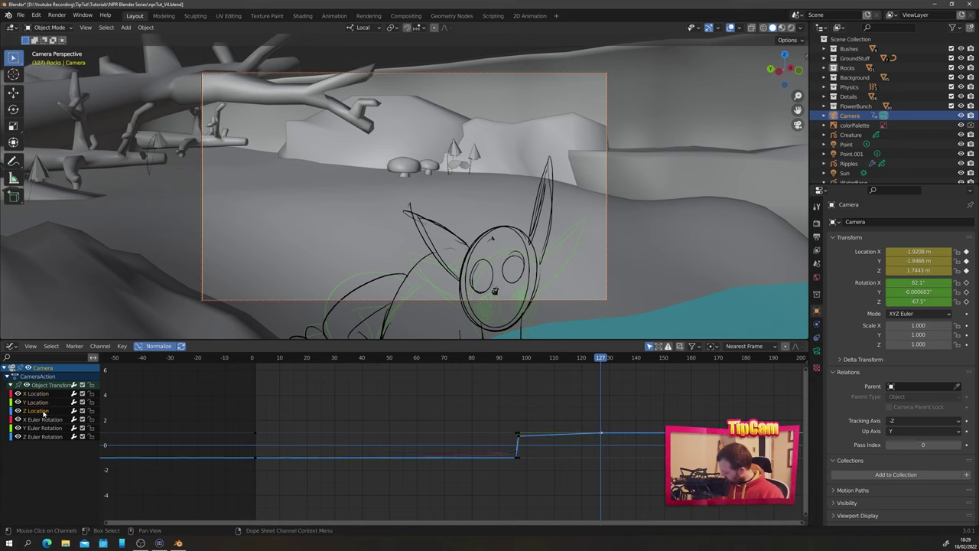
pyautogui.click(91, 385)
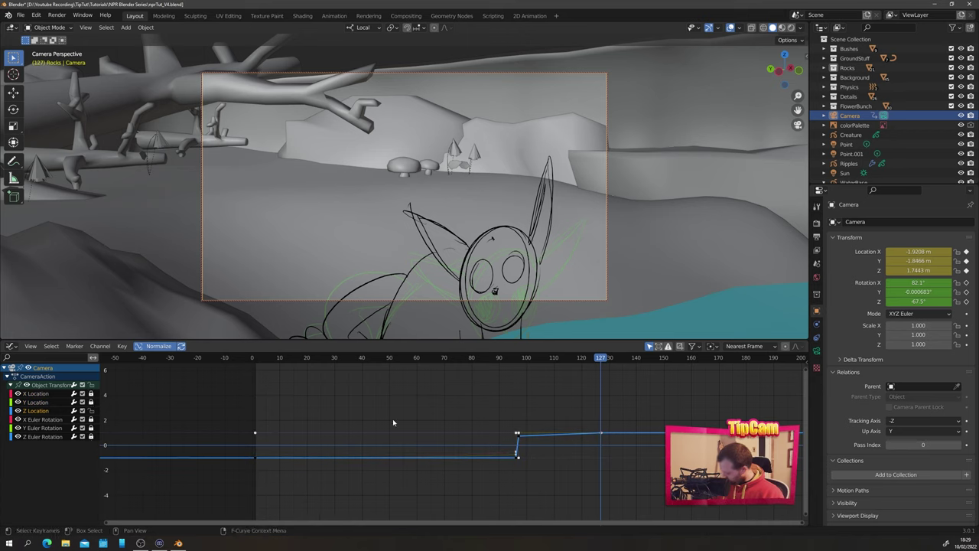
# Set the camera's Z Location interpolation between frames 97 and 127 to Bezier, and stretch the last keyframe's handle back to about frame 100
pyautogui.moveTo(622, 478); pyautogui.dragTo(528, 407)
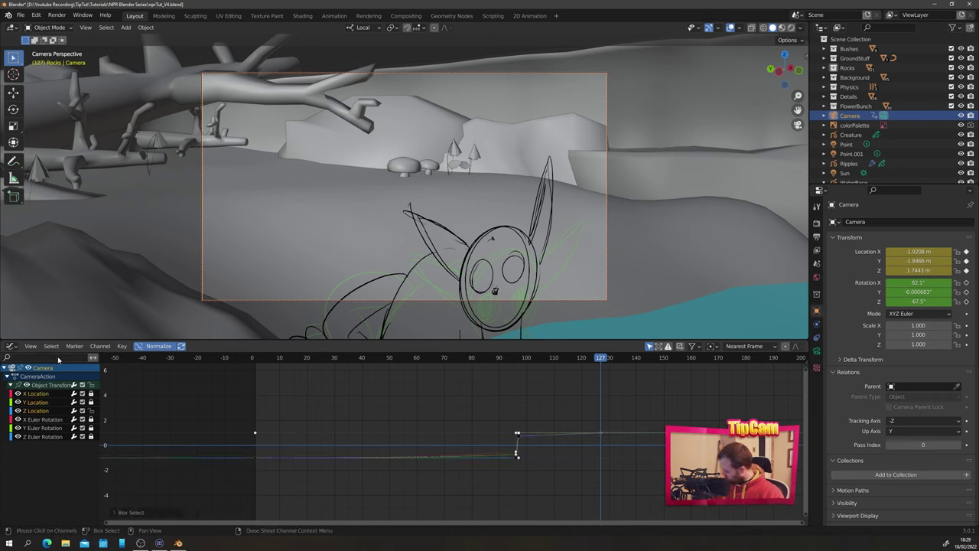
pyautogui.rightClick(600, 435)
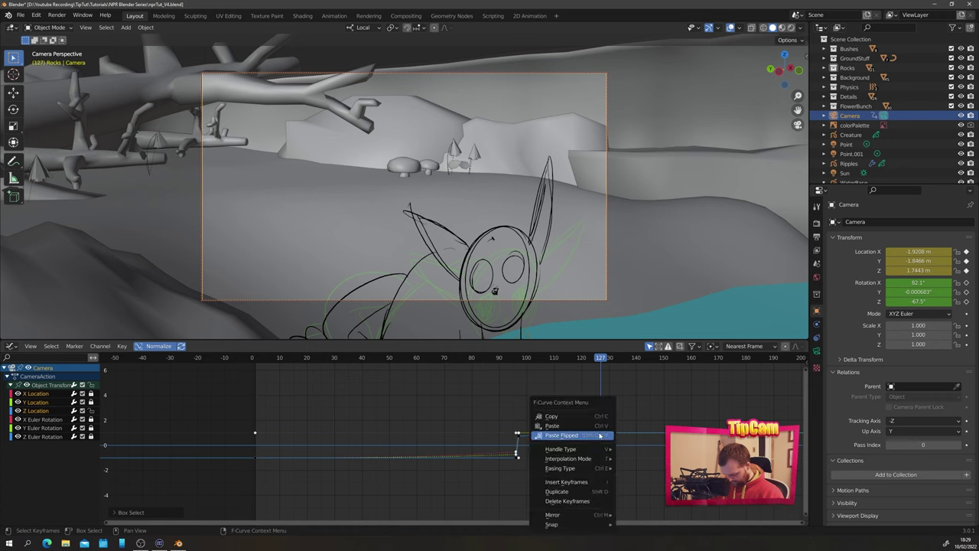
pyautogui.moveTo(593, 462)
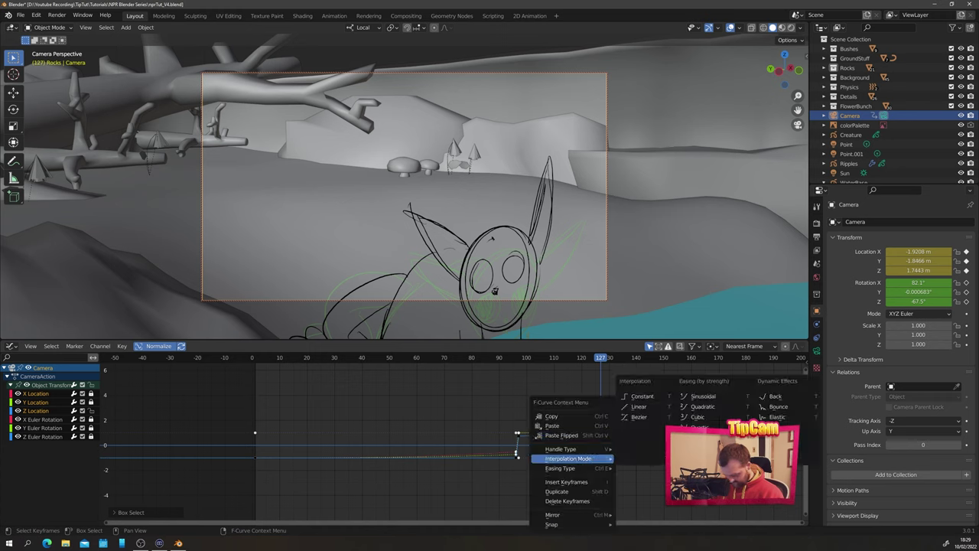
pyautogui.click(641, 395)
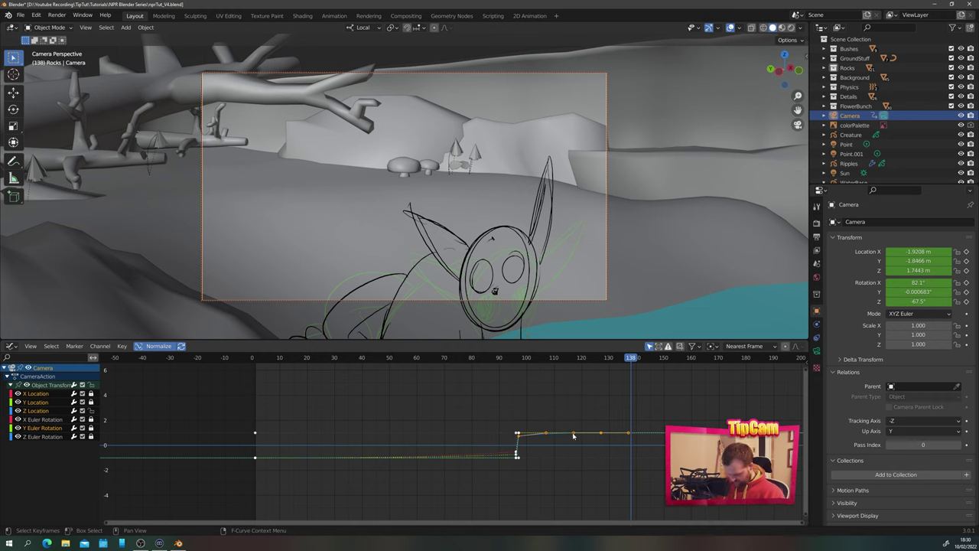
pyautogui.moveTo(573, 435); pyautogui.dragTo(525, 432)
pyautogui.press('x')
# Replay the close-up from frame 97 to check the eased camera movement
pyautogui.click(518, 358)
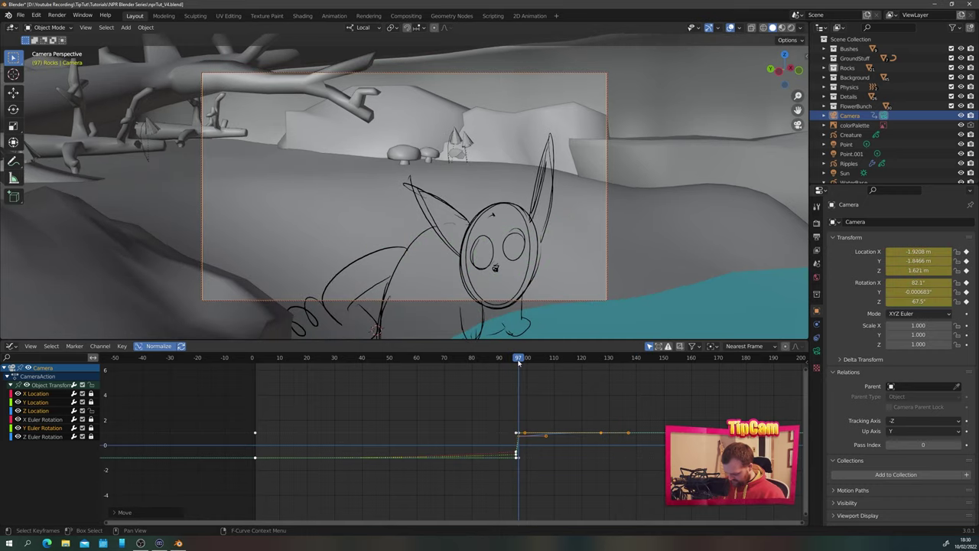
pyautogui.press('space')
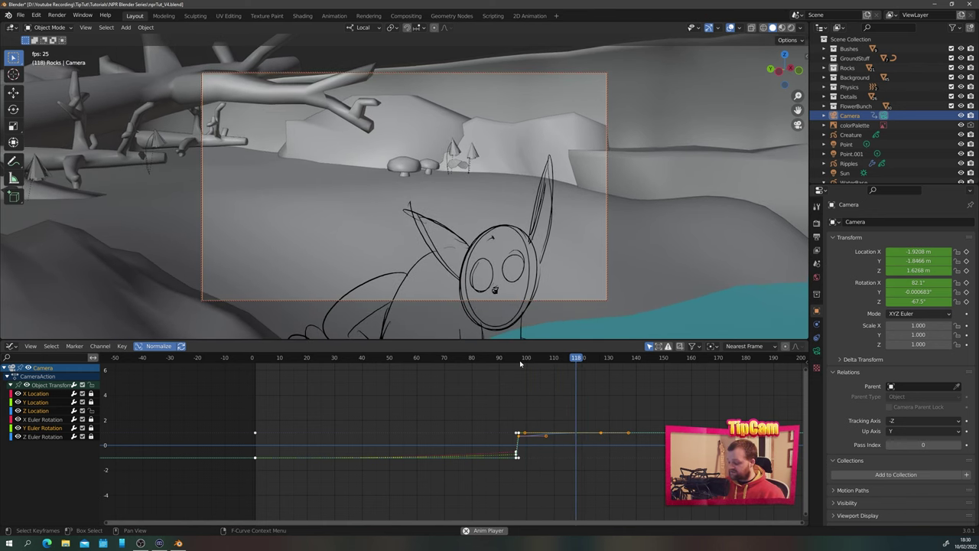
pyautogui.press('space')
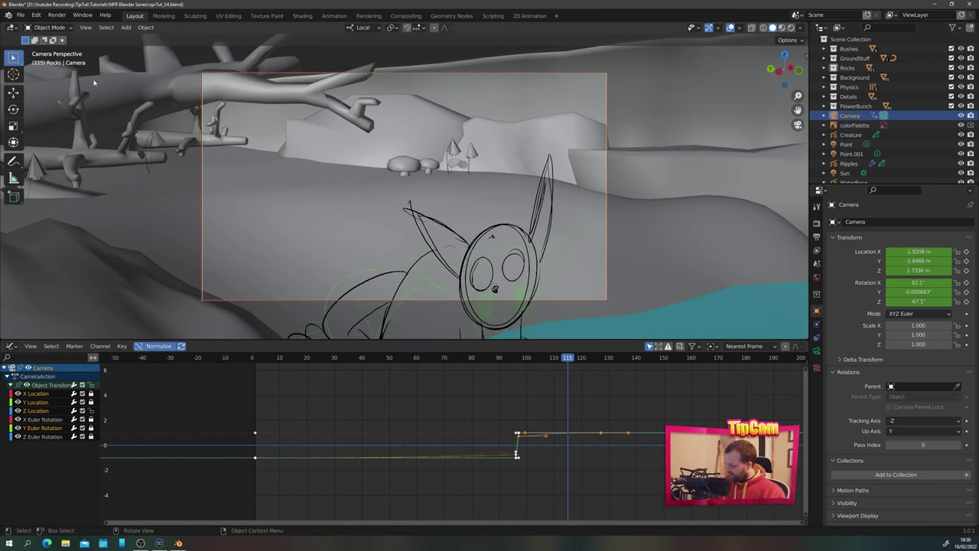
# Put the creature back into Draw Mode at frame 96 in the Animation workspace, and return to the Layout workspace
pyautogui.click(335, 16)
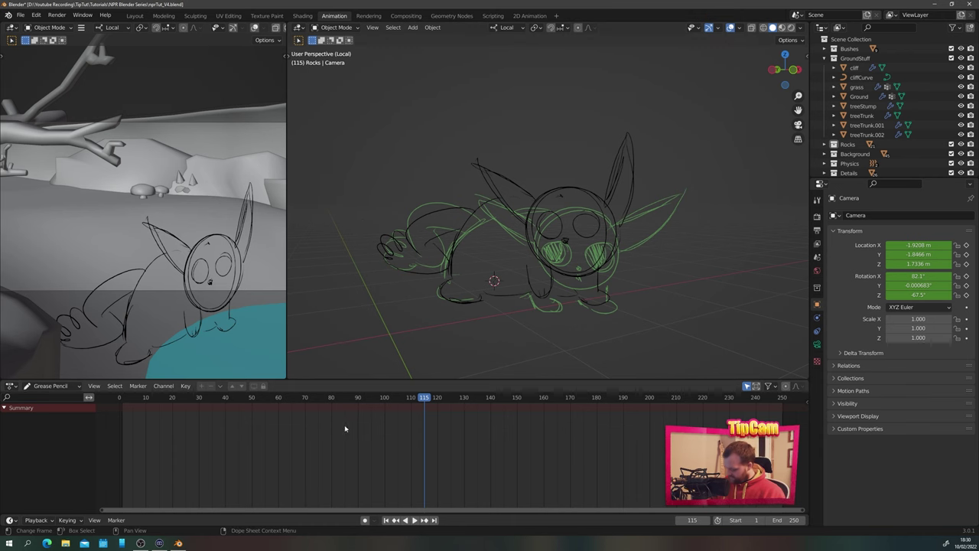
pyautogui.click(544, 255)
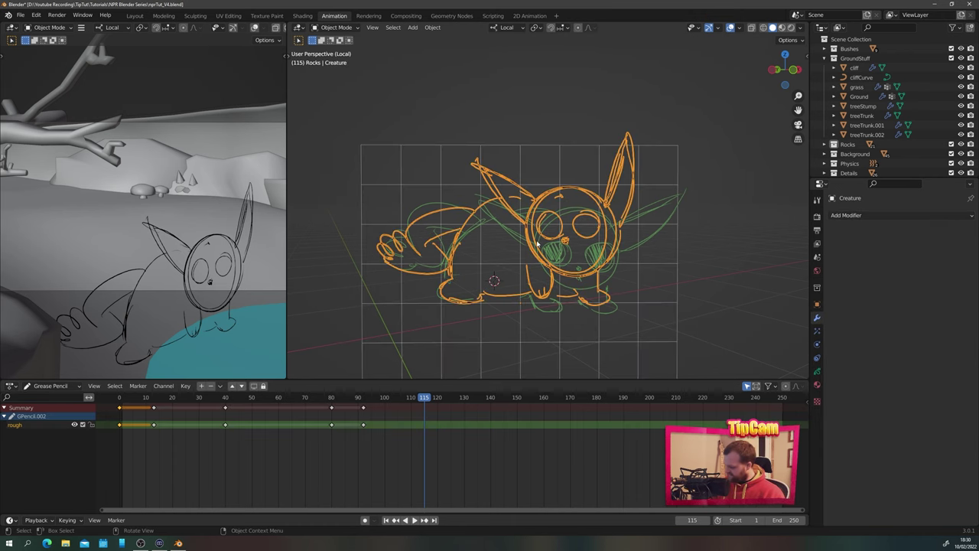
pyautogui.hotkey('ctrl', 'Tab')
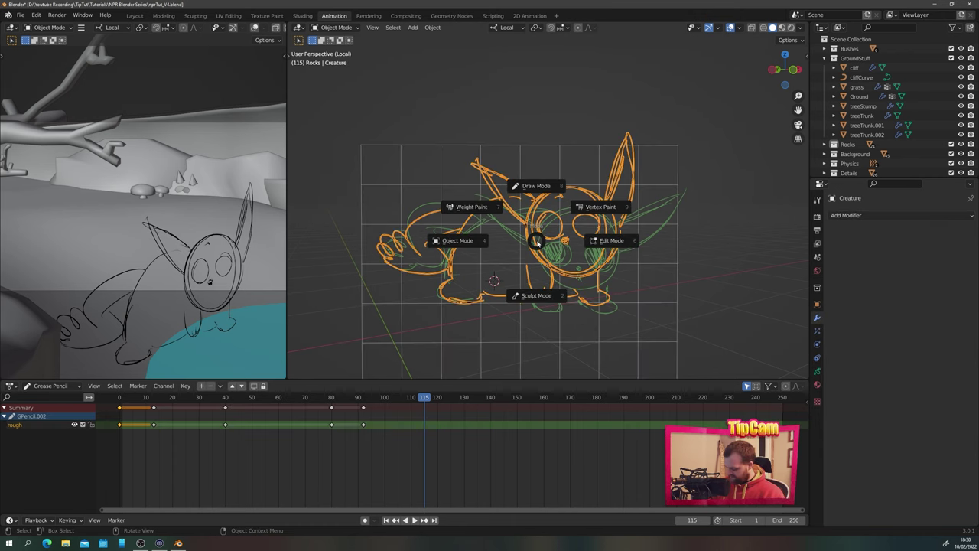
pyautogui.click(535, 192)
pyautogui.click(444, 403)
pyautogui.moveTo(444, 403); pyautogui.dragTo(375, 406)
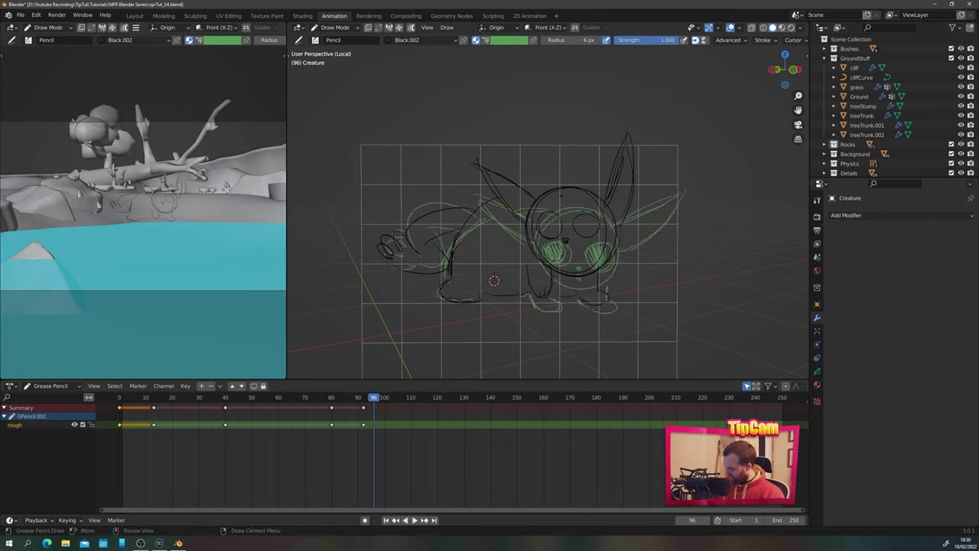
pyautogui.click(134, 15)
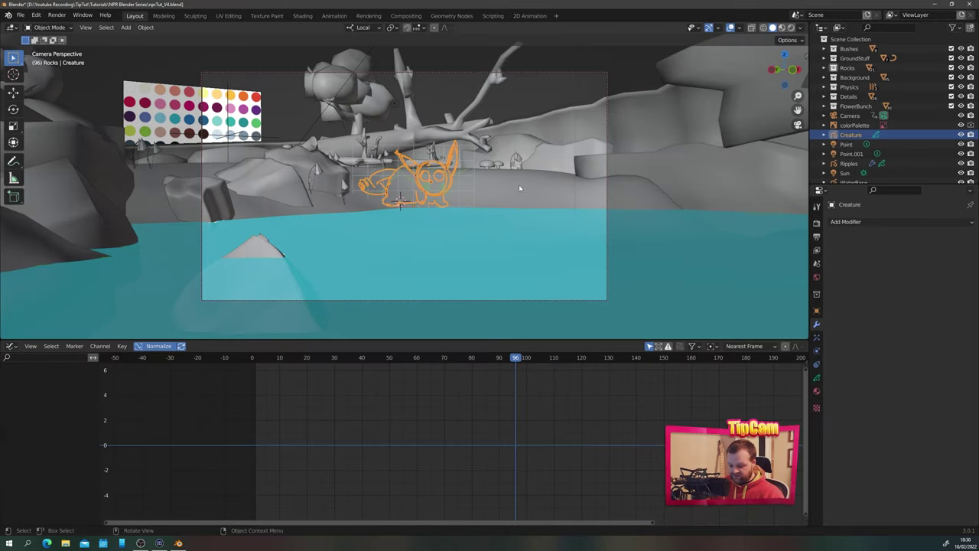
# Change the graph editor to a Dope Sheet and set it from Grease Pencil to Dope Sheet mode
pyautogui.click(11, 346)
pyautogui.click(127, 374)
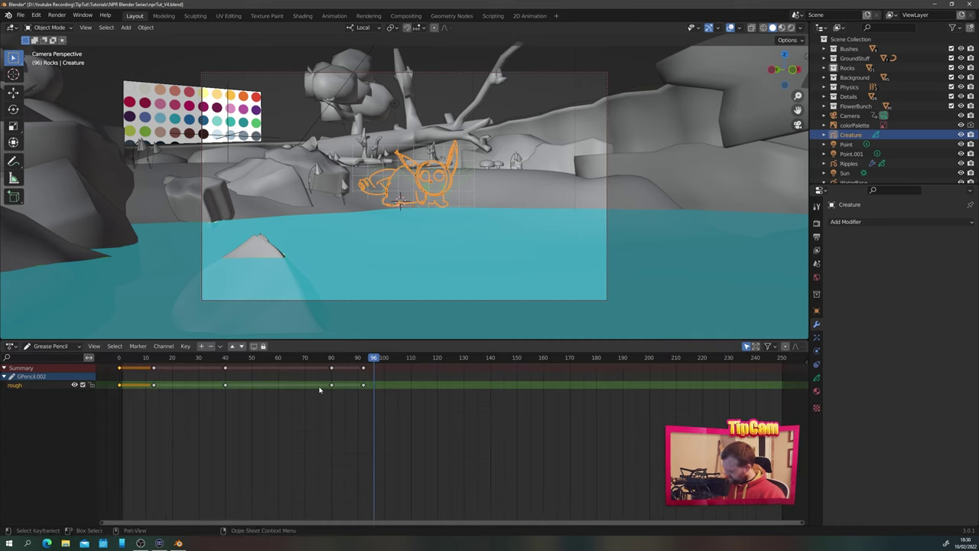
pyautogui.click(49, 346)
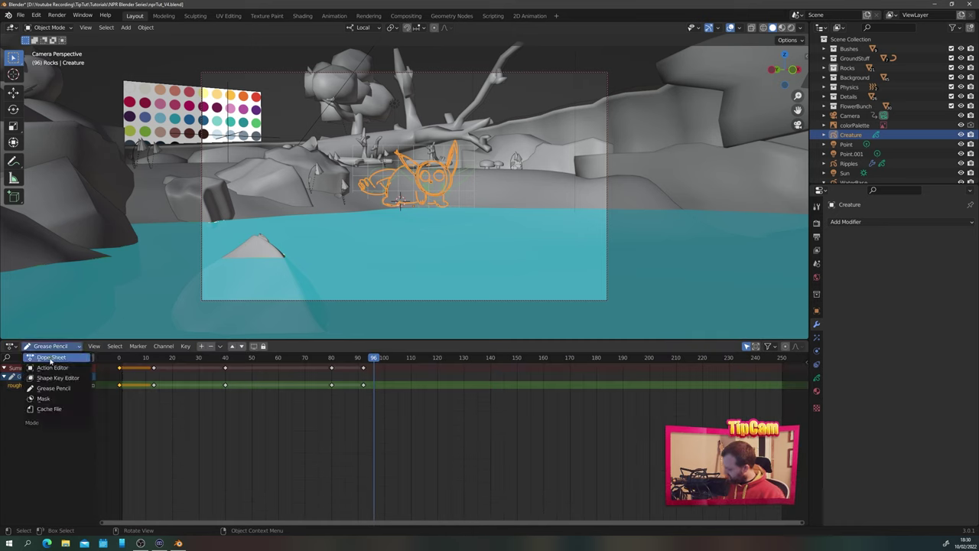
pyautogui.click(47, 358)
# Select the Creature object in the camera view and keyframe its object transforms at frame 96
pyautogui.click(440, 181)
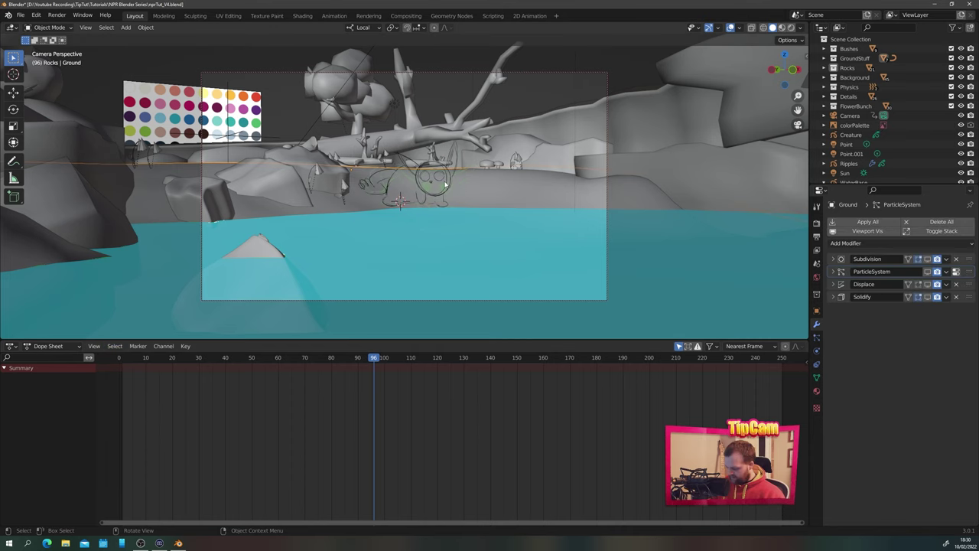
pyautogui.click(437, 192)
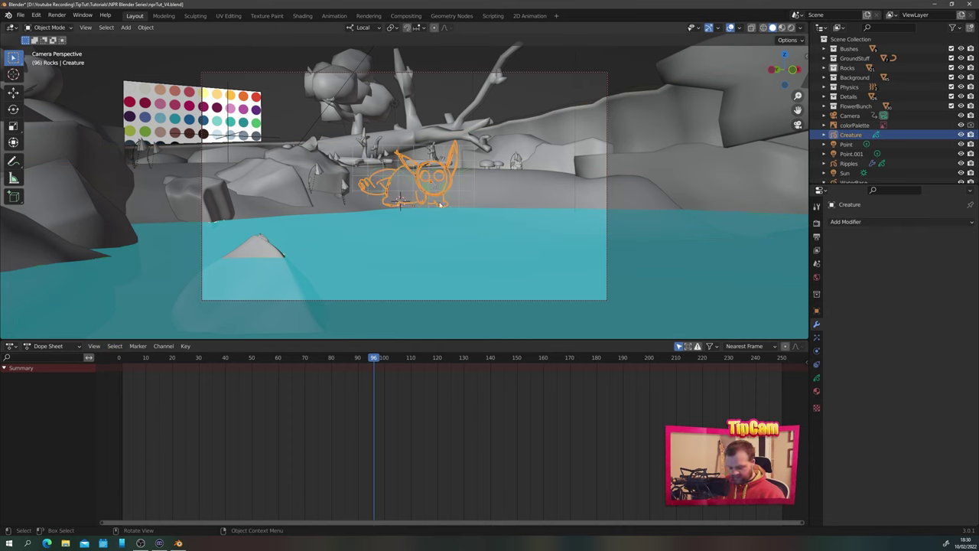
pyautogui.press('i')
pyautogui.click(418, 216)
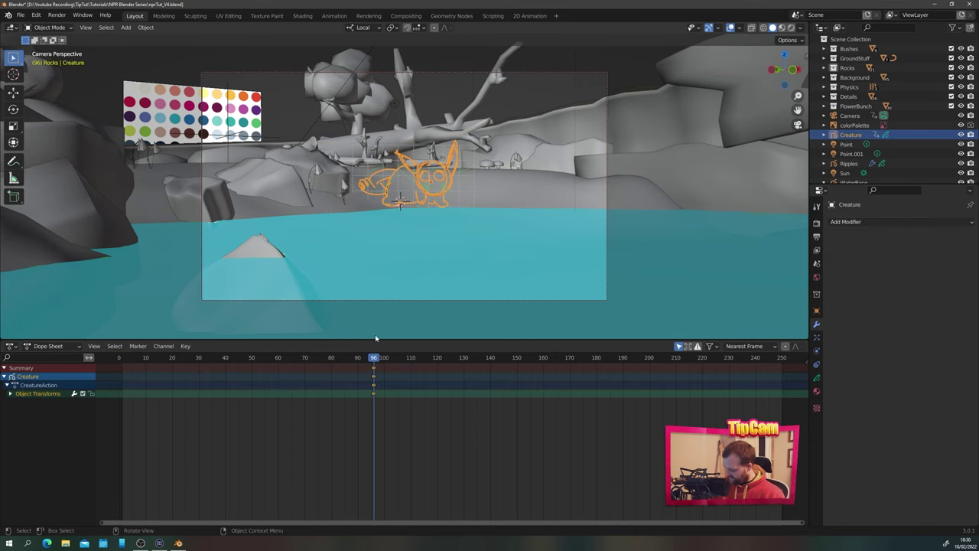
# At frame 97, rotate the Creature about 39 degrees in top view to face the camera, and keyframe its transforms
pyautogui.click(375, 358)
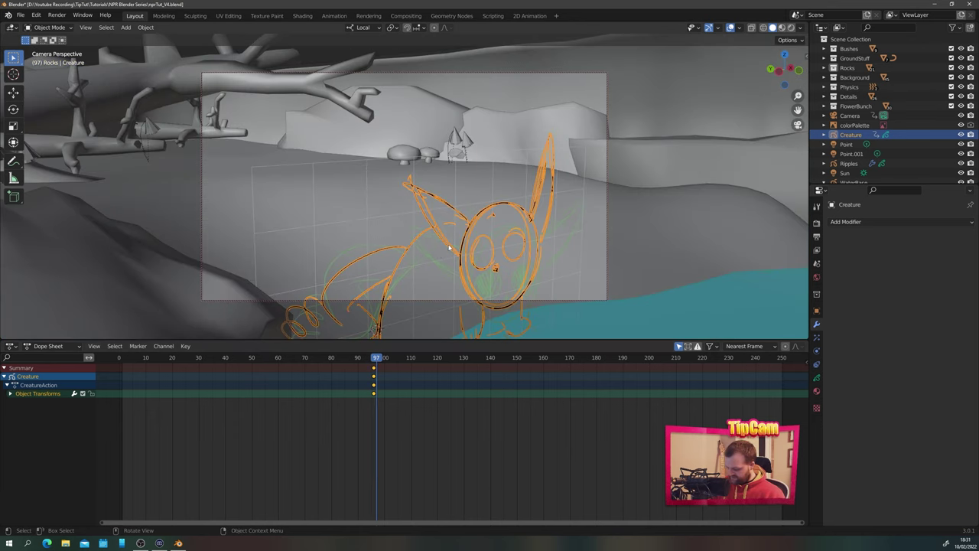
pyautogui.press('KP_7')
pyautogui.scroll(-5, 383, 249)
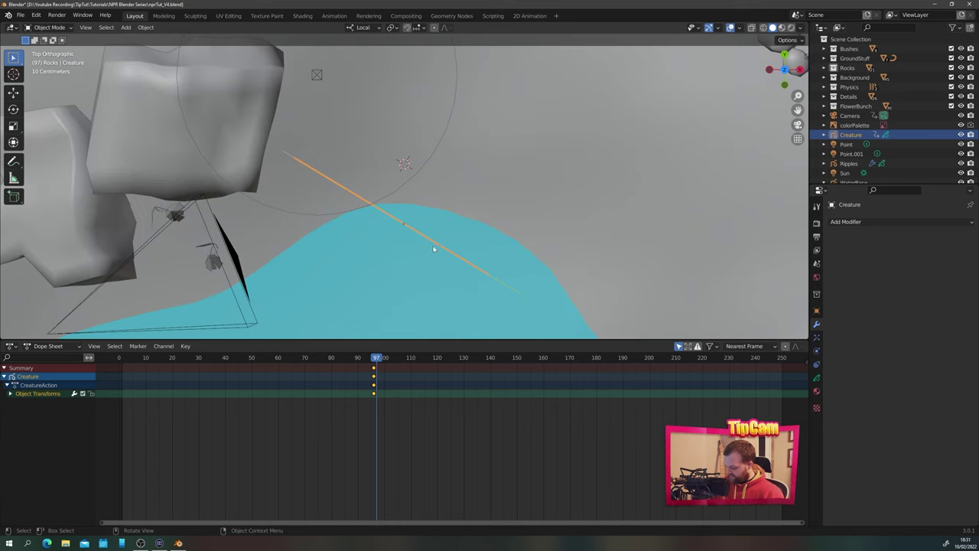
pyautogui.keyDown('shift'); pyautogui.moveTo(387, 252); pyautogui.dragTo(434, 253, button='middle'); pyautogui.keyUp('shift')
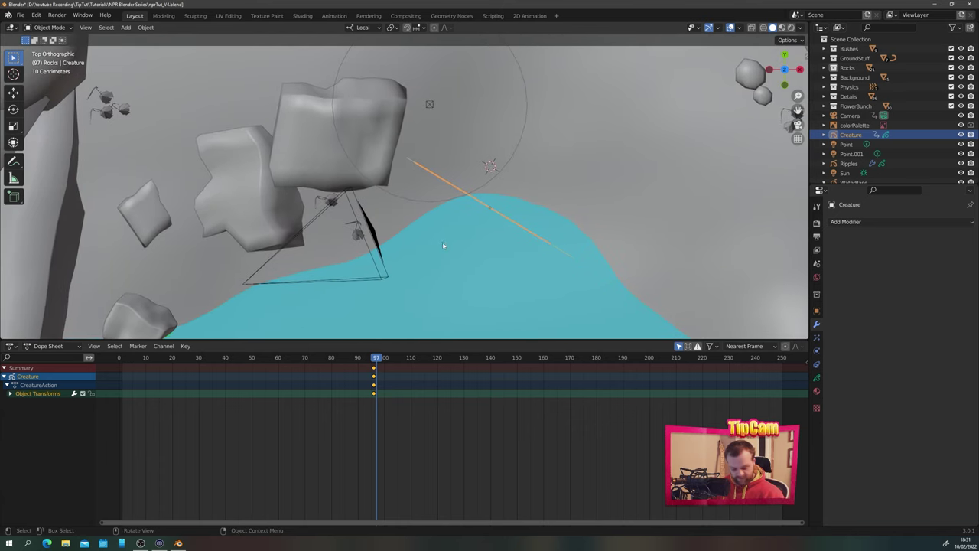
pyautogui.press('r')
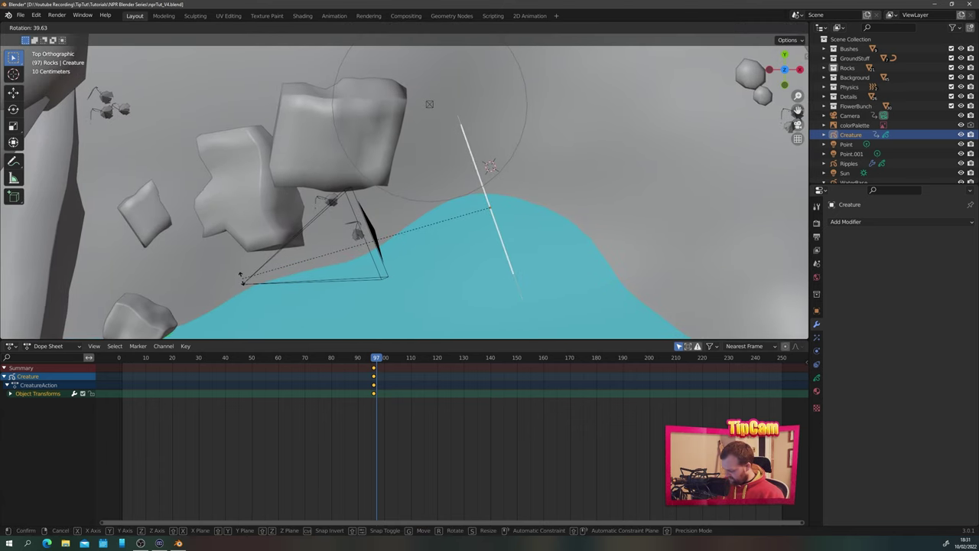
pyautogui.press('Escape')
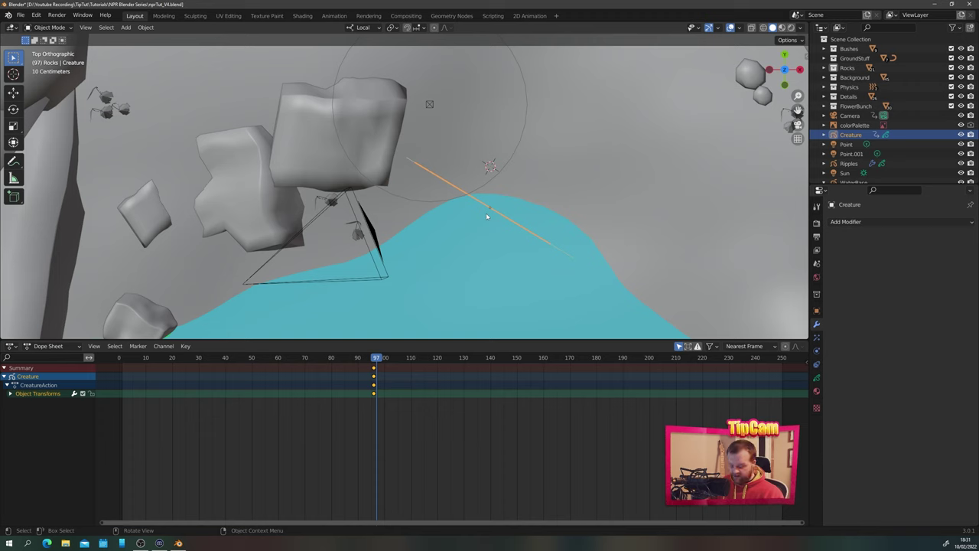
pyautogui.press('r')
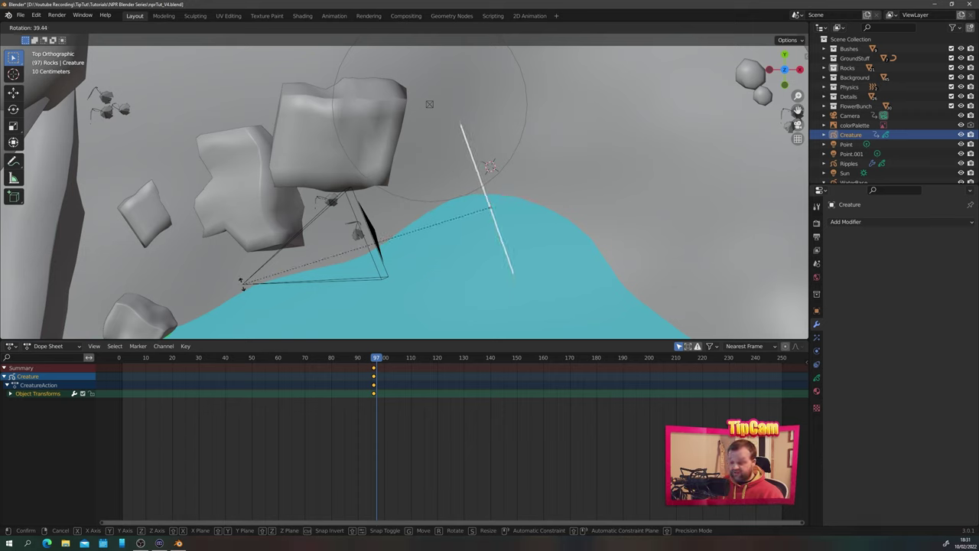
pyautogui.click(243, 285)
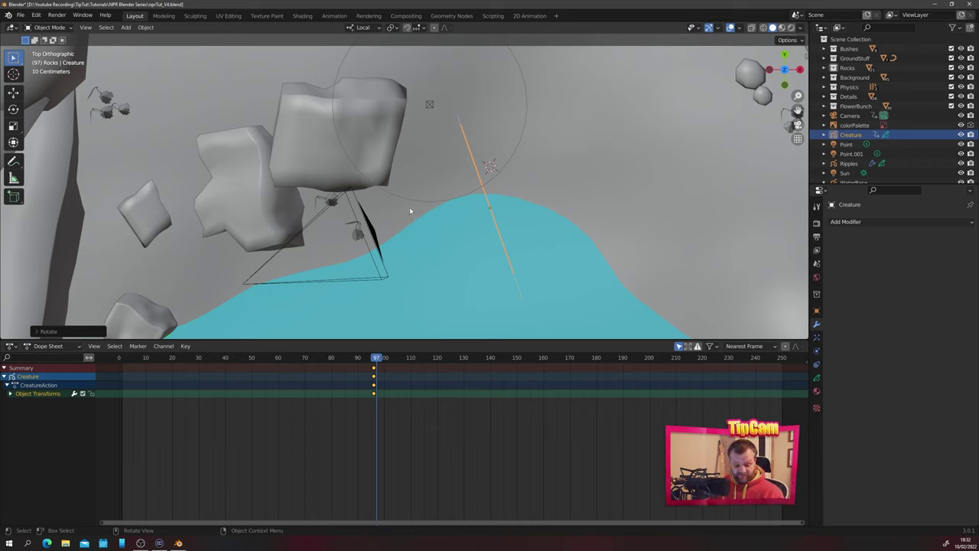
pyautogui.press('i')
pyautogui.click(401, 208)
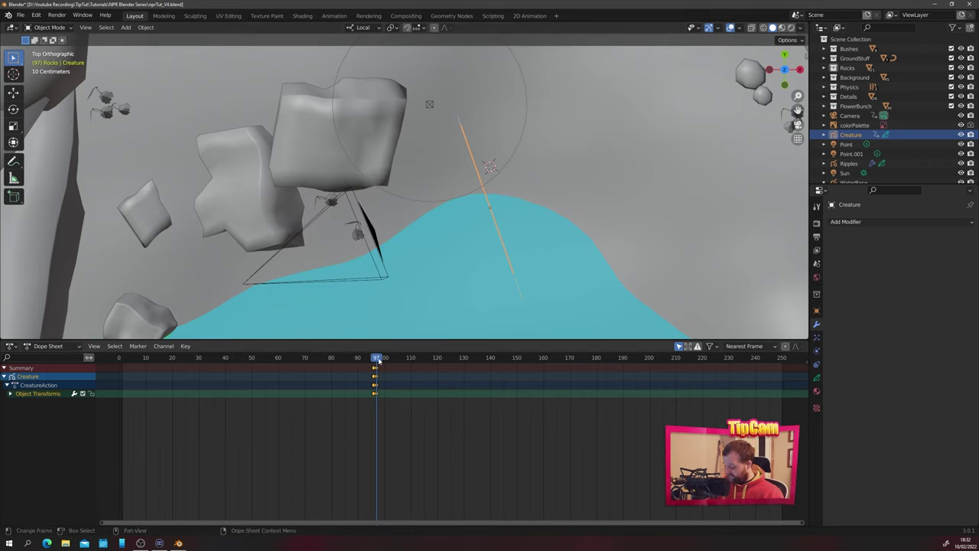
# Go to frame 100 in the Animation workspace and put the creature into Draw Mode
pyautogui.moveTo(380, 360); pyautogui.dragTo(376, 365)
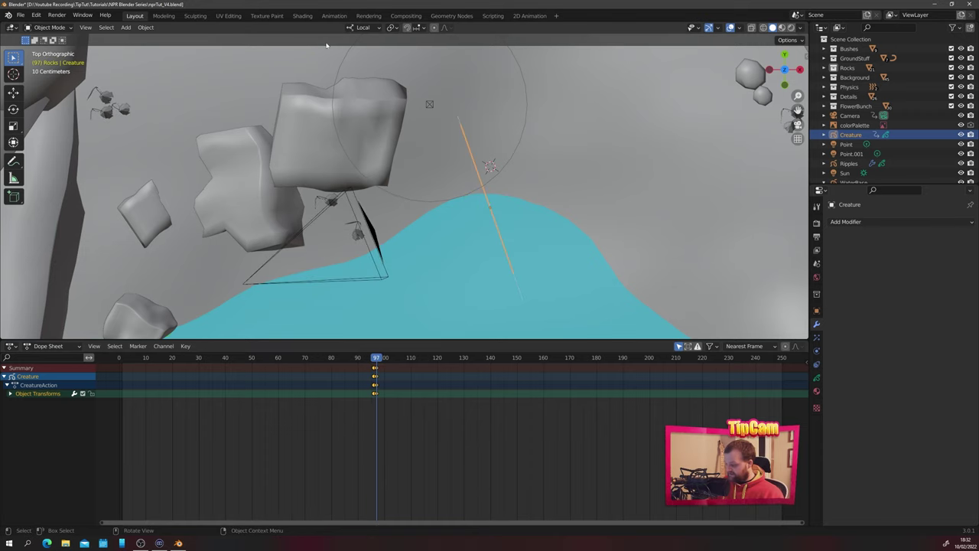
pyautogui.click(334, 15)
pyautogui.moveTo(520, 270)
pyautogui.mouseDown(button='middle')
pyautogui.moveTo(531, 253)
pyautogui.moveTo(518, 277)
pyautogui.moveTo(546, 274)
pyautogui.mouseUp(button='middle')
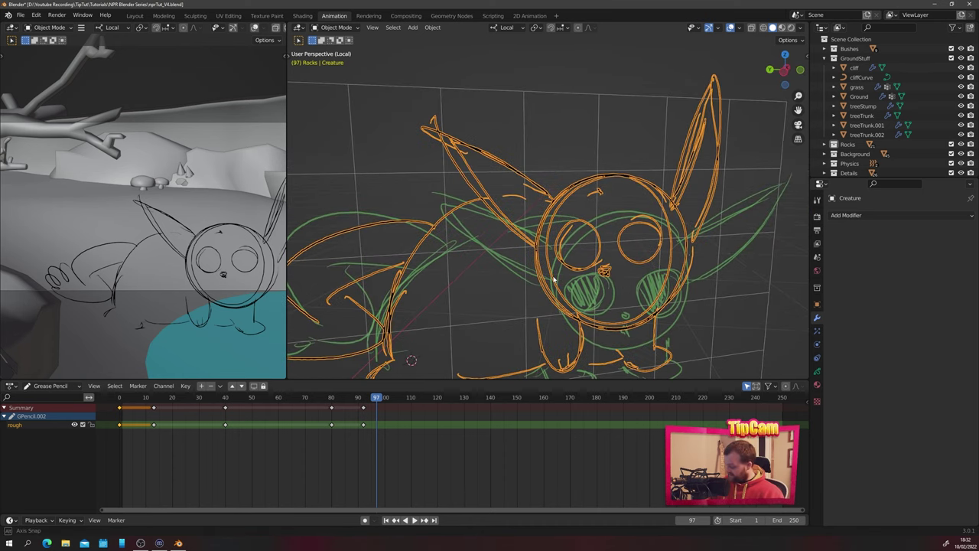
pyautogui.moveTo(377, 399)
pyautogui.mouseDown()
pyautogui.moveTo(359, 403)
pyautogui.moveTo(444, 410)
pyautogui.moveTo(363, 411)
pyautogui.moveTo(386, 414)
pyautogui.mouseUp()
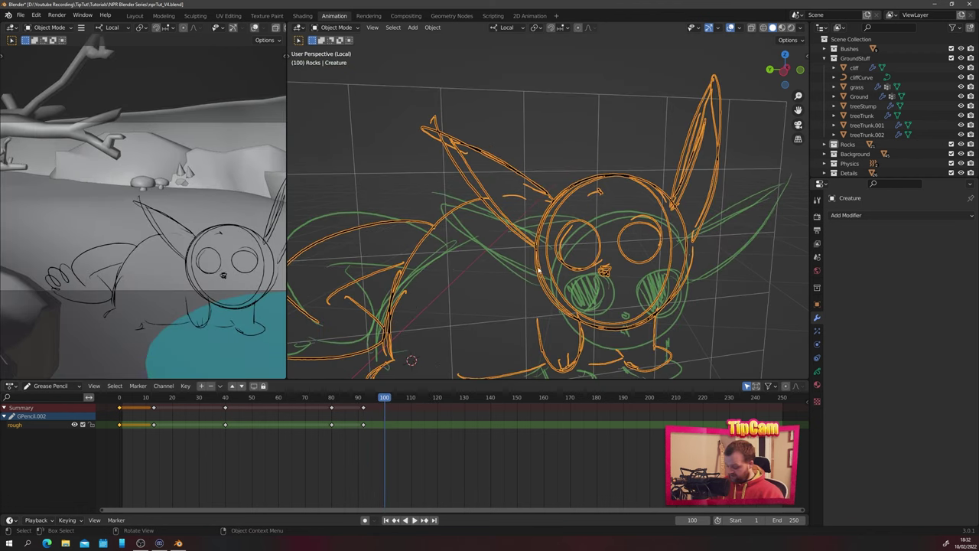
pyautogui.moveTo(538, 268)
pyautogui.mouseDown(button='middle')
pyautogui.moveTo(514, 281)
pyautogui.moveTo(513, 272)
pyautogui.mouseUp(button='middle')
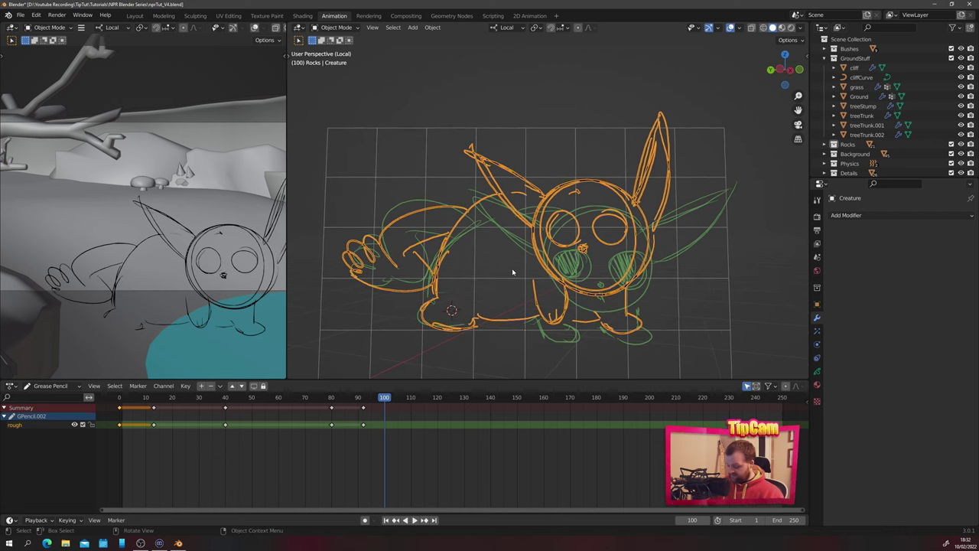
pyautogui.hotkey('ctrl', 'Tab')
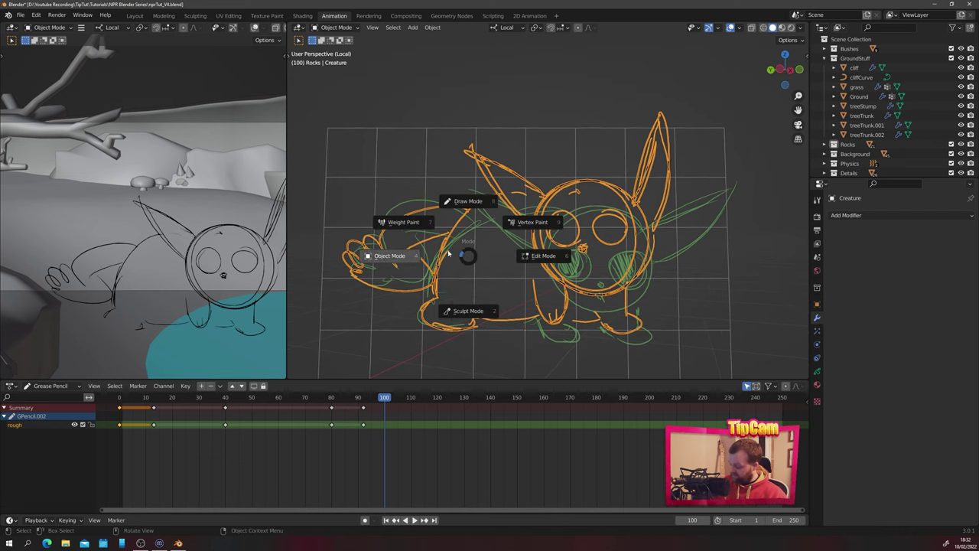
pyautogui.click(465, 201)
pyautogui.moveTo(465, 201); pyautogui.dragTo(465, 201, button='middle')
pyautogui.moveTo(452, 310); pyautogui.dragTo(454, 308, button='middle')
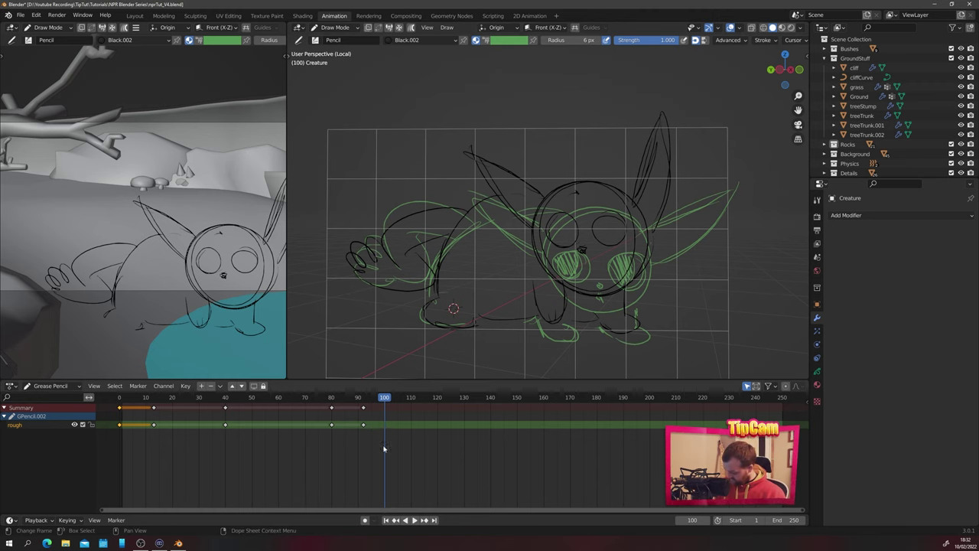
# Insert a blank keyframe at frame 100 and rough out an upright pose with round body, tilted head, pointed ears and eyes
pyautogui.press('i')
pyautogui.click(337, 458)
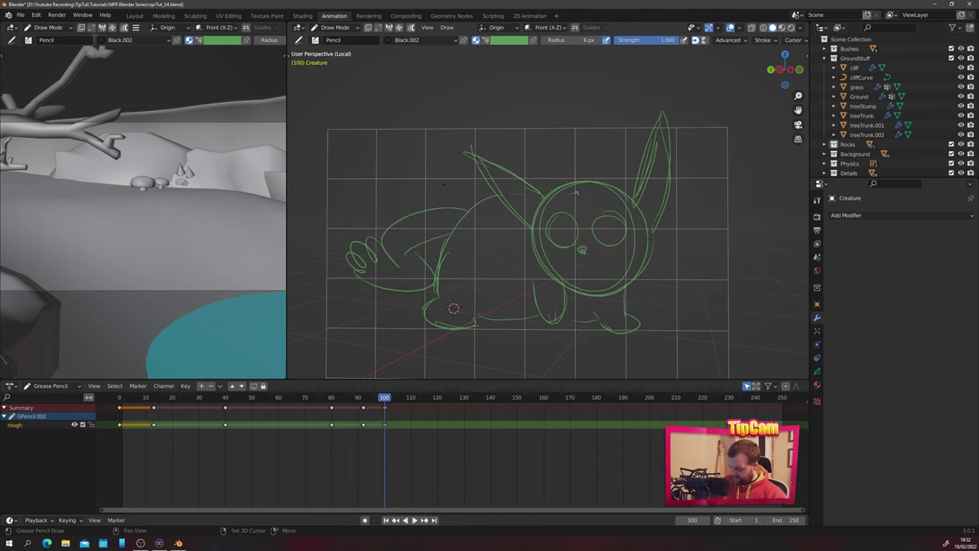
pyautogui.moveTo(443, 186)
pyautogui.keyDown('shift'); pyautogui.mouseDown(button='middle')
pyautogui.moveTo(450, 207)
pyautogui.moveTo(465, 213)
pyautogui.mouseUp(button='middle'); pyautogui.keyUp('shift')
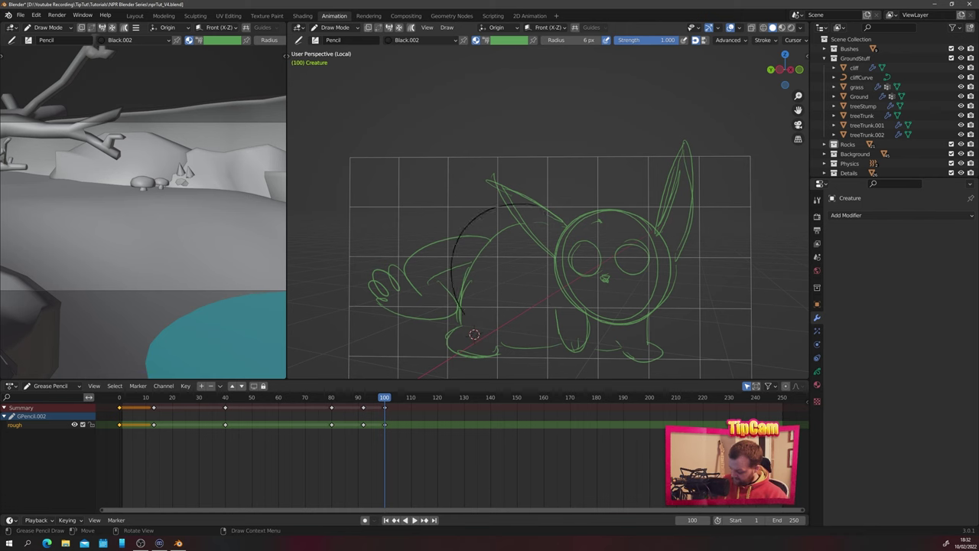
pyautogui.moveTo(475, 334); pyautogui.dragTo(536, 205)
pyautogui.moveTo(539, 117); pyautogui.dragTo(547, 116)
pyautogui.keyDown('shift'); pyautogui.moveTo(535, 192); pyautogui.dragTo(546, 292, button='middle'); pyautogui.keyUp('shift')
pyautogui.moveTo(608, 251); pyautogui.dragTo(677, 199)
pyautogui.keyDown('shift'); pyautogui.moveTo(551, 291); pyautogui.dragTo(541, 219, button='middle'); pyautogui.keyUp('shift')
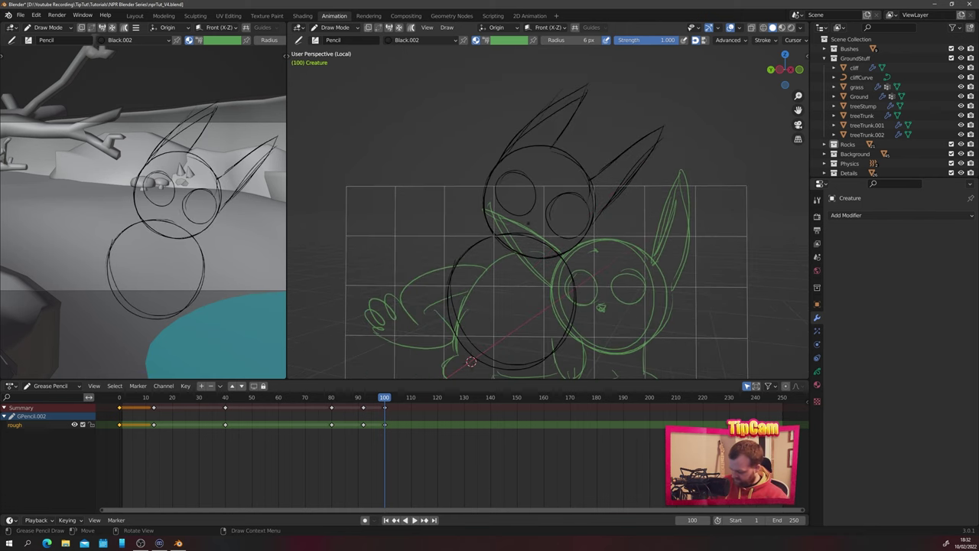
# Add pupils, a nose and mouth, two front paws and a bushy tail to the frame 100 pose
pyautogui.moveTo(521, 185); pyautogui.dragTo(525, 185)
pyautogui.keyDown('shift'); pyautogui.moveTo(528, 222); pyautogui.dragTo(548, 195, button='middle'); pyautogui.keyUp('shift')
pyautogui.moveTo(559, 262); pyautogui.dragTo(578, 266)
pyautogui.moveTo(476, 235); pyautogui.dragTo(388, 272)
# At frame 112, draw the next key pose's round body, two front paws and upright head over the onion skin
pyautogui.press('Right')
pyautogui.press('Right')
pyautogui.press('Right')
pyautogui.press('Right')
pyautogui.press('Right')
pyautogui.press('Right')
pyautogui.press('Right')
pyautogui.press('Right')
pyautogui.press('Right')
pyautogui.press('Right')
pyautogui.press('Right')
pyautogui.press('Right')
pyautogui.moveTo(528, 124); pyautogui.dragTo(531, 125)
pyautogui.moveTo(482, 226); pyautogui.dragTo(579, 223)
pyautogui.keyDown('shift'); pyautogui.moveTo(531, 199); pyautogui.dragTo(551, 268, button='middle'); pyautogui.keyUp('shift')
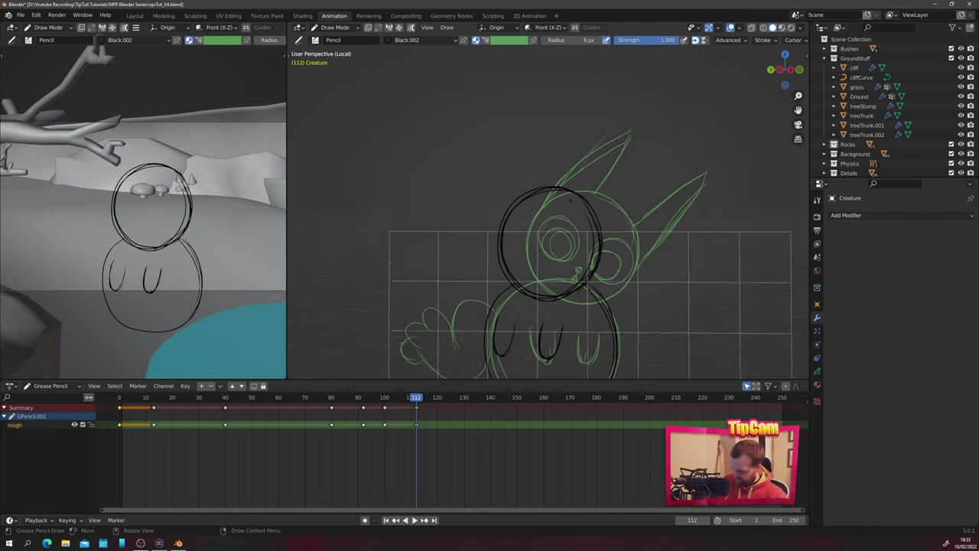
# Draw two tall upright ears, eyes with pupils, a nose and a mouth on the frame 112 pose
pyautogui.moveTo(588, 199); pyautogui.dragTo(612, 222)
pyautogui.moveTo(499, 222)
pyautogui.mouseDown()
pyautogui.moveTo(525, 187)
pyautogui.moveTo(519, 223)
pyautogui.mouseUp()
pyautogui.keyDown('shift'); pyautogui.moveTo(551, 268); pyautogui.dragTo(550, 225, button='middle'); pyautogui.keyUp('shift')
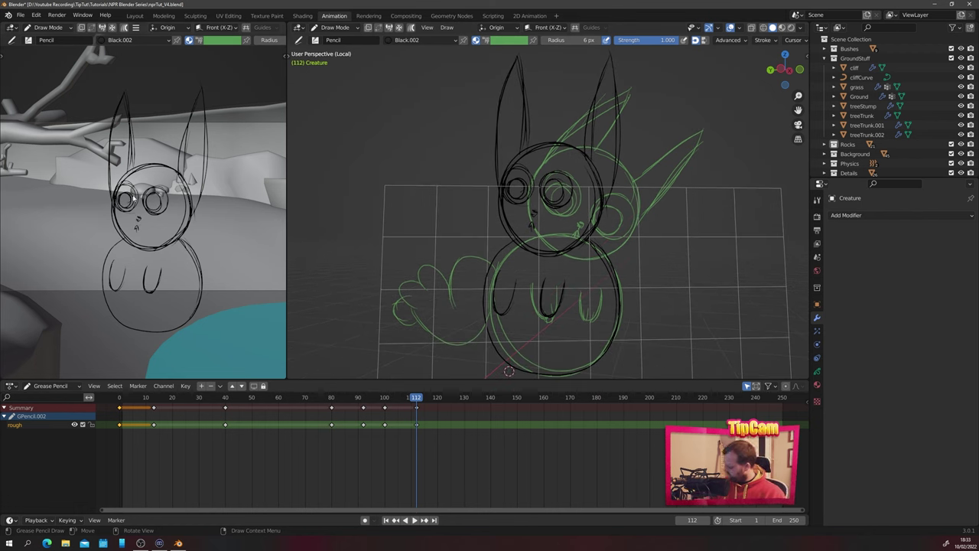
# In Edit Mode, move all strokes of the frame 112 drawing up and right, closer to the middle of the camera frame
pyautogui.scroll(-2, 134, 196)
pyautogui.scroll(1, 141, 183)
pyautogui.scroll(-1, 142, 184)
pyautogui.scroll(1, 141, 182)
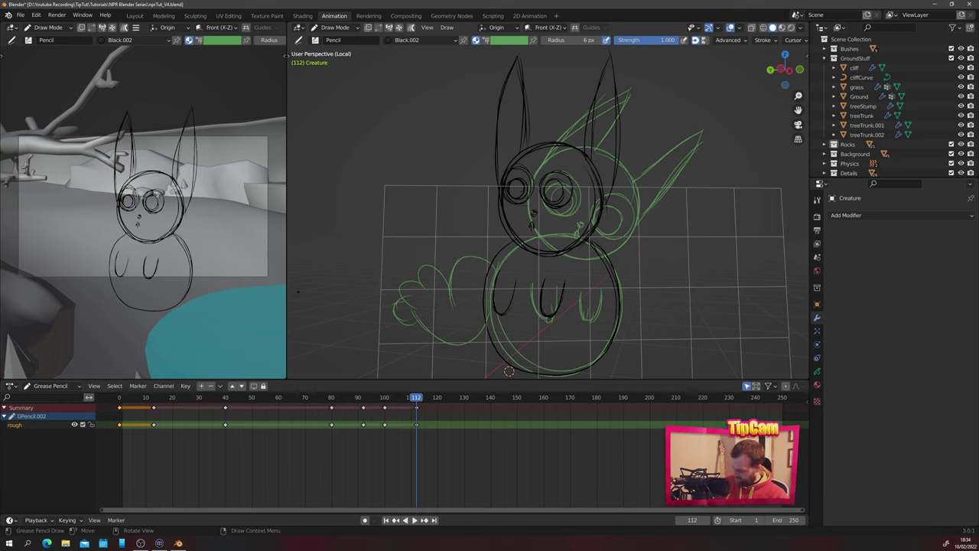
pyautogui.hotkey('ctrl', 'Tab')
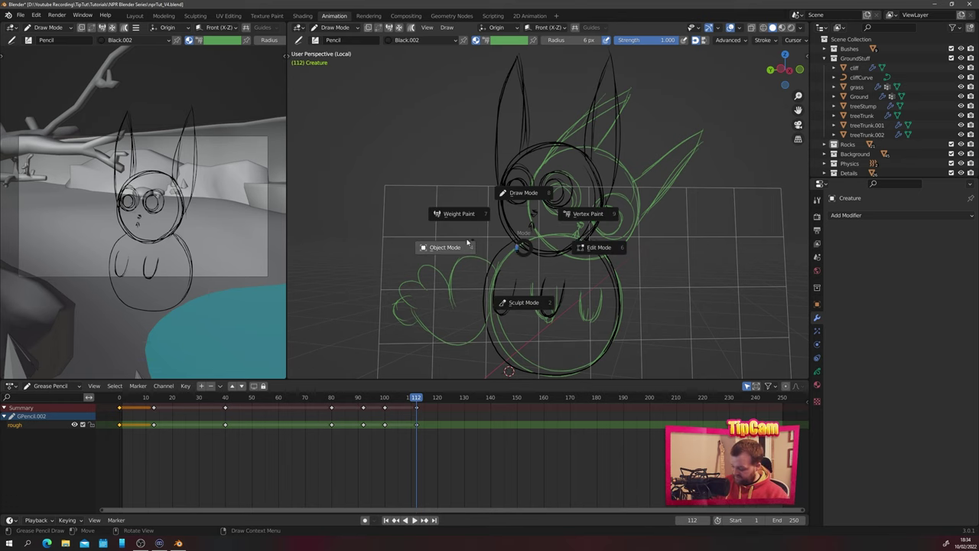
pyautogui.click(583, 248)
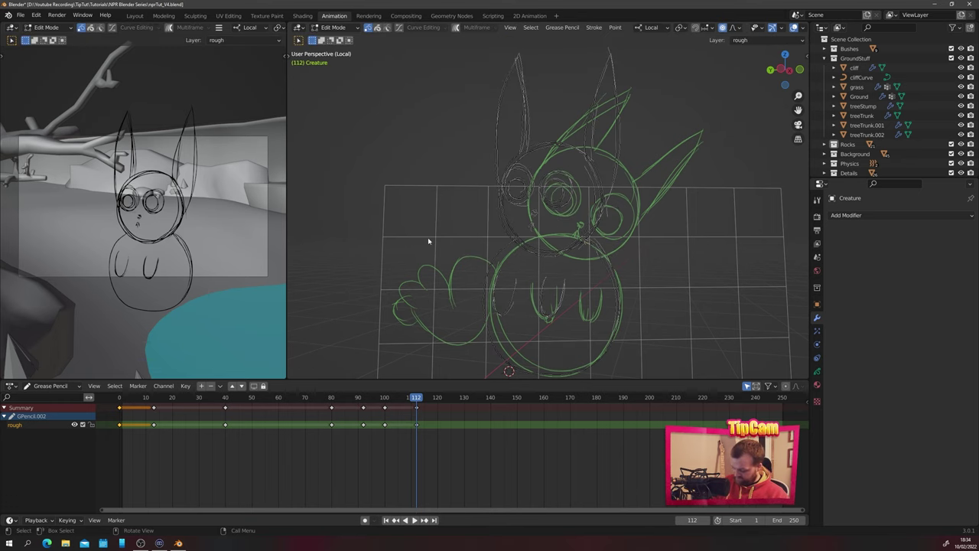
pyautogui.press('a')
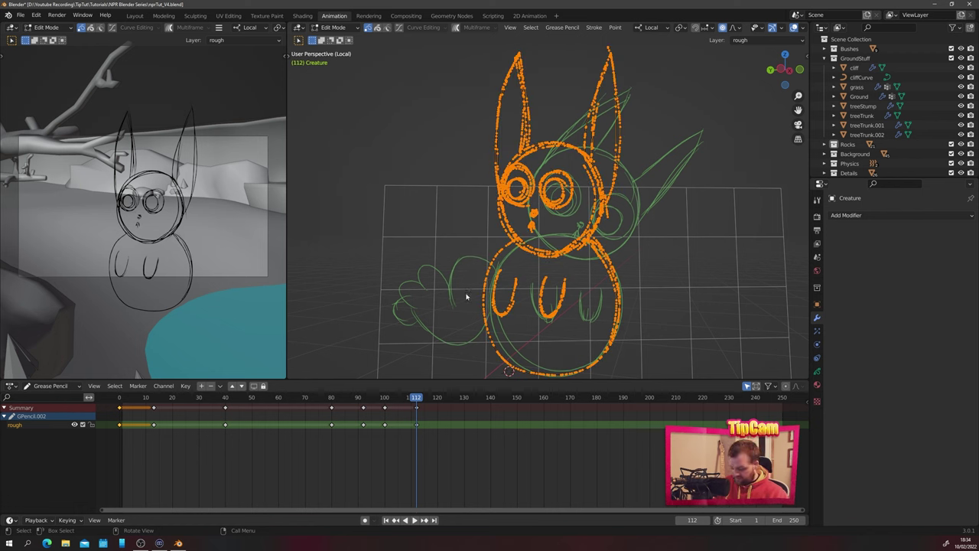
pyautogui.press('g')
pyautogui.click(477, 278)
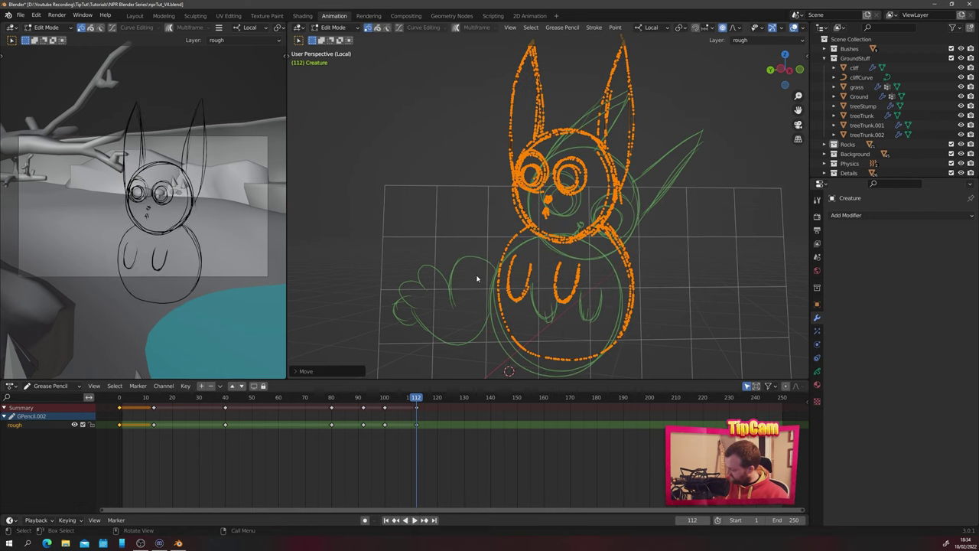
pyautogui.press('g')
pyautogui.click(390, 232)
# Move all strokes of the frame 100 drawing to the right along the local X axis
pyautogui.press('Down')
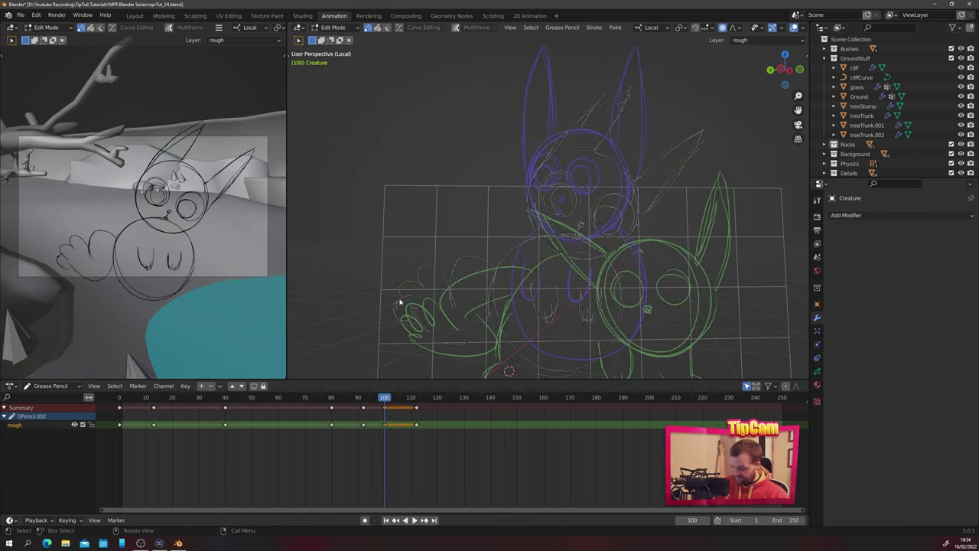
pyautogui.press('a')
pyautogui.press('g')
pyautogui.press('x')
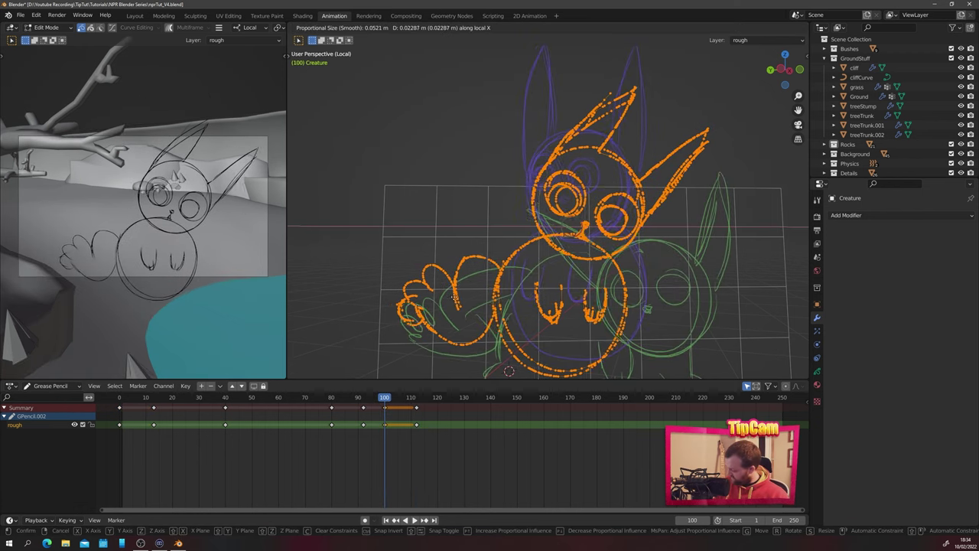
pyautogui.click(465, 293)
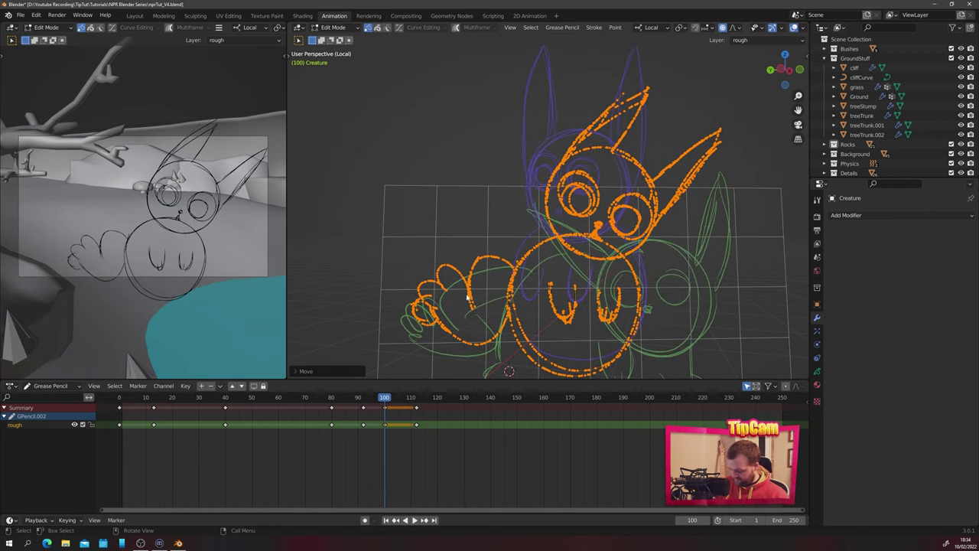
# Shift the last two keyframes of the rough layer to about frames 97 and 104, and play back the animation to check the timing
pyautogui.press('Down')
pyautogui.press('space')
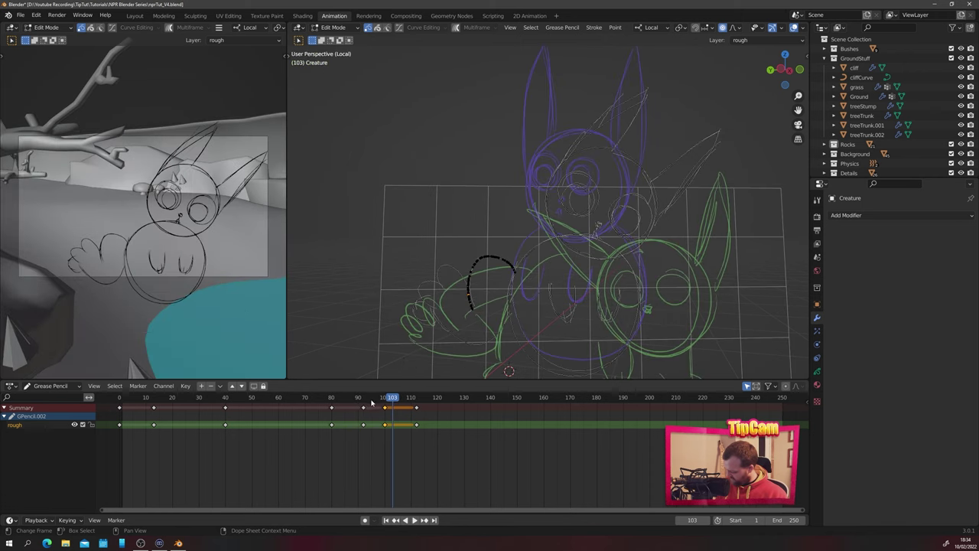
pyautogui.moveTo(383, 426)
pyautogui.mouseDown()
pyautogui.moveTo(373, 427)
pyautogui.moveTo(394, 399)
pyautogui.moveTo(386, 427)
pyautogui.mouseUp()
pyautogui.click(411, 437)
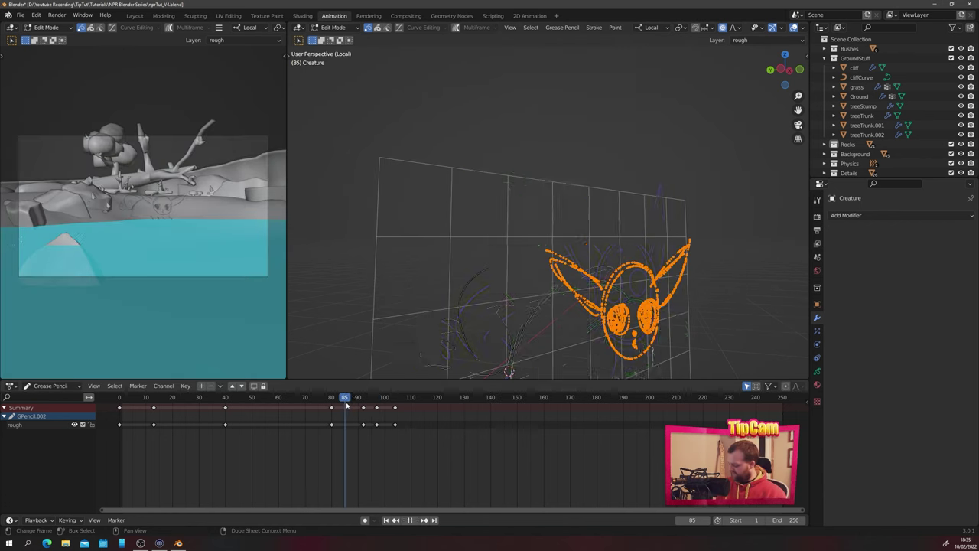
pyautogui.press('space')
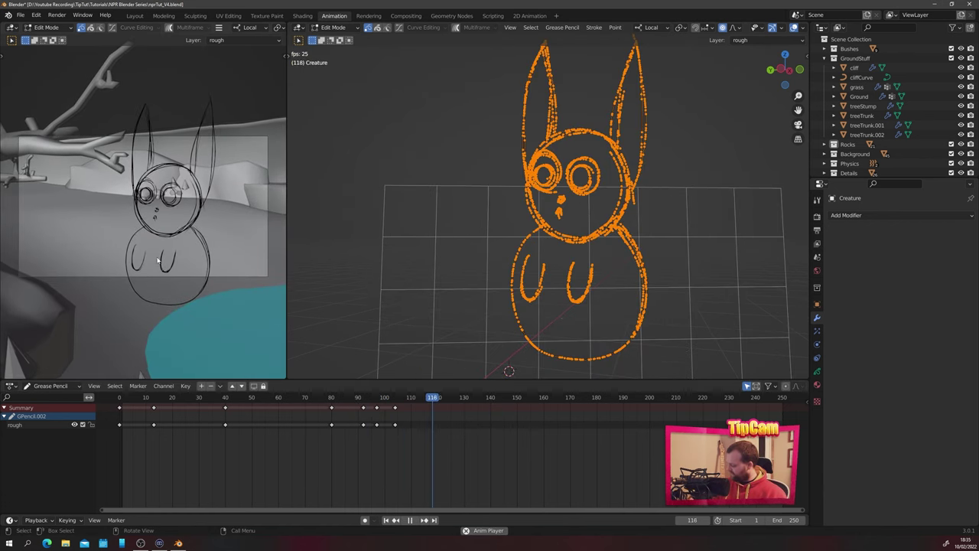
pyautogui.click(122, 401)
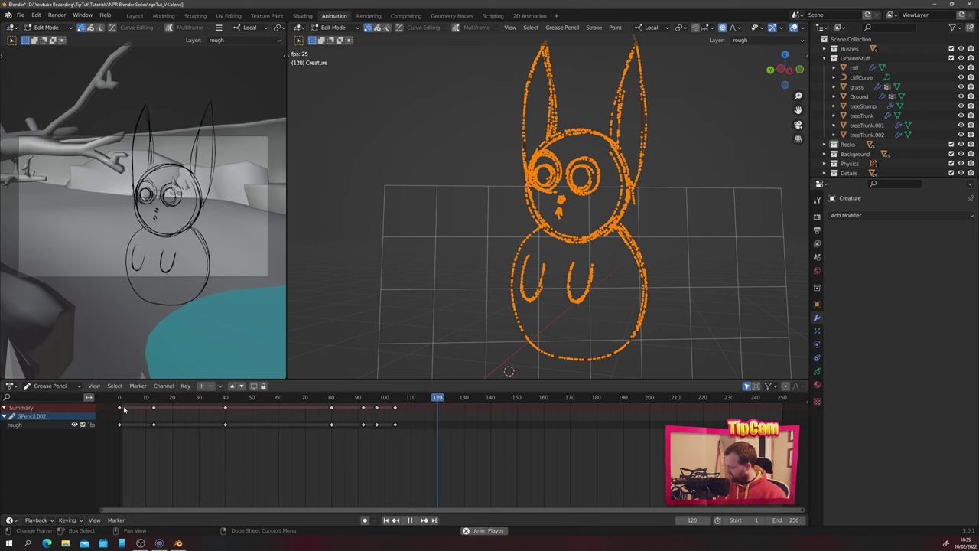
pyautogui.press('space')
pyautogui.click(459, 400)
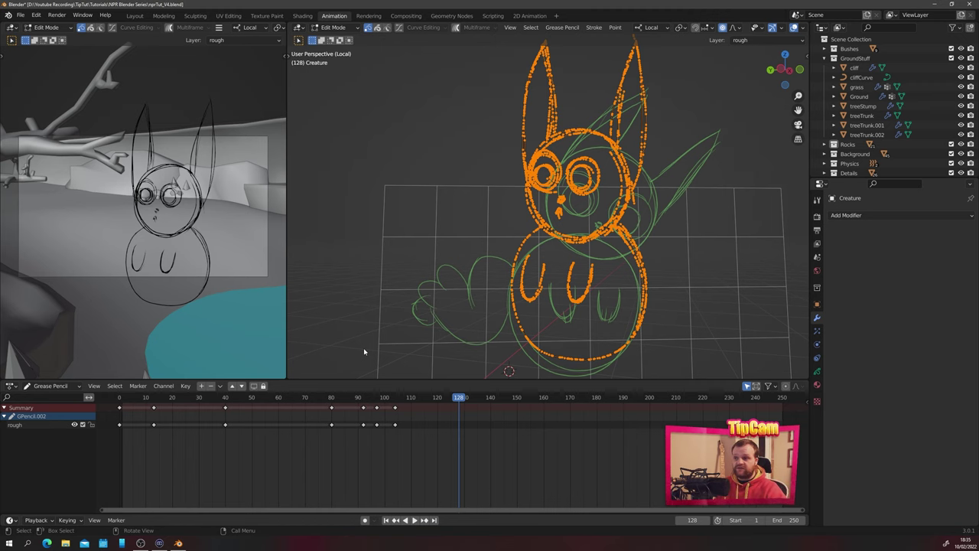
# In the Layout workspace, go to frame 140 and swing the camera round to look down on the creature and the water
pyautogui.click(133, 16)
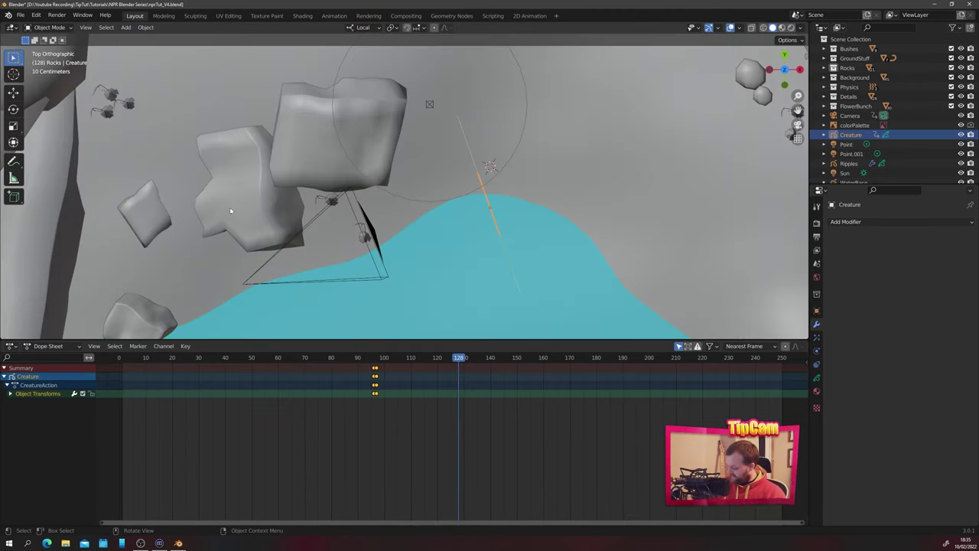
pyautogui.press('KP_0')
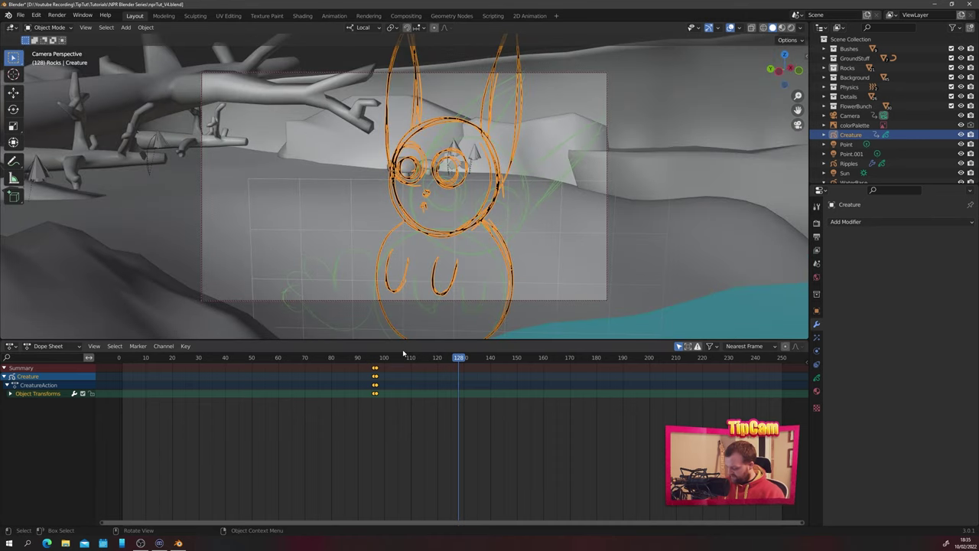
pyautogui.click(493, 382)
pyautogui.moveTo(493, 382); pyautogui.dragTo(492, 380)
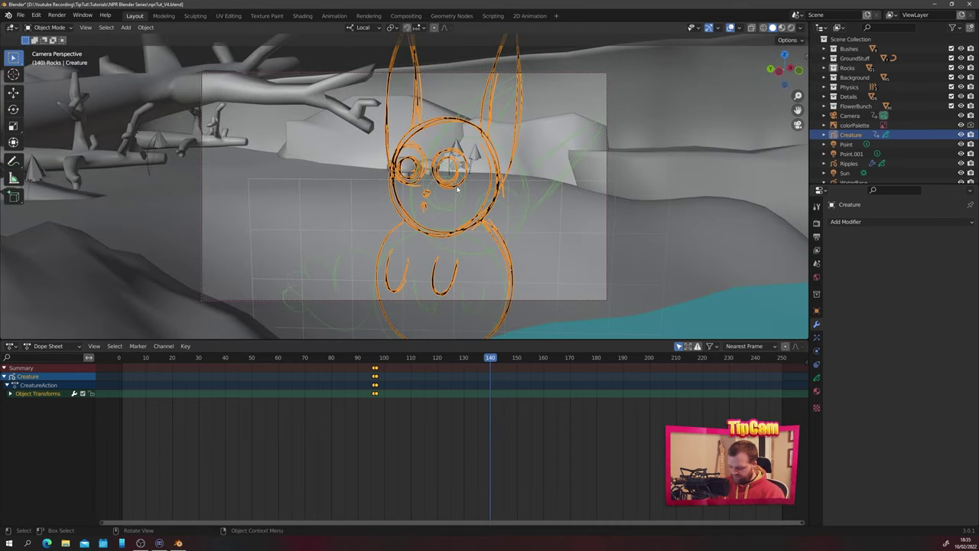
pyautogui.moveTo(431, 174); pyautogui.dragTo(344, 101, button='middle')
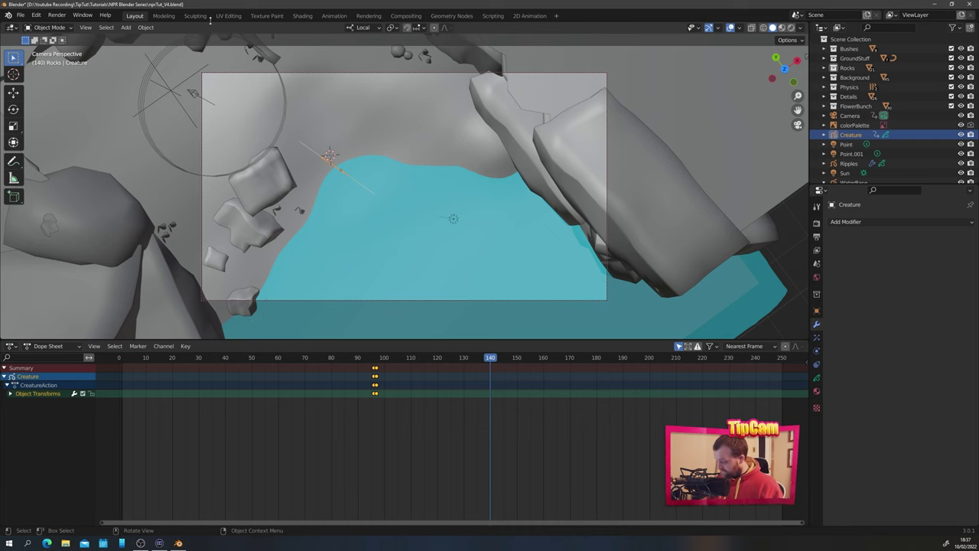
# In the Animation workspace, put the creature in Draw Mode and insert a blank keyframe on its rough layer at frame 140
pyautogui.click(336, 16)
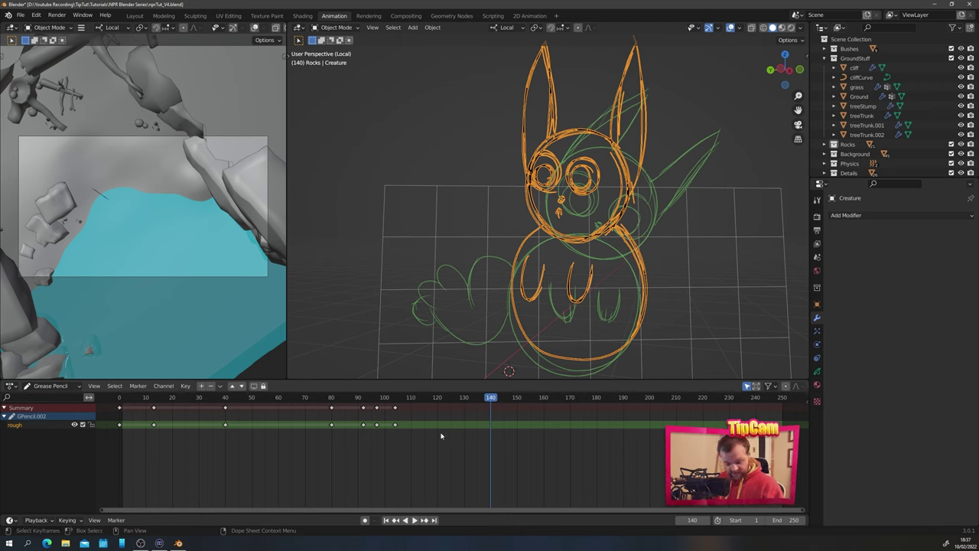
pyautogui.hotkey('ctrl', 'Tab')
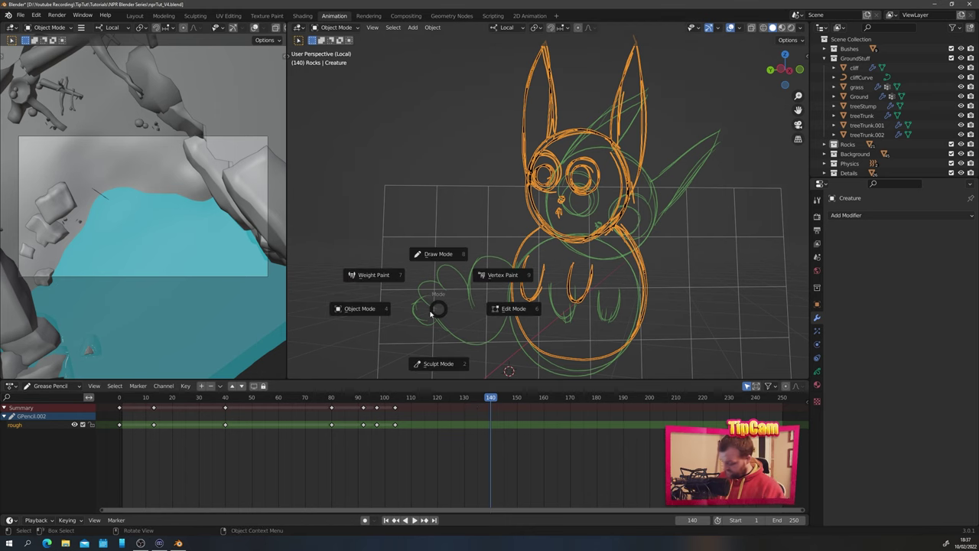
pyautogui.click(436, 260)
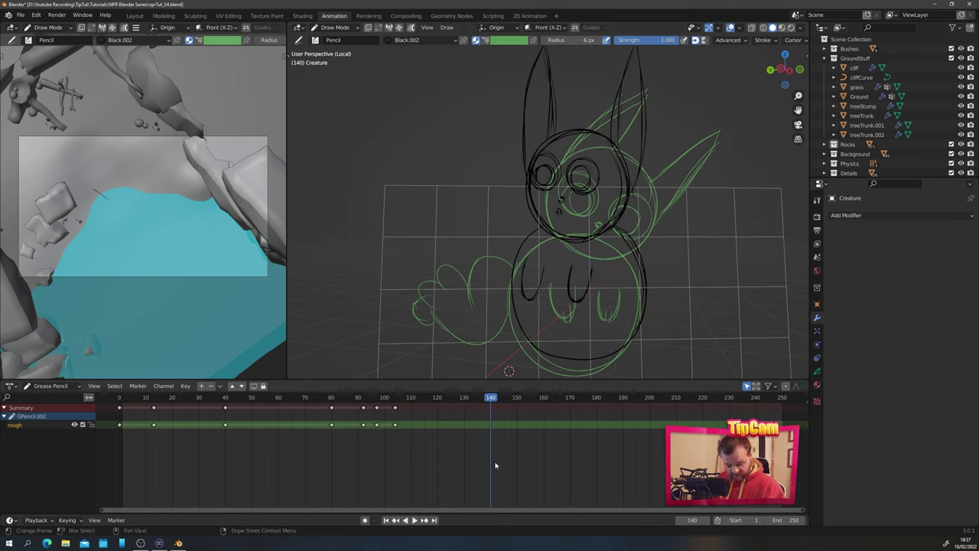
pyautogui.press('i')
pyautogui.click(449, 463)
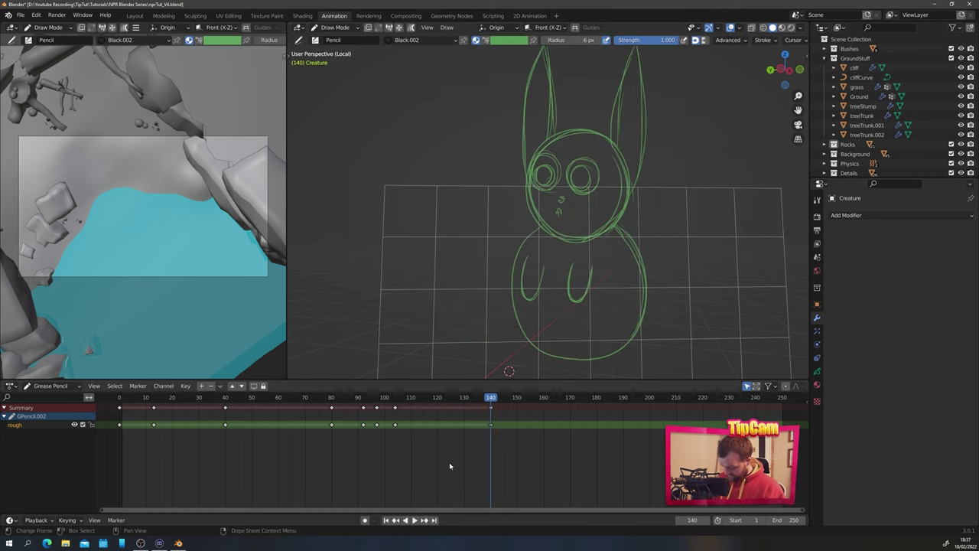
pyautogui.moveTo(491, 402); pyautogui.dragTo(490, 401)
pyautogui.press('Escape')
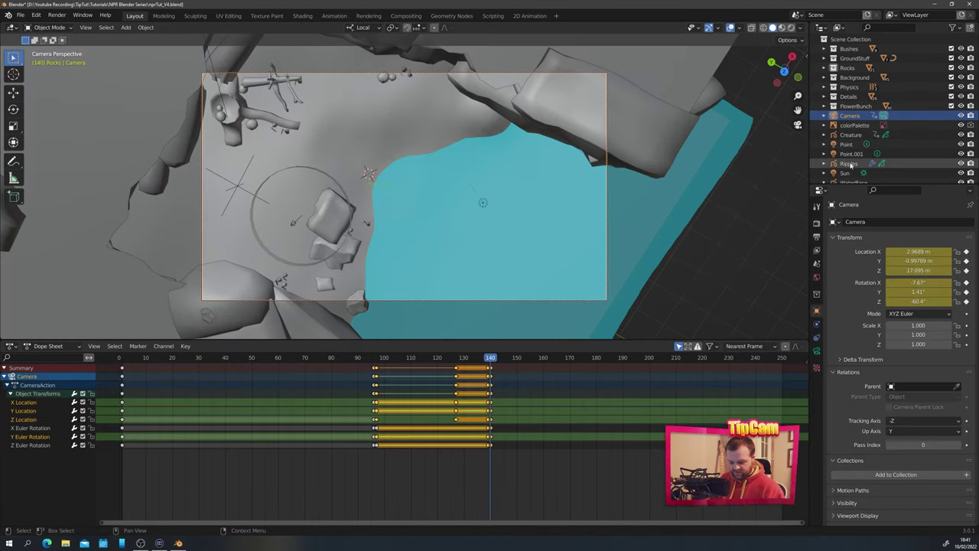
# Snap the 3D cursor to the Creature object in the Layout workspace
pyautogui.scroll(-2, 850, 137)
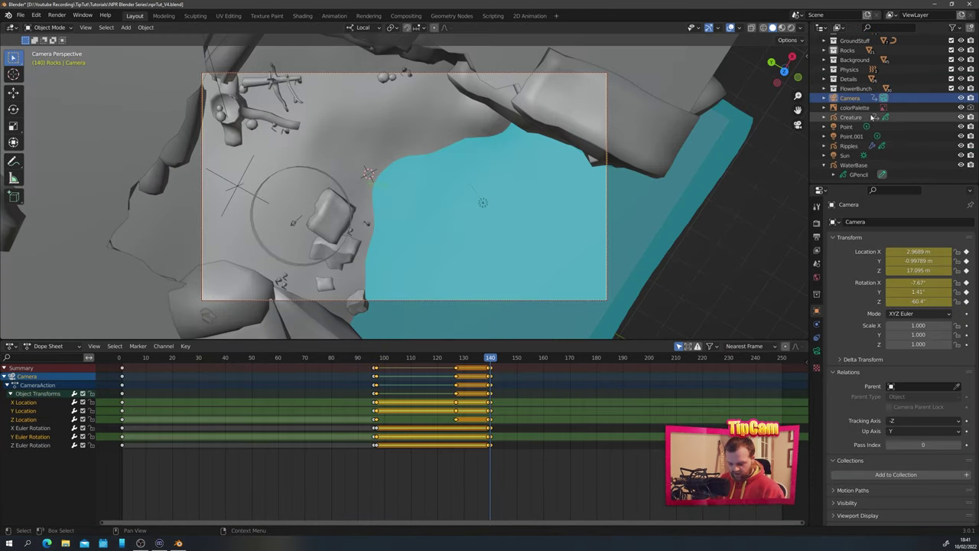
pyautogui.click(849, 117)
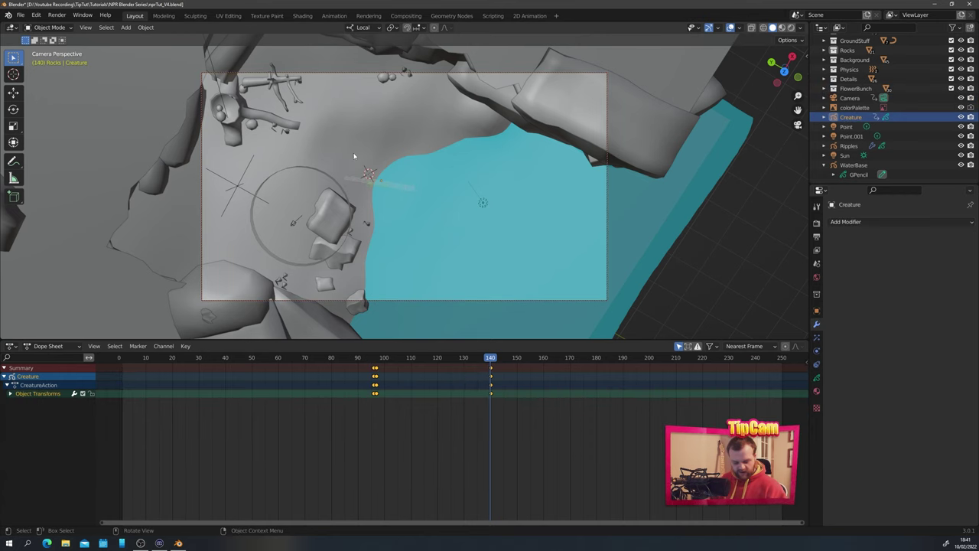
pyautogui.hotkey('shift', 's')
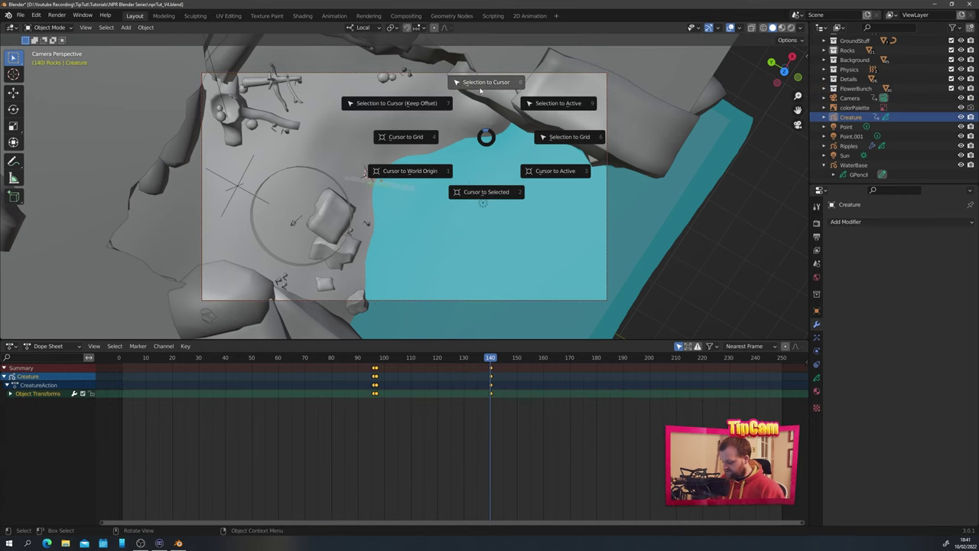
pyautogui.click(485, 192)
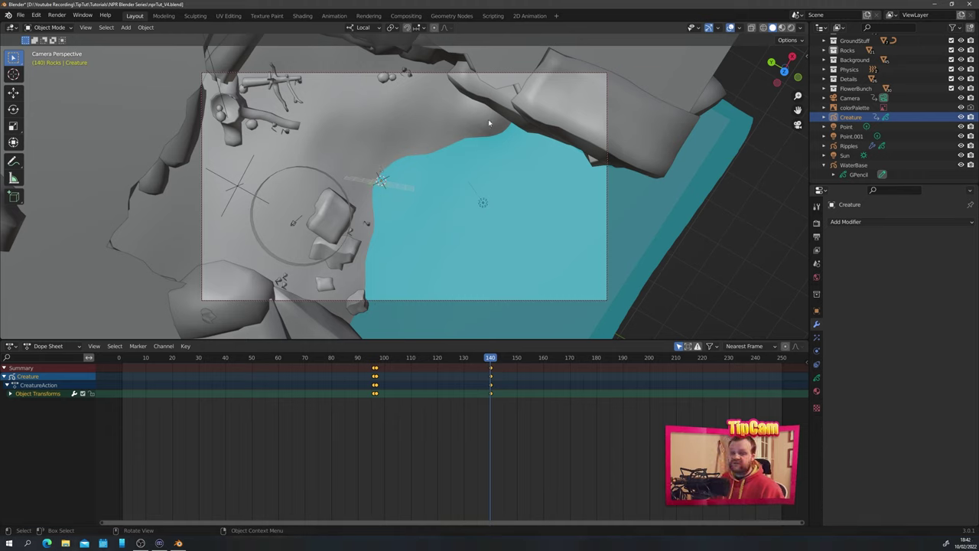
# Add a blank Grease Pencil object at the 3D cursor and move it from the Rocks collection into the Scene Collection
pyautogui.hotkey('shift', 'a')
pyautogui.moveTo(495, 114)
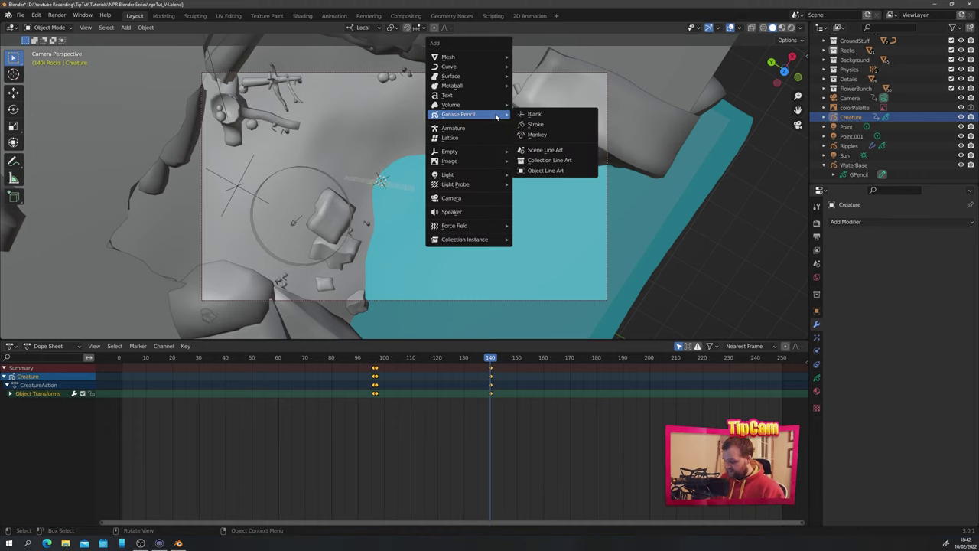
pyautogui.click(538, 117)
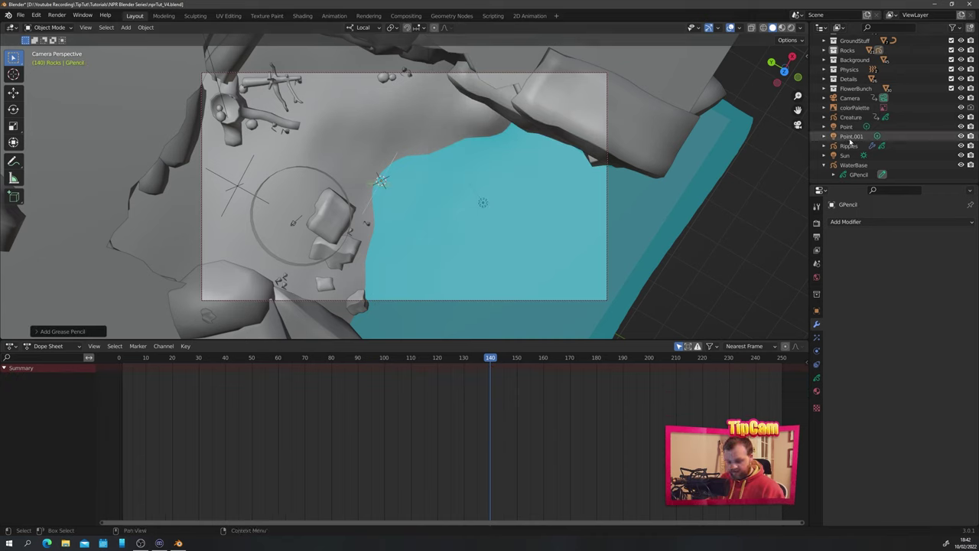
pyautogui.scroll(2, 858, 139)
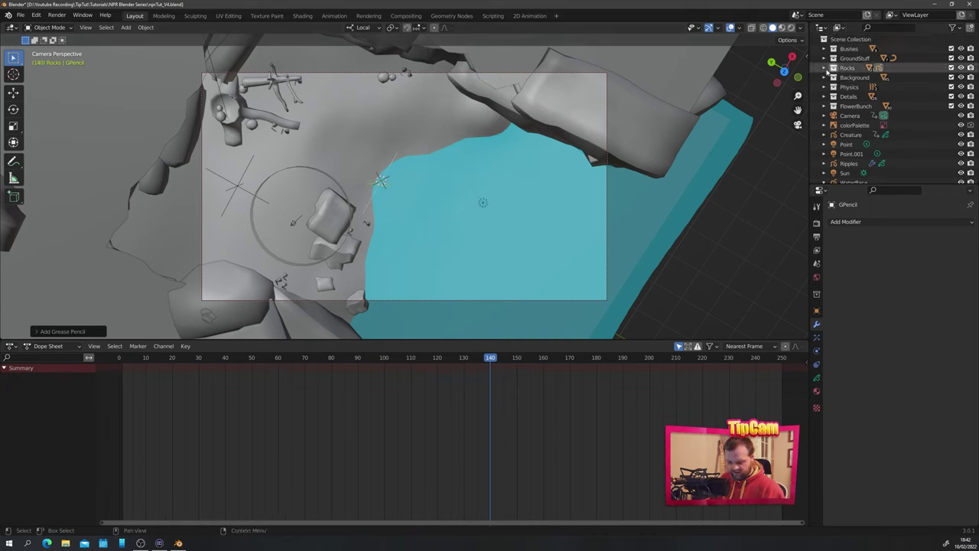
pyautogui.click(825, 68)
pyautogui.moveTo(859, 79); pyautogui.dragTo(852, 41)
pyautogui.click(825, 68)
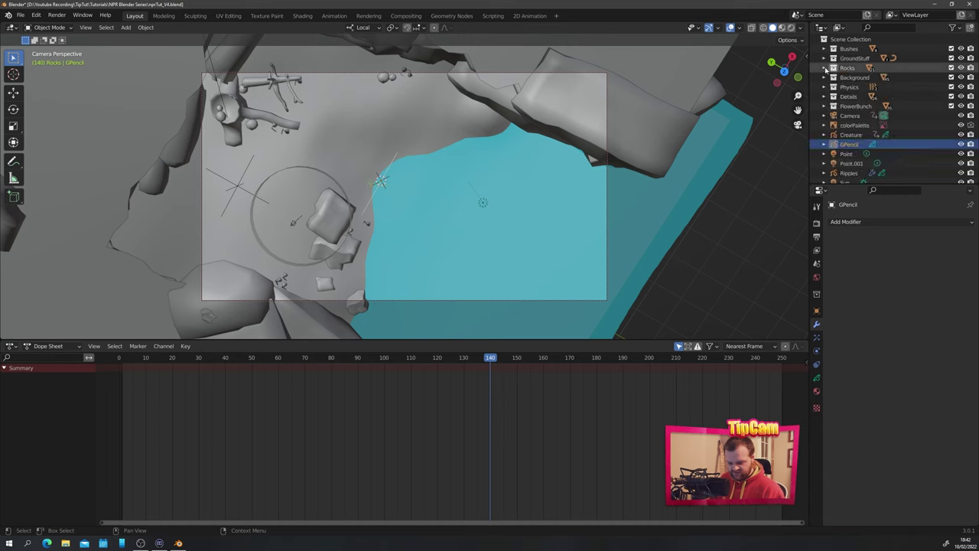
# Rename the new Grease Pencil object as Creature2
pyautogui.scroll(-2, 841, 115)
pyautogui.doubleClick(847, 117)
pyautogui.write('Creature2')
pyautogui.press('Return')
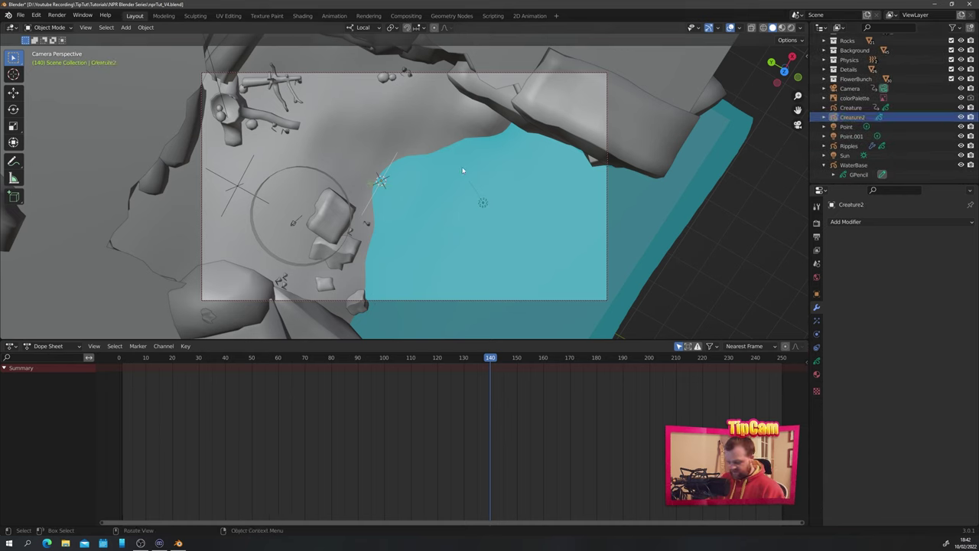
# In the Animation workspace, view Creature2 from an angle, select it and put it in Draw Mode
pyautogui.click(333, 16)
pyautogui.moveTo(450, 176)
pyautogui.mouseDown(button='middle')
pyautogui.moveTo(510, 225)
pyautogui.moveTo(575, 221)
pyautogui.mouseUp(button='middle')
pyautogui.scroll(-8, 574, 221)
pyautogui.scroll(-6, 860, 119)
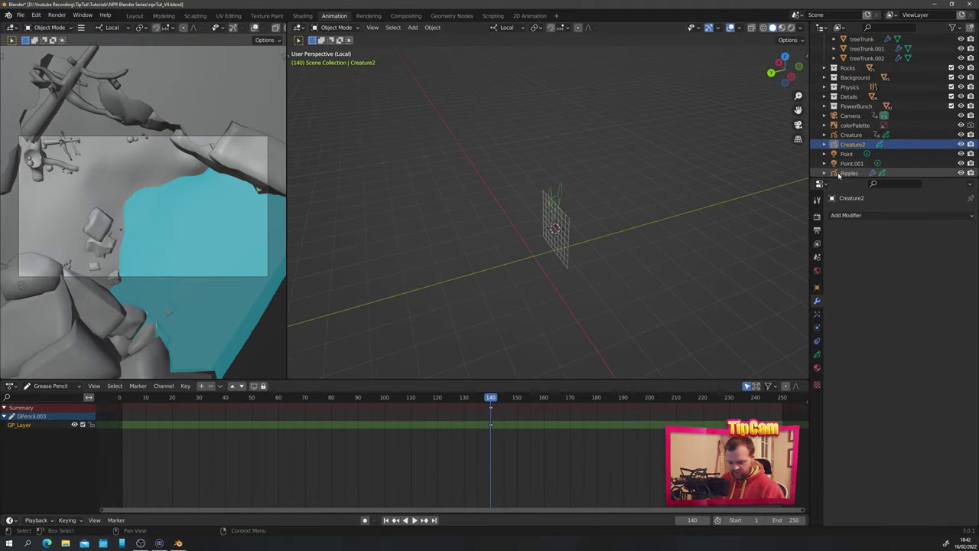
pyautogui.click(848, 130)
pyautogui.click(849, 121)
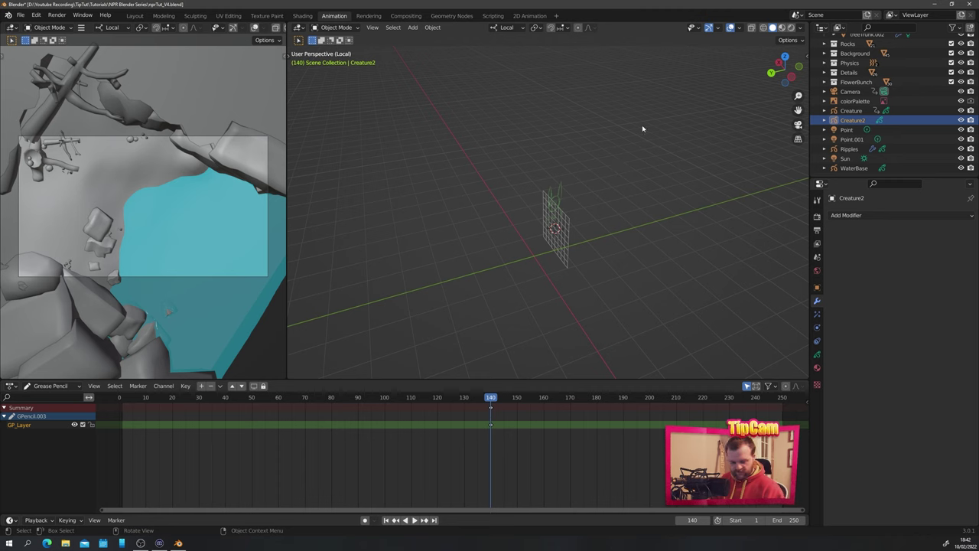
pyautogui.hotkey('ctrl', 'Tab')
pyautogui.click(641, 72)
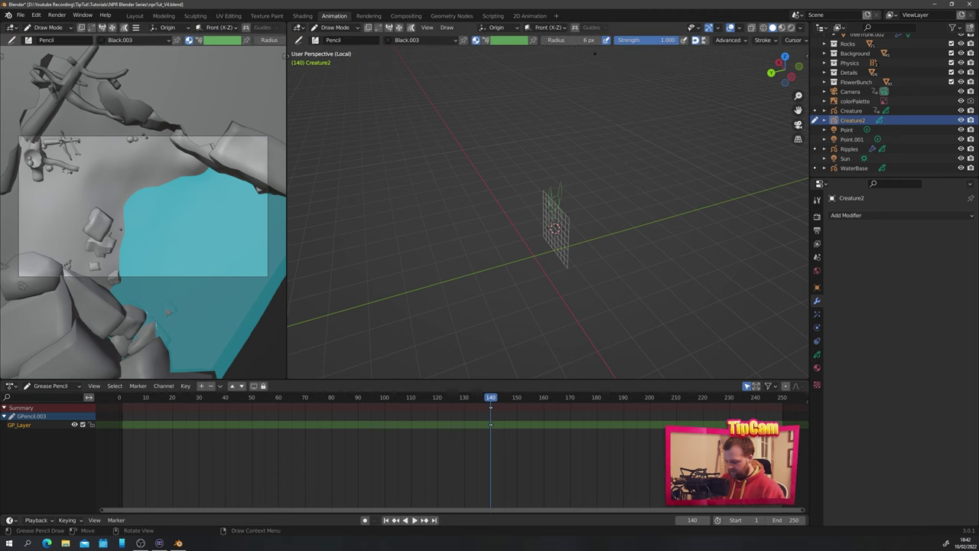
# Set the drawing plane to Top (X-Y) and sketch a loose circle around the 3D cursor on frame 140 as the creature's body
pyautogui.click(532, 31)
pyautogui.click(520, 86)
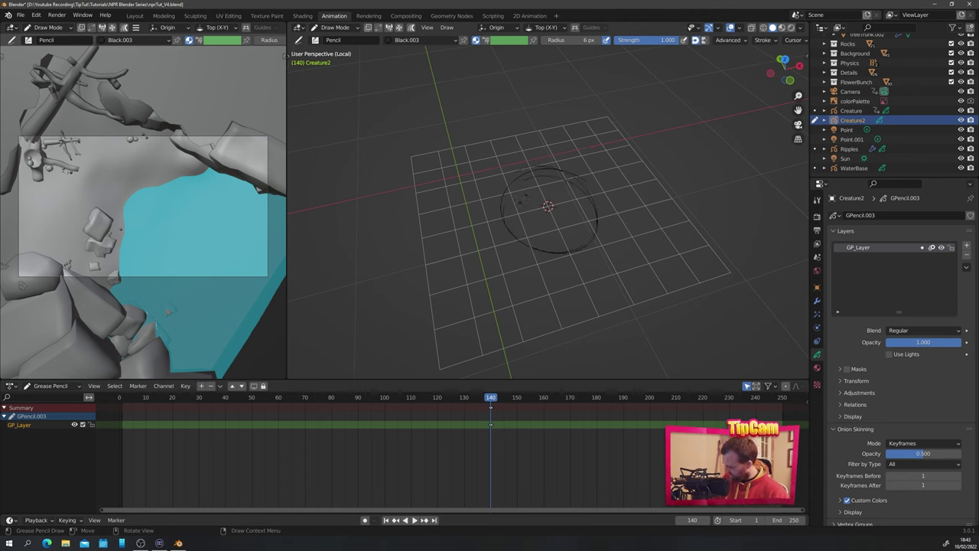
pyautogui.moveTo(488, 398); pyautogui.dragTo(491, 399)
pyautogui.moveTo(592, 199)
pyautogui.mouseDown()
pyautogui.moveTo(590, 234)
pyautogui.moveTo(563, 251)
pyautogui.moveTo(588, 192)
pyautogui.mouseUp()
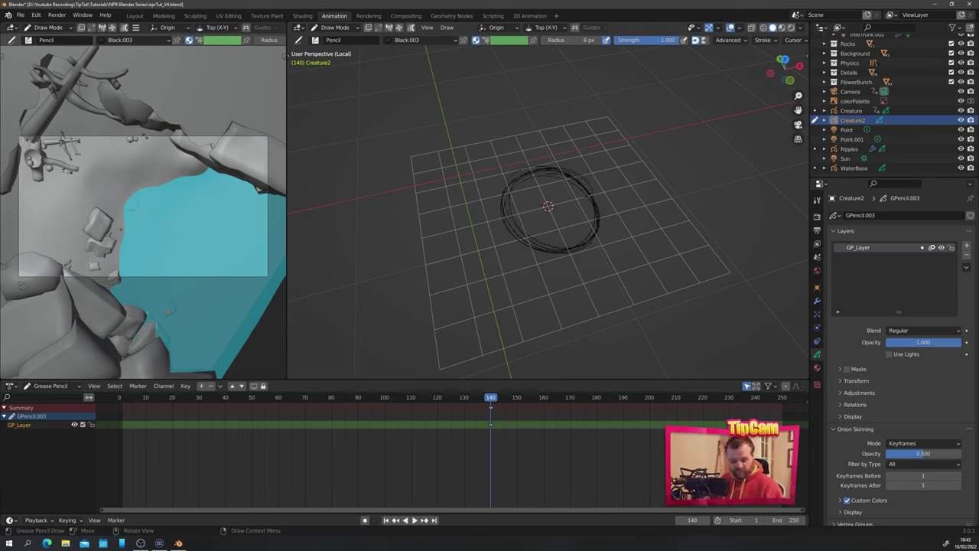
# In Object Mode, raise Creature2 about 0.11 m along its local Z axis
pyautogui.hotkey('ctrl', 'Tab')
pyautogui.click(517, 125)
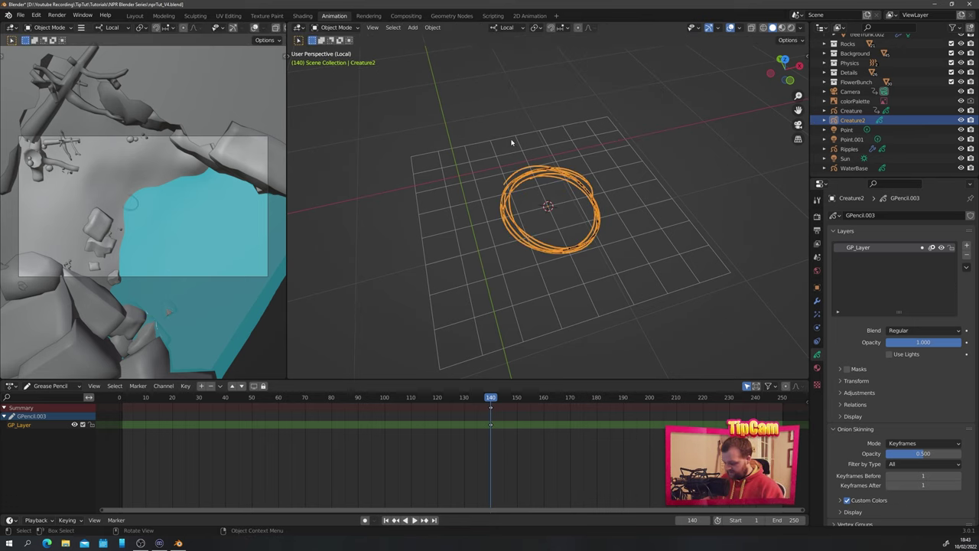
pyautogui.press('g')
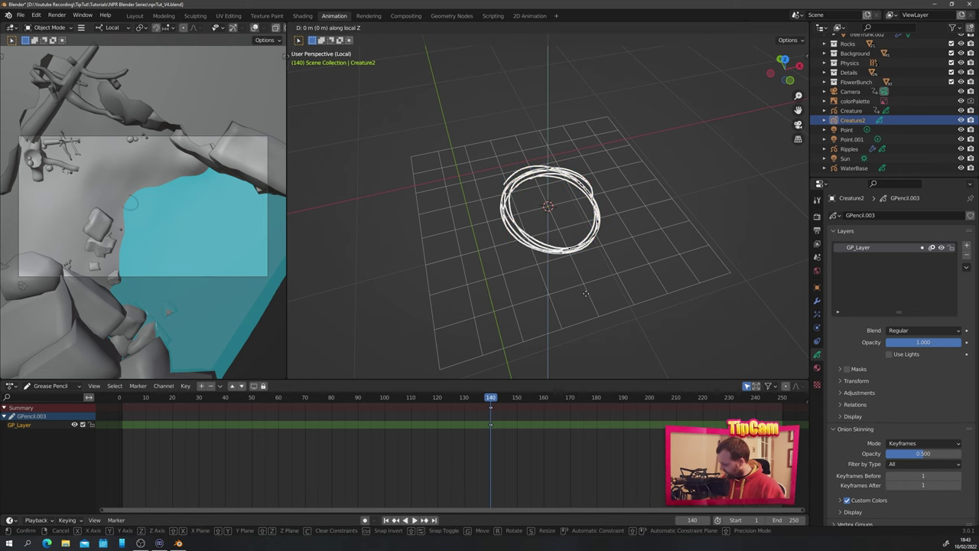
pyautogui.press('z')
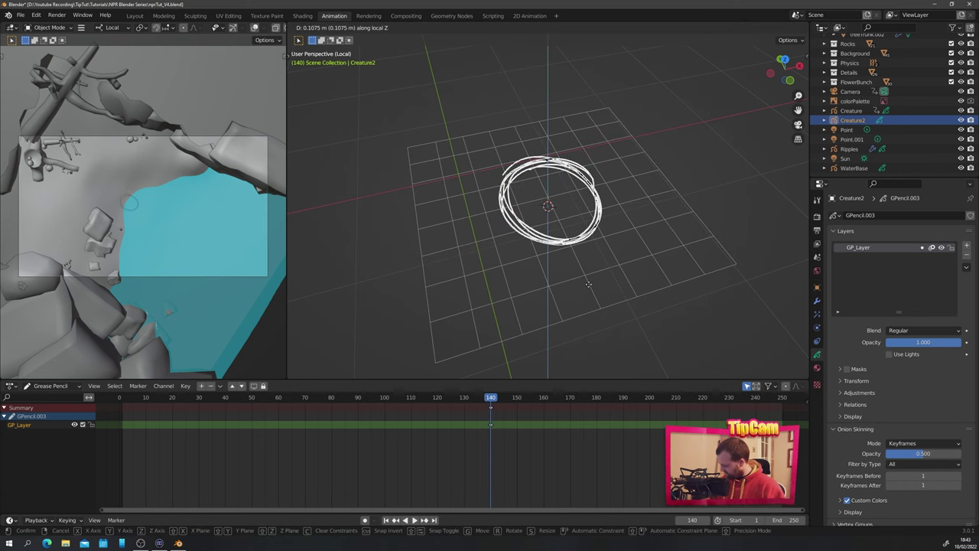
pyautogui.click(590, 288)
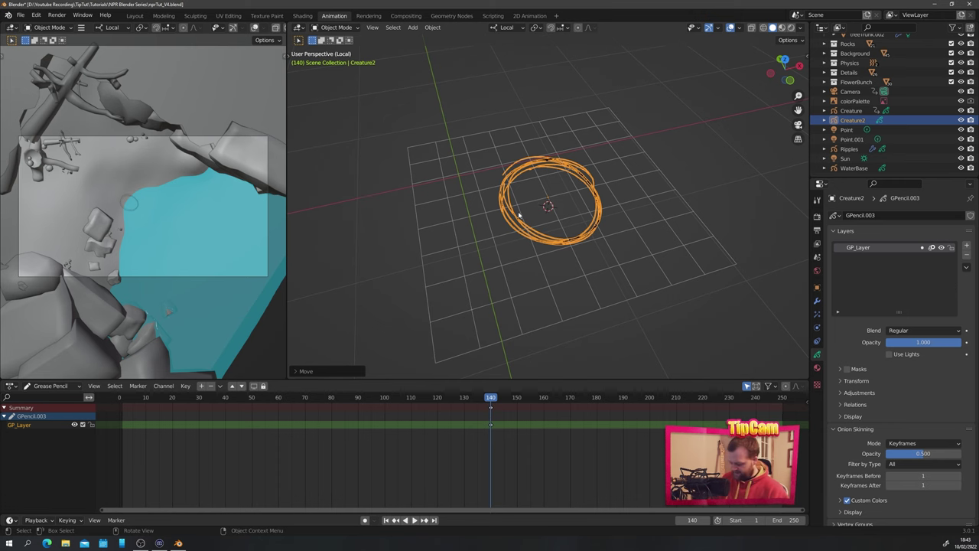
# In Draw Mode, sketch the creature's neck, head, flippers and shell details around the body circle of Creature2 on frame 140
pyautogui.hotkey('ctrl', 'Tab')
pyautogui.click(538, 188)
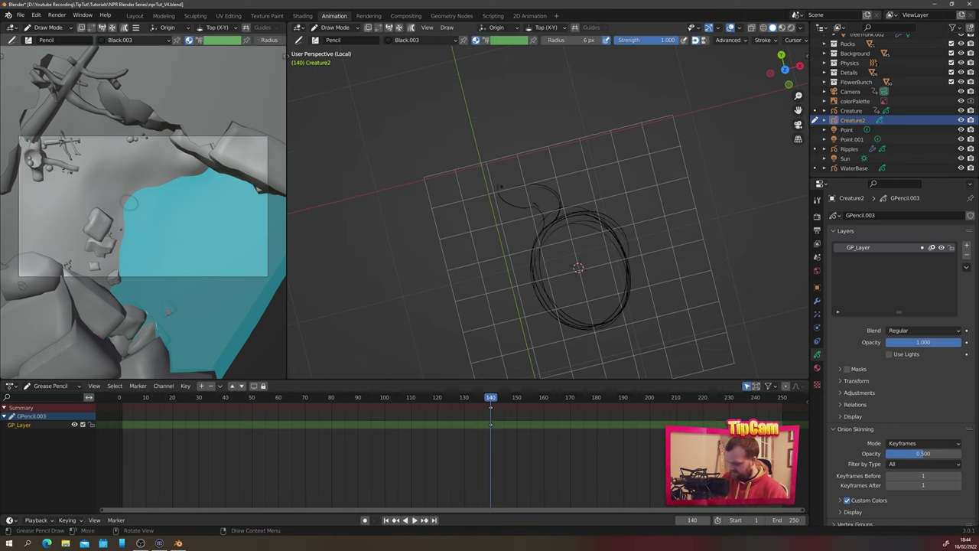
pyautogui.moveTo(540, 166)
pyautogui.mouseDown()
pyautogui.moveTo(521, 168)
pyautogui.moveTo(488, 196)
pyautogui.moveTo(525, 163)
pyautogui.mouseUp()
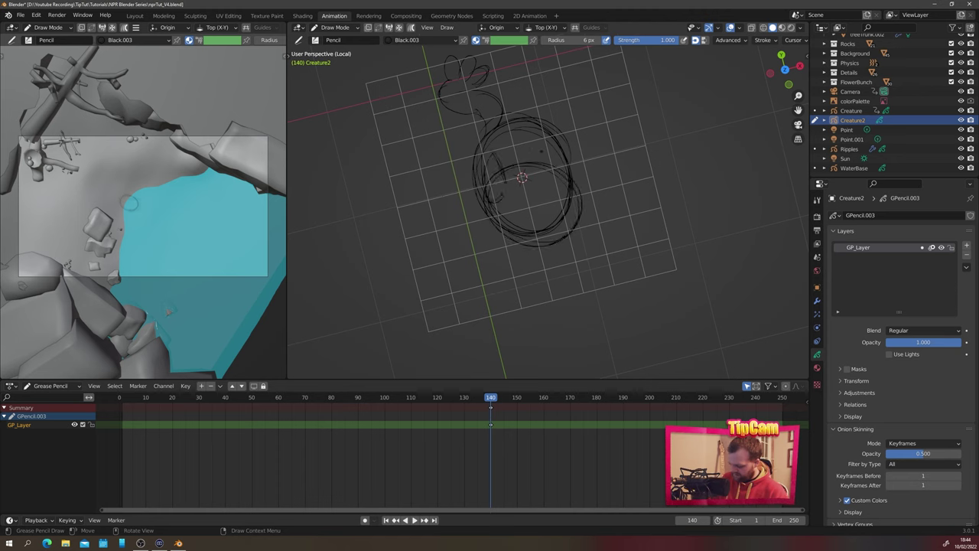
pyautogui.moveTo(572, 172); pyautogui.dragTo(570, 214)
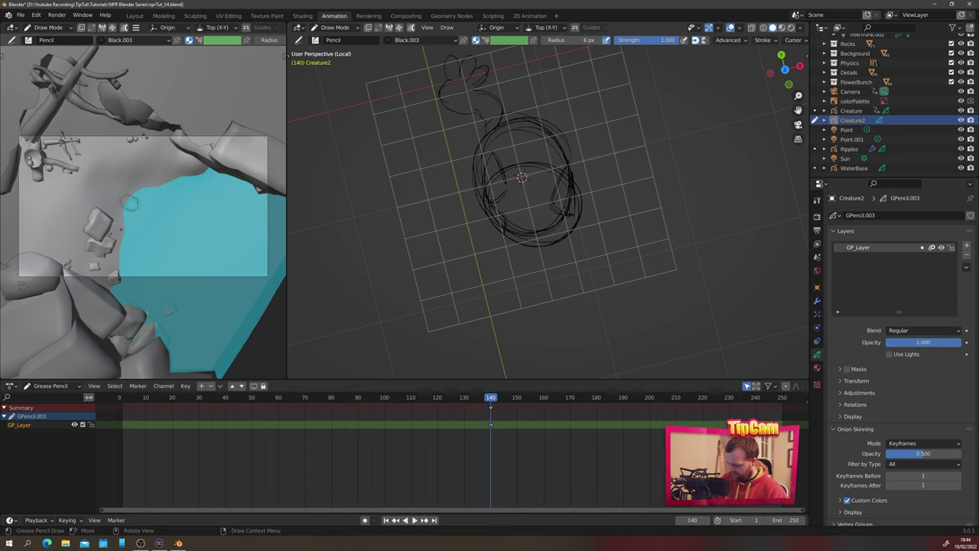
pyautogui.moveTo(487, 206); pyautogui.dragTo(542, 246)
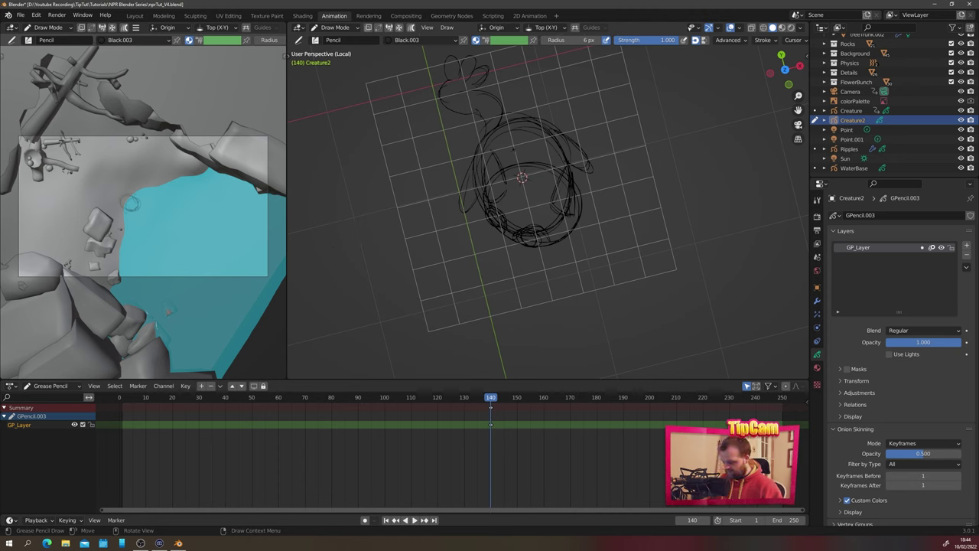
# In Object Mode, raise Creature2 a little further along its local Z axis
pyautogui.hotkey('ctrl', 'Tab')
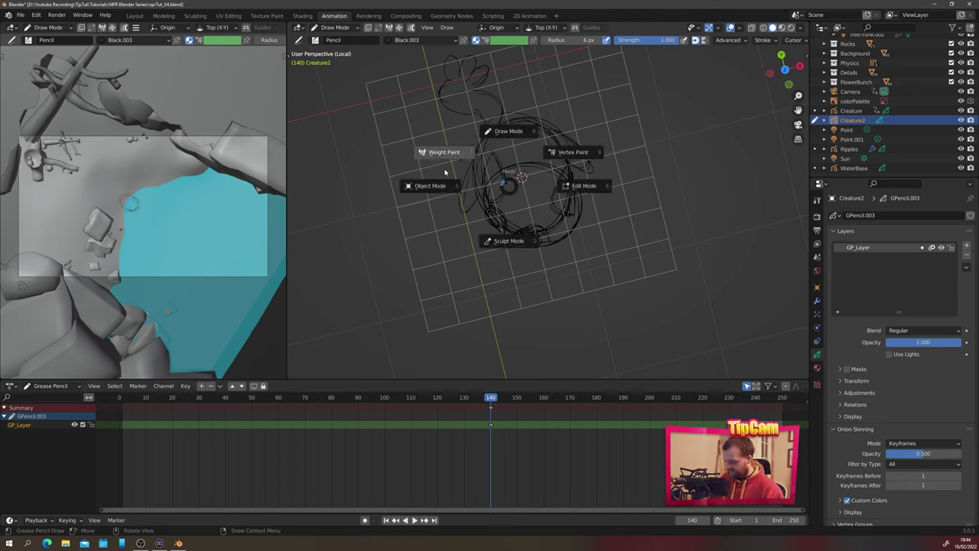
pyautogui.click(453, 180)
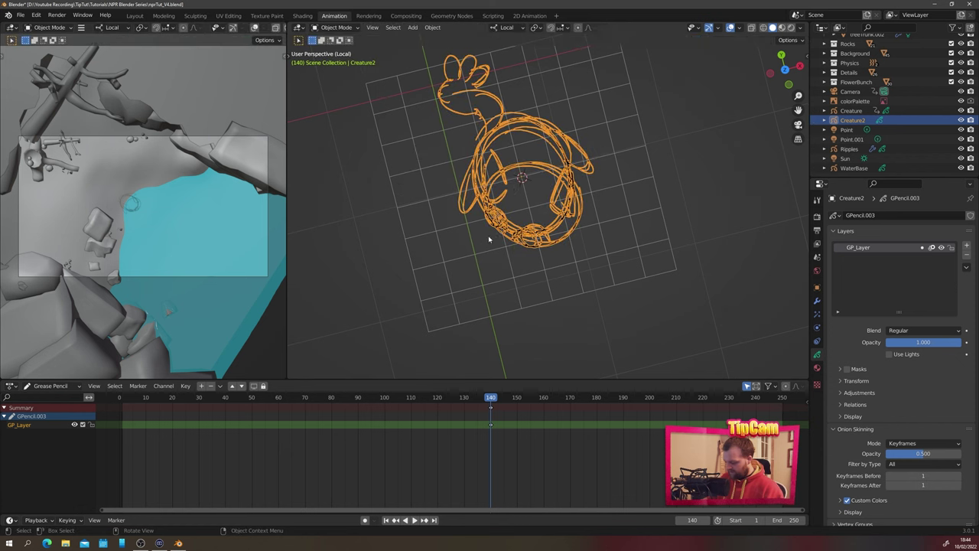
pyautogui.press('g')
pyautogui.press('z')
pyautogui.press('z')
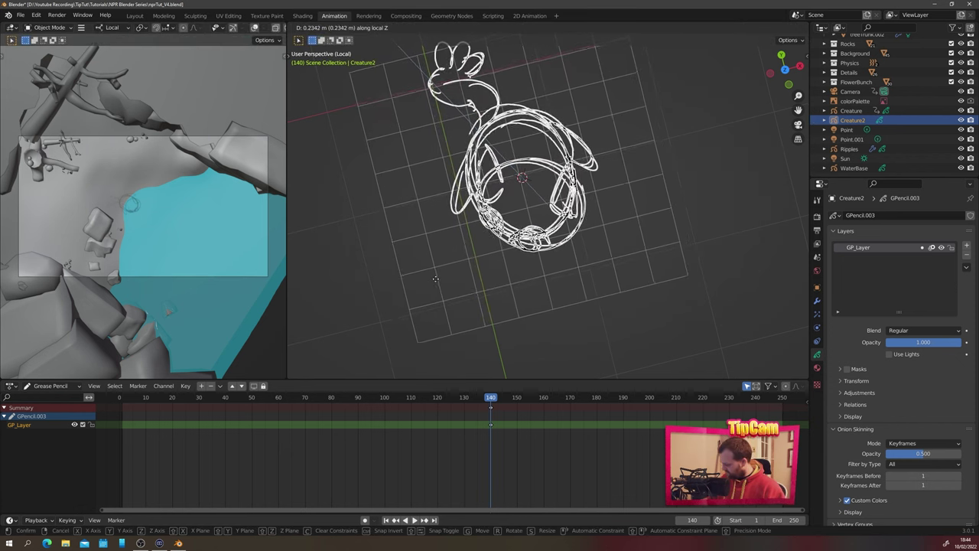
pyautogui.click(433, 285)
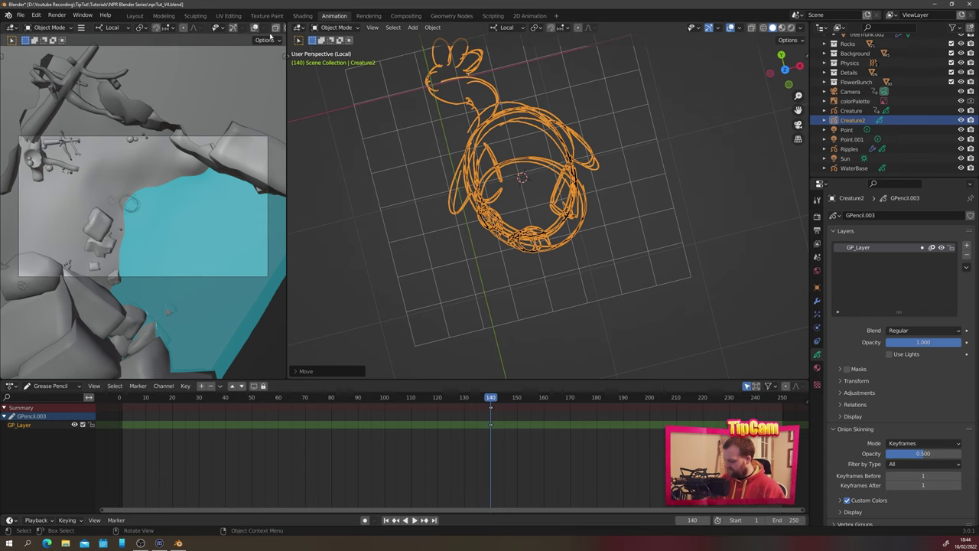
# Check Creature2's height above the ground and water in the Layout scene, and examine the drawing again in the Animation workspace
pyautogui.click(133, 17)
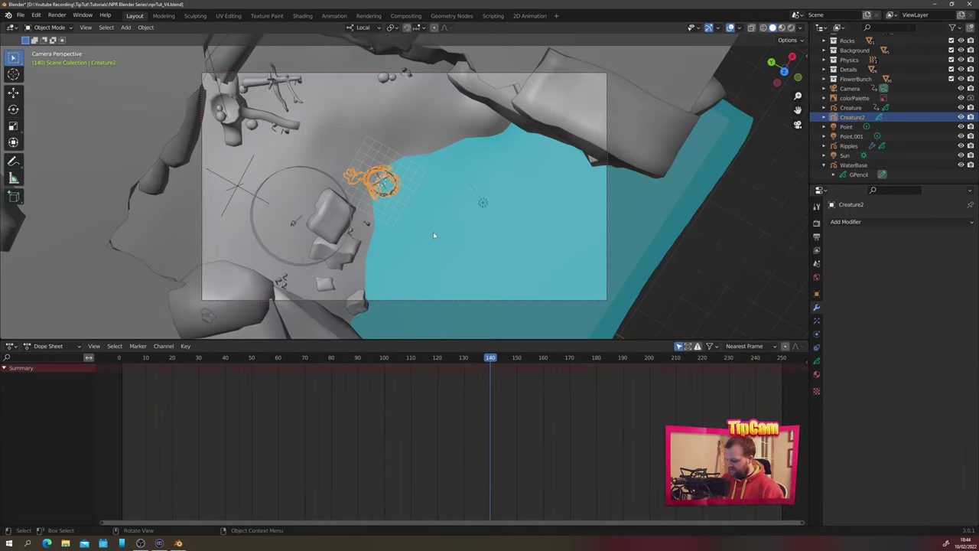
pyautogui.moveTo(437, 225); pyautogui.dragTo(394, 202, button='middle')
pyautogui.press('KP_Decimal')
pyautogui.scroll(-3, 435, 174)
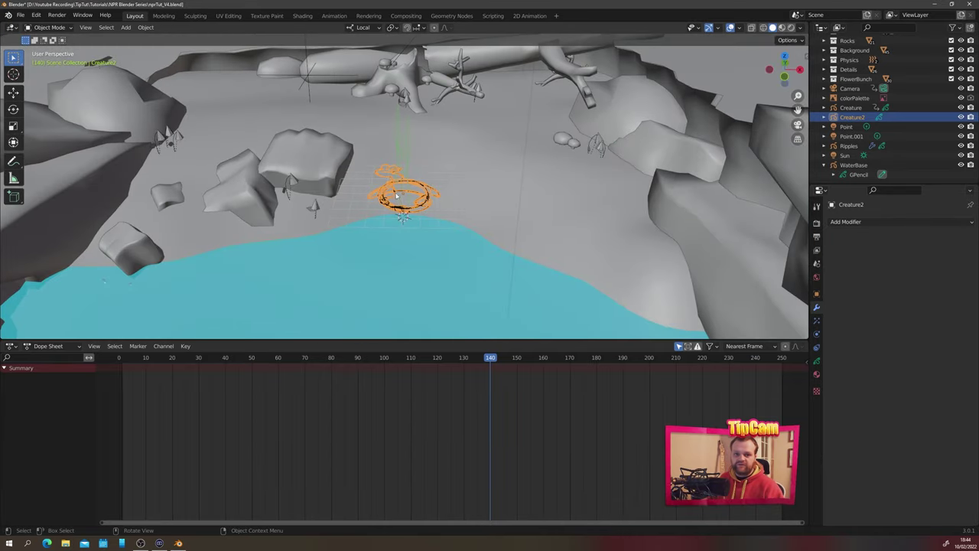
pyautogui.click(335, 15)
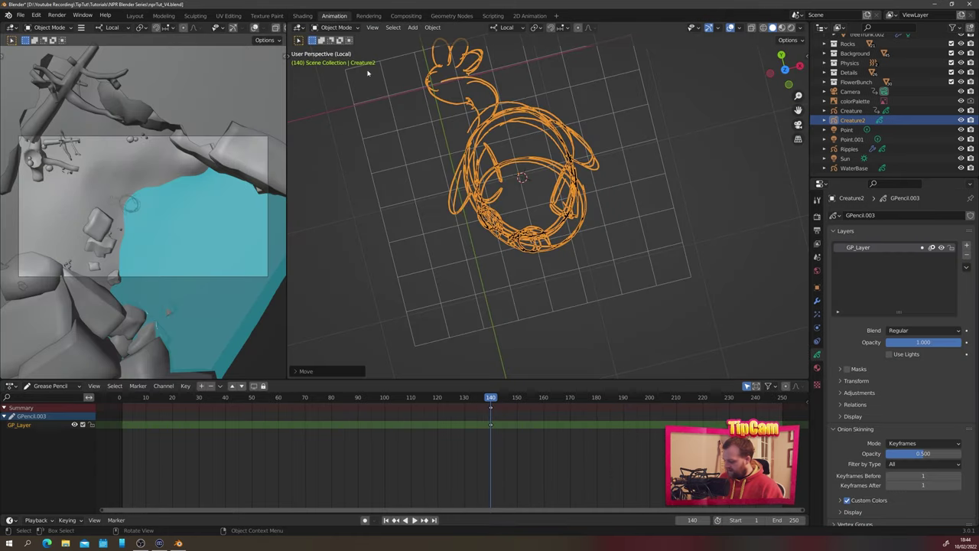
pyautogui.scroll(4, 128, 219)
pyautogui.scroll(-3, 135, 213)
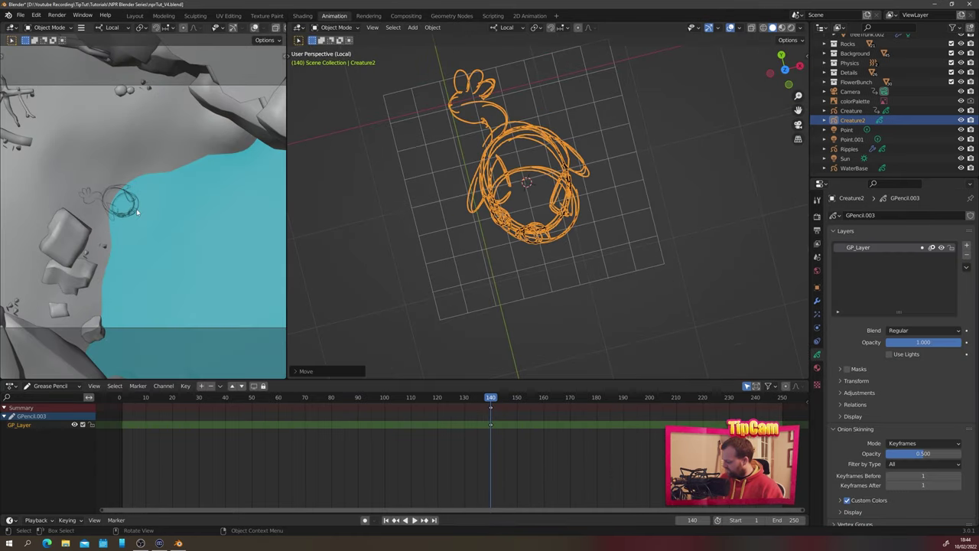
pyautogui.moveTo(473, 197); pyautogui.dragTo(416, 296, button='middle')
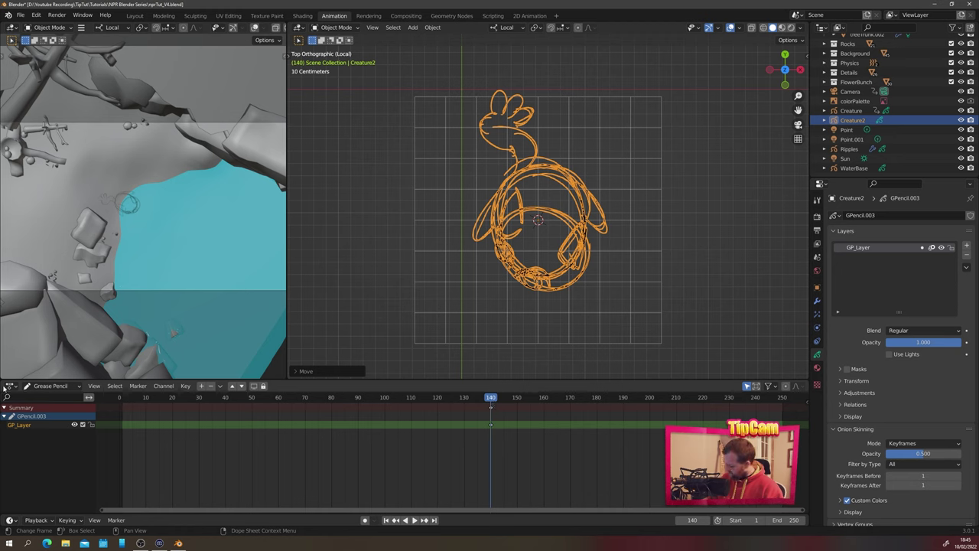
# Go to frame 200, select the Camera and, in the Layout workspace's camera view, raise it about 0.94 m along global Z
pyautogui.click(6, 387)
pyautogui.click(145, 409)
pyautogui.press('space')
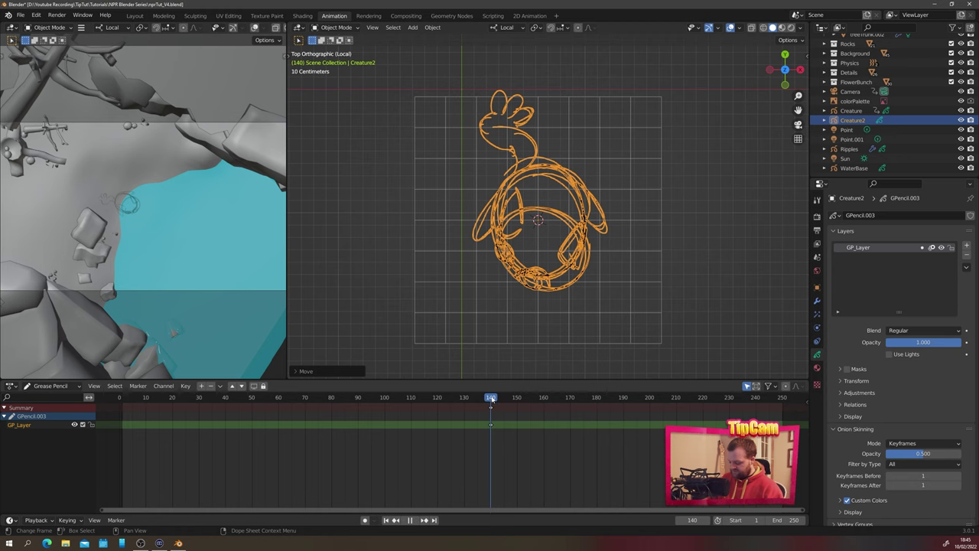
pyautogui.moveTo(491, 400); pyautogui.dragTo(650, 416)
pyautogui.press('space')
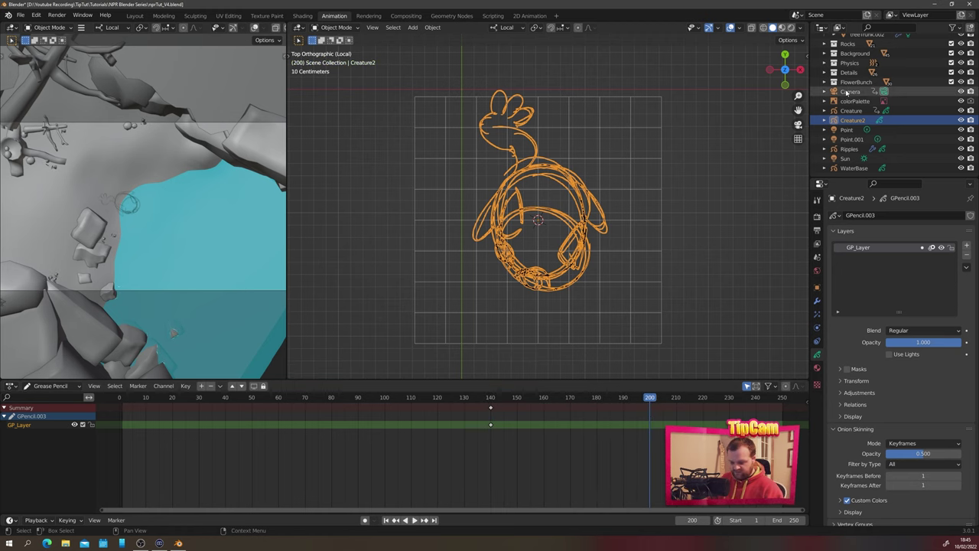
pyautogui.click(851, 91)
pyautogui.click(135, 15)
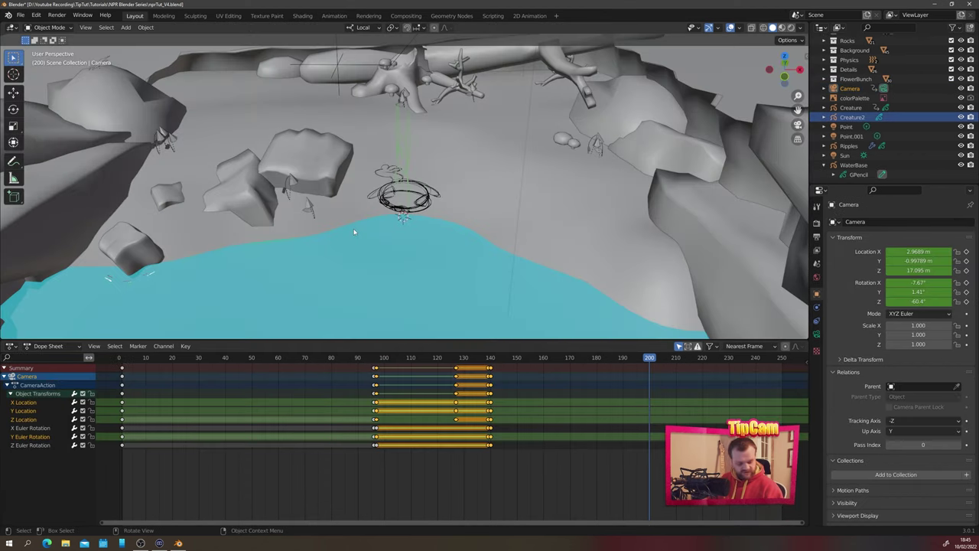
pyautogui.press('KP_0')
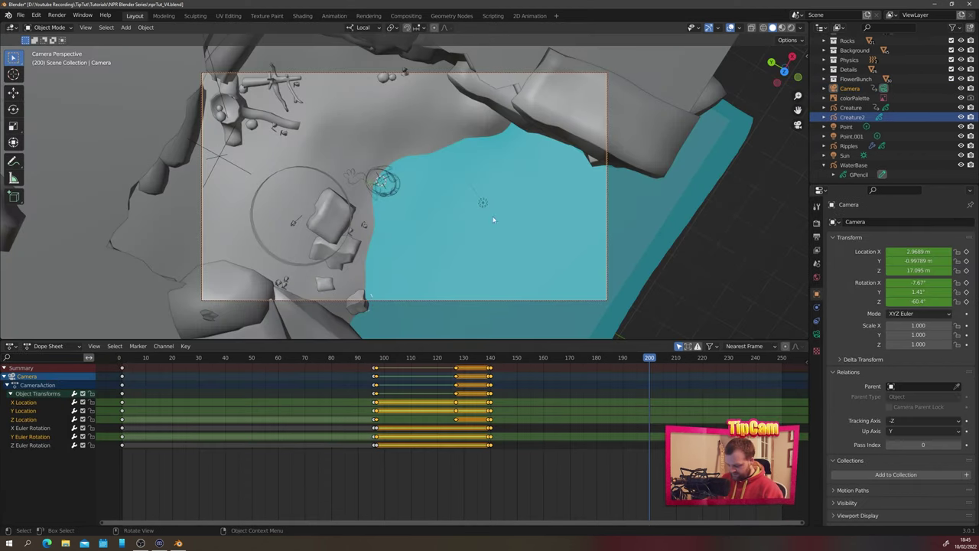
pyautogui.press('g')
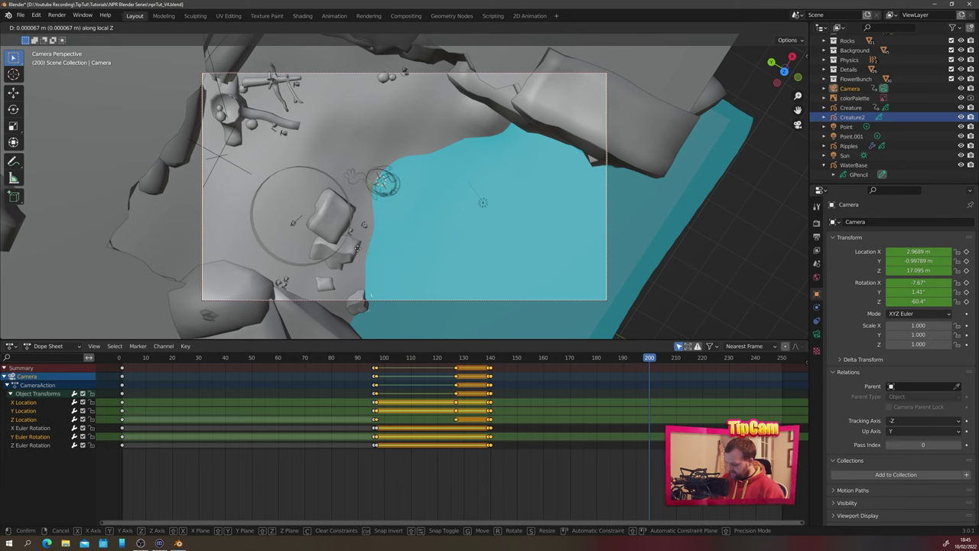
pyautogui.press('z')
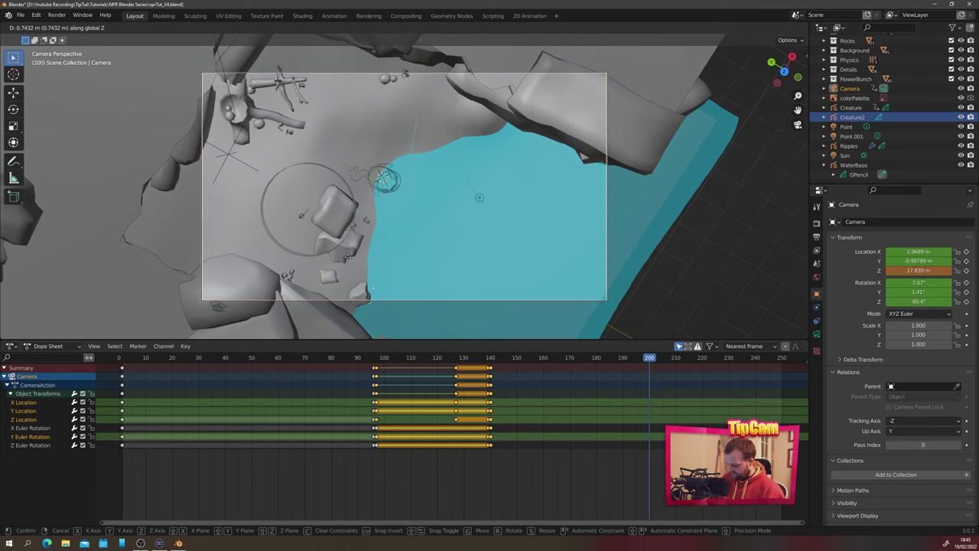
pyautogui.click(365, 255)
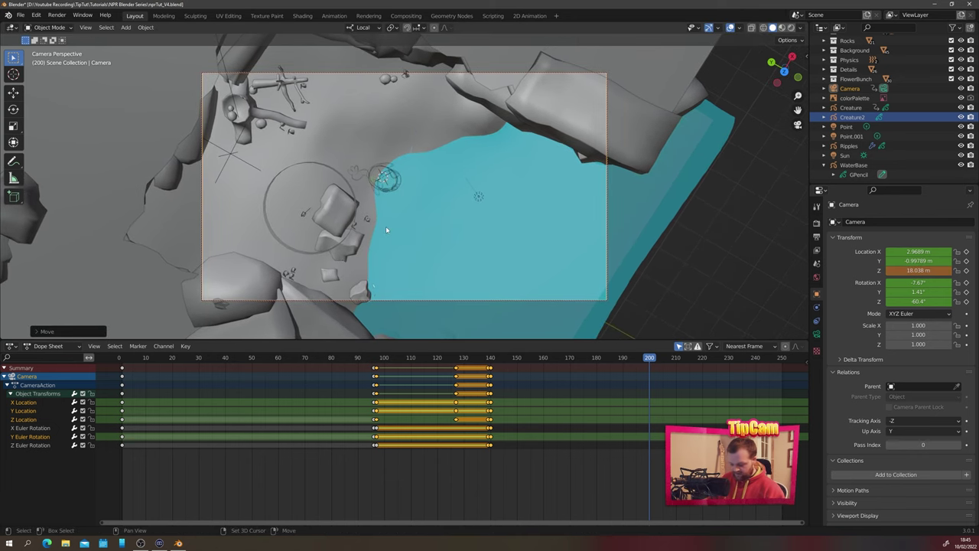
# Shift the camera to X 2.9187 m, Y -0.67251 m and keyframe its location and rotation on frame 200
pyautogui.keyDown('shift'); pyautogui.moveTo(386, 226); pyautogui.dragTo(396, 234, button='middle'); pyautogui.keyUp('shift')
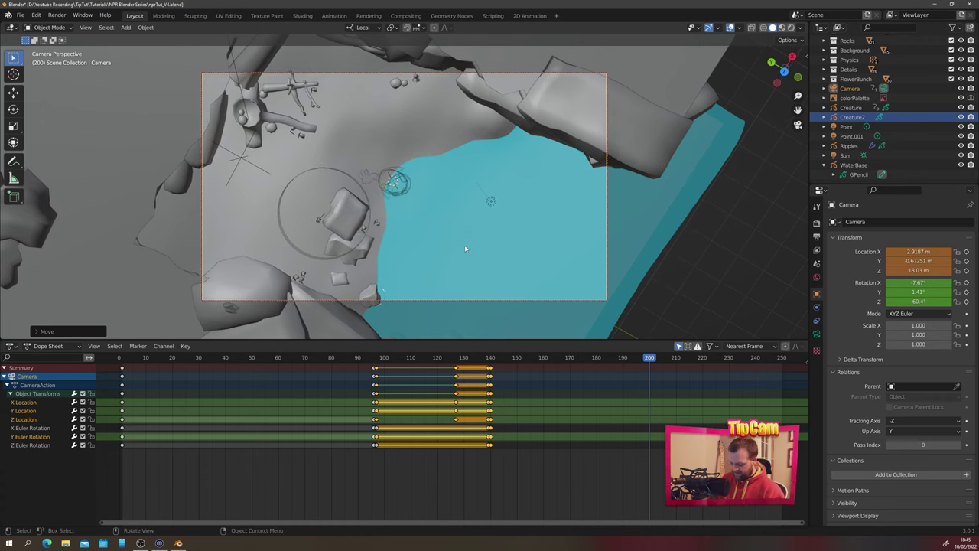
pyautogui.press('i')
pyautogui.click(444, 210)
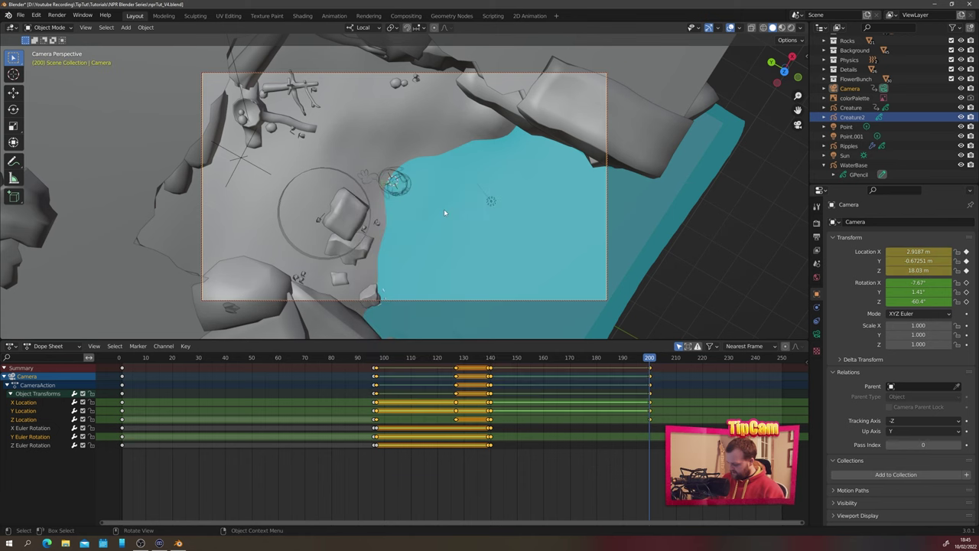
pyautogui.press('i')
pyautogui.click(427, 219)
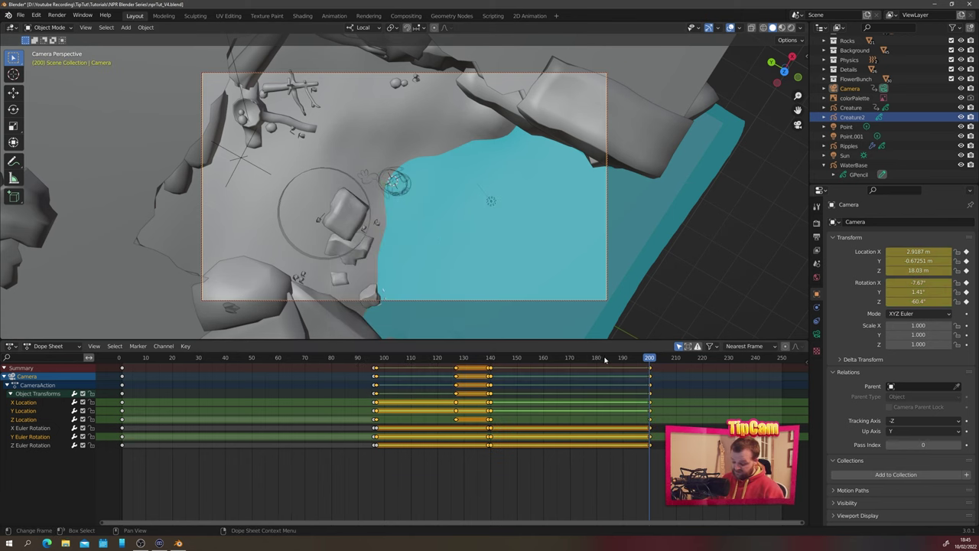
# Play back the overhead camera's drift, stop it and return to frame 140
pyautogui.press('space')
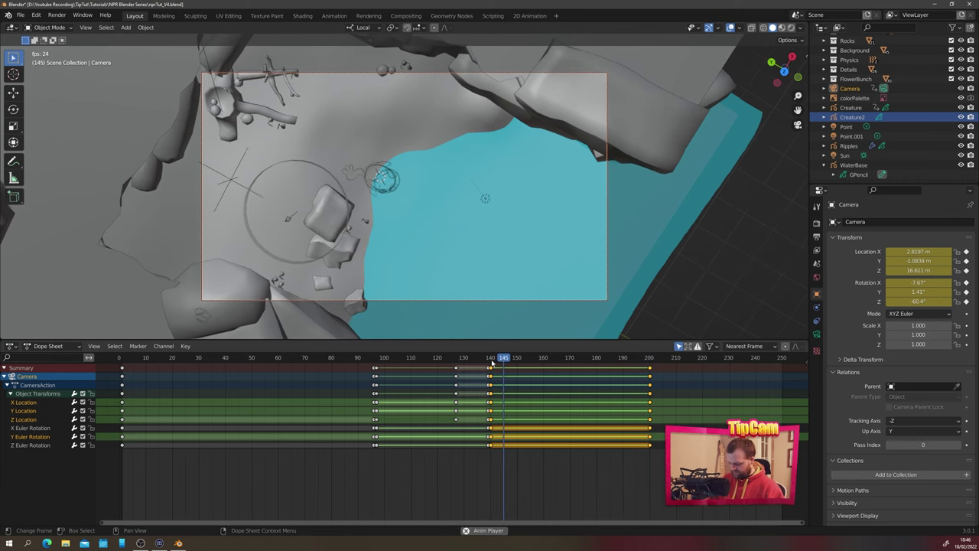
pyautogui.press('Escape')
pyautogui.click(491, 359)
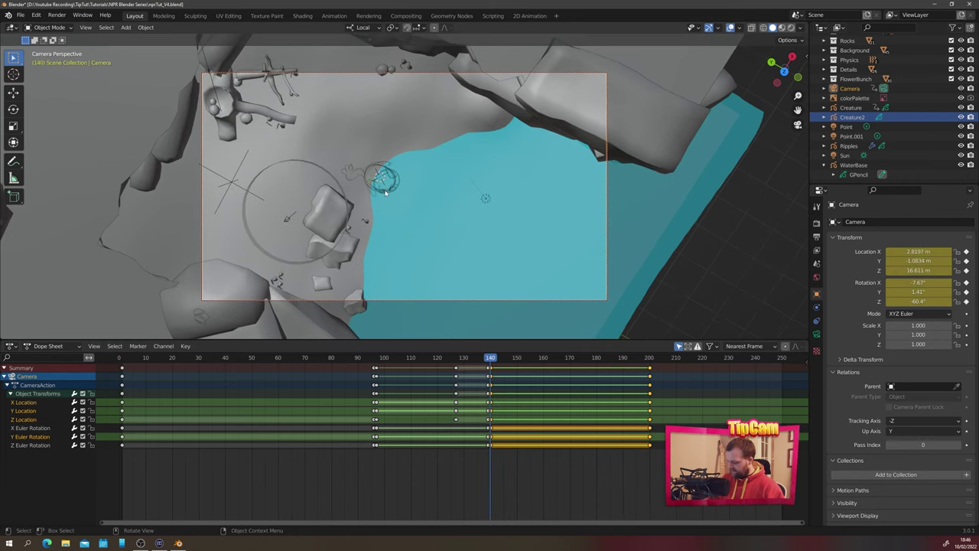
# Select Creature2 and keyframe its object transforms in the same place on frames 140 and 160
pyautogui.click(386, 193)
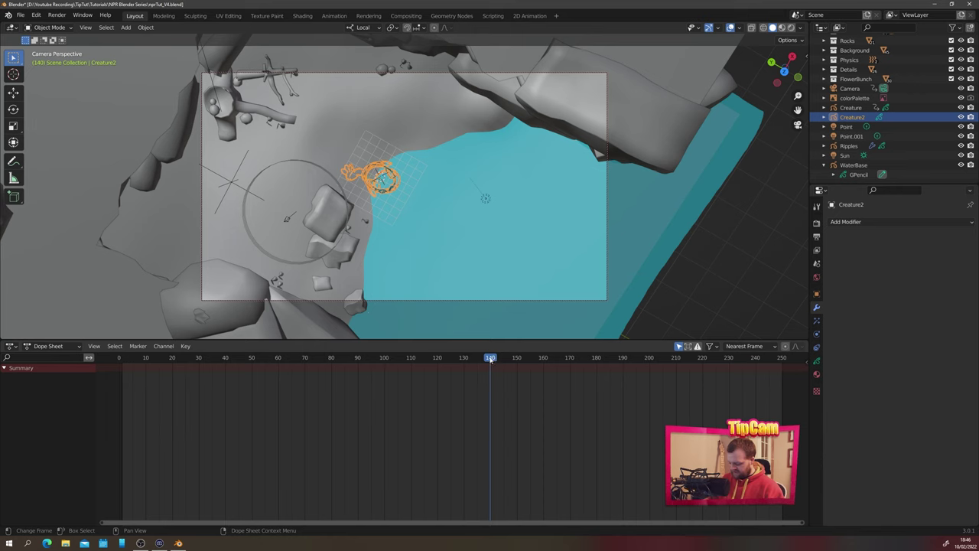
pyautogui.press('i')
pyautogui.click(360, 145)
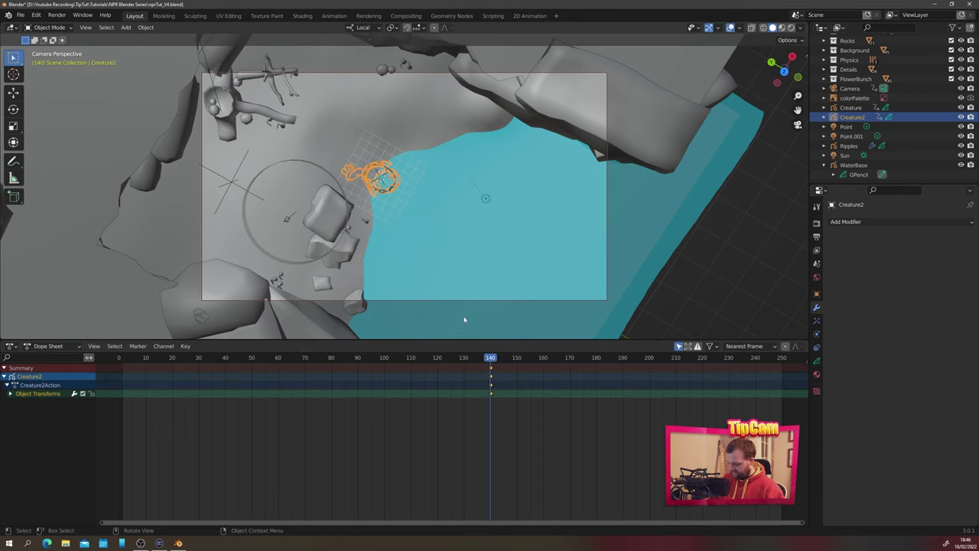
pyautogui.moveTo(493, 358); pyautogui.dragTo(542, 367)
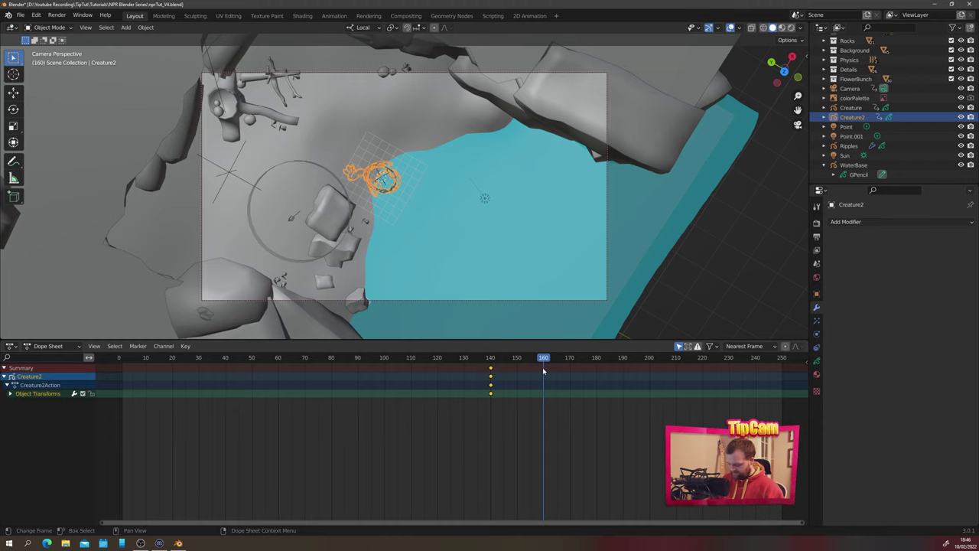
pyautogui.press('i')
pyautogui.click(460, 202)
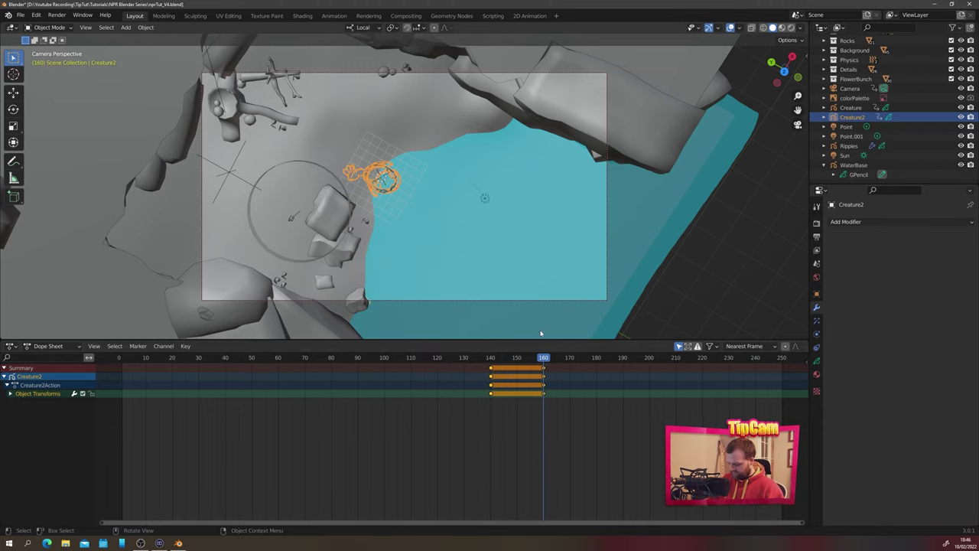
# On frame 170, move Creature2 about 3.06 m from the shore onto the open water and keyframe it there
pyautogui.moveTo(544, 361); pyautogui.dragTo(569, 367)
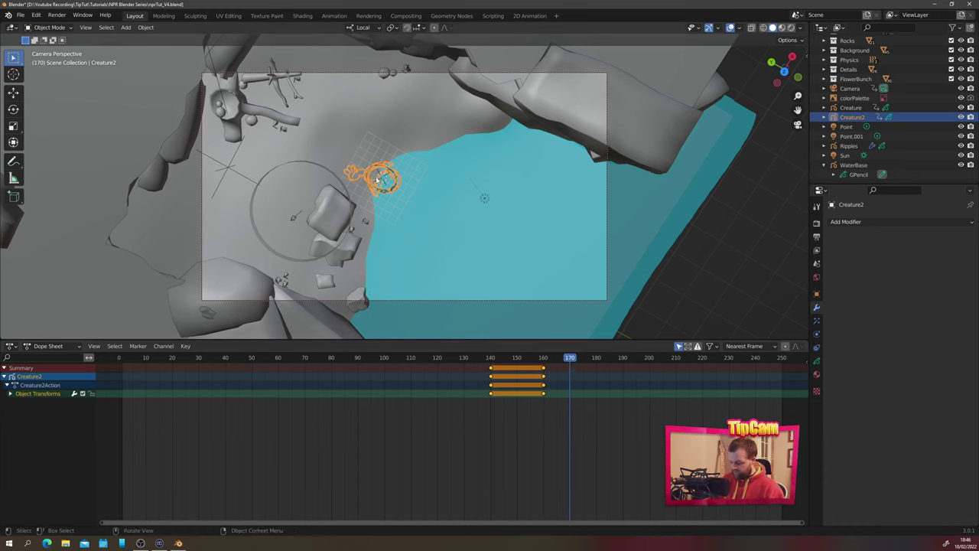
pyautogui.press('g')
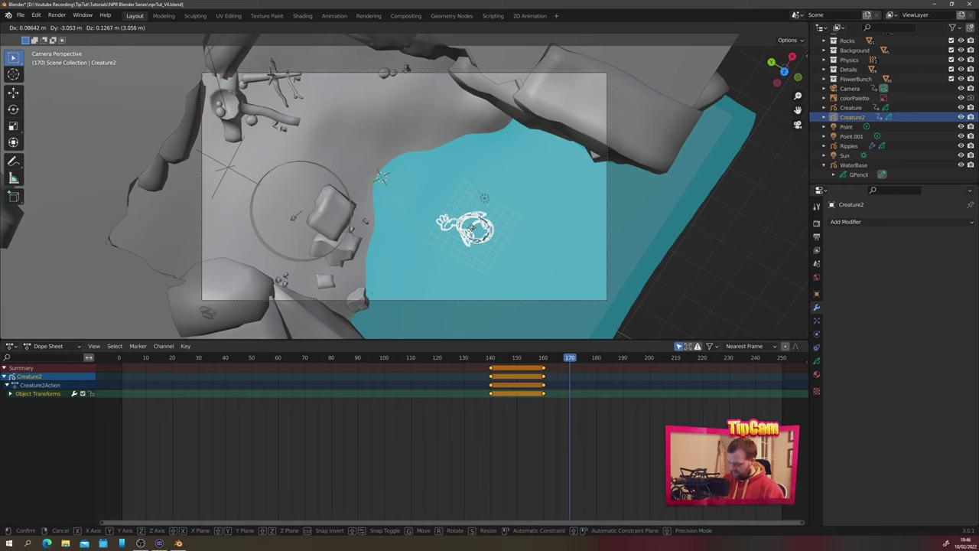
pyautogui.click(475, 229)
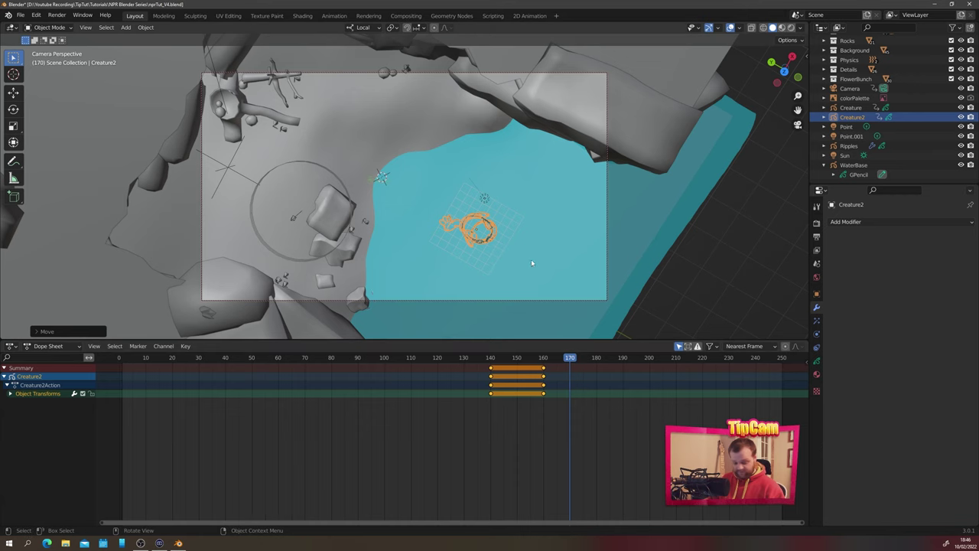
pyautogui.press('i')
pyautogui.click(433, 188)
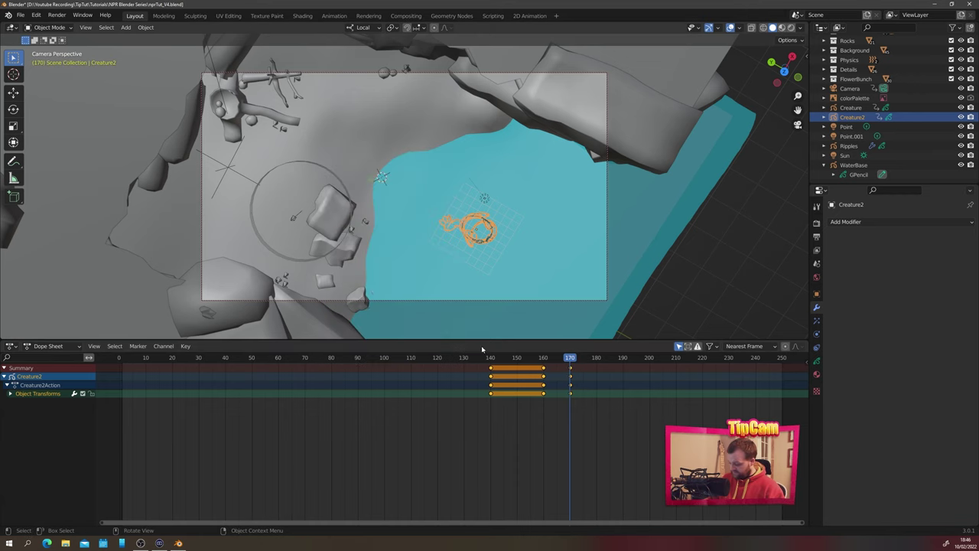
# Play Creature2's move into the water from frame 160 and stop
pyautogui.click(543, 358)
pyautogui.press('space')
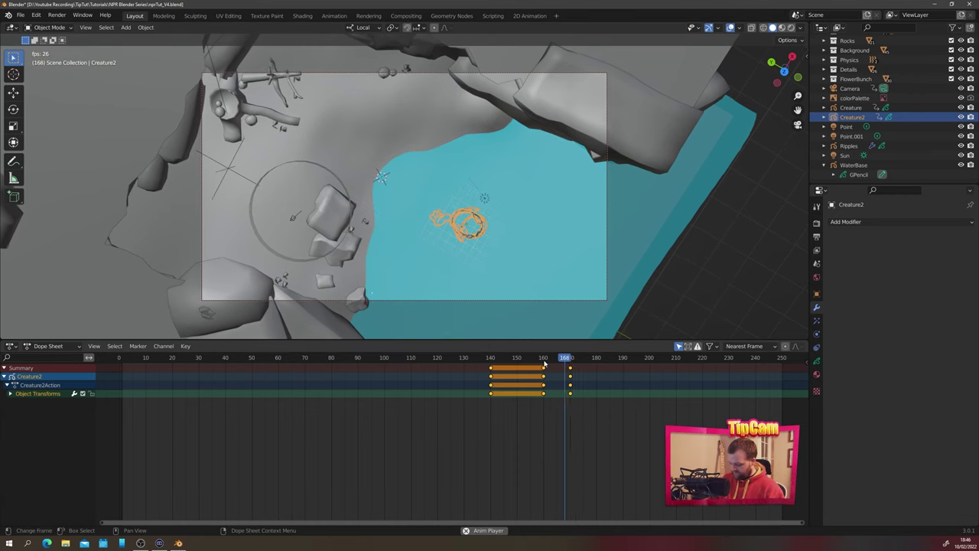
pyautogui.press('space')
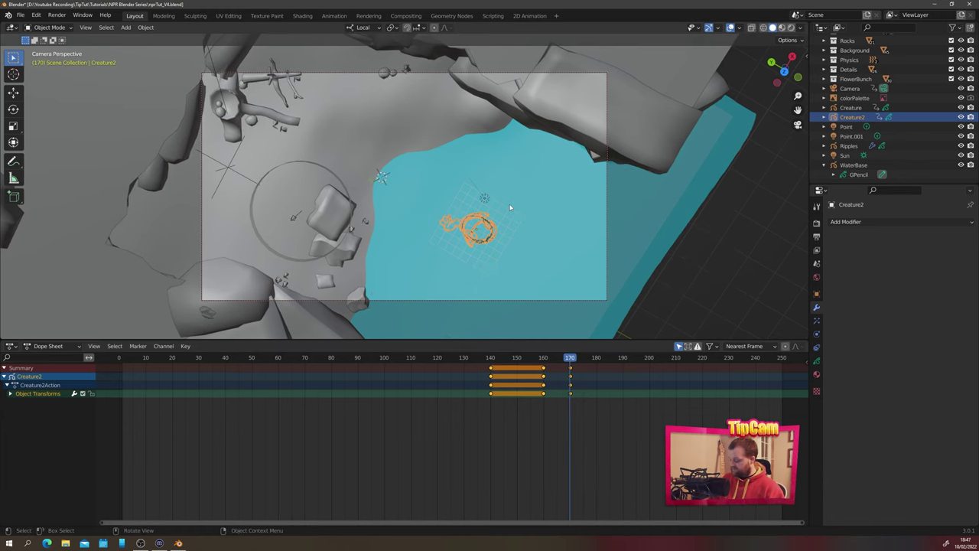
# Lower Creature2 along its local Z axis to the water surface and keyframe it on frame 170
pyautogui.moveTo(511, 207); pyautogui.dragTo(439, 84, button='middle')
pyautogui.press('g')
pyautogui.press('z')
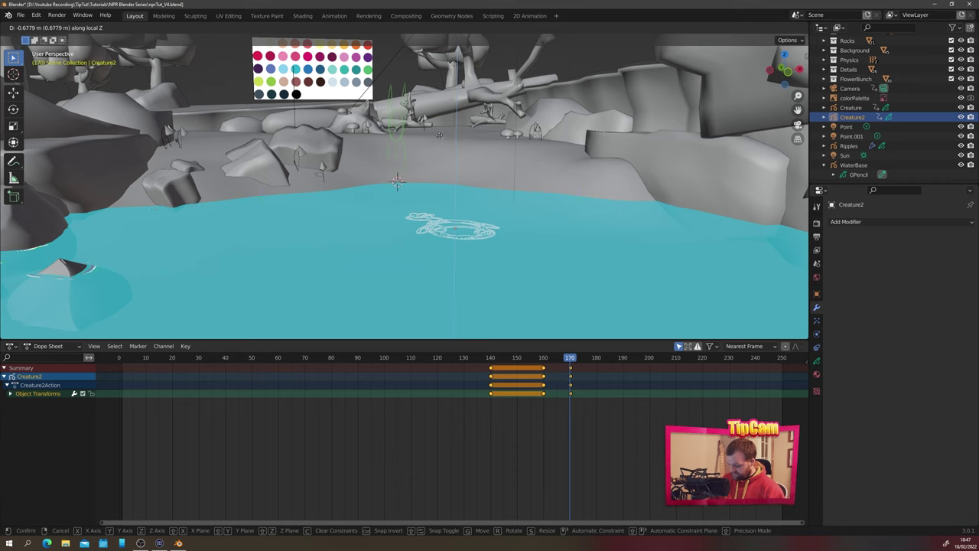
pyautogui.click(438, 128)
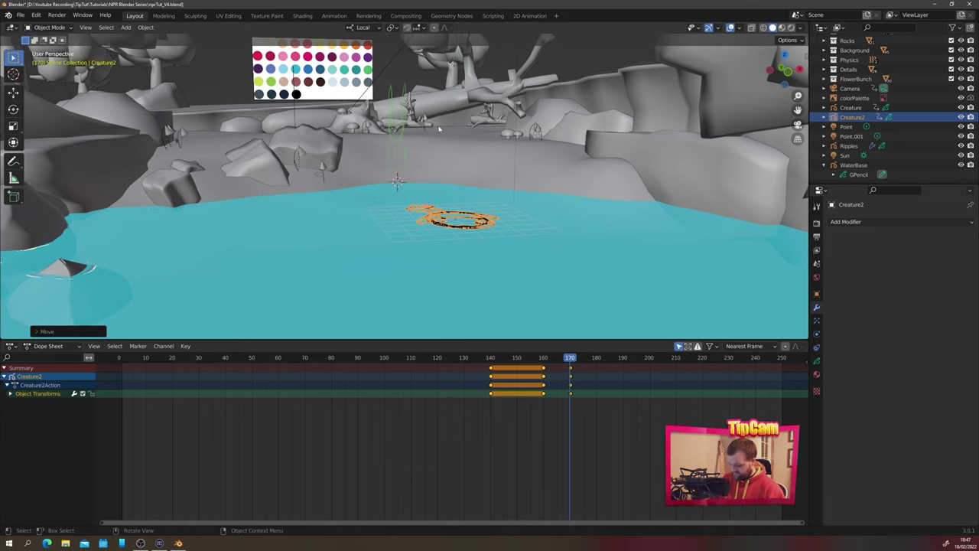
pyautogui.press('i')
pyautogui.click(433, 141)
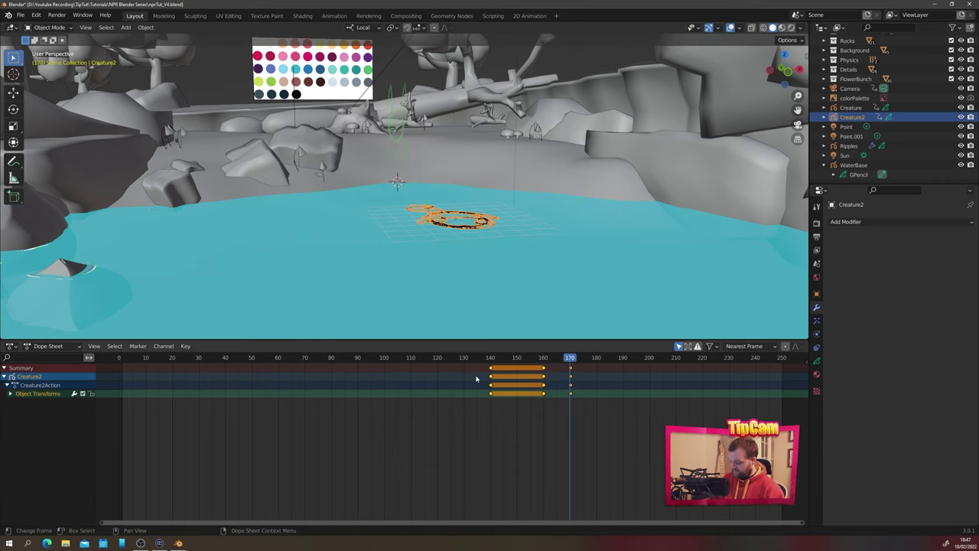
# Scrub through frames 140 to 170 to inspect Creature2's path, and return to the camera view
pyautogui.moveTo(491, 361); pyautogui.dragTo(571, 359)
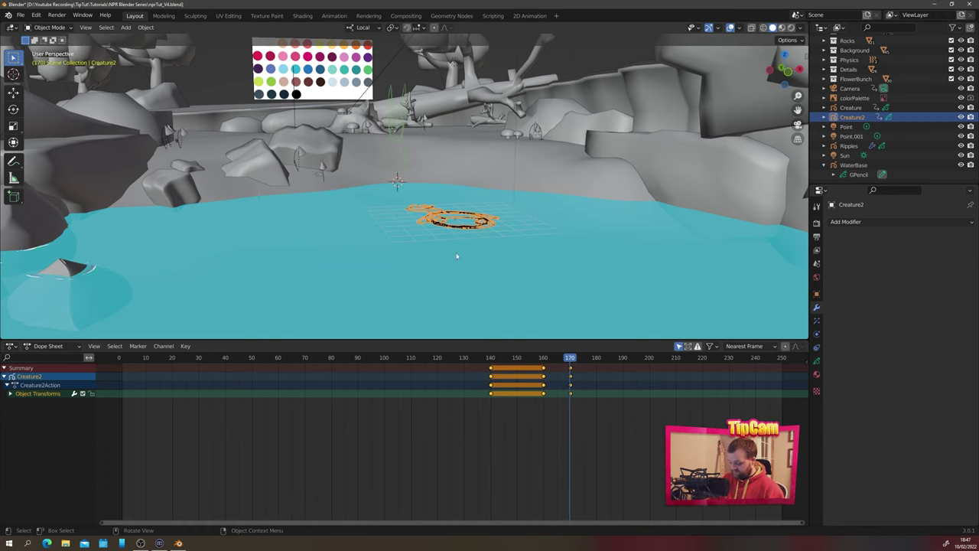
pyautogui.moveTo(457, 255); pyautogui.dragTo(441, 241, button='middle')
pyautogui.moveTo(430, 262); pyautogui.dragTo(430, 277, button='middle')
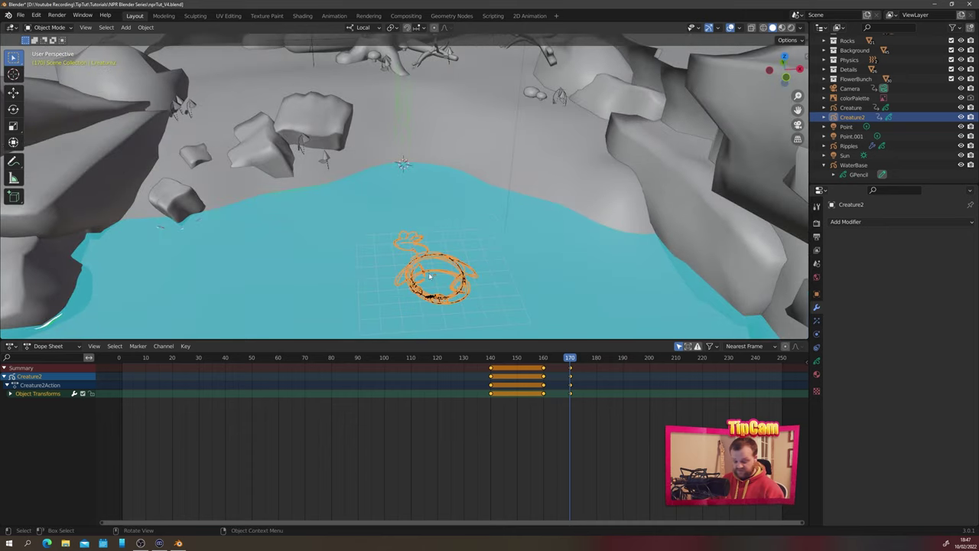
pyautogui.press('KP_0')
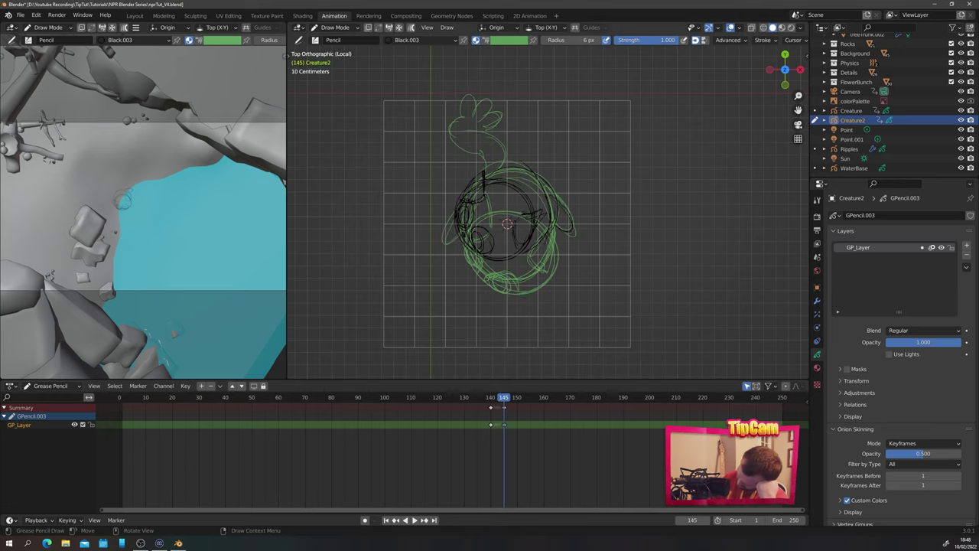
# Rough out Creature2's dive poses from above, adding blank Grease Pencil keyframes between frames 145 and 170
pyautogui.press('i')
pyautogui.click(426, 452)
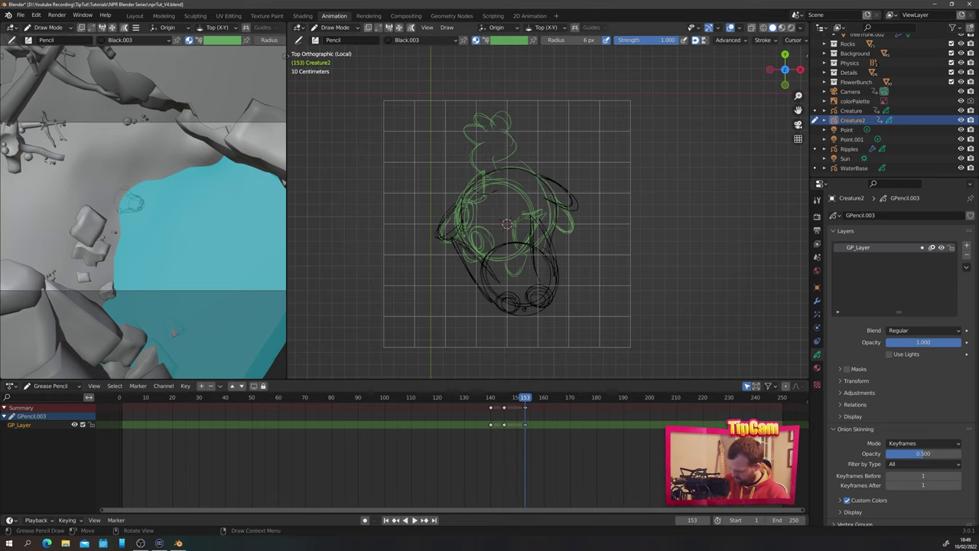
pyautogui.moveTo(528, 243); pyautogui.dragTo(531, 244)
pyautogui.moveTo(585, 258); pyautogui.dragTo(508, 320)
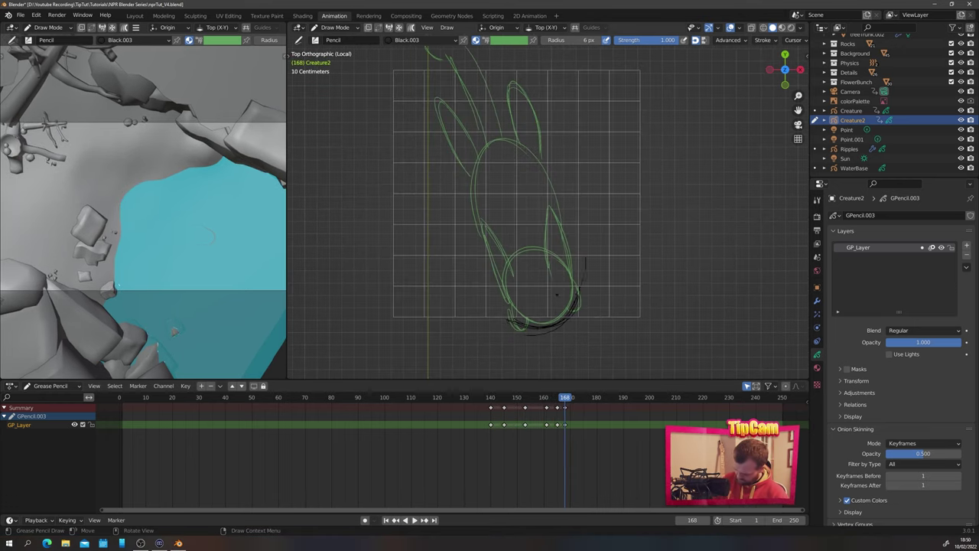
pyautogui.press('Right')
pyautogui.press('Right')
pyautogui.press('i')
pyautogui.click(466, 448)
# Play back Creature2's sketched dive, stop it and switch to the Layout workspace
pyautogui.press('space')
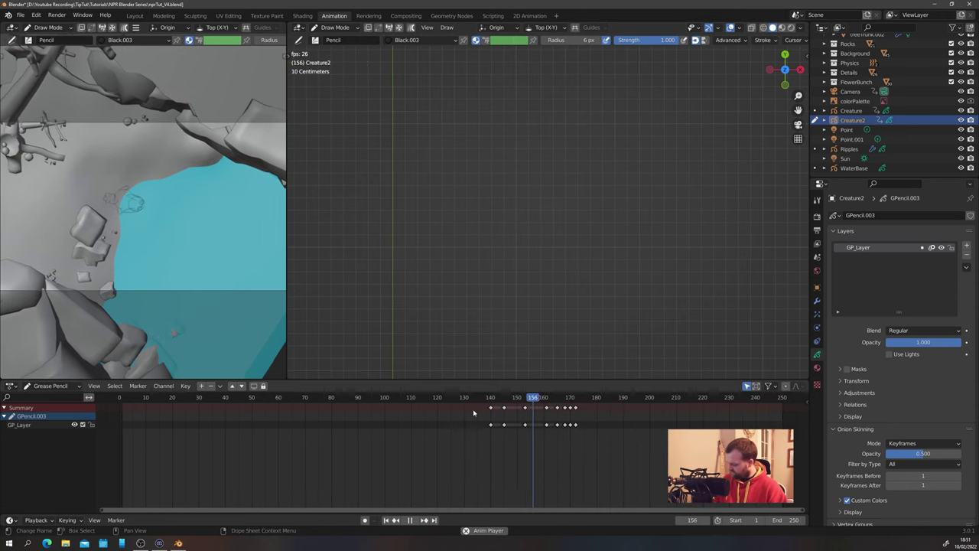
pyautogui.press('space')
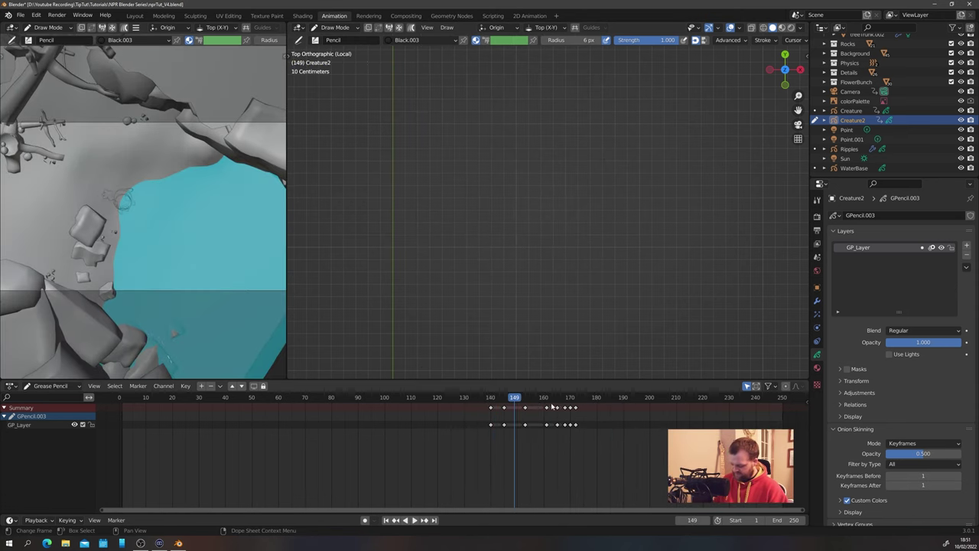
pyautogui.click(559, 398)
pyautogui.click(134, 15)
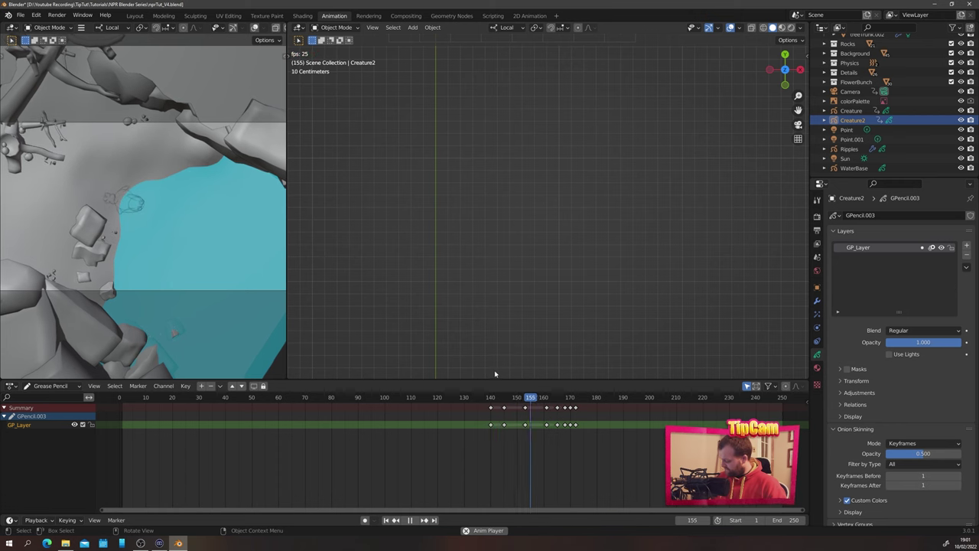
# Replay Creature2's dive from around frame 136 and stop on frame 140
pyautogui.click(481, 397)
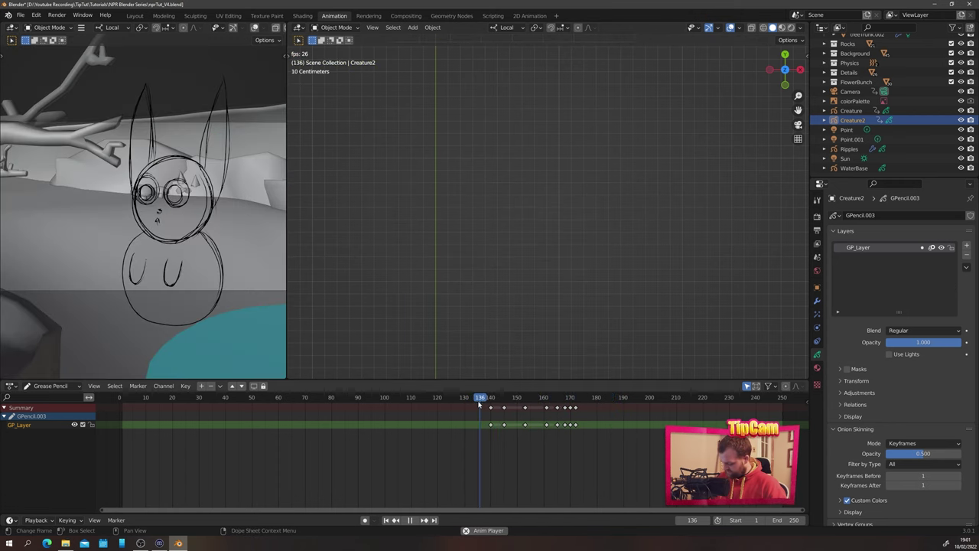
pyautogui.moveTo(490, 399)
pyautogui.mouseDown()
pyautogui.moveTo(596, 403)
pyautogui.moveTo(500, 405)
pyautogui.mouseUp()
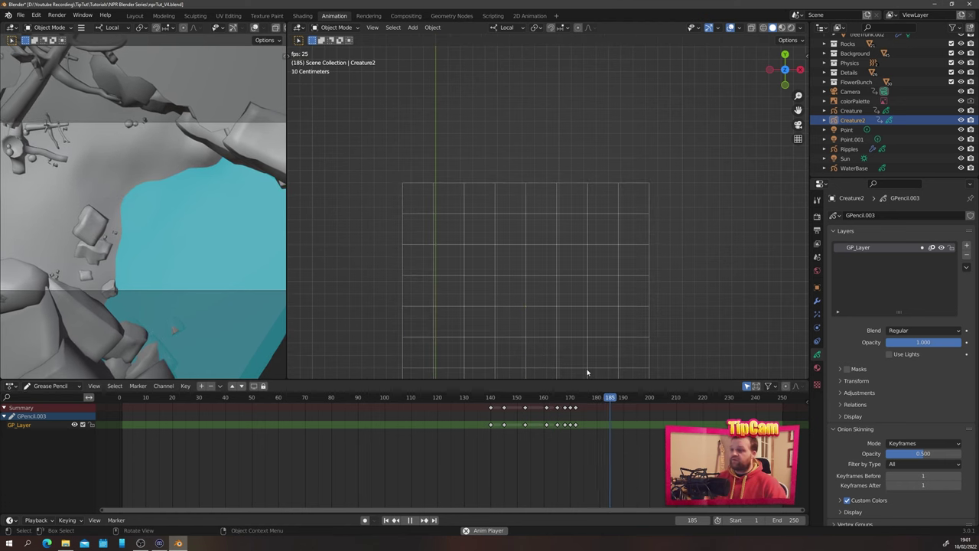
pyautogui.click(491, 397)
pyautogui.press('Escape')
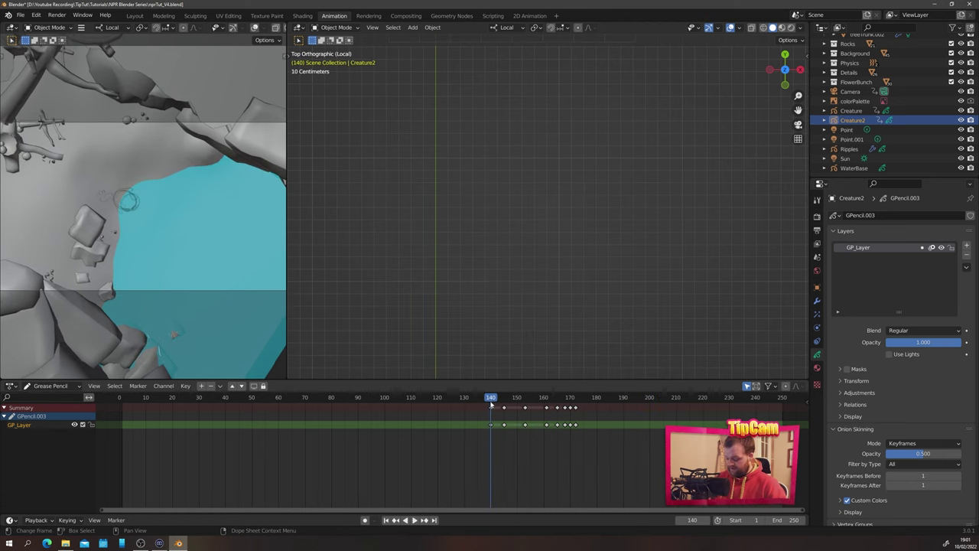
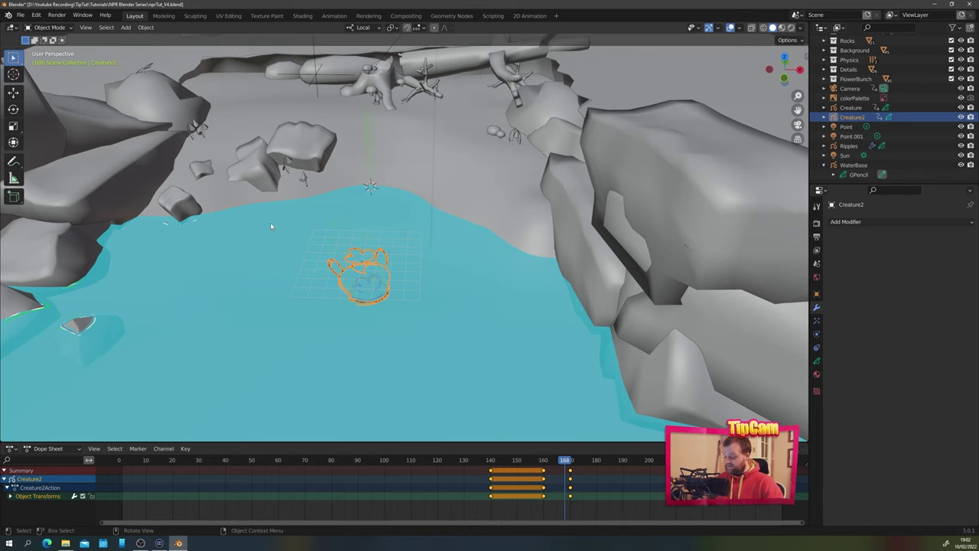
# Snap the 3D cursor to Creature2 on frame 168 and add a mesh torus there
pyautogui.moveTo(295, 187); pyautogui.dragTo(406, 226, button='middle')
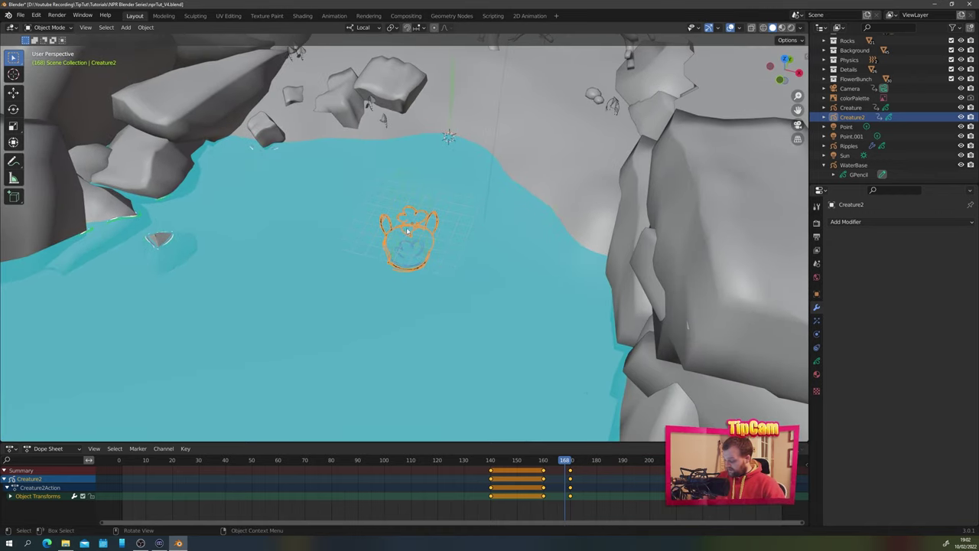
pyautogui.hotkey('shift', 's')
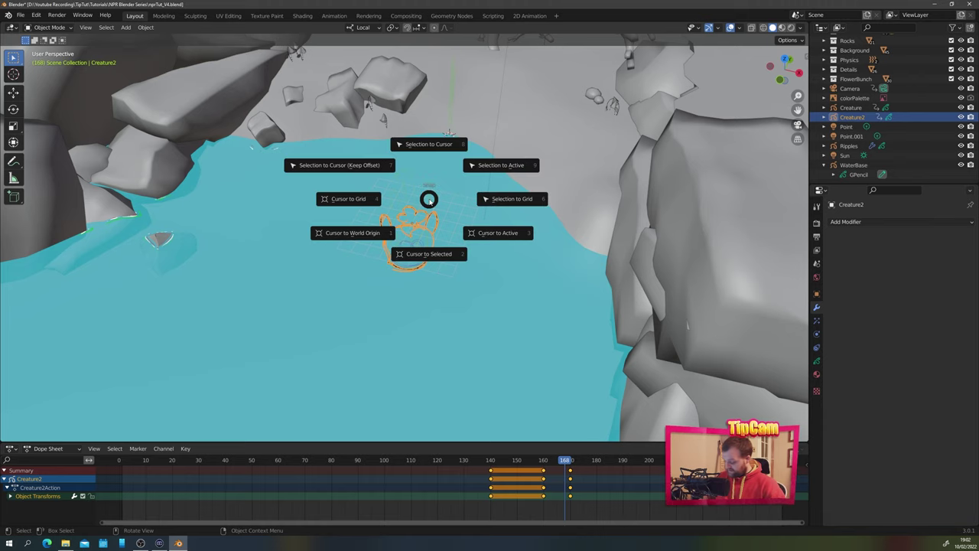
pyautogui.click(433, 254)
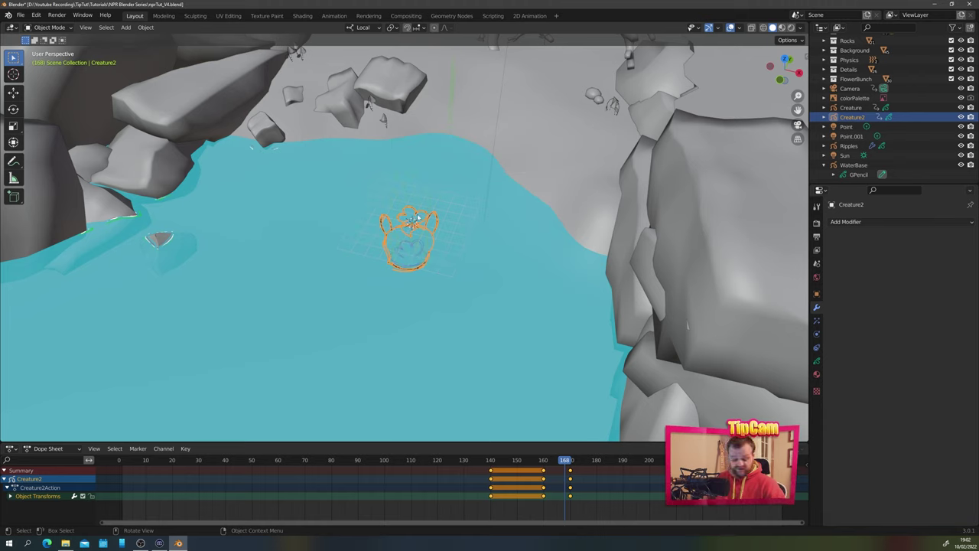
pyautogui.hotkey('shift', 'a')
pyautogui.moveTo(420, 154)
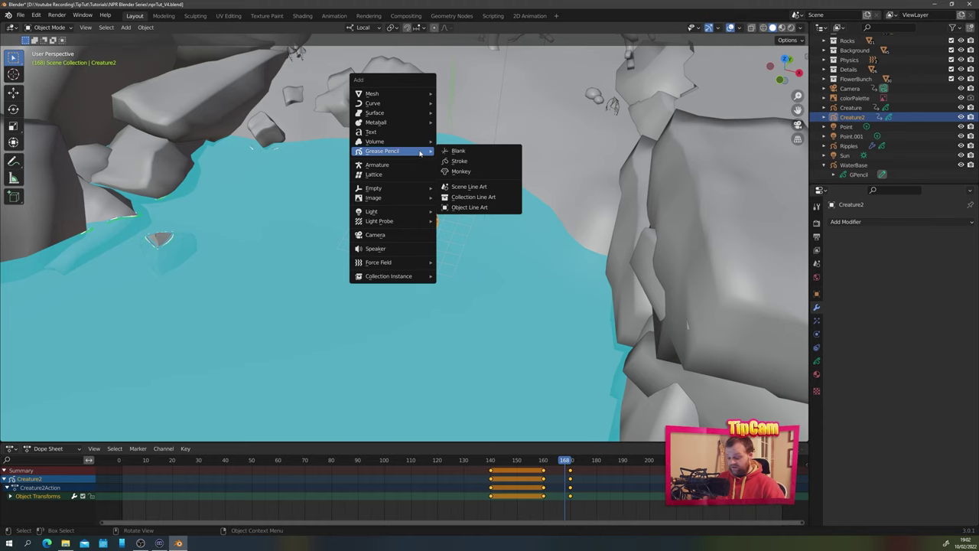
pyautogui.moveTo(384, 95)
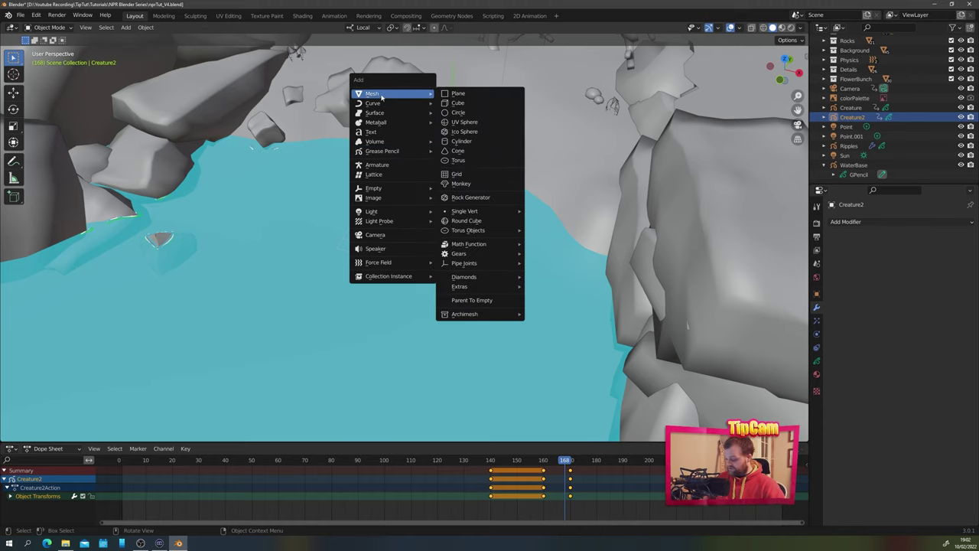
pyautogui.click(470, 161)
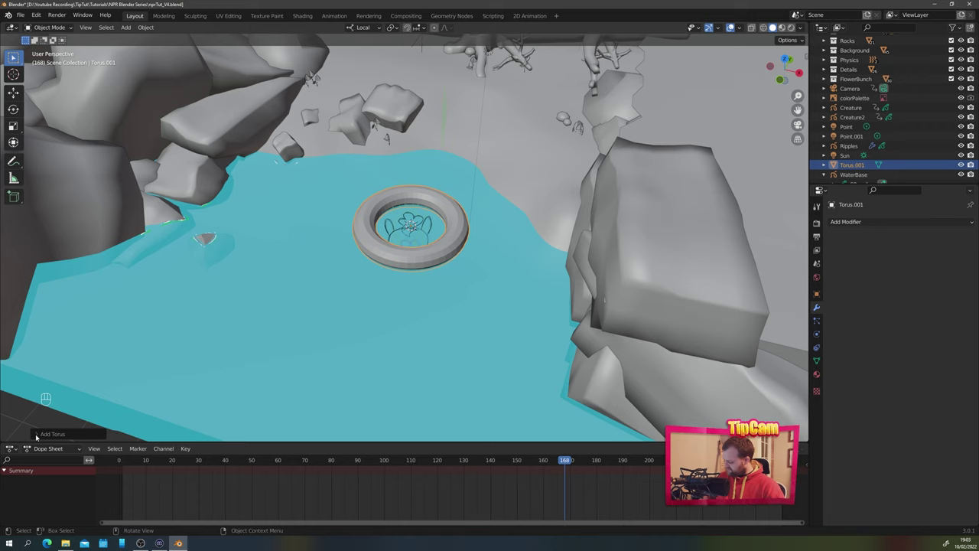
# Set the torus to 51 major and 23 minor segments, with a 0.71 m major radius and 0.39 m minor radius
pyautogui.click(53, 434)
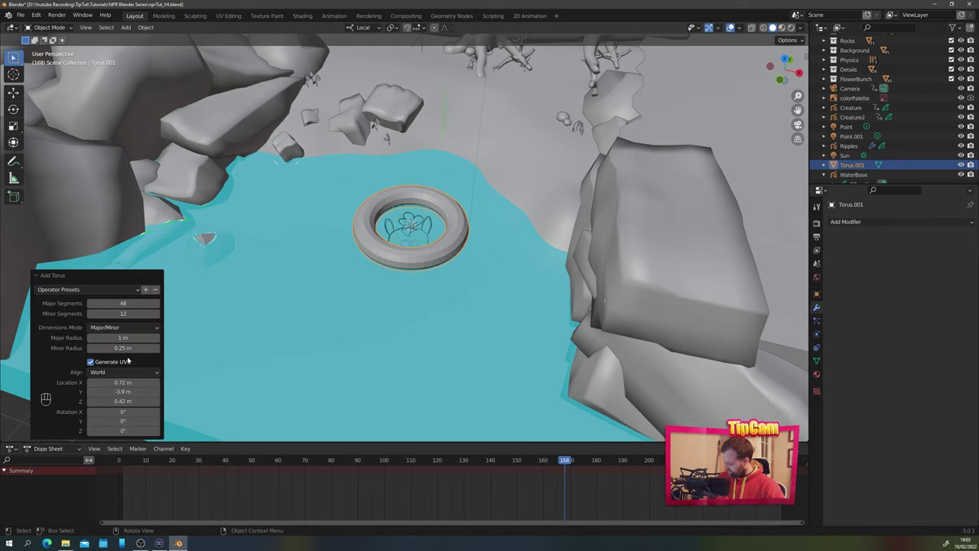
pyautogui.moveTo(125, 349)
pyautogui.mouseDown()
pyautogui.moveTo(106, 349)
pyautogui.moveTo(135, 348)
pyautogui.mouseUp()
pyautogui.moveTo(425, 230); pyautogui.dragTo(428, 280, button='middle')
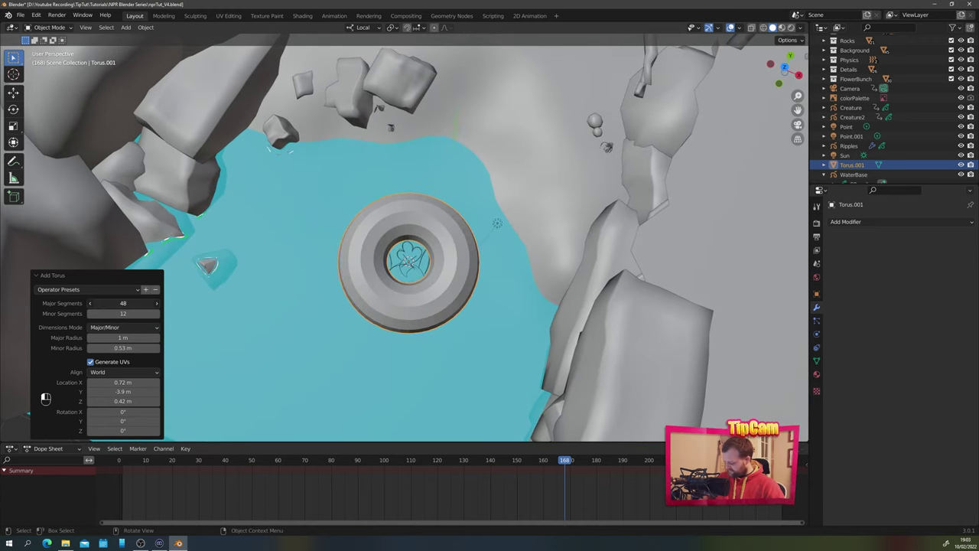
pyautogui.moveTo(127, 304); pyautogui.dragTo(111, 348)
pyautogui.moveTo(368, 329); pyautogui.dragTo(385, 268, button='middle')
pyautogui.moveTo(437, 218); pyautogui.dragTo(455, 246, button='middle')
pyautogui.scroll(5, 455, 245)
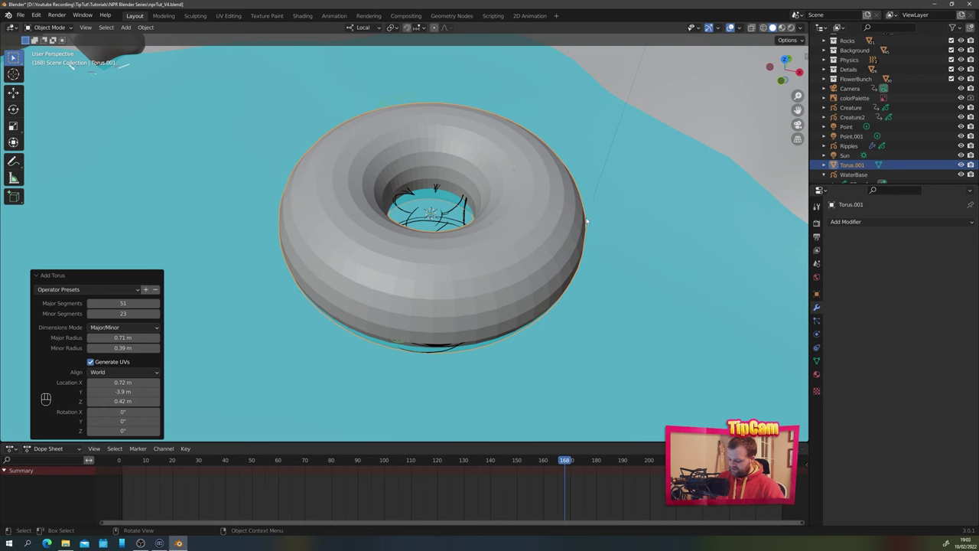
pyautogui.scroll(-5, 448, 237)
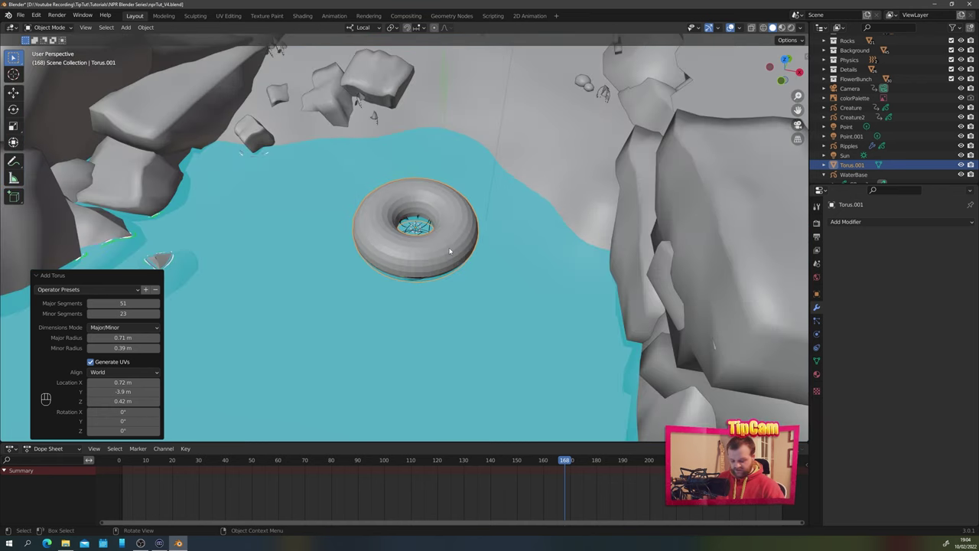
# Move the torus about -0.84 m along its local Y axis and nudge it until it is centred around Creature2's drawing
pyautogui.moveTo(447, 247); pyautogui.dragTo(427, 278, button='middle')
pyautogui.press('g')
pyautogui.middleClick(407, 288)
pyautogui.click(354, 320)
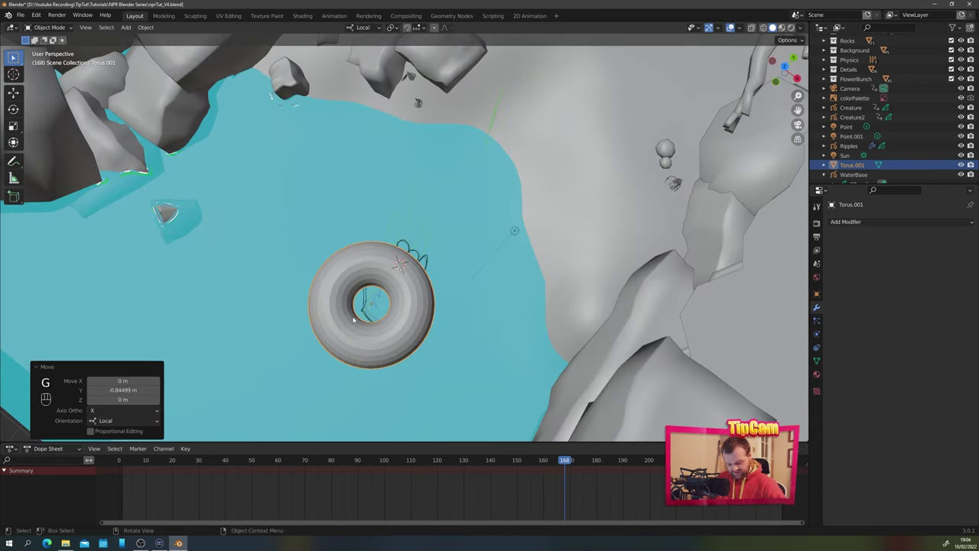
pyautogui.press('g')
pyautogui.click(364, 324)
pyautogui.press('g')
pyautogui.click(362, 332)
pyautogui.moveTo(362, 334); pyautogui.dragTo(426, 274, button='middle')
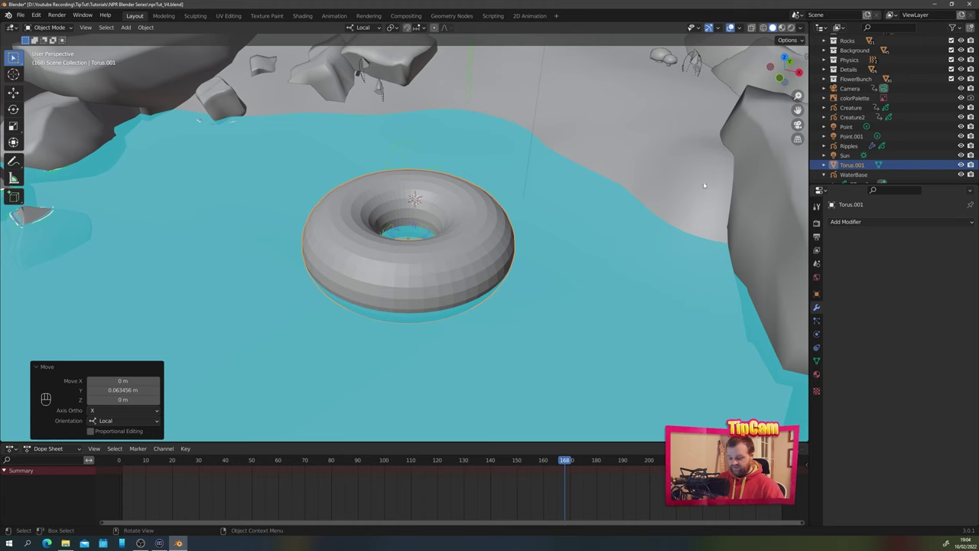
# Shade the torus smooth and rename it splashBase
pyautogui.rightClick(462, 223)
pyautogui.click(470, 224)
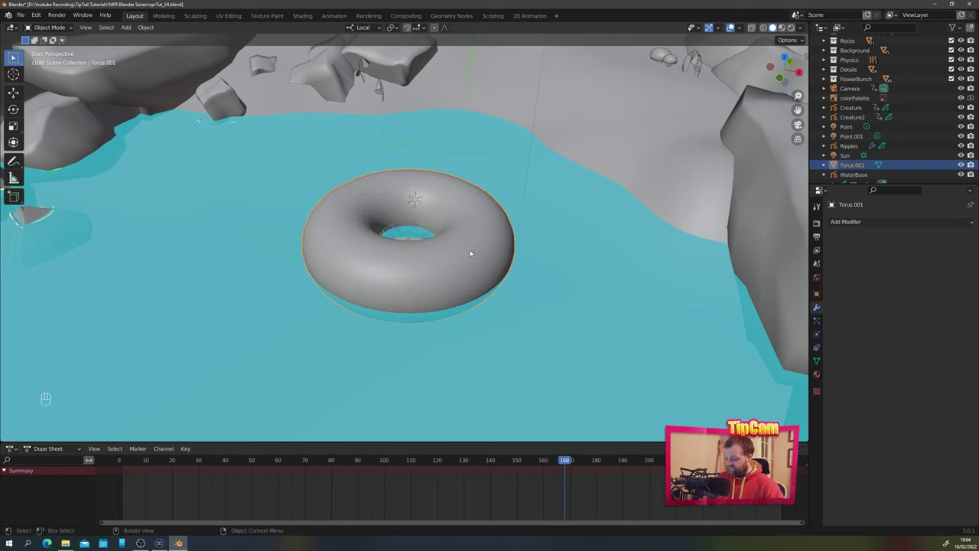
pyautogui.moveTo(471, 253); pyautogui.dragTo(509, 289, button='middle')
pyautogui.keyDown('shift'); pyautogui.moveTo(450, 291); pyautogui.dragTo(416, 257, button='middle'); pyautogui.keyUp('shift')
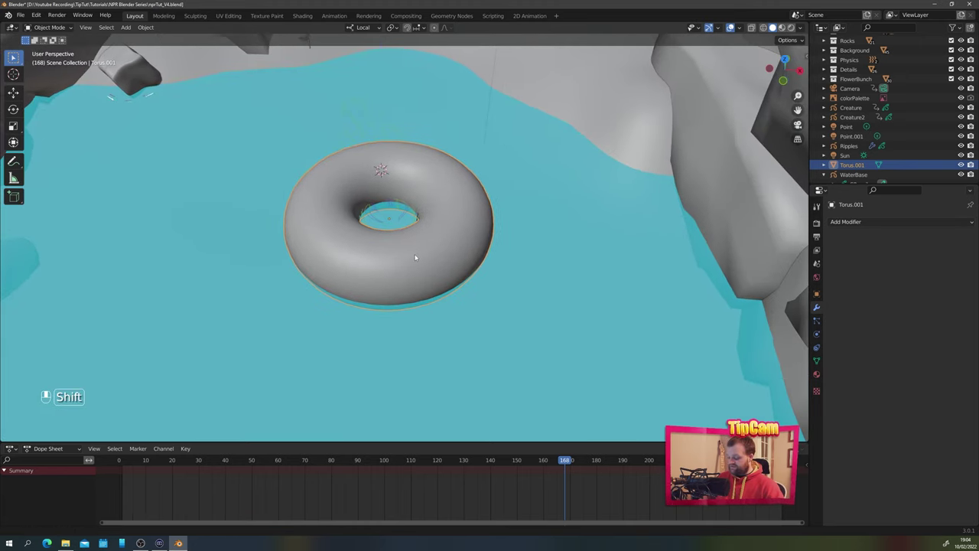
pyautogui.scroll(-1, 880, 138)
pyautogui.doubleClick(853, 155)
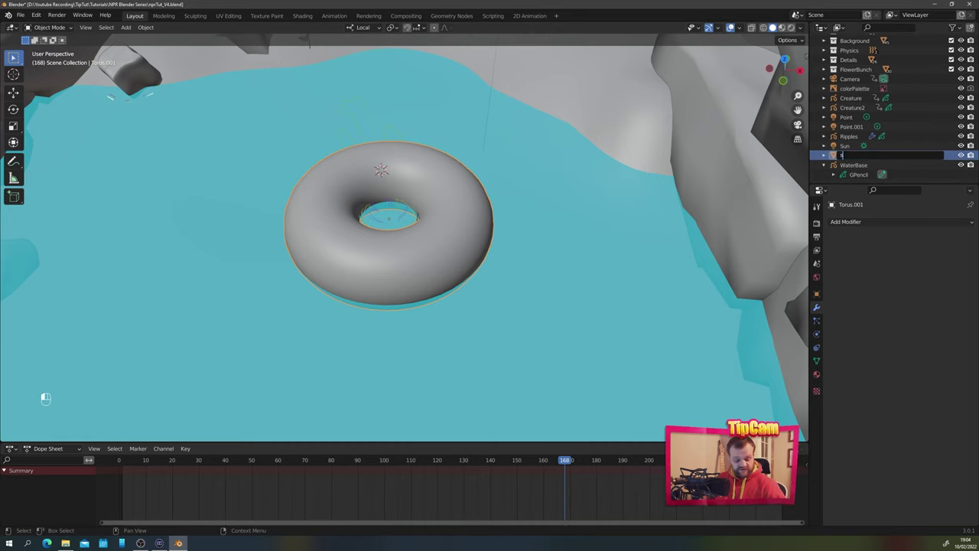
pyautogui.write('splashBase')
pyautogui.press('Return')
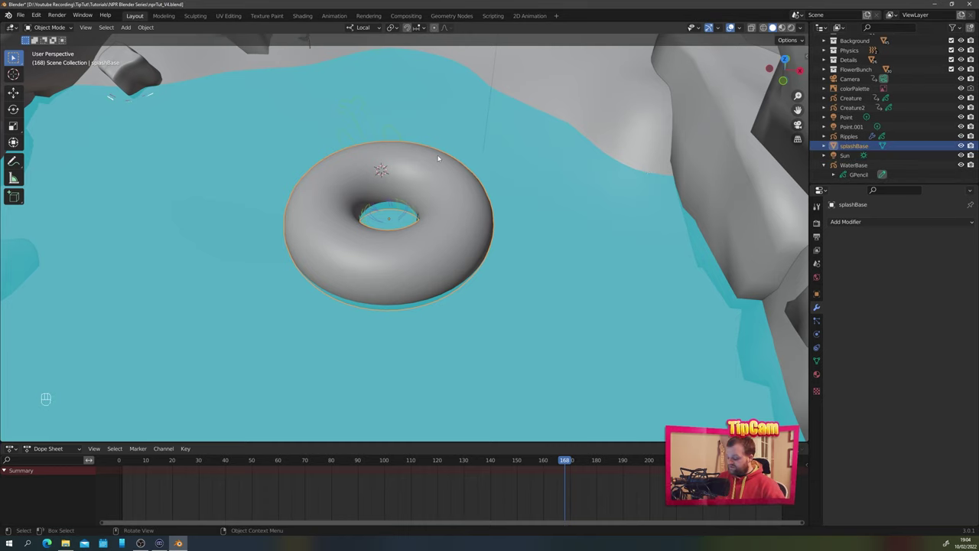
# Snap the 3D cursor to splashBase and add a blank Grease Pencil object named splash there
pyautogui.moveTo(454, 206); pyautogui.dragTo(429, 211, button='middle')
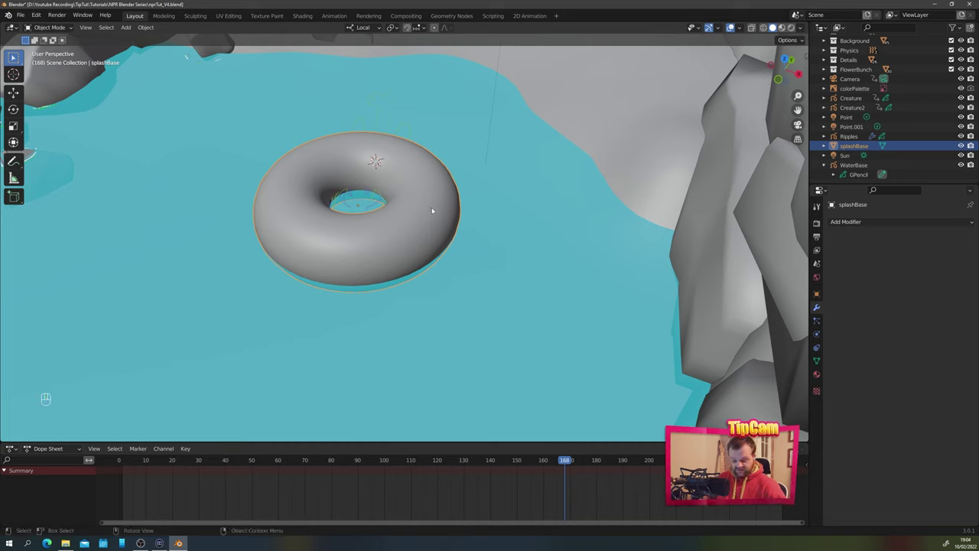
pyautogui.hotkey('shift', 's')
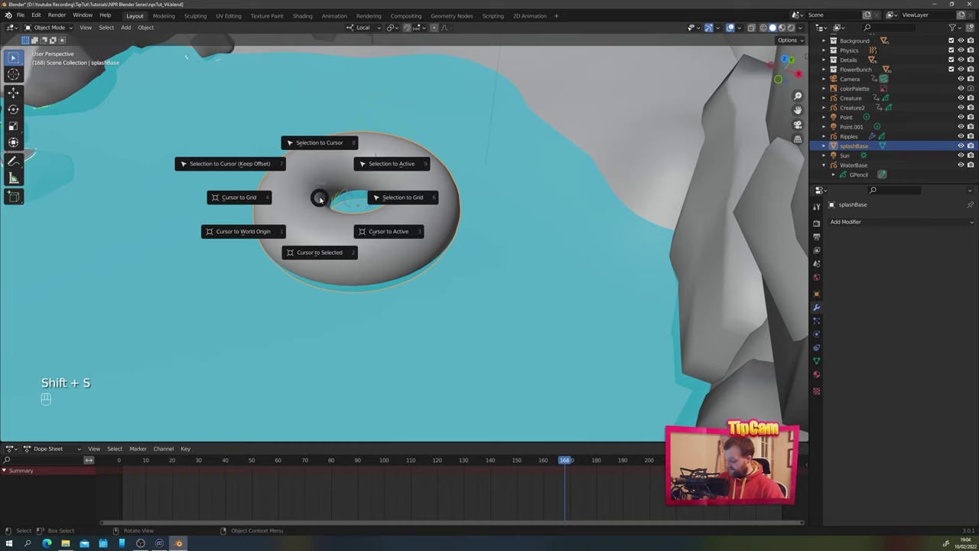
pyautogui.click(329, 254)
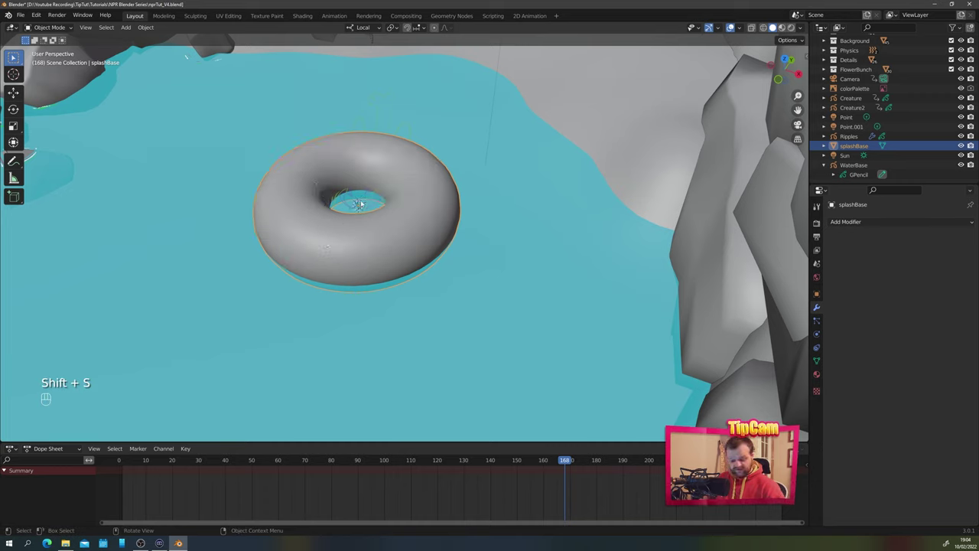
pyautogui.hotkey('shift', 'a')
pyautogui.moveTo(337, 258)
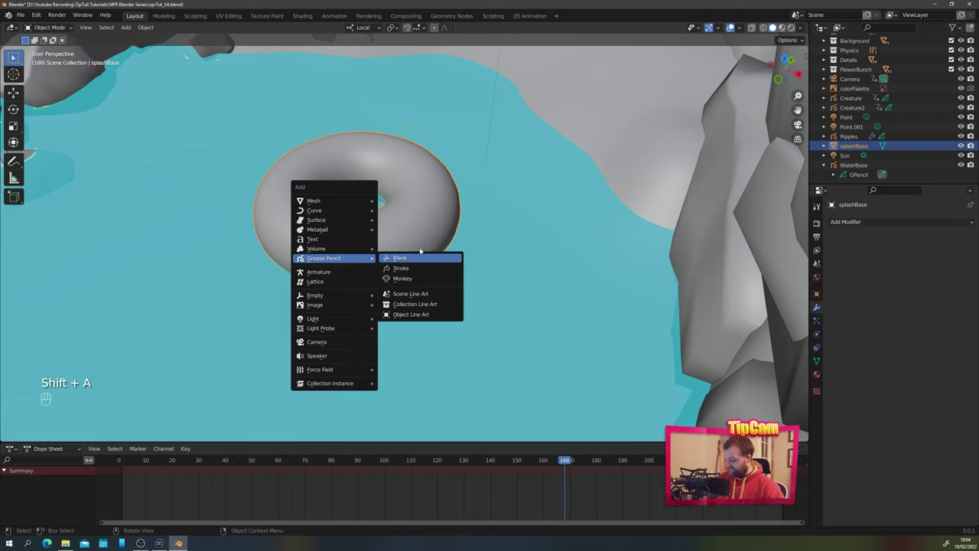
pyautogui.click(419, 259)
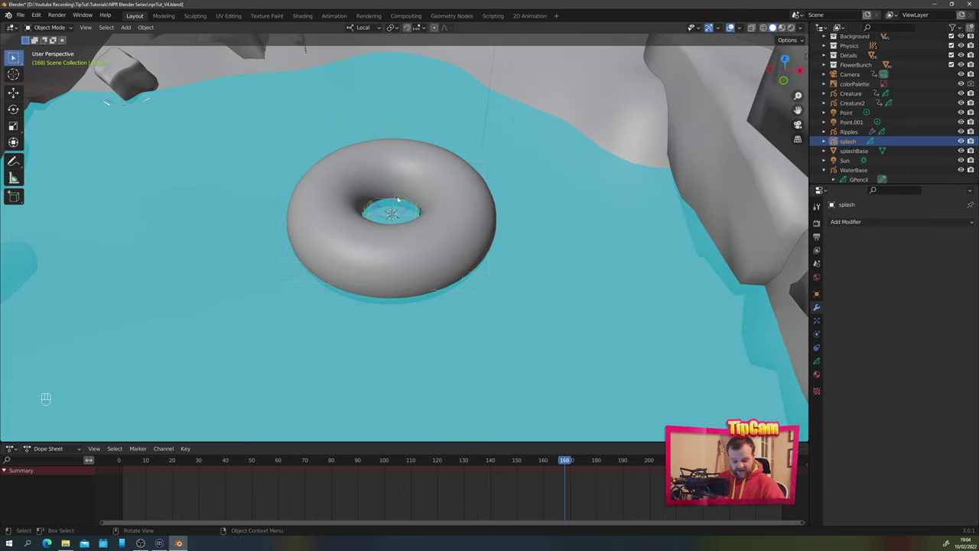
# Switch the splash object to Draw Mode and set its stroke placement to Surface
pyautogui.hotkey('ctrl', 'Tab')
pyautogui.click(456, 153)
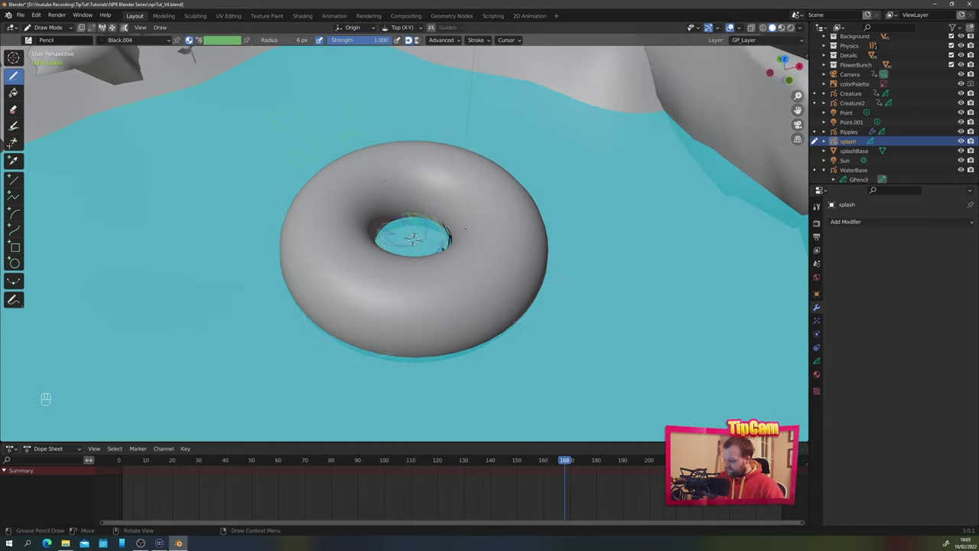
pyautogui.click(362, 27)
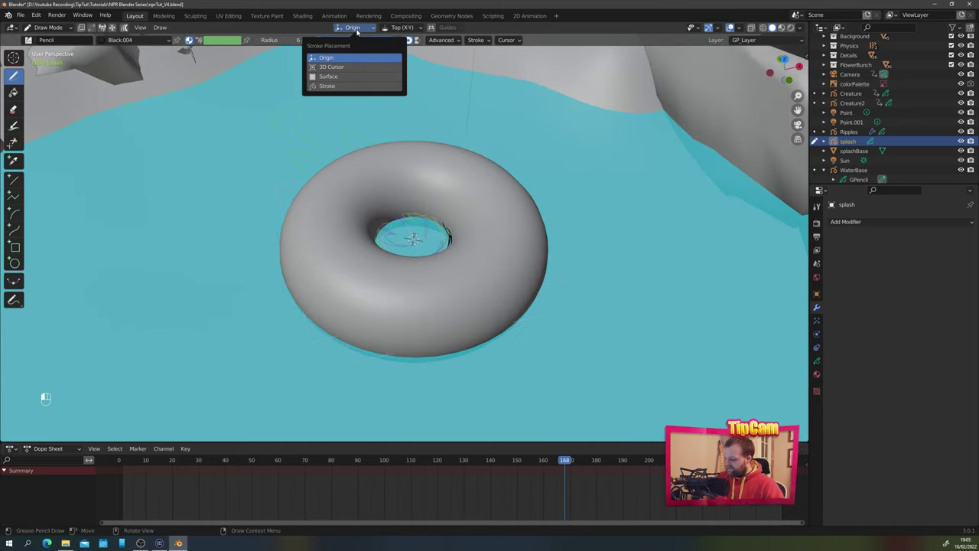
pyautogui.click(337, 77)
# Draw a test wavy stroke around the upper surface of the torus, and undo it
pyautogui.moveTo(398, 163)
pyautogui.mouseDown(button='middle')
pyautogui.moveTo(365, 229)
pyautogui.moveTo(347, 211)
pyautogui.mouseUp(button='middle')
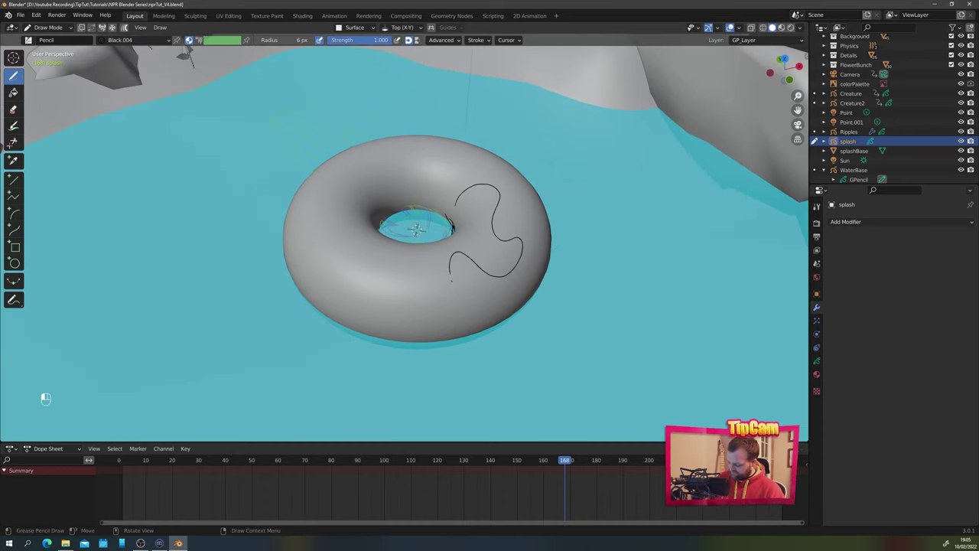
pyautogui.moveTo(327, 208); pyautogui.dragTo(374, 162)
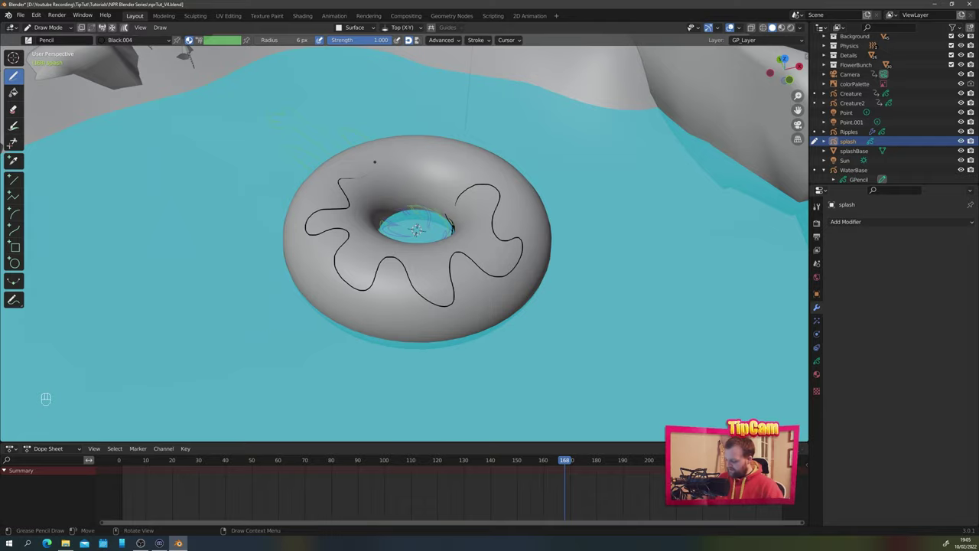
pyautogui.moveTo(447, 159); pyautogui.dragTo(478, 218, button='middle')
pyautogui.scroll(3, 524, 156)
pyautogui.moveTo(478, 218); pyautogui.dragTo(496, 234, button='middle')
pyautogui.scroll(-3, 536, 215)
pyautogui.moveTo(582, 192)
pyautogui.mouseDown(button='middle')
pyautogui.moveTo(564, 194)
pyautogui.moveTo(588, 173)
pyautogui.moveTo(601, 185)
pyautogui.moveTo(524, 202)
pyautogui.mouseUp(button='middle')
pyautogui.hotkey('ctrl', 'z')
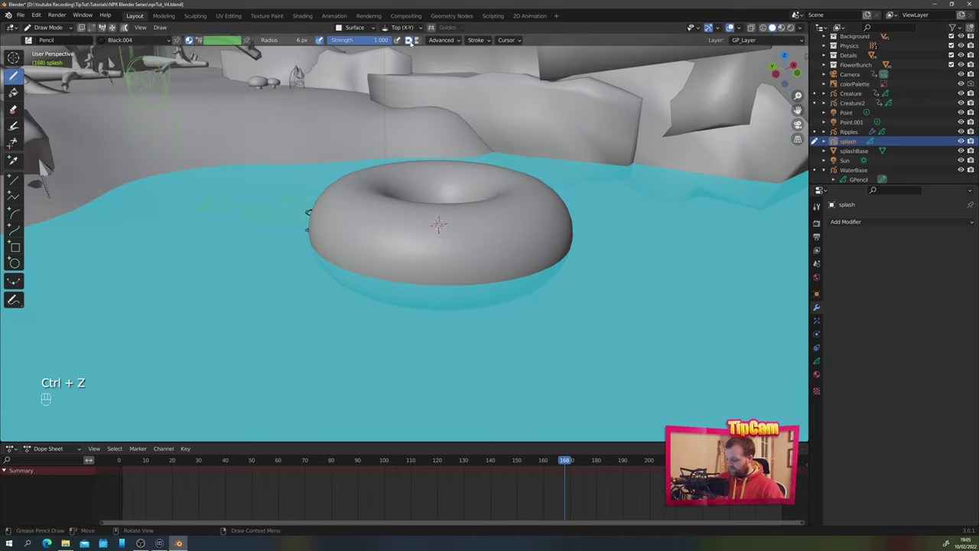
# Set the surface stroke placement offset to 0.01
pyautogui.click(361, 28)
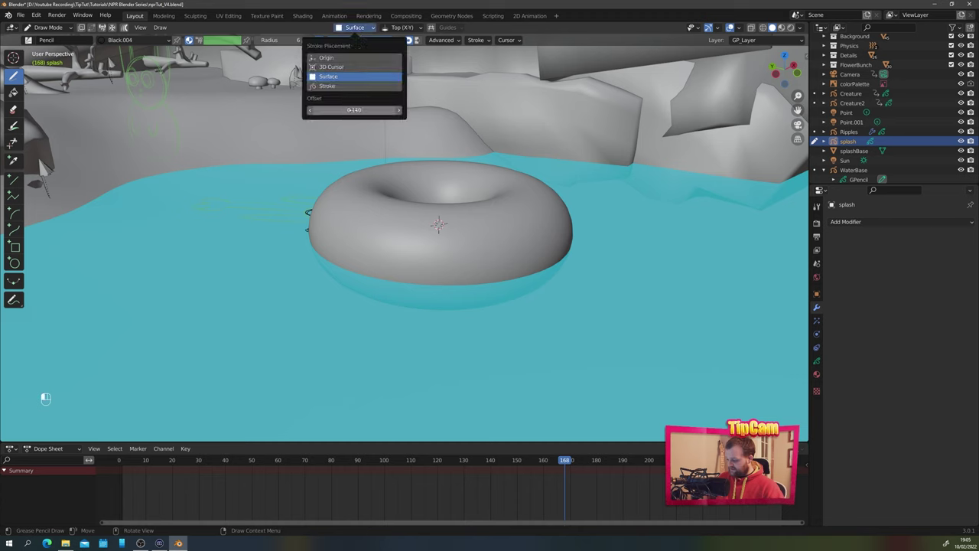
pyautogui.click(354, 111)
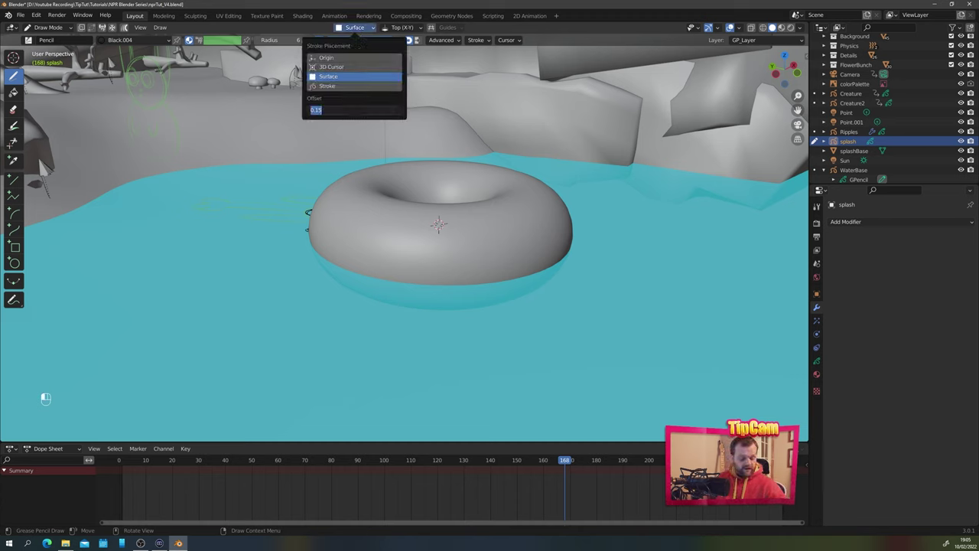
pyautogui.press('Return')
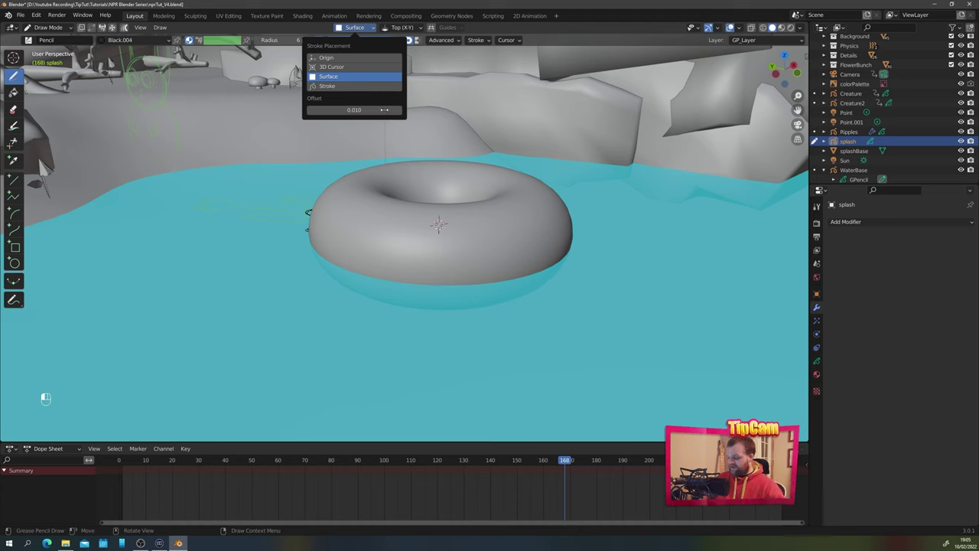
# Try a surface stroke offset of 1 by drawing two test circles over the side of the torus
pyautogui.click(355, 29)
pyautogui.click(348, 109)
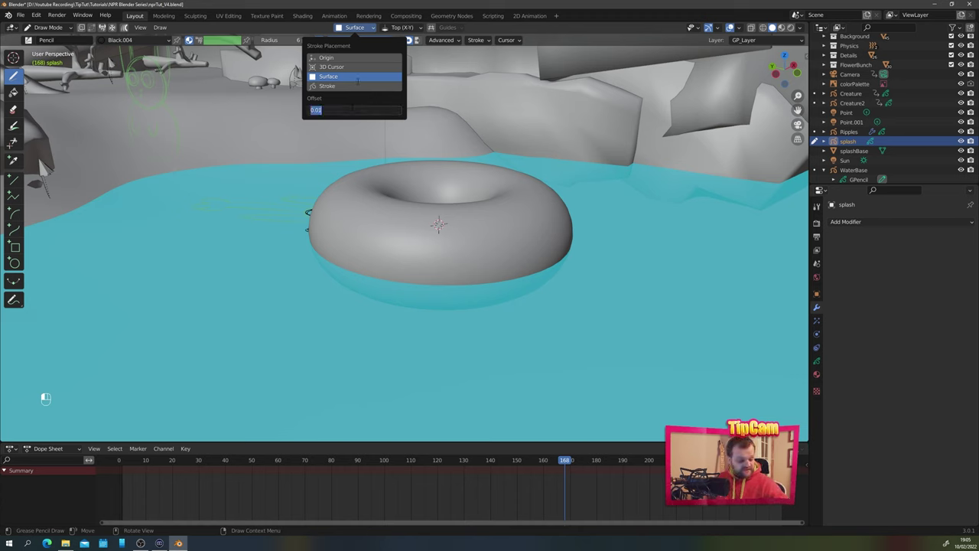
pyautogui.write('1')
pyautogui.press('Return')
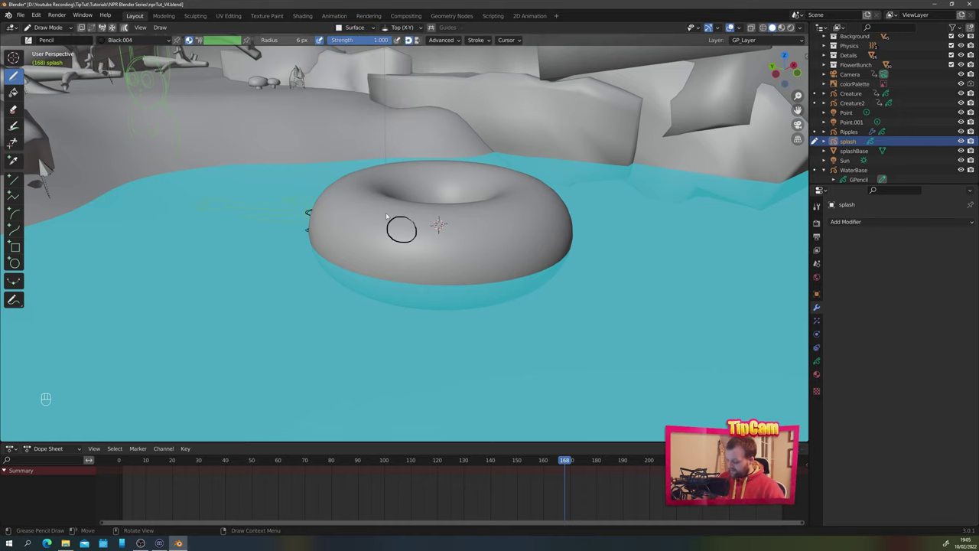
pyautogui.scroll(5, 396, 254)
pyautogui.scroll(-2, 399, 254)
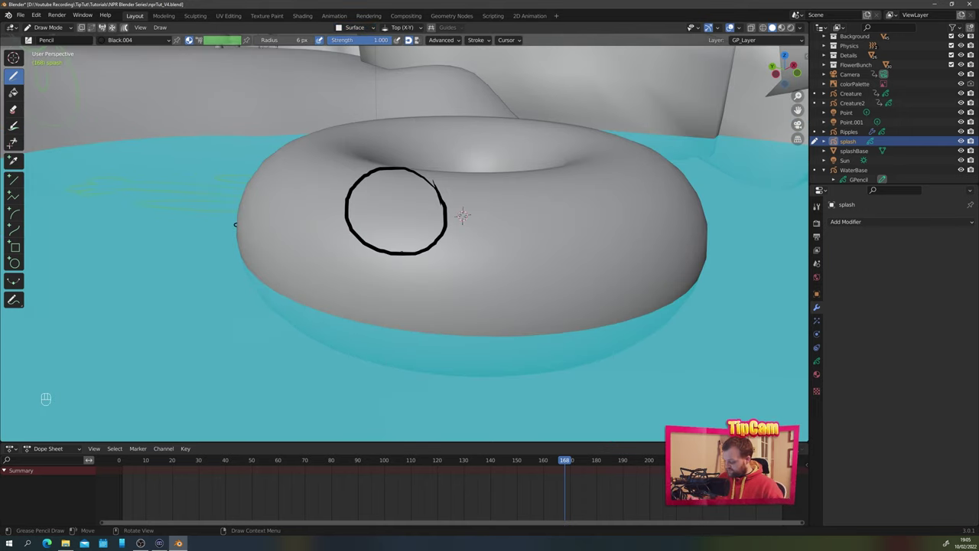
pyautogui.moveTo(385, 194); pyautogui.dragTo(410, 204)
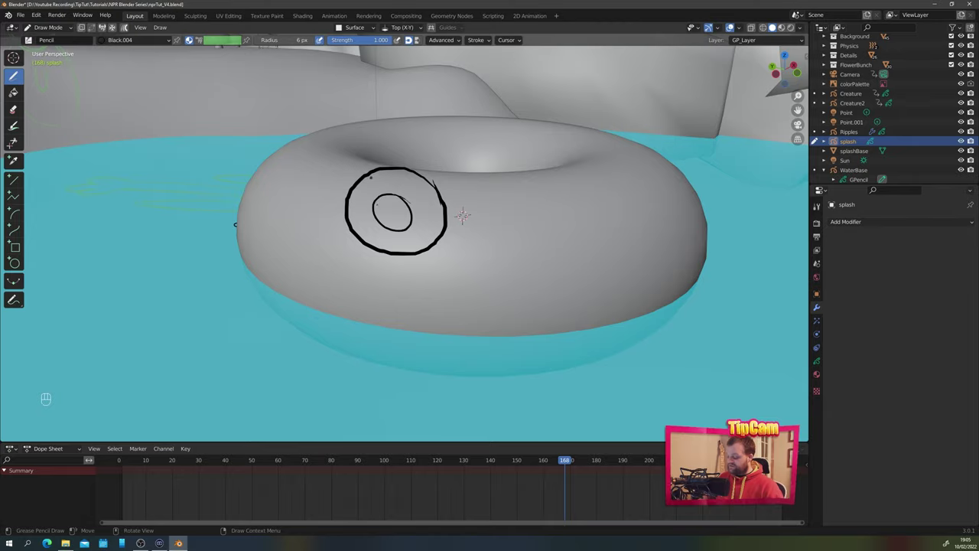
pyautogui.scroll(-4, 375, 184)
pyautogui.moveTo(446, 232)
pyautogui.mouseDown(button='middle')
pyautogui.moveTo(391, 264)
pyautogui.moveTo(357, 244)
pyautogui.moveTo(430, 246)
pyautogui.mouseUp(button='middle')
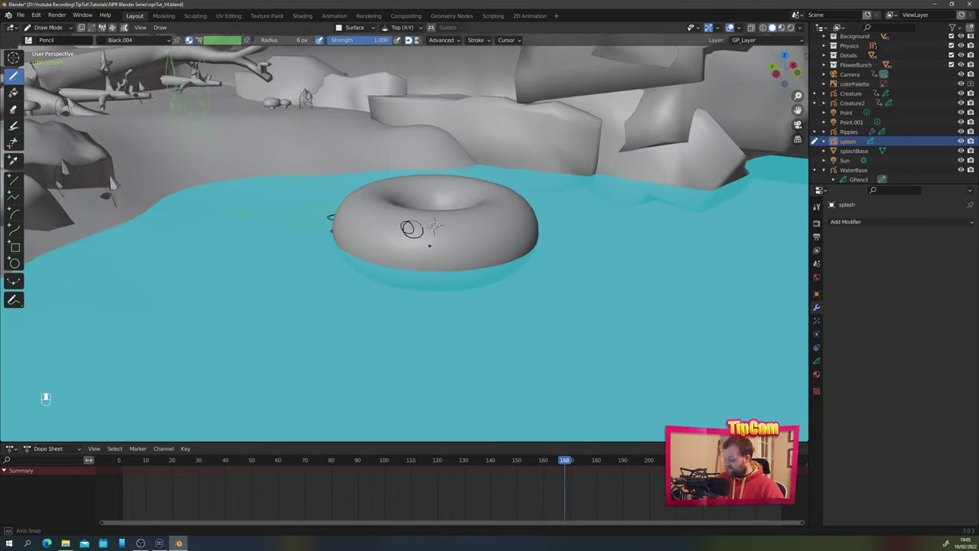
pyautogui.moveTo(331, 218); pyautogui.dragTo(280, 265, button='middle')
# Undo the two test circles and set the surface stroke offset back to 0.01
pyautogui.hotkey('ctrl', 'z')
pyautogui.hotkey('ctrl', 'z')
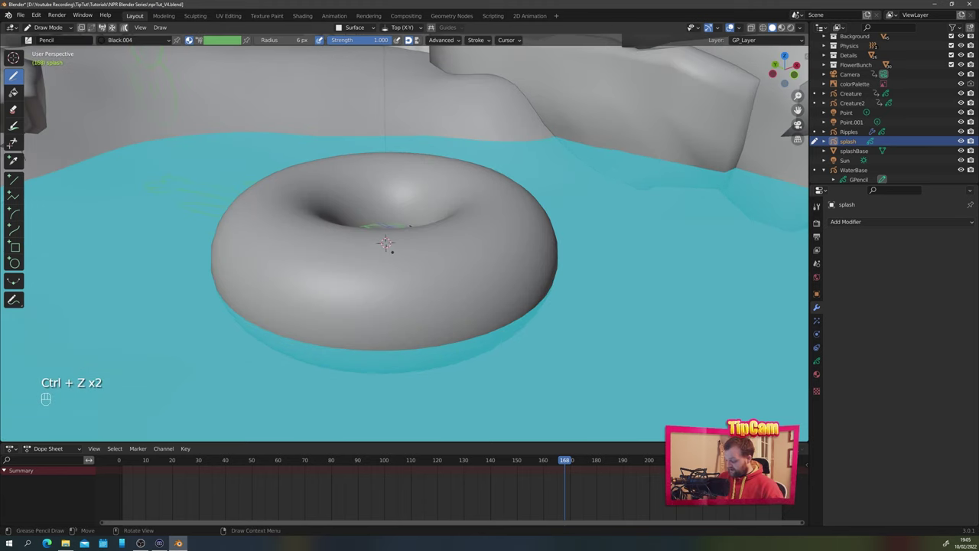
pyautogui.click(352, 28)
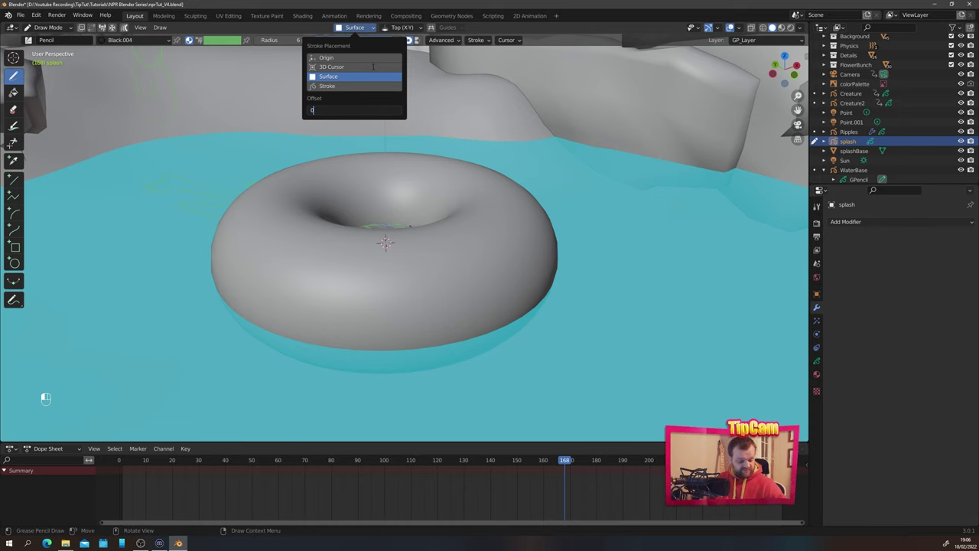
pyautogui.write('0.01')
pyautogui.press('Return')
# Draw test circles on the side of the torus with the 0.01 offset, and undo them
pyautogui.scroll(4, 367, 273)
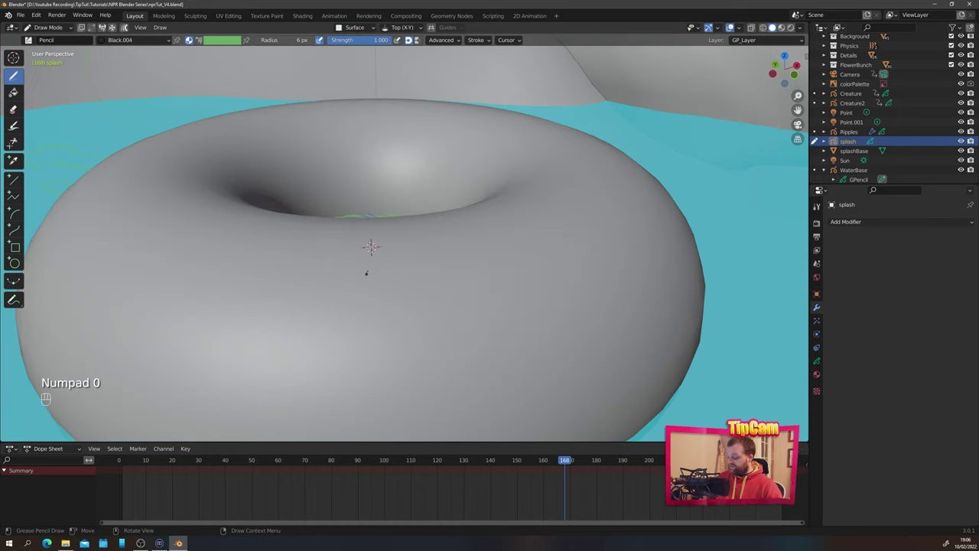
pyautogui.moveTo(405, 308)
pyautogui.mouseDown()
pyautogui.moveTo(409, 338)
pyautogui.moveTo(409, 309)
pyautogui.mouseUp()
pyautogui.scroll(-5, 360, 326)
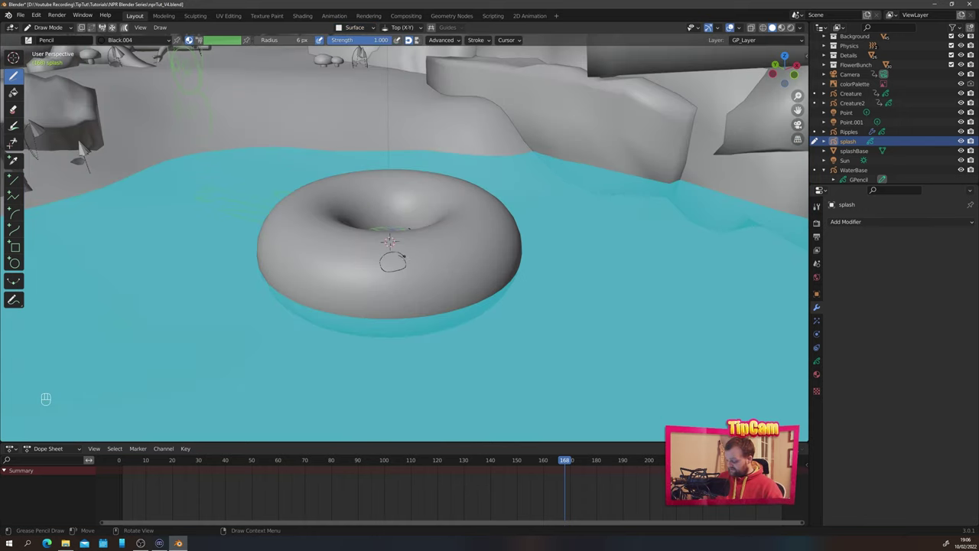
pyautogui.moveTo(423, 292); pyautogui.dragTo(403, 287, button='middle')
pyautogui.scroll(3, 390, 310)
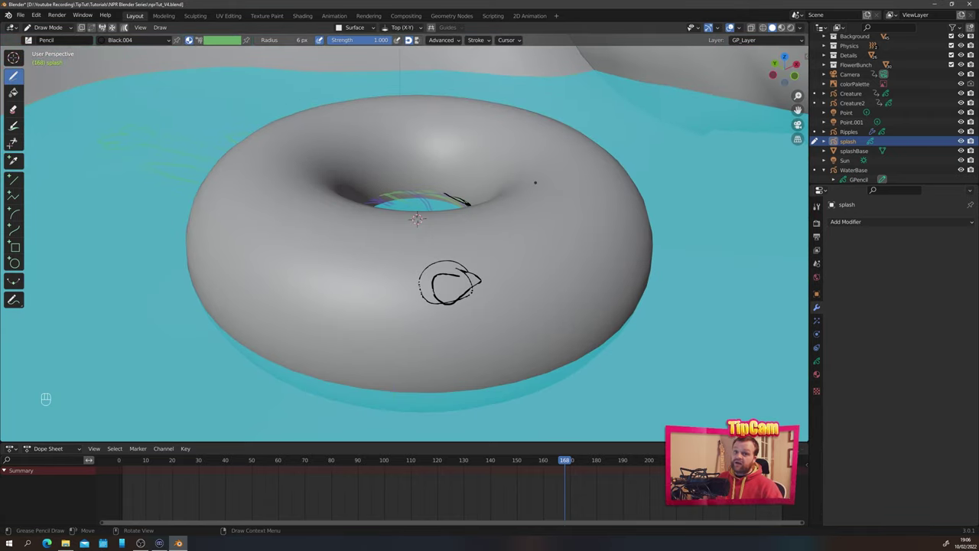
pyautogui.scroll(-2, 530, 262)
pyautogui.hotkey('ctrl', 'z')
pyautogui.hotkey('ctrl', 'z')
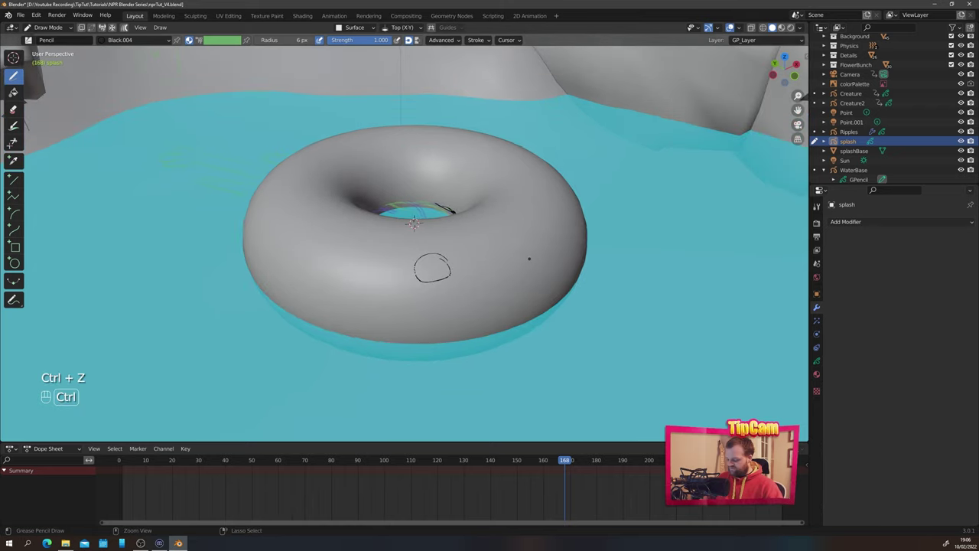
# Draw small spiky splash strokes around the inner rim of the torus on frame 168
pyautogui.moveTo(461, 258)
pyautogui.mouseDown(button='middle')
pyautogui.moveTo(507, 278)
pyautogui.moveTo(527, 262)
pyautogui.moveTo(389, 294)
pyautogui.moveTo(407, 300)
pyautogui.mouseUp(button='middle')
pyautogui.scroll(2, 427, 274)
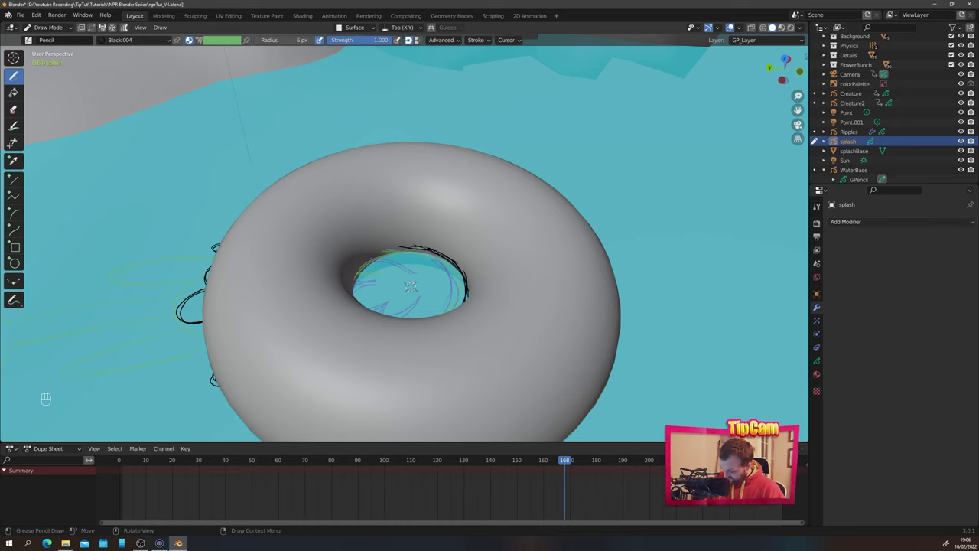
pyautogui.moveTo(398, 262); pyautogui.dragTo(466, 246, button='middle')
pyautogui.moveTo(531, 246)
pyautogui.keyDown('shift'); pyautogui.mouseDown(button='middle')
pyautogui.moveTo(330, 240)
pyautogui.moveTo(341, 258)
pyautogui.mouseUp(button='middle'); pyautogui.keyUp('shift')
pyautogui.moveTo(249, 205)
pyautogui.mouseDown(button='middle')
pyautogui.moveTo(404, 219)
pyautogui.moveTo(453, 236)
pyautogui.moveTo(360, 210)
pyautogui.moveTo(278, 233)
pyautogui.mouseUp(button='middle')
pyautogui.moveTo(279, 233)
pyautogui.mouseDown(button='middle')
pyautogui.moveTo(284, 250)
pyautogui.moveTo(286, 238)
pyautogui.moveTo(298, 247)
pyautogui.moveTo(389, 238)
pyautogui.mouseUp(button='middle')
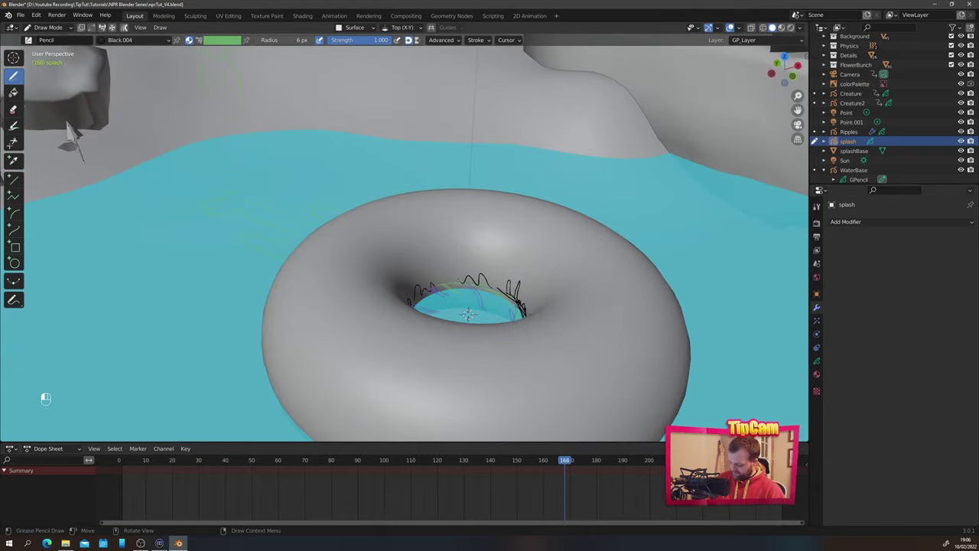
pyautogui.keyDown('shift'); pyautogui.moveTo(428, 314); pyautogui.dragTo(538, 299, button='middle'); pyautogui.keyUp('shift')
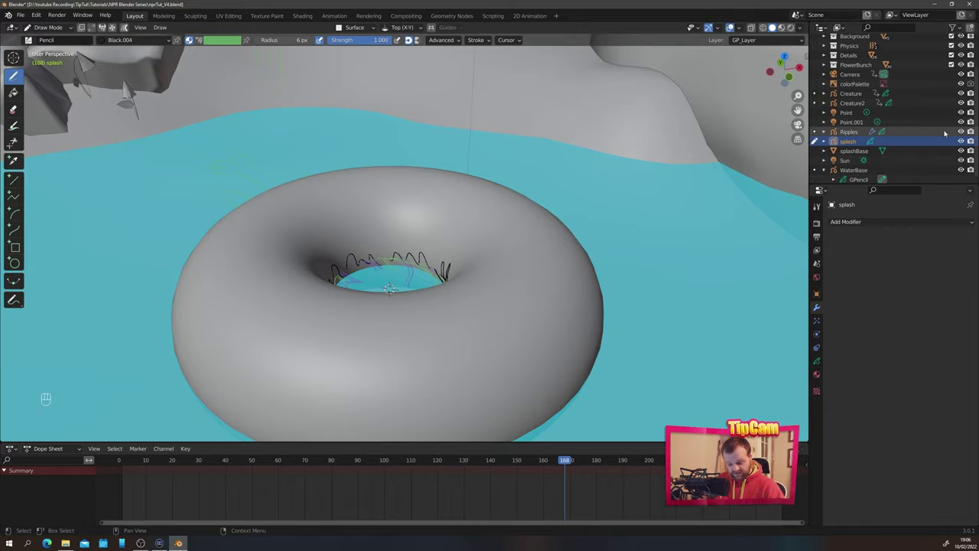
# Hide splashBase to check the splash strokes and switch the Dope Sheet to Grease Pencil mode
pyautogui.click(962, 151)
pyautogui.moveTo(528, 268)
pyautogui.mouseDown(button='middle')
pyautogui.moveTo(516, 303)
pyautogui.moveTo(476, 284)
pyautogui.moveTo(413, 293)
pyautogui.moveTo(525, 280)
pyautogui.moveTo(466, 290)
pyautogui.moveTo(440, 315)
pyautogui.moveTo(455, 322)
pyautogui.mouseUp(button='middle')
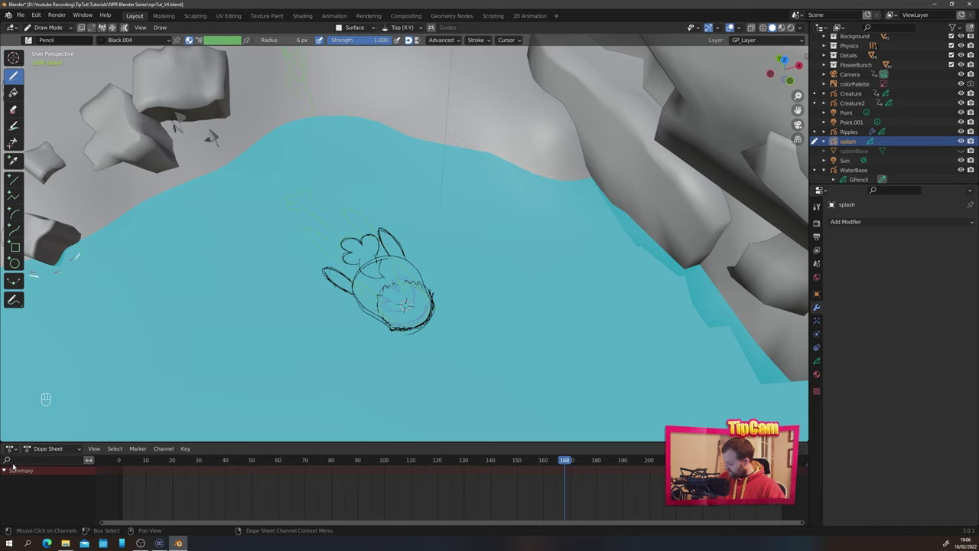
pyautogui.click(50, 449)
pyautogui.click(49, 491)
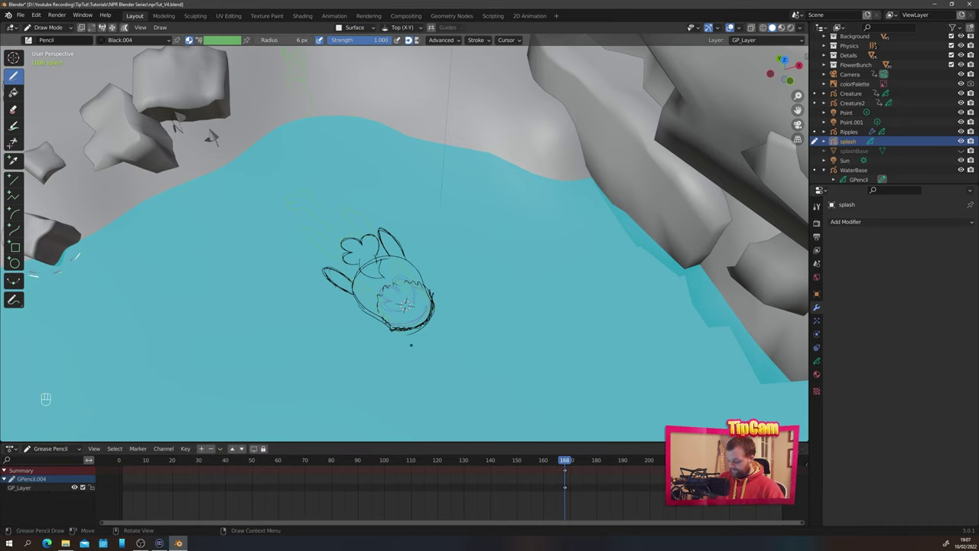
pyautogui.scroll(2, 408, 337)
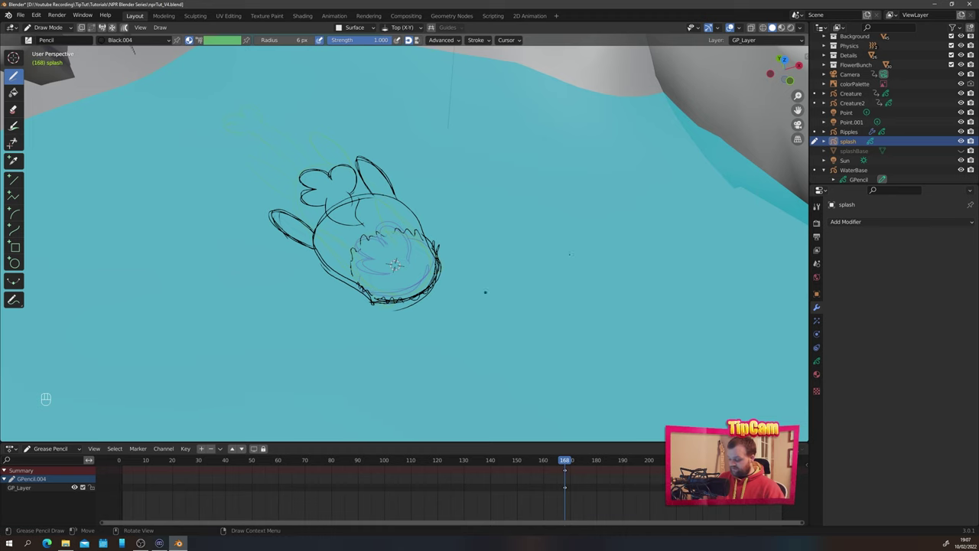
# Show splashBase again and insert a Grease Pencil keyframe for splash on frame 170
pyautogui.click(961, 151)
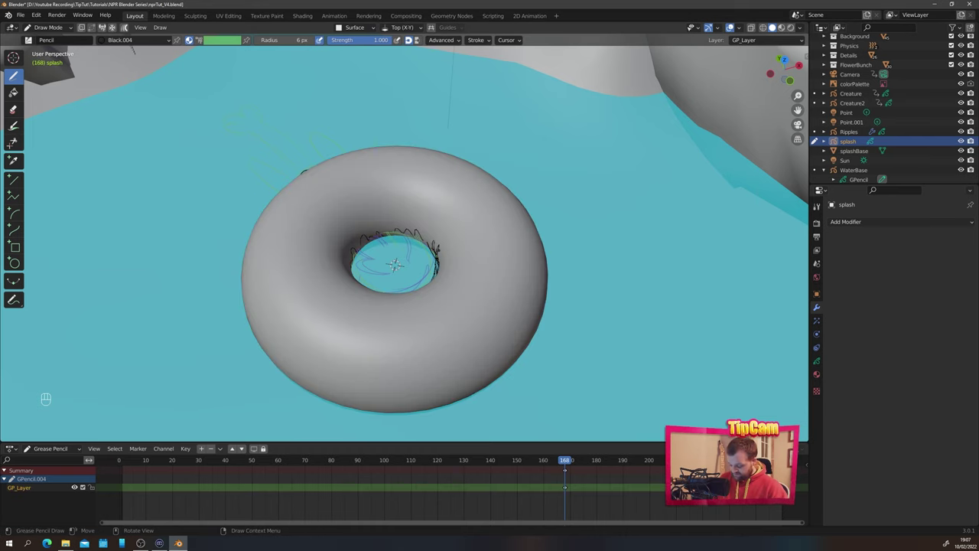
pyautogui.moveTo(565, 461); pyautogui.dragTo(570, 464)
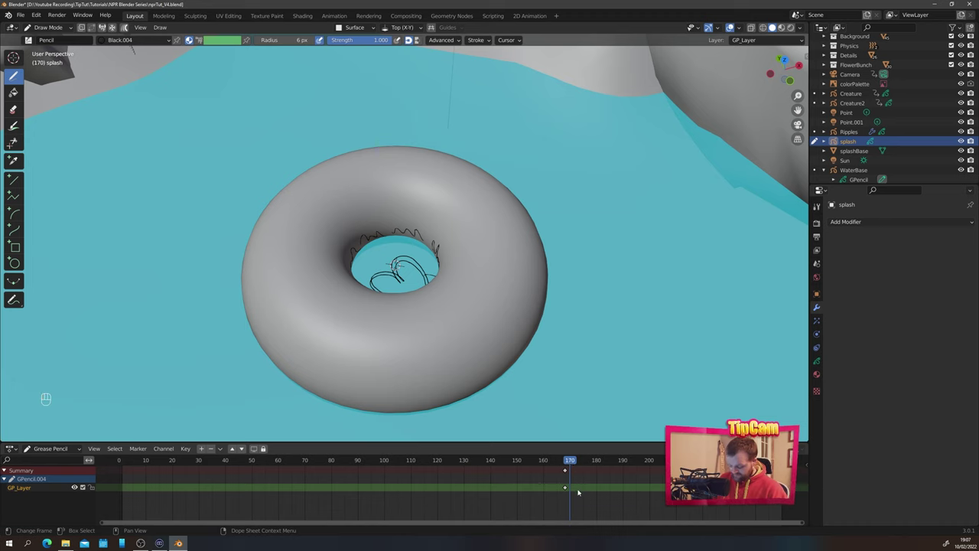
pyautogui.press('i')
pyautogui.click(540, 488)
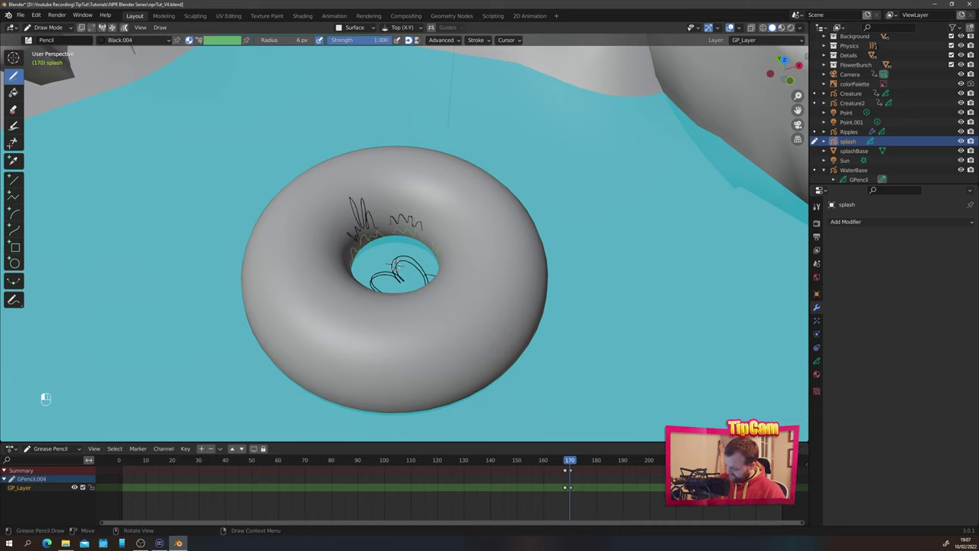
# Draw taller spiky splash strokes all around the torus's inner wall on frame 170
pyautogui.moveTo(321, 219)
pyautogui.mouseDown(button='middle')
pyautogui.moveTo(378, 227)
pyautogui.moveTo(452, 163)
pyautogui.moveTo(416, 243)
pyautogui.mouseUp(button='middle')
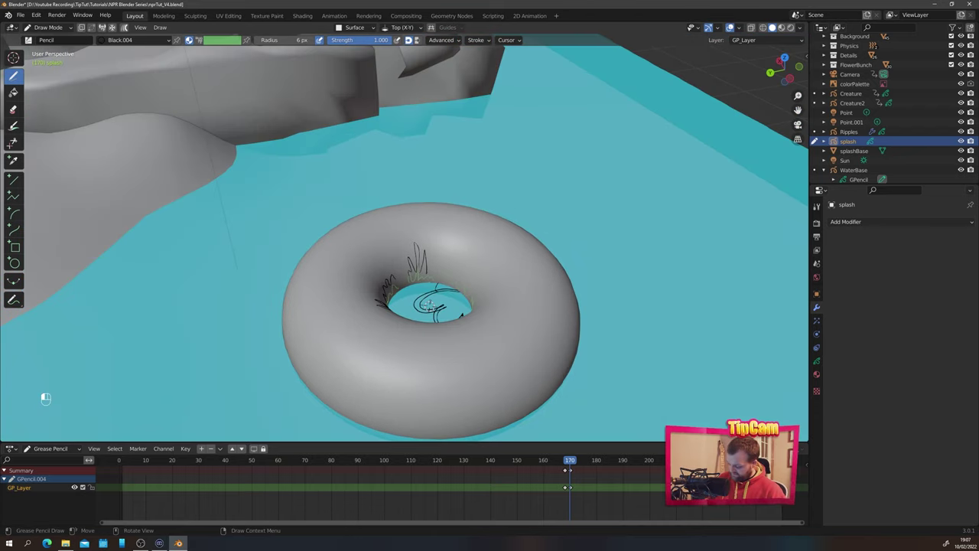
pyautogui.moveTo(430, 305); pyautogui.dragTo(484, 304, button='middle')
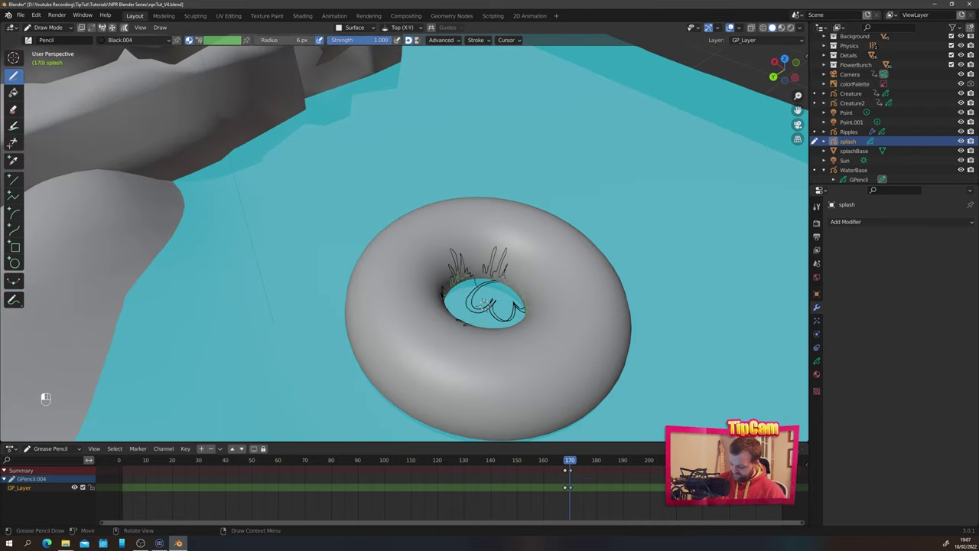
pyautogui.moveTo(389, 243); pyautogui.dragTo(463, 226, button='middle')
pyautogui.keyDown('shift'); pyautogui.moveTo(464, 227); pyautogui.dragTo(295, 289, button='middle'); pyautogui.keyUp('shift')
pyautogui.moveTo(295, 290); pyautogui.dragTo(411, 286, button='middle')
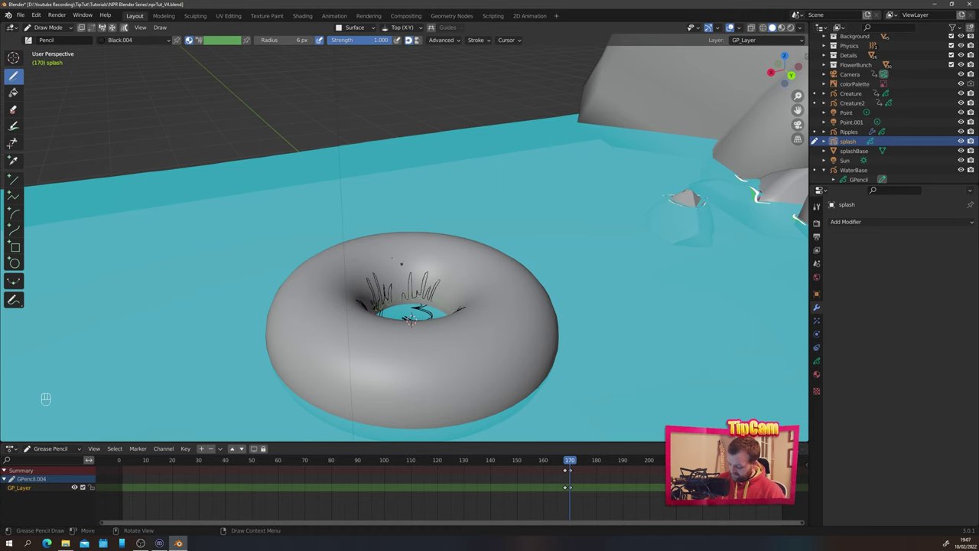
pyautogui.moveTo(381, 258); pyautogui.dragTo(311, 263, button='middle')
pyautogui.moveTo(311, 264); pyautogui.dragTo(355, 270, button='middle')
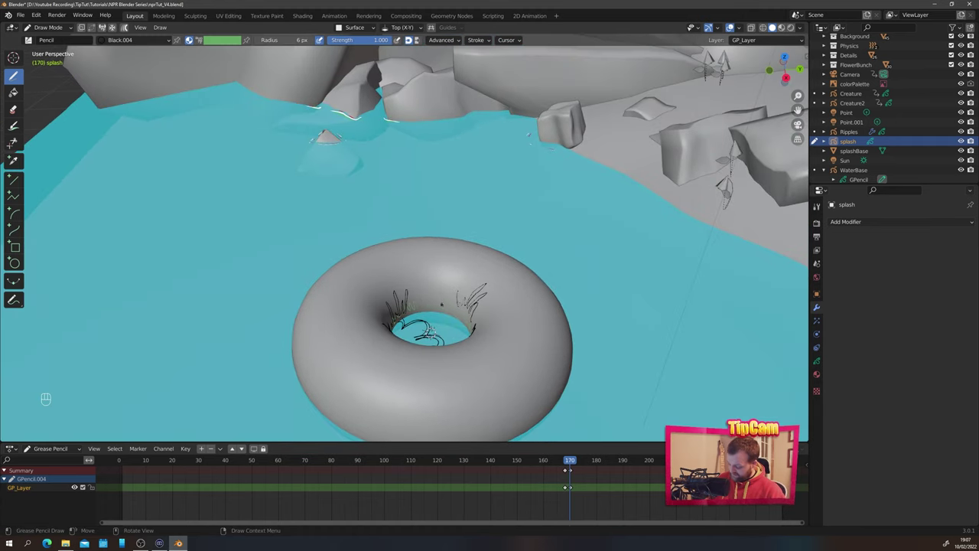
# Draw the following splash drawings on every second frame up to 184, carrying the strokes outward over the torus
pyautogui.press('Right')
pyautogui.press('Right')
pyautogui.moveTo(423, 277)
pyautogui.mouseDown(button='middle')
pyautogui.moveTo(431, 307)
pyautogui.moveTo(282, 277)
pyautogui.mouseUp(button='middle')
pyautogui.press('Right')
pyautogui.press('Right')
pyautogui.moveTo(342, 312); pyautogui.dragTo(399, 300)
pyautogui.moveTo(419, 304); pyautogui.dragTo(461, 285)
pyautogui.moveTo(469, 307); pyautogui.dragTo(475, 360)
pyautogui.moveTo(424, 349); pyautogui.dragTo(419, 276, button='middle')
# Play back and scrub the splash over the torus, starting a few frames before the impact
pyautogui.press('space')
pyautogui.press('space')
pyautogui.click(530, 462)
pyautogui.moveTo(529, 462); pyautogui.dragTo(567, 457)
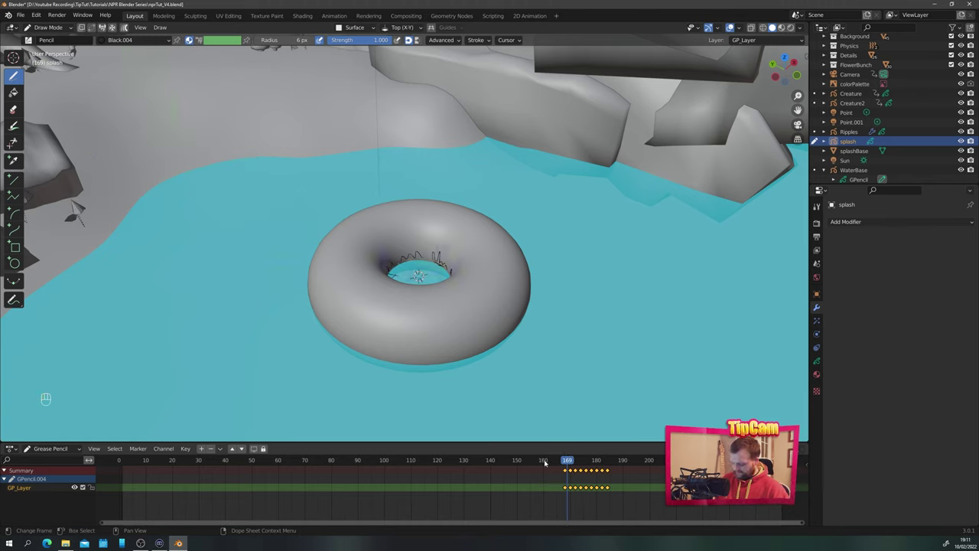
pyautogui.press('space')
pyautogui.press('space')
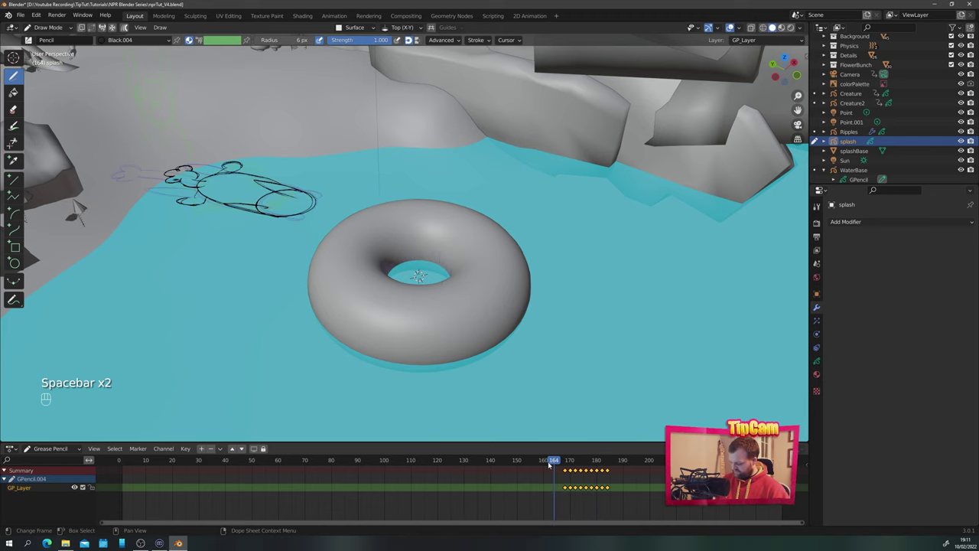
pyautogui.press('space')
pyautogui.press('space')
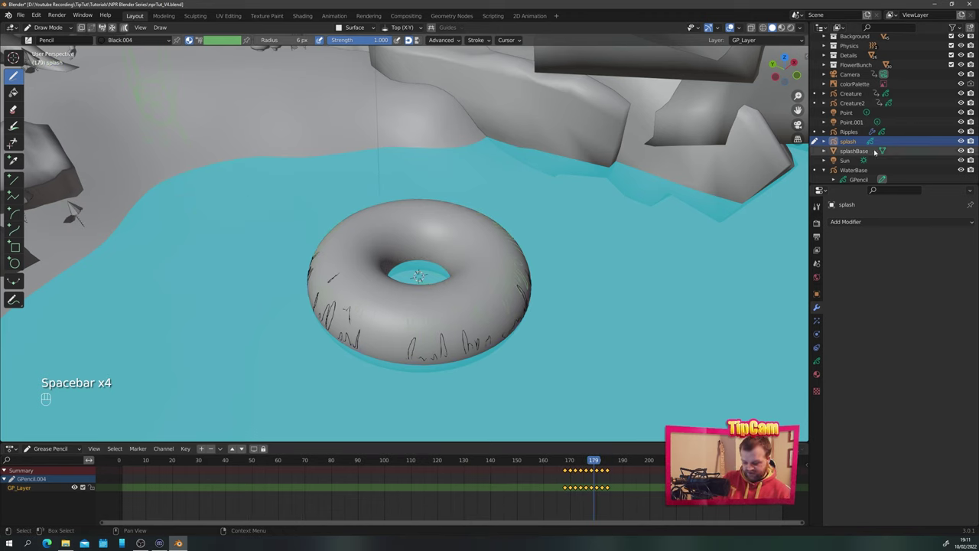
# Hide splashBase and play the splash back through the camera in Object Mode
pyautogui.click(962, 150)
pyautogui.moveTo(575, 460)
pyautogui.mouseDown()
pyautogui.moveTo(564, 460)
pyautogui.moveTo(612, 466)
pyautogui.moveTo(564, 466)
pyautogui.mouseUp()
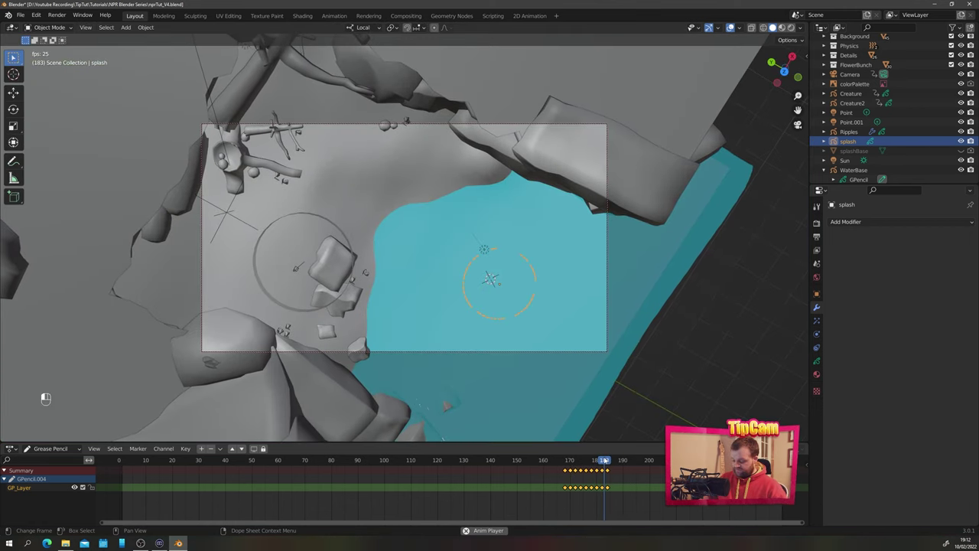
pyautogui.press('space')
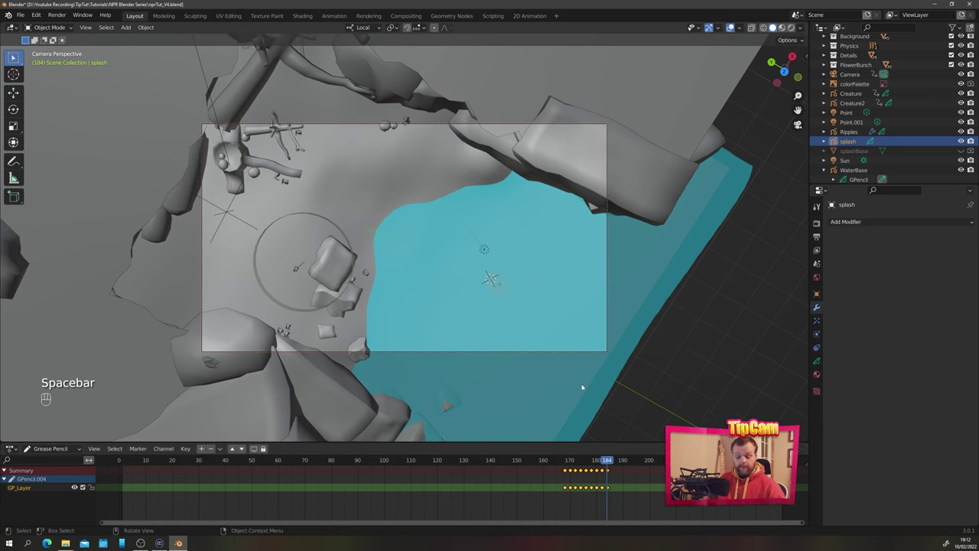
pyautogui.click(442, 402)
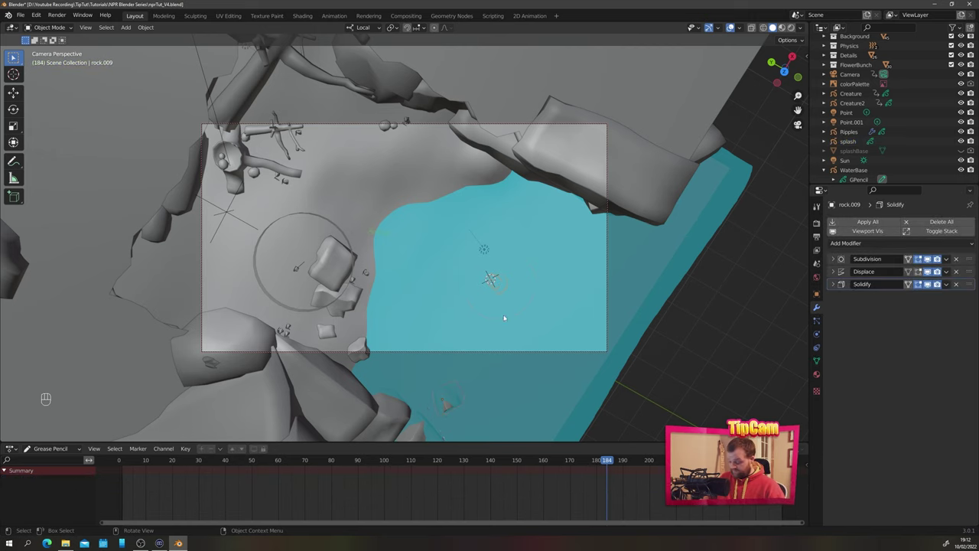
pyautogui.moveTo(601, 460); pyautogui.dragTo(516, 459)
pyautogui.press('space')
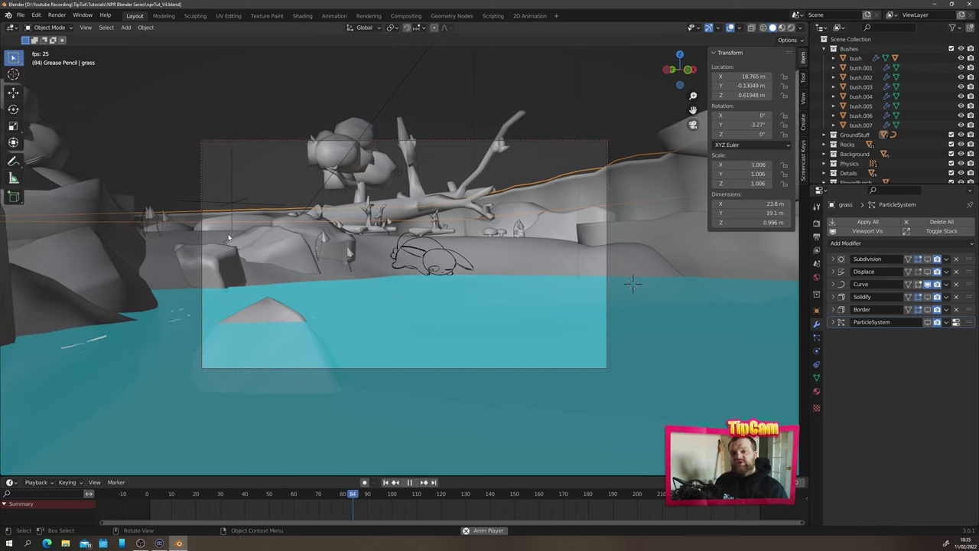
# Play and step through the rough Creature animation around frames 128 to 136 in the camera view
pyautogui.press('space')
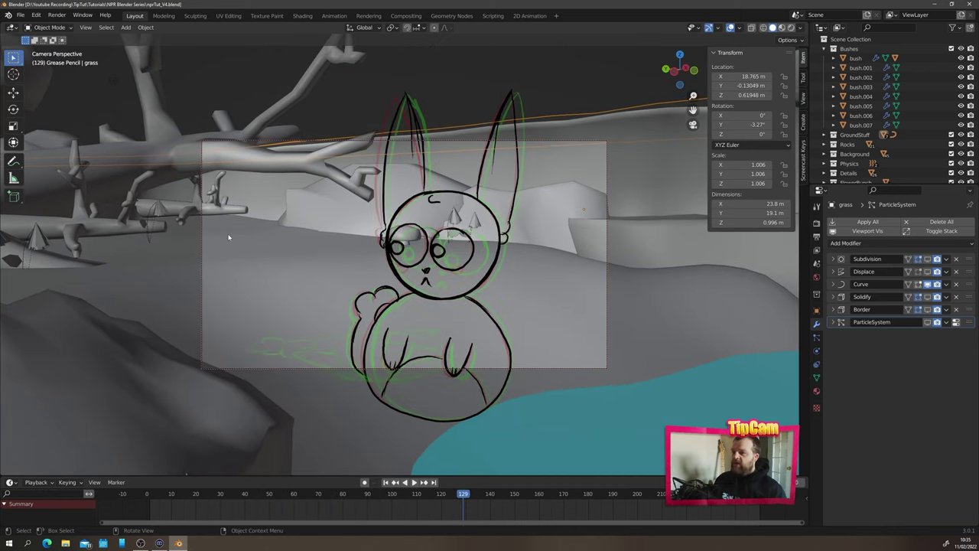
pyautogui.moveTo(465, 493); pyautogui.dragTo(468, 490)
pyautogui.press('space')
pyautogui.press('Left')
pyautogui.press('Left')
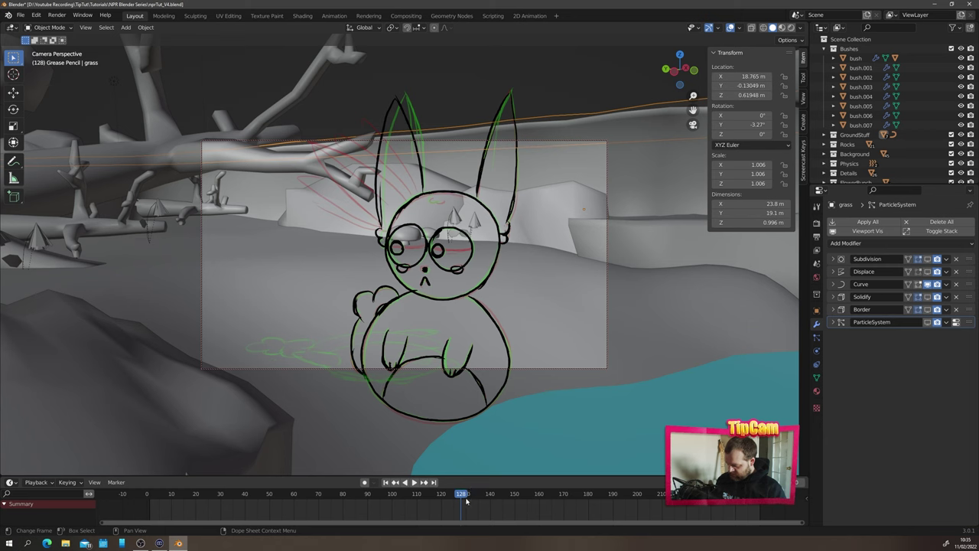
pyautogui.click(466, 501)
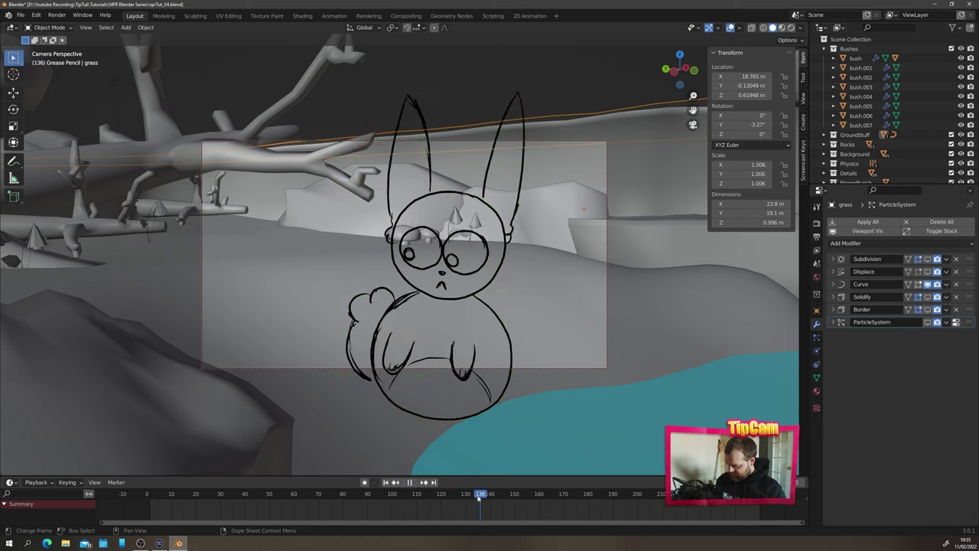
# Isolate Creature in a left orthographic local view in the Animation workspace
pyautogui.click(388, 249)
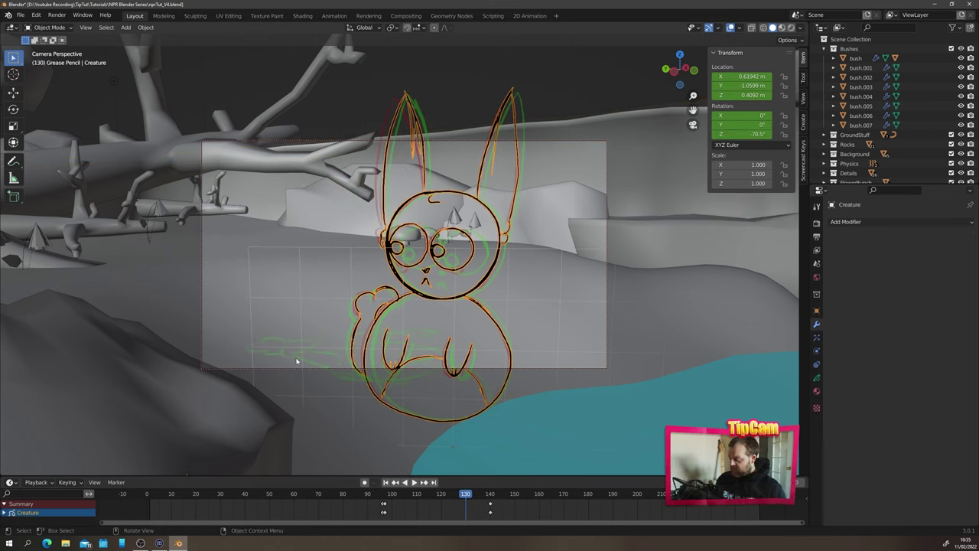
pyautogui.click(335, 16)
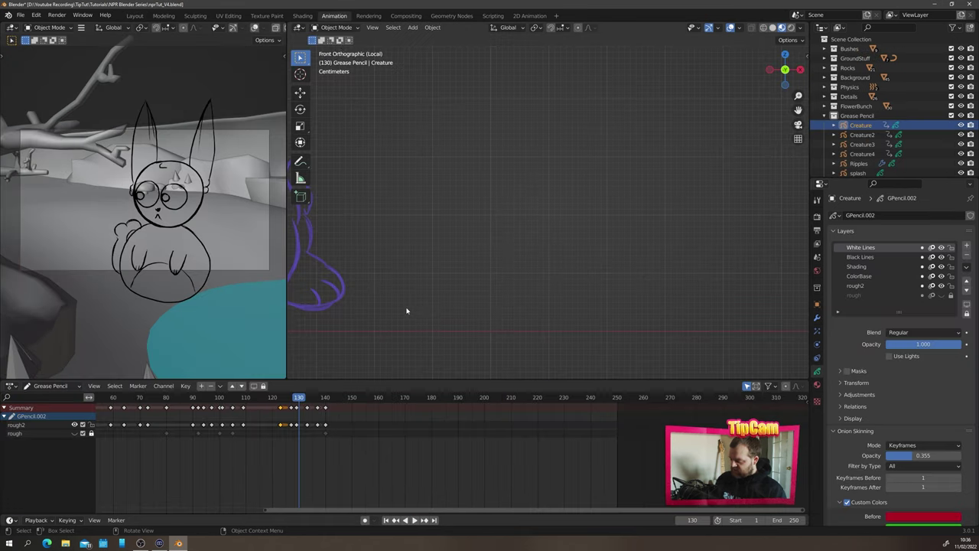
pyautogui.press('KP_Divide')
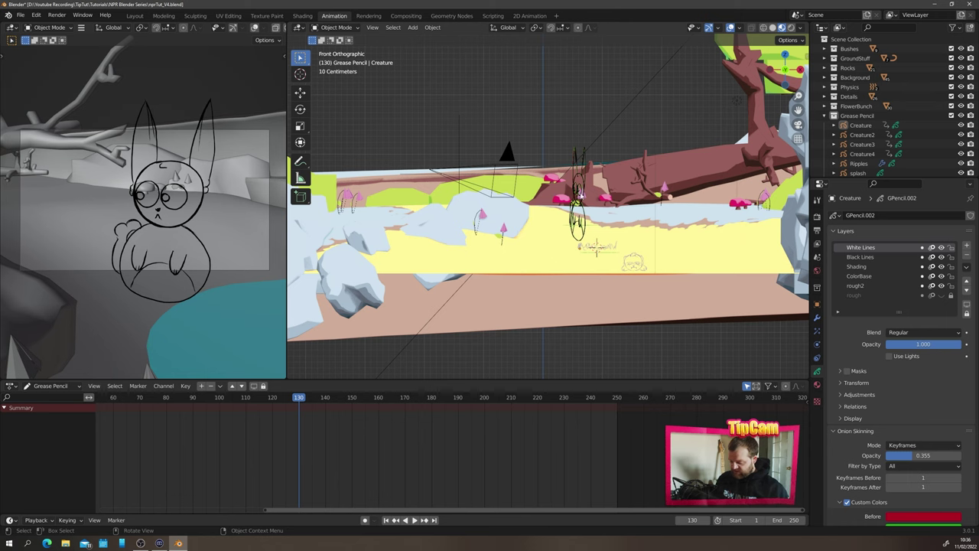
pyautogui.click(583, 193)
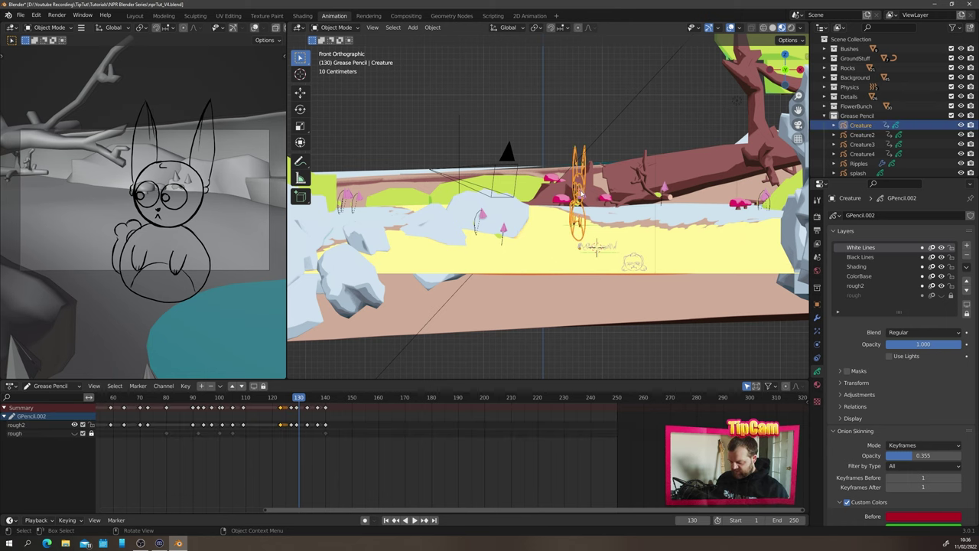
pyautogui.press('KP_Divide')
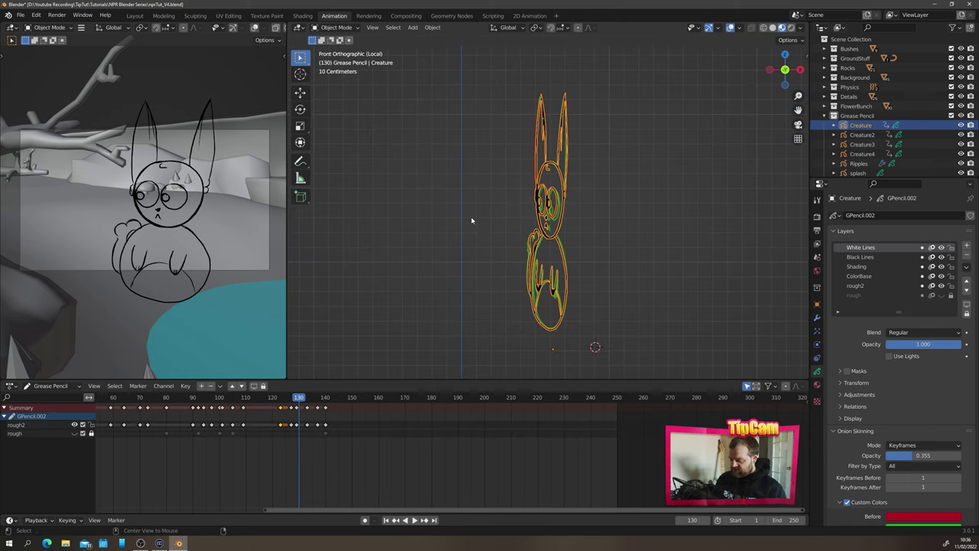
pyautogui.press('ctrl+KP_3')
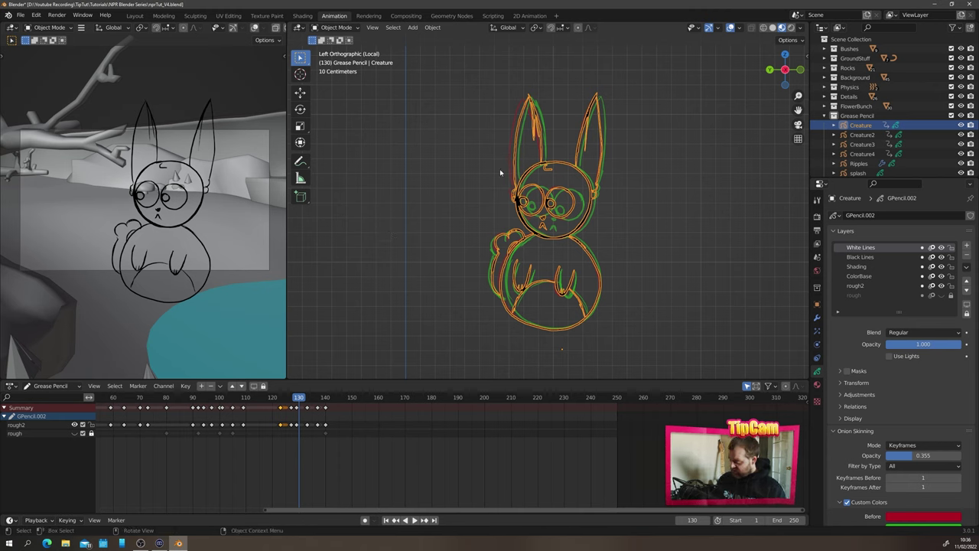
# Go to frame 129 and switch Creature to Draw Mode, keeping the object selected
pyautogui.click(476, 177)
pyautogui.press('Left')
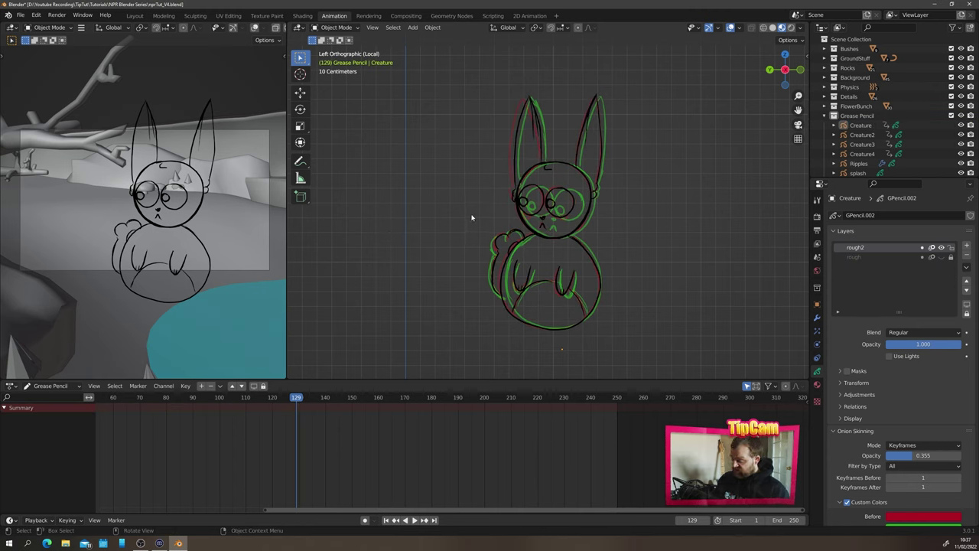
pyautogui.hotkey('ctrl', 'Tab')
pyautogui.click(465, 165)
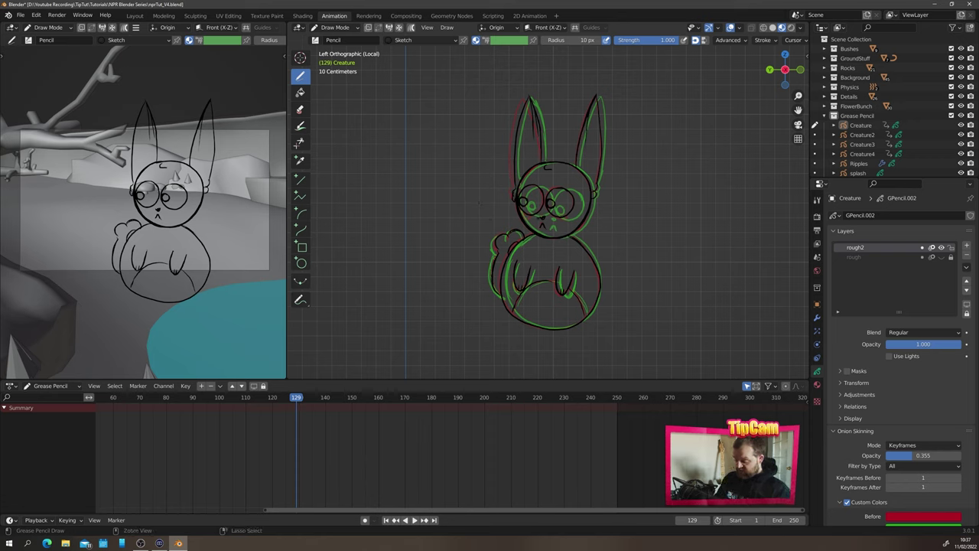
pyautogui.hotkey('ctrl', 'z')
pyautogui.hotkey('ctrl', 'z')
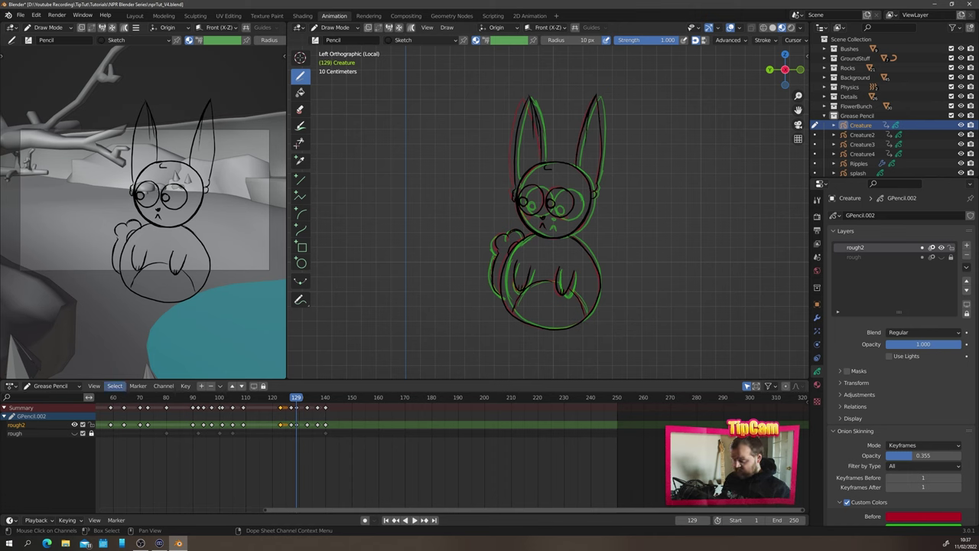
# Add four new Grease Pencil layers above rough2 on Creature
pyautogui.click(967, 246)
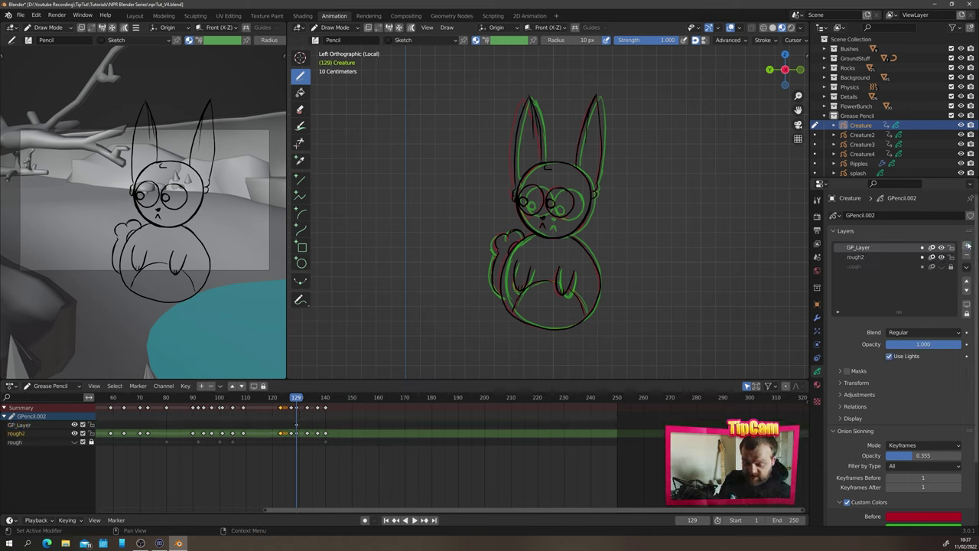
pyautogui.click(967, 245)
pyautogui.click(968, 246)
pyautogui.click(967, 245)
# Rename the four new layers, from lowest to highest, BC, SH, Line and High
pyautogui.click(852, 276)
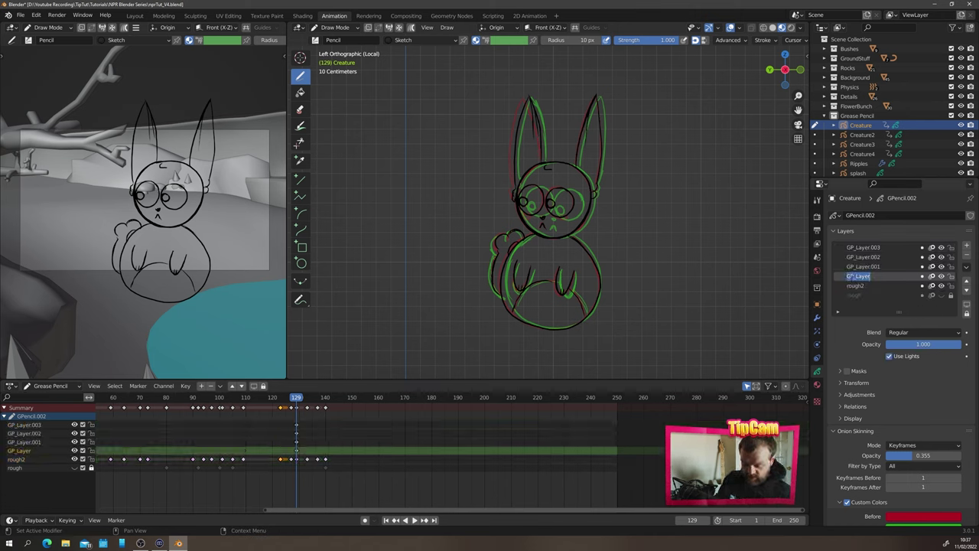
pyautogui.write('BC')
pyautogui.click(852, 267)
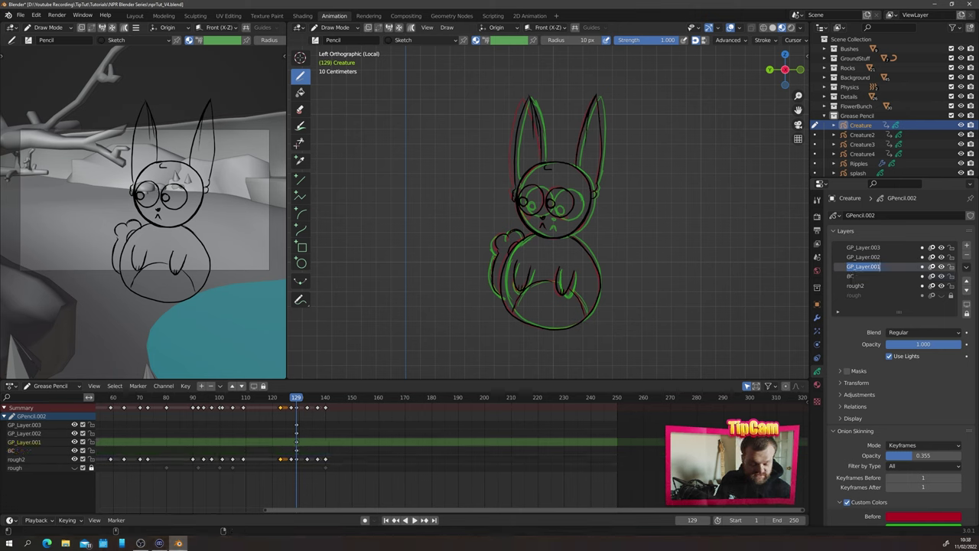
pyautogui.doubleClick(851, 266)
pyautogui.write('SH')
pyautogui.click(851, 256)
pyautogui.doubleClick(851, 257)
pyautogui.write('Line')
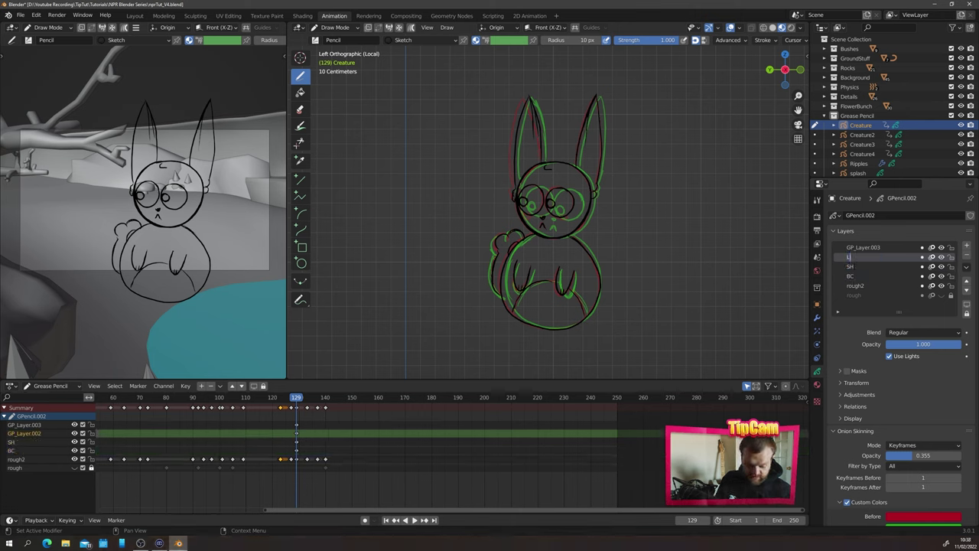
pyautogui.click(852, 247)
pyautogui.doubleClick(852, 247)
pyautogui.write('High')
pyautogui.press('Return')
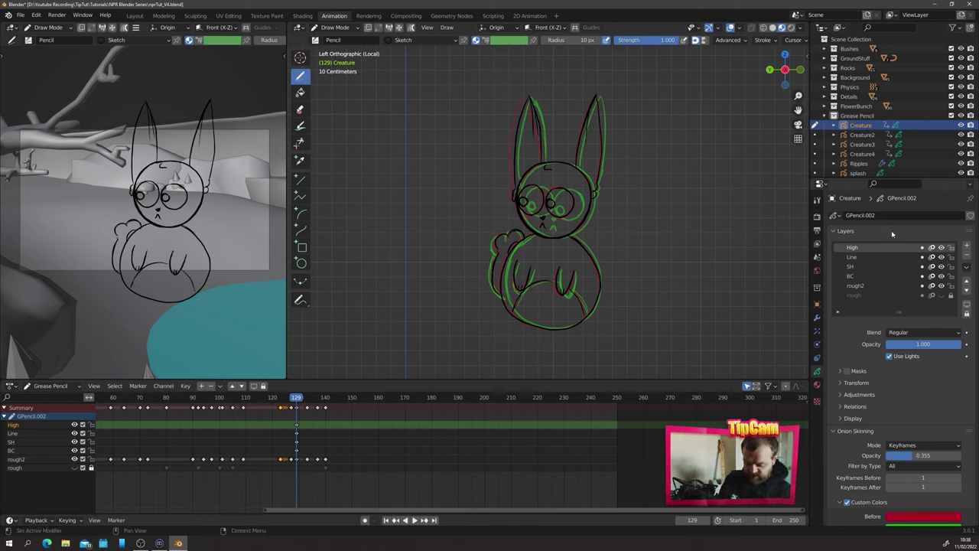
# Turn off Use Lights on the new layers and lock every layer except Line
pyautogui.click(849, 276)
pyautogui.click(853, 268)
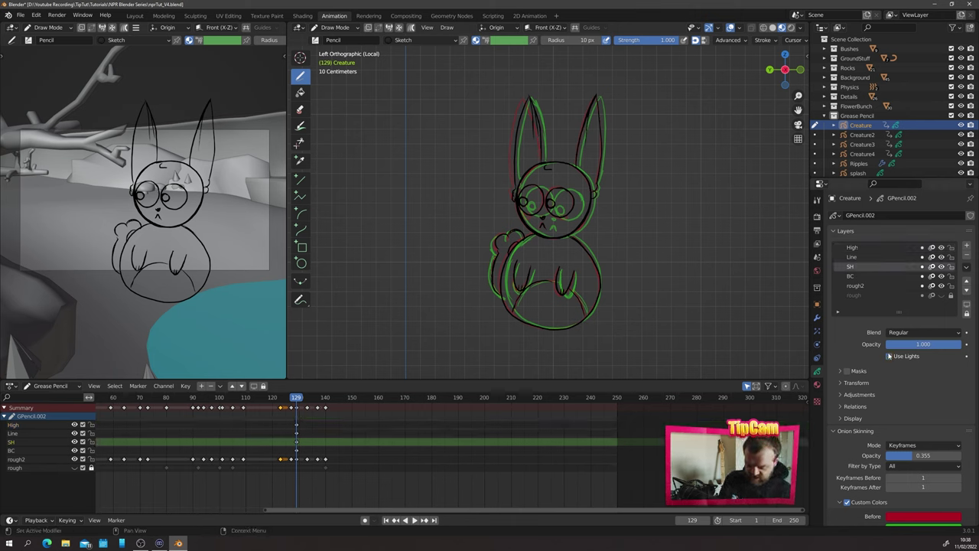
pyautogui.click(853, 258)
pyautogui.click(849, 247)
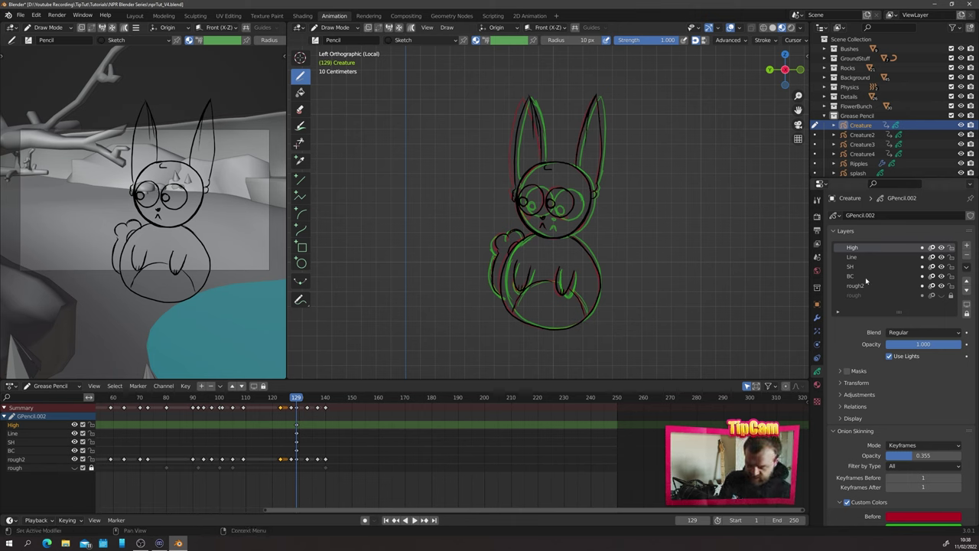
pyautogui.keyDown('ctrl'); pyautogui.scroll(-1, 858, 296); pyautogui.keyUp('ctrl')
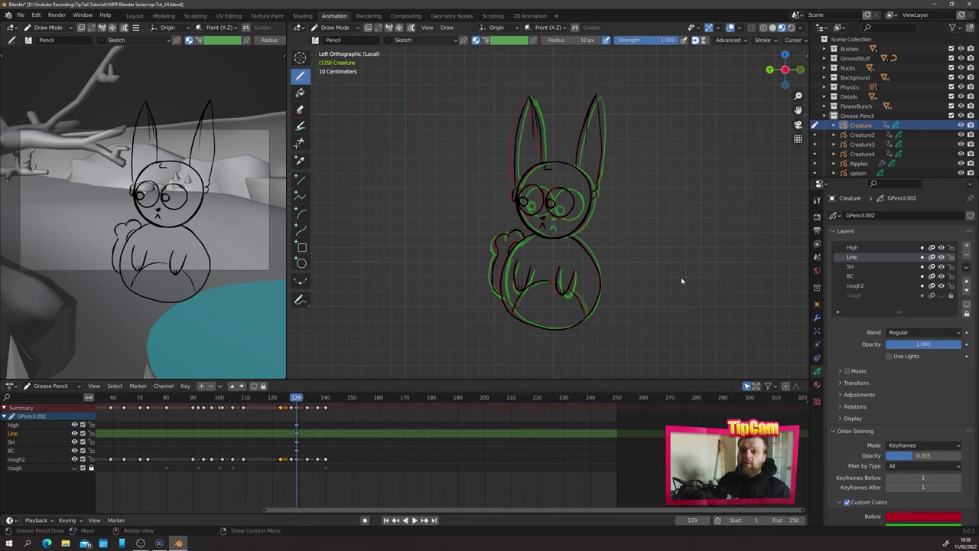
pyautogui.click(951, 286)
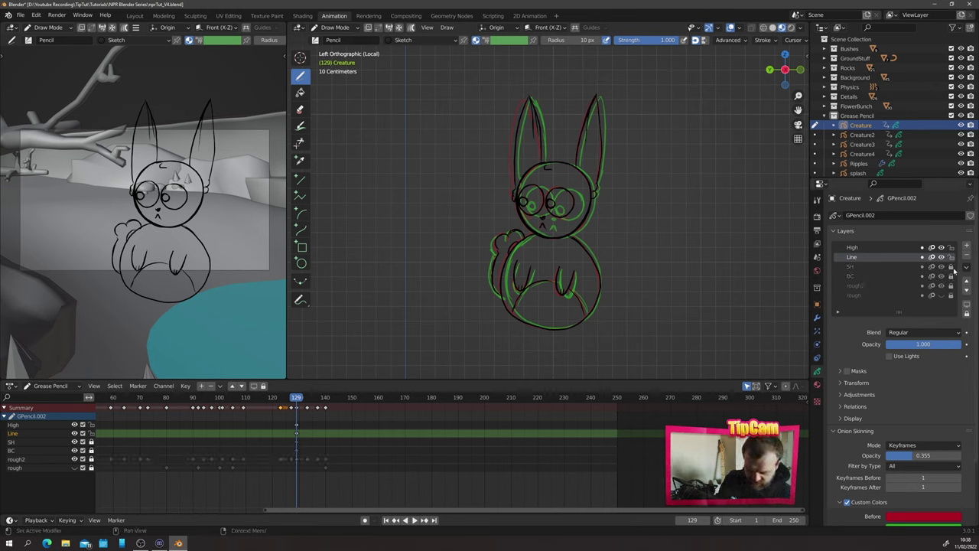
# Set the rough2 layer's opacity to 0.4 and turn off the onion skin overlay
pyautogui.click(853, 286)
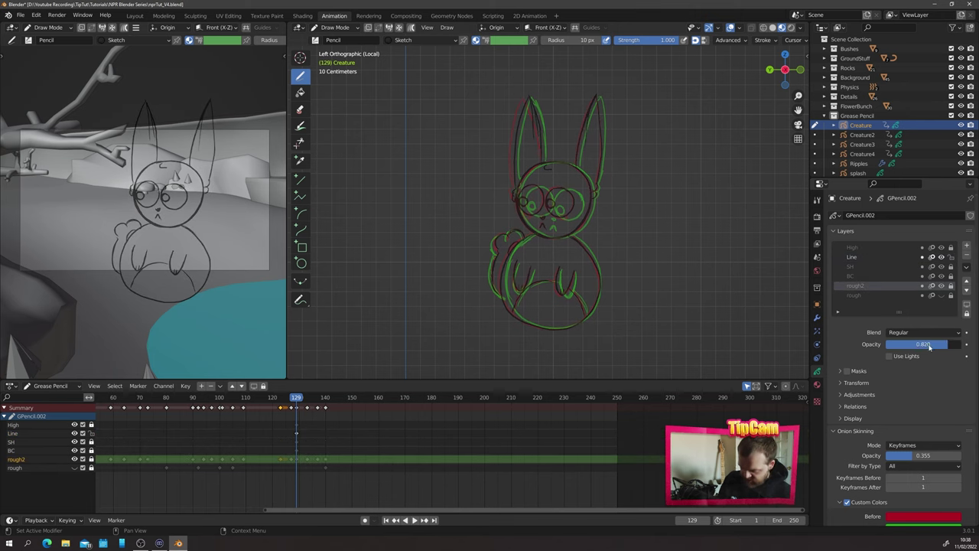
pyautogui.moveTo(926, 346); pyautogui.dragTo(880, 344)
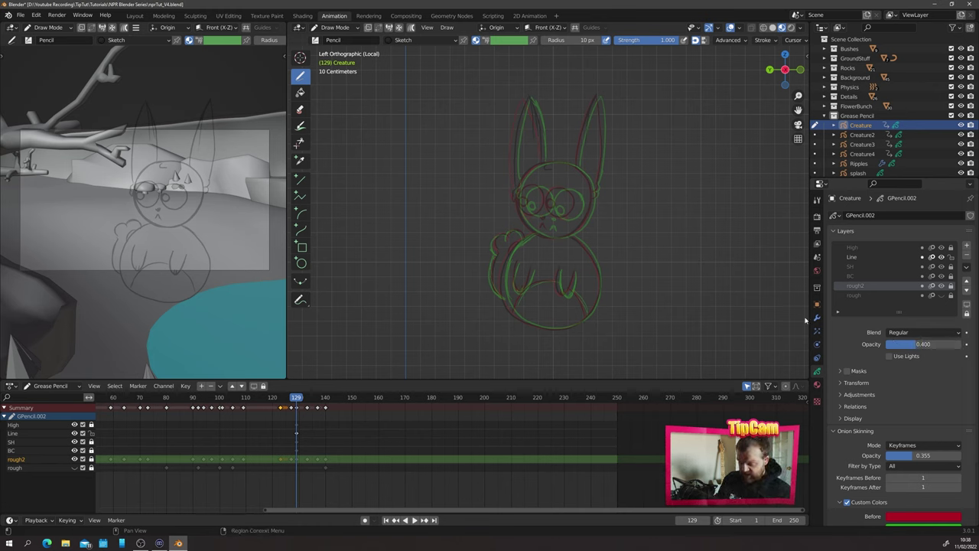
pyautogui.click(739, 28)
pyautogui.click(681, 263)
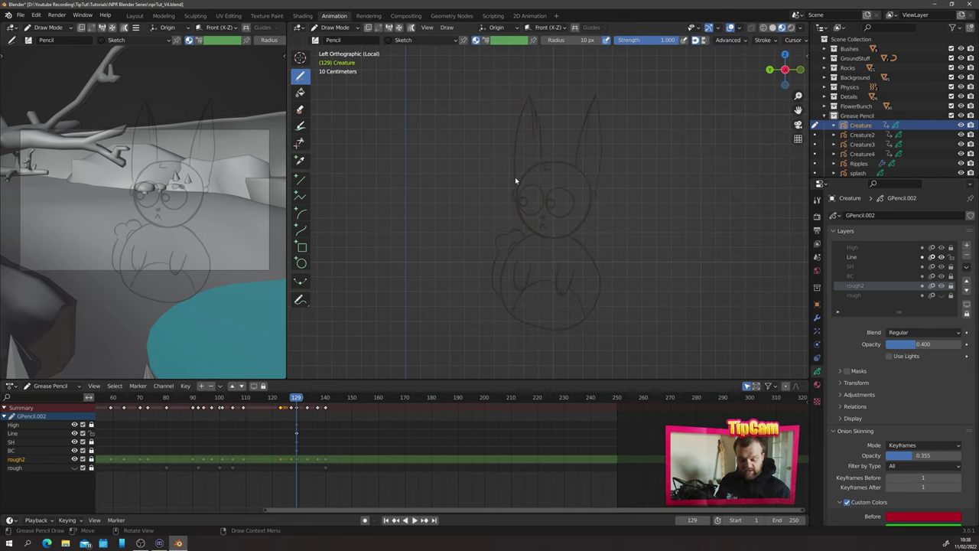
# Ink the creature's round eyes and pupils over the rough on the Line layer at frame 129
pyautogui.moveTo(453, 378); pyautogui.dragTo(453, 416)
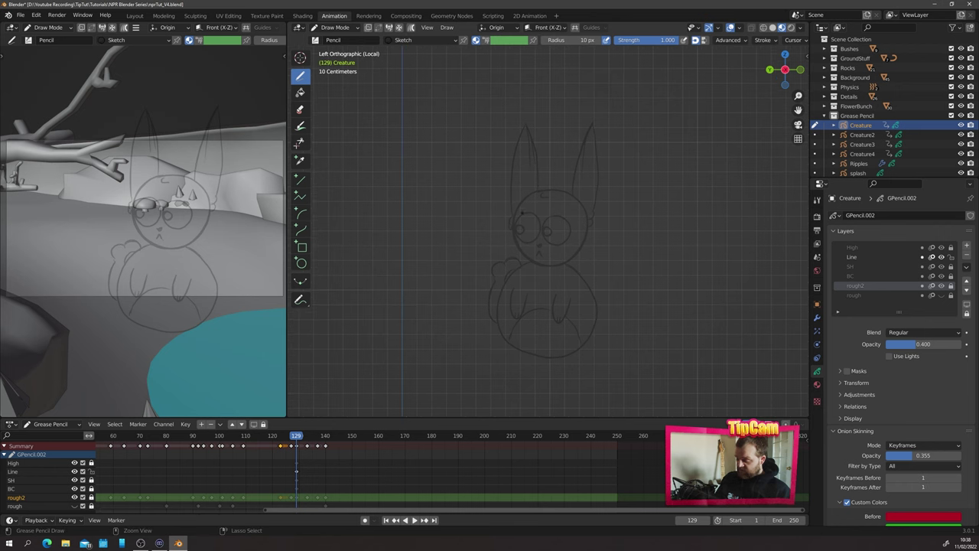
pyautogui.scroll(6, 489, 245)
pyautogui.scroll(6, 569, 262)
pyautogui.click(852, 257)
pyautogui.moveTo(493, 190); pyautogui.dragTo(490, 191)
pyautogui.moveTo(356, 262); pyautogui.dragTo(590, 239)
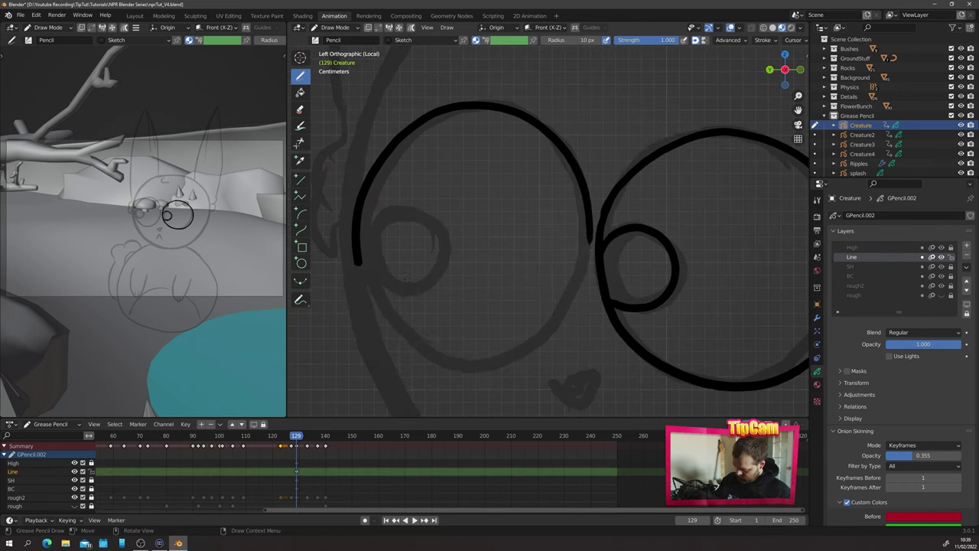
# Ink the head outline, cheek fur, hair tuft and first long ear on the Line layer
pyautogui.scroll(-3, 535, 230)
pyautogui.moveTo(428, 146); pyautogui.dragTo(753, 149)
pyautogui.keyDown('shift'); pyautogui.moveTo(493, 74); pyautogui.dragTo(524, 390, button='middle'); pyautogui.keyUp('shift')
pyautogui.scroll(-2, 597, 275)
pyautogui.moveTo(516, 360); pyautogui.dragTo(561, 70)
pyautogui.keyDown('shift'); pyautogui.moveTo(561, 229); pyautogui.dragTo(622, 273, button='middle'); pyautogui.keyUp('shift')
pyautogui.moveTo(658, 325); pyautogui.dragTo(735, 321)
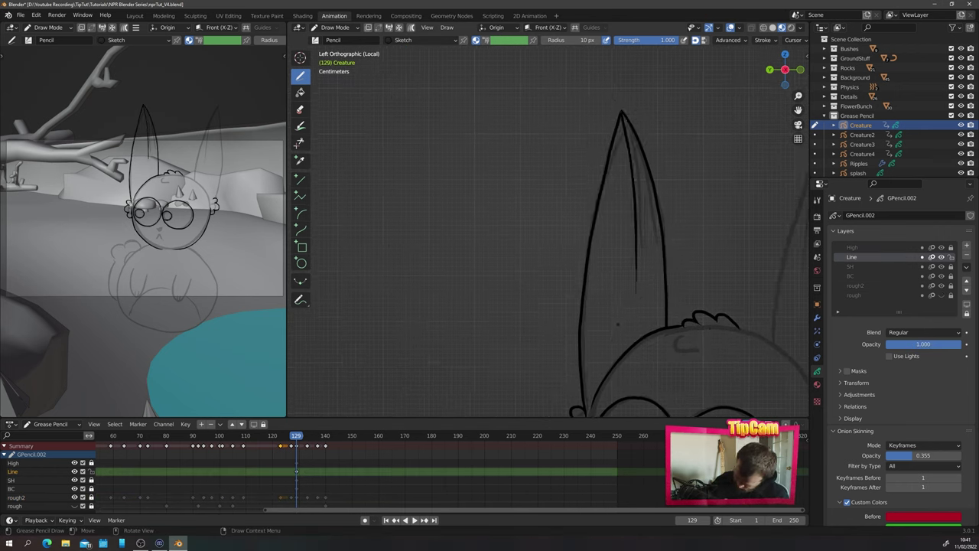
# Ink the second ear, the nose and mouth, the round body and both arms on the Line layer
pyautogui.keyDown('shift'); pyautogui.moveTo(699, 276); pyautogui.dragTo(474, 244, button='middle'); pyautogui.keyUp('shift')
pyautogui.moveTo(546, 284); pyautogui.dragTo(610, 81)
pyautogui.keyDown('shift'); pyautogui.moveTo(470, 329); pyautogui.dragTo(601, 81, button='middle'); pyautogui.keyUp('shift')
pyautogui.moveTo(563, 240); pyautogui.dragTo(569, 257)
pyautogui.keyDown('shift'); pyautogui.moveTo(562, 248); pyautogui.dragTo(551, 66, button='middle'); pyautogui.keyUp('shift')
pyautogui.moveTo(498, 103); pyautogui.dragTo(612, 100)
pyautogui.moveTo(599, 199); pyautogui.dragTo(649, 211)
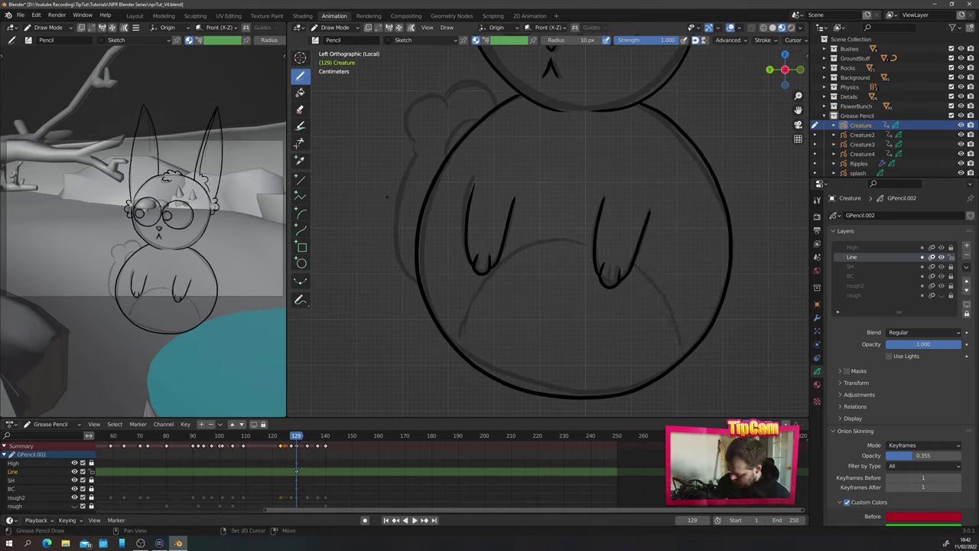
# Ink the fluffy tail behind the body to finish the creature's line art at frame 129
pyautogui.moveTo(536, 115); pyautogui.dragTo(436, 252)
pyautogui.scroll(-4, 551, 244)
pyautogui.click(942, 286)
pyautogui.click(300, 92)
pyautogui.scroll(6, 550, 230)
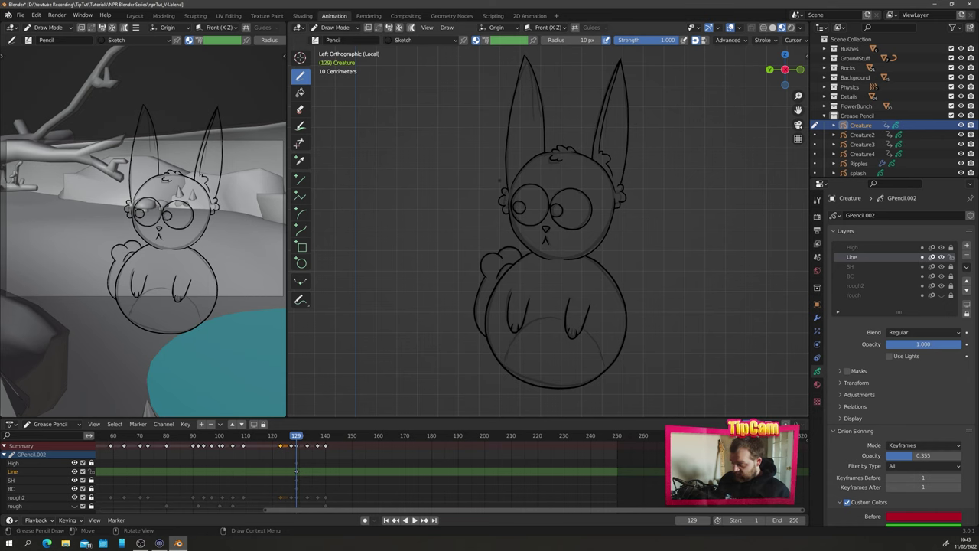
pyautogui.keyDown('shift'); pyautogui.moveTo(494, 190); pyautogui.dragTo(499, 199, button='middle'); pyautogui.keyUp('shift')
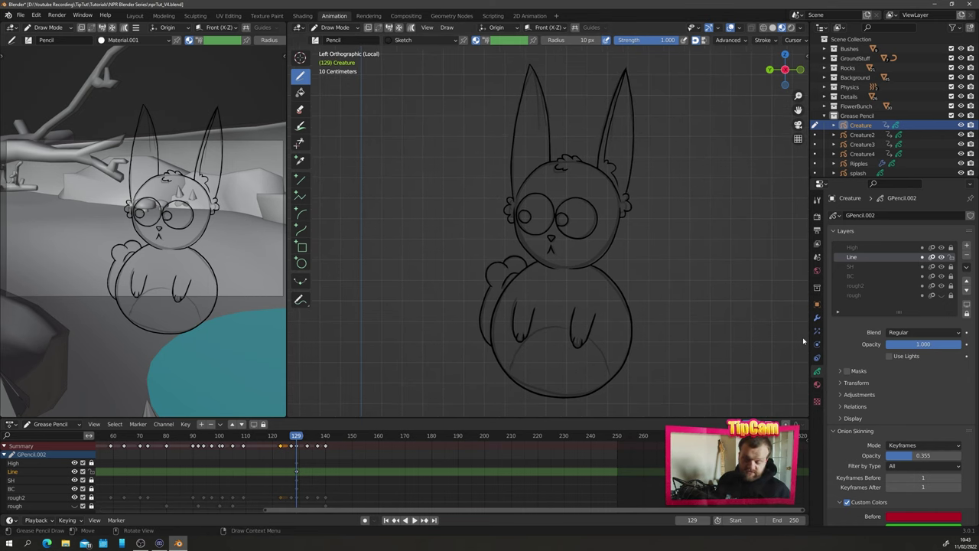
# Open Creature's material settings, leave local view and unhide the colorPalette reference image
pyautogui.click(817, 385)
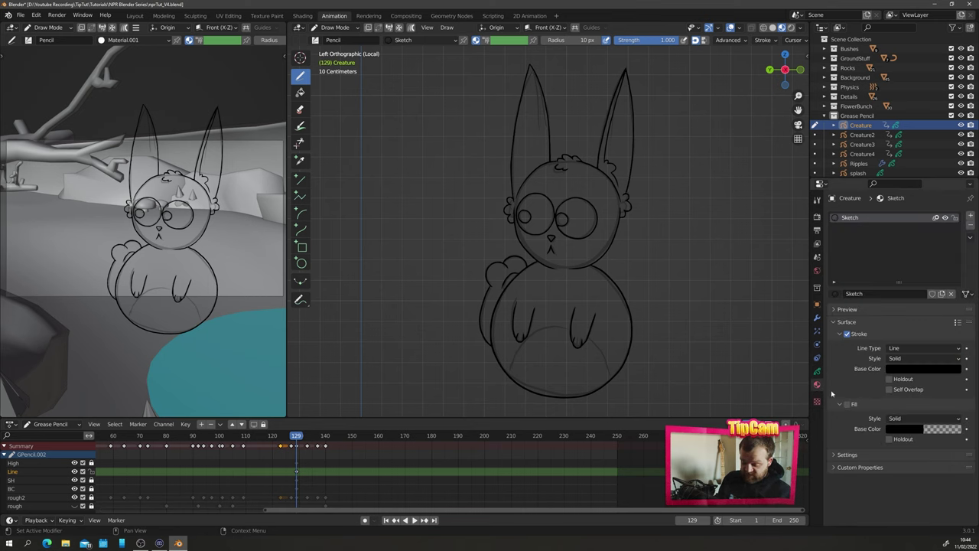
pyautogui.moveTo(490, 227)
pyautogui.mouseDown(button='middle')
pyautogui.moveTo(550, 223)
pyautogui.moveTo(459, 107)
pyautogui.mouseUp(button='middle')
pyautogui.press('KP_Divide')
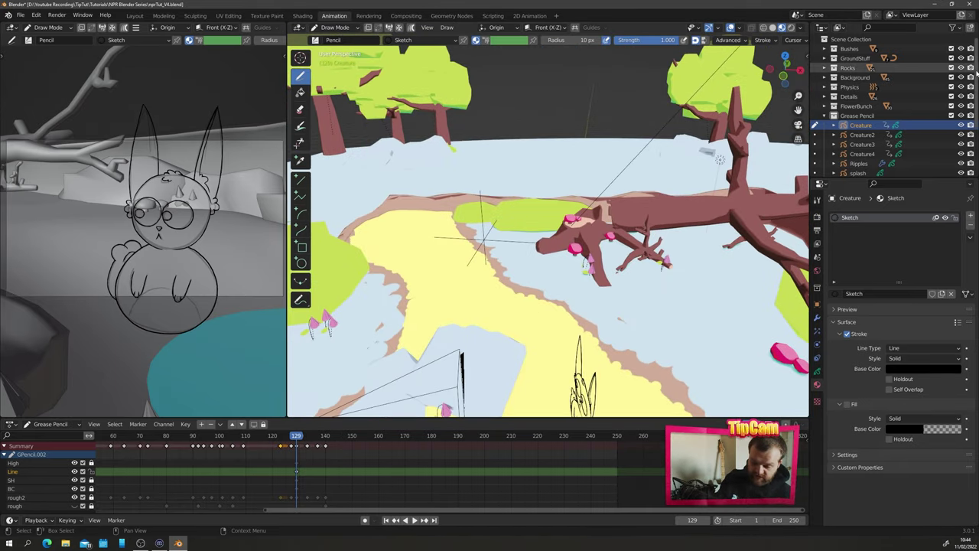
pyautogui.scroll(-4, 928, 173)
pyautogui.click(961, 139)
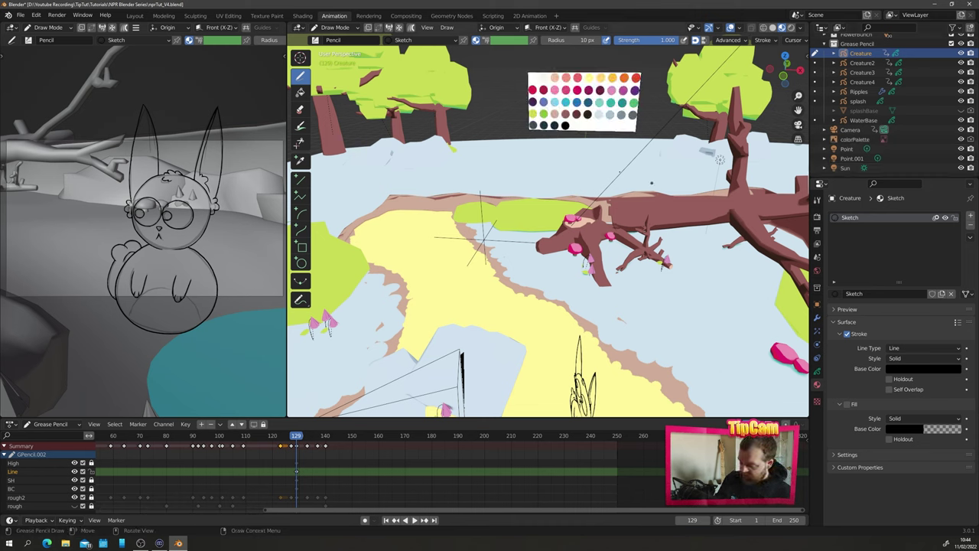
# Add a new material to Creature and name it Fur
pyautogui.click(971, 217)
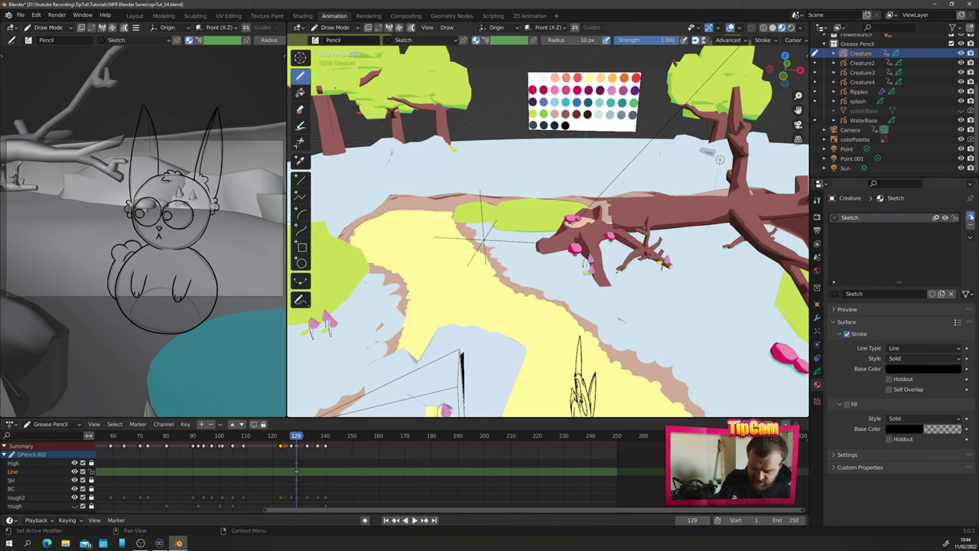
pyautogui.click(903, 293)
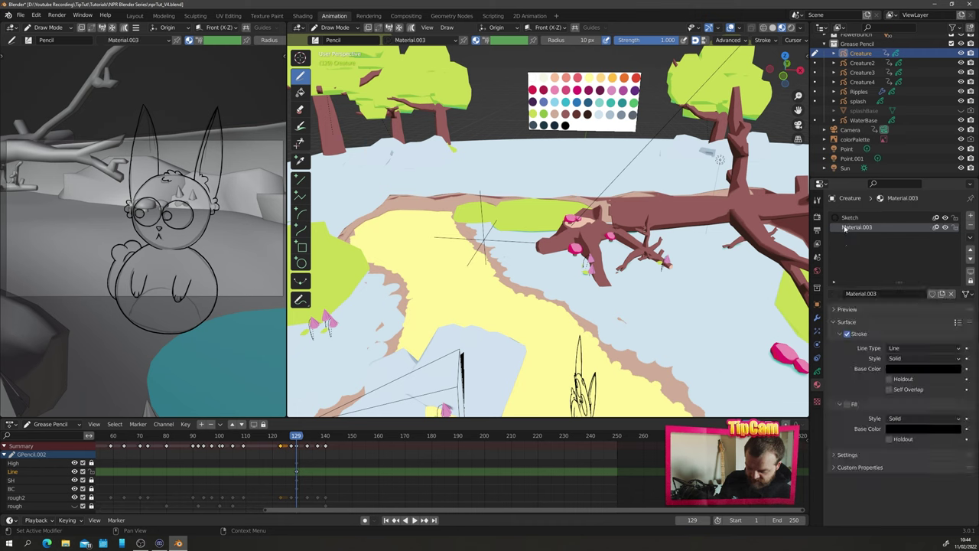
pyautogui.doubleClick(851, 228)
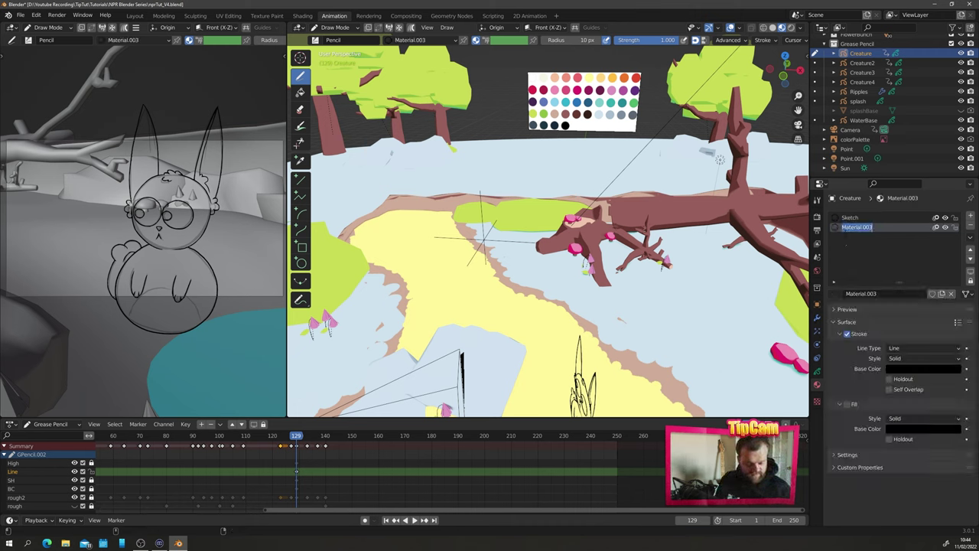
pyautogui.write('Fur')
pyautogui.press('Return')
# Make Fur a fill-only material with its fill colour sampled from the palette's medium blue swatch
pyautogui.click(847, 404)
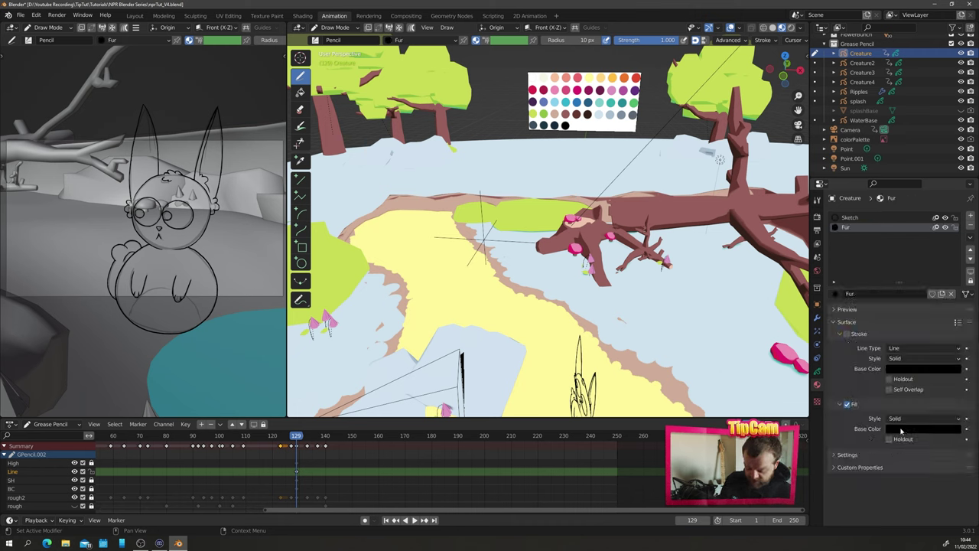
pyautogui.click(907, 429)
pyautogui.click(952, 389)
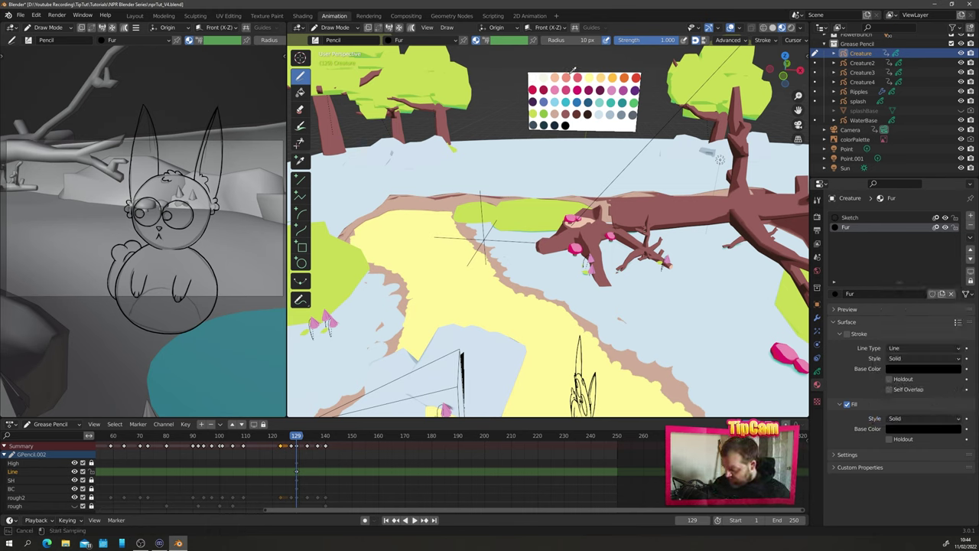
pyautogui.click(543, 100)
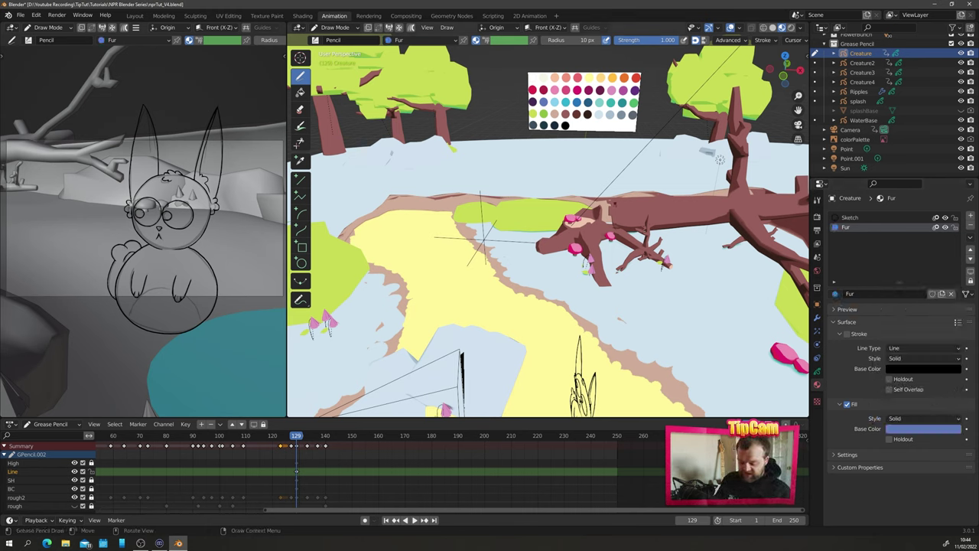
# Add a material named Shadow to Creature, with stroke off and a black fill
pyautogui.click(970, 217)
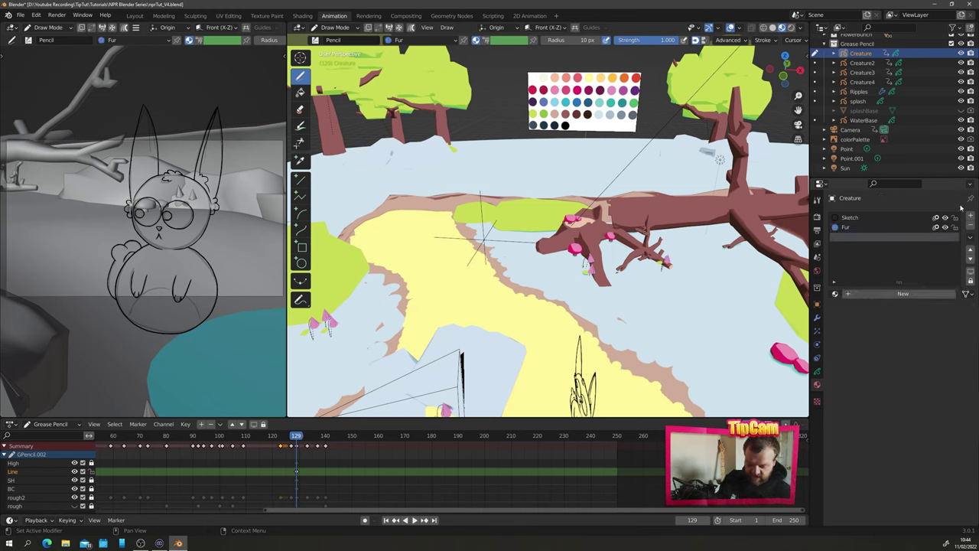
pyautogui.click(851, 294)
pyautogui.doubleClick(856, 237)
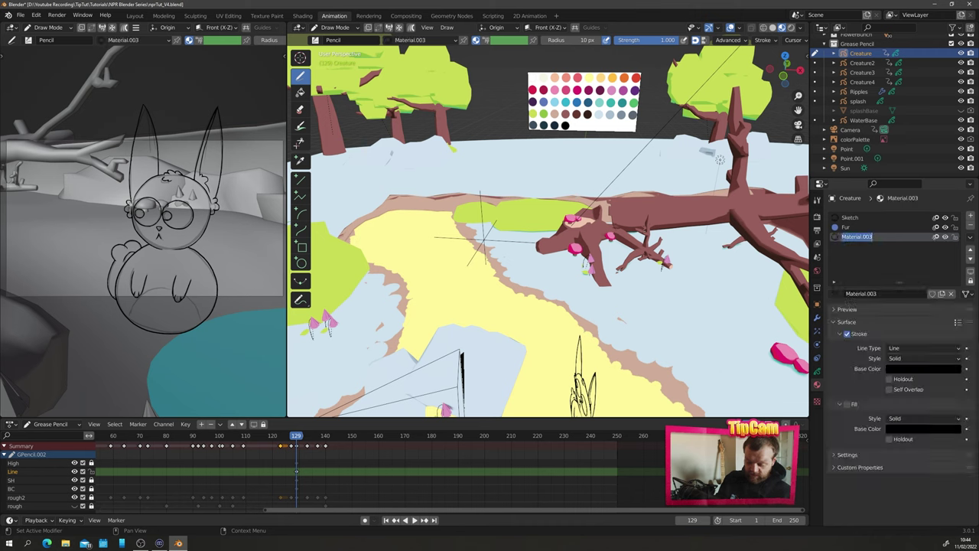
pyautogui.write('SH')
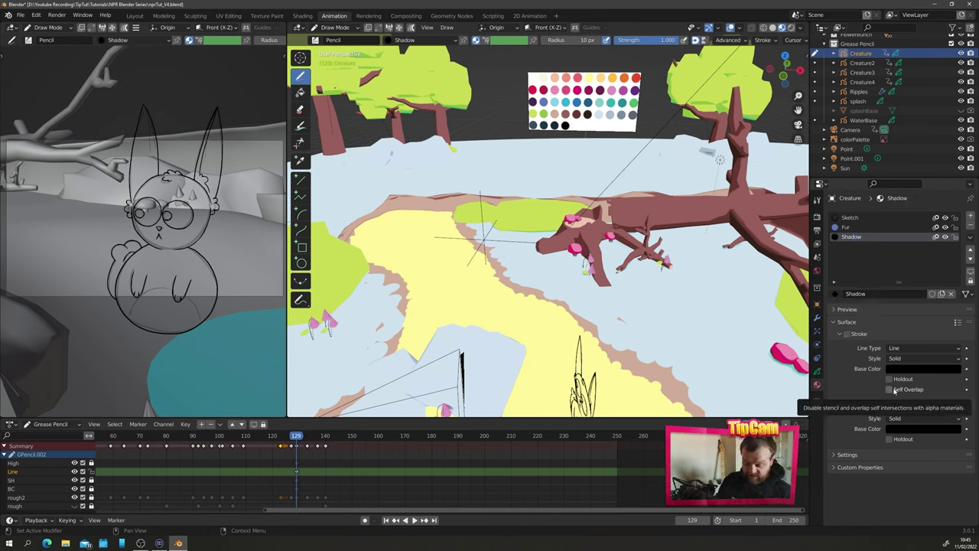
# Add a material named FurLight to Creature, with stroke off and fill on
pyautogui.click(971, 218)
pyautogui.click(847, 296)
pyautogui.click(847, 334)
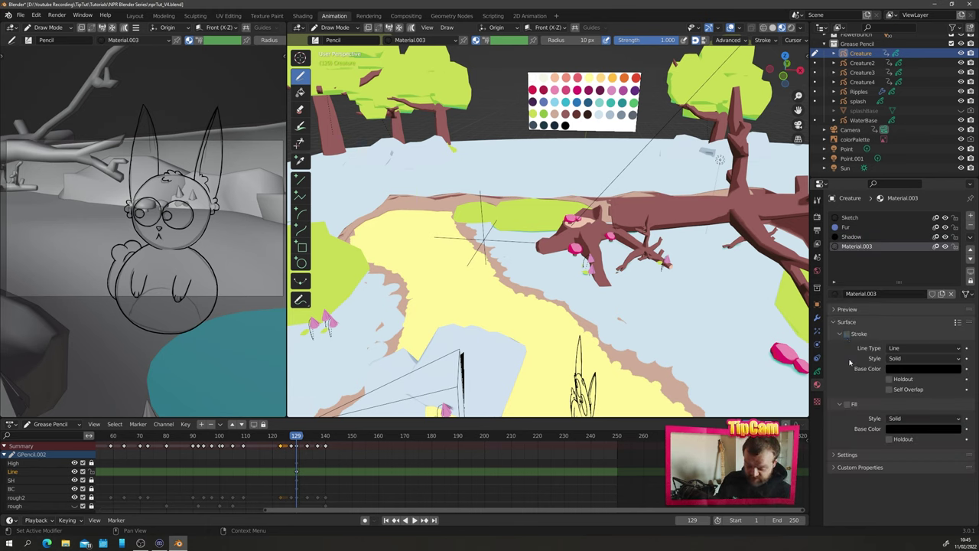
pyautogui.click(847, 404)
pyautogui.doubleClick(865, 294)
pyautogui.write('FurLight')
pyautogui.press('Return')
# Set FurLight's fill colour by sampling the light blue swatch in the colour palette
pyautogui.click(894, 430)
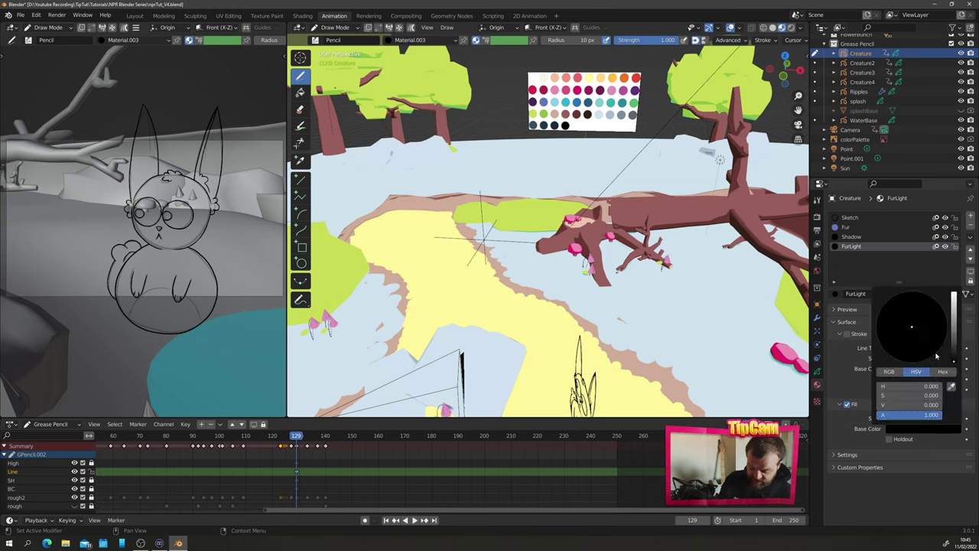
pyautogui.click(952, 388)
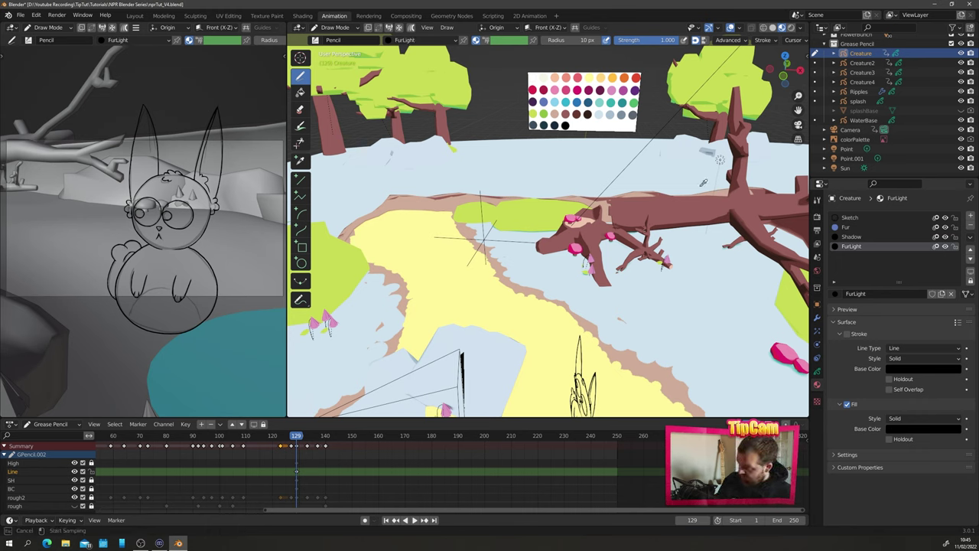
pyautogui.click(554, 101)
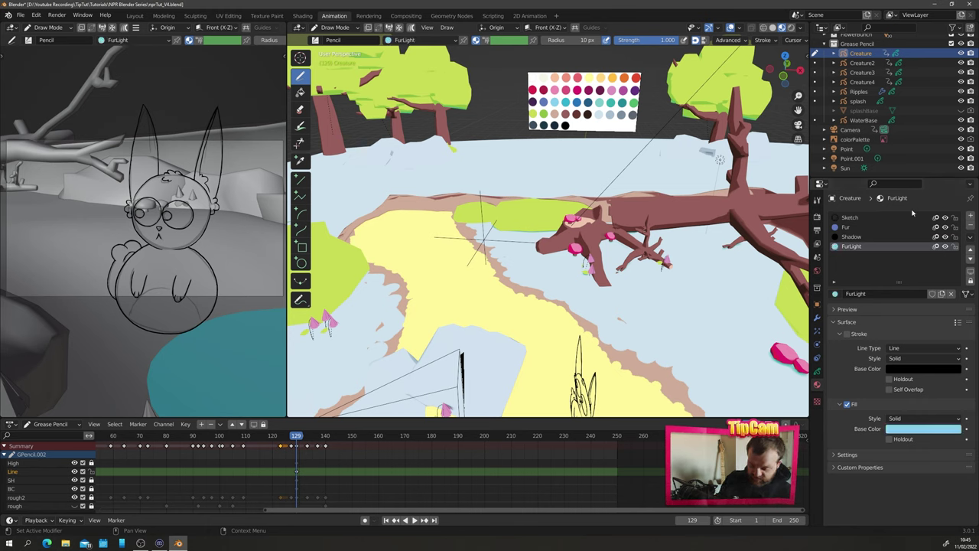
# Add another material to Creature and name it Eyes
pyautogui.click(972, 218)
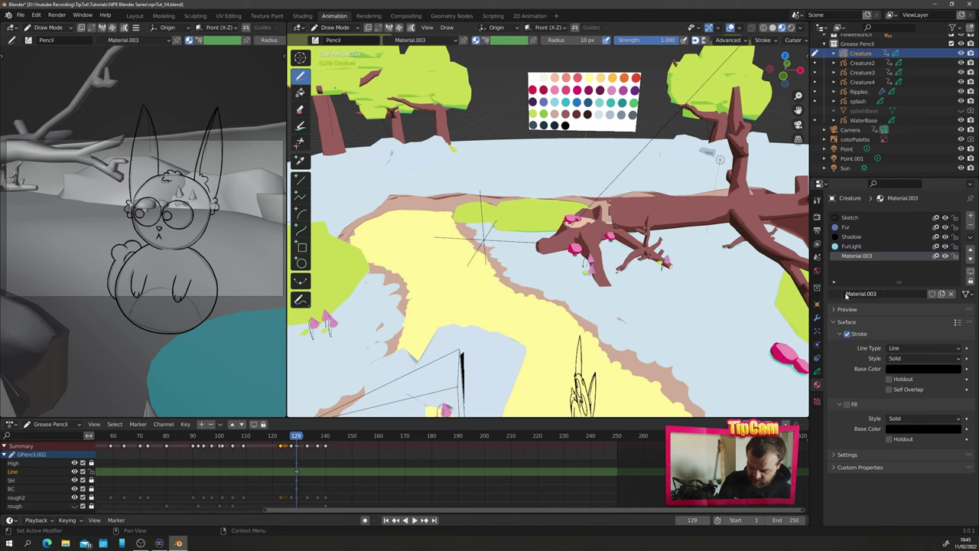
pyautogui.doubleClick(857, 294)
pyautogui.write('Eyes')
pyautogui.press('Return')
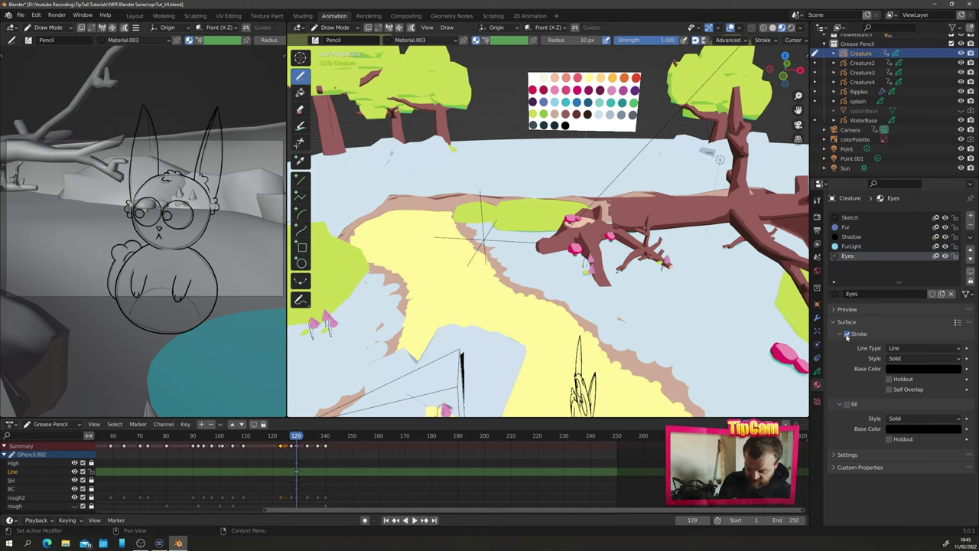
# Make Eyes a fill-only material with its fill colour sampled from the palette's yellow-green swatch
pyautogui.click(847, 334)
pyautogui.click(913, 429)
pyautogui.click(952, 388)
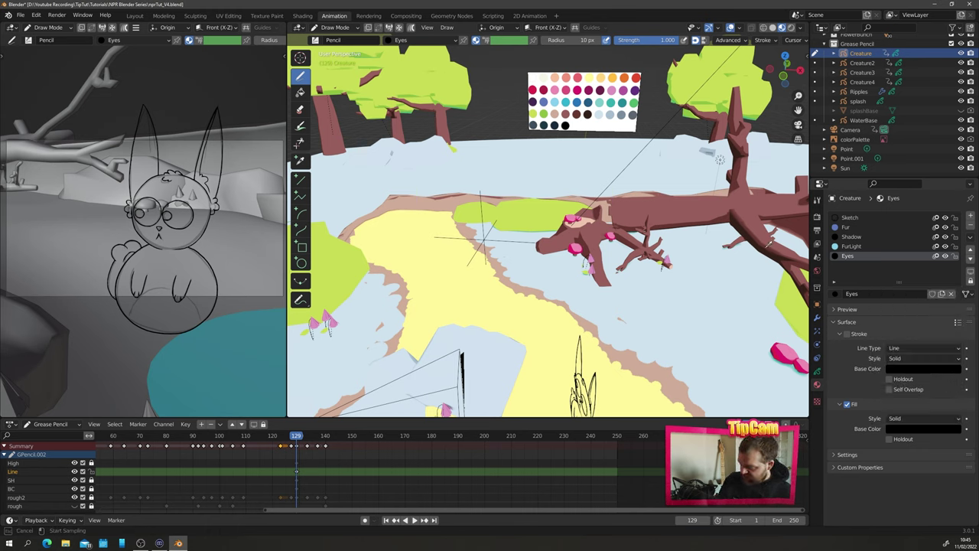
pyautogui.click(533, 113)
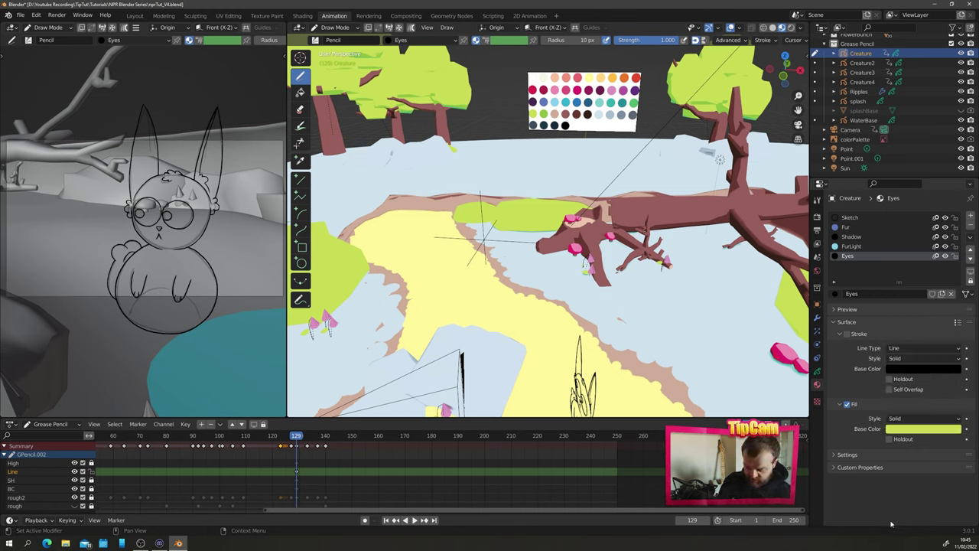
# Add another material to Creature and name it Highlights
pyautogui.click(970, 217)
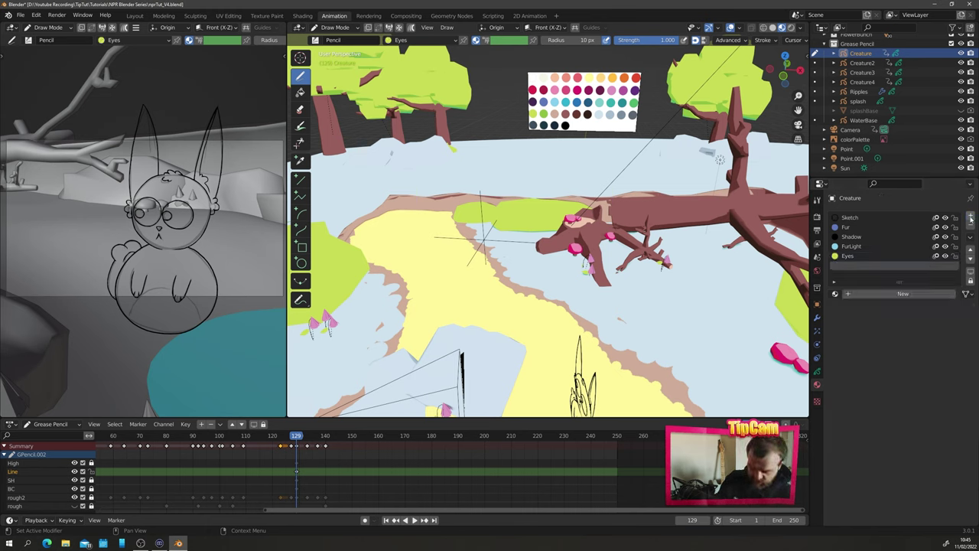
pyautogui.click(847, 296)
pyautogui.doubleClick(847, 294)
pyautogui.write('Hig')
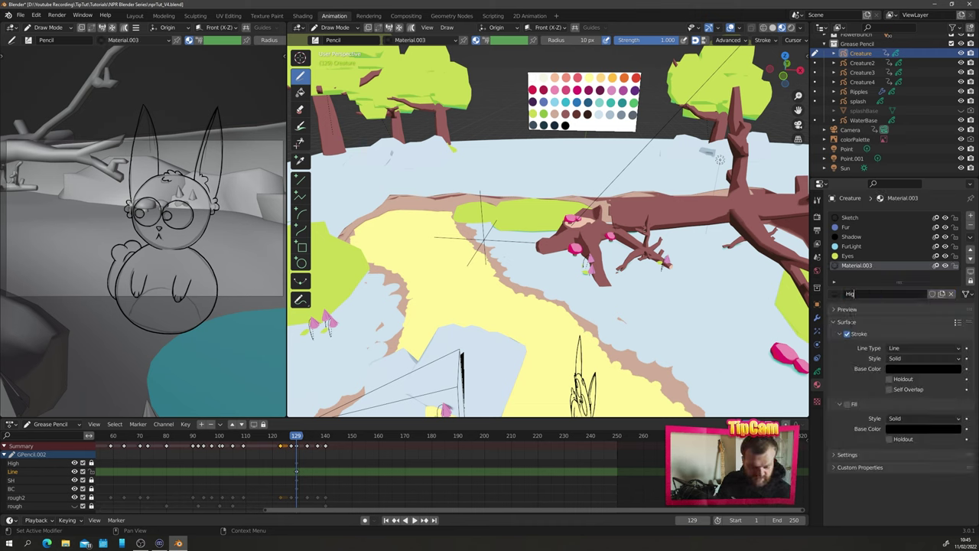
pyautogui.write('hlight')
pyautogui.press('BackSpace')
pyautogui.write('lights')
pyautogui.press('Return')
# Turn off the Highlights stroke, enable its fill and set the fill colour to white
pyautogui.click(847, 334)
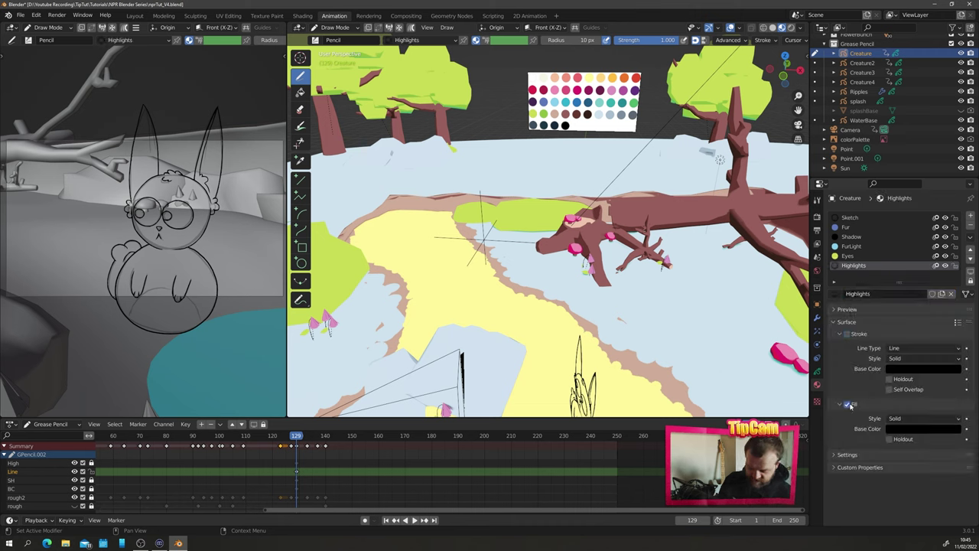
pyautogui.click(892, 430)
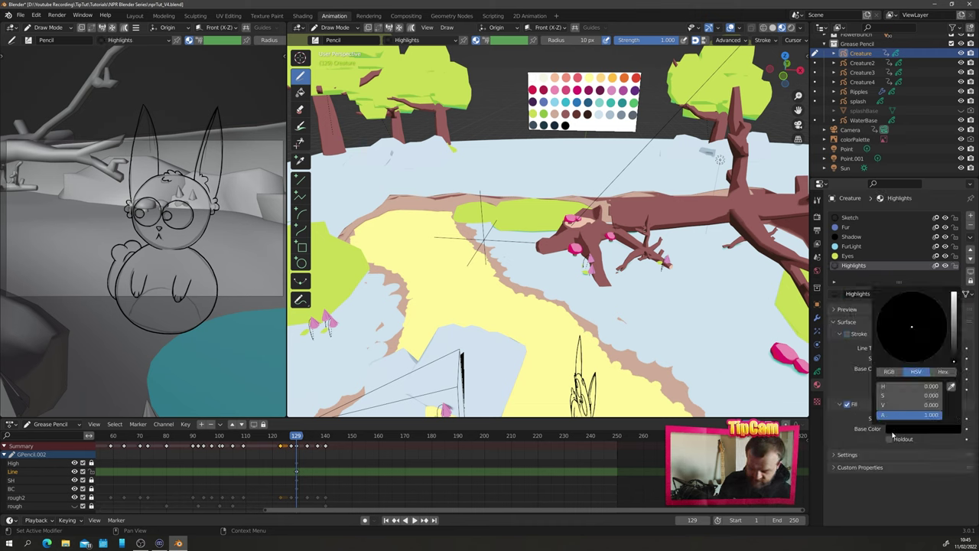
pyautogui.moveTo(954, 334); pyautogui.dragTo(942, 234)
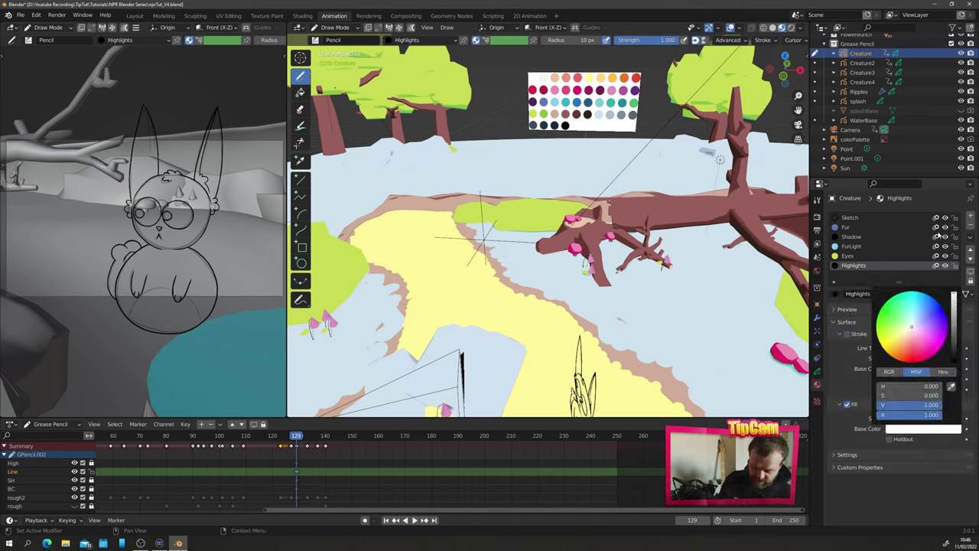
# Activate the BC layer and the Fur material for colouring the Creature with the Fill tool
pyautogui.click(817, 371)
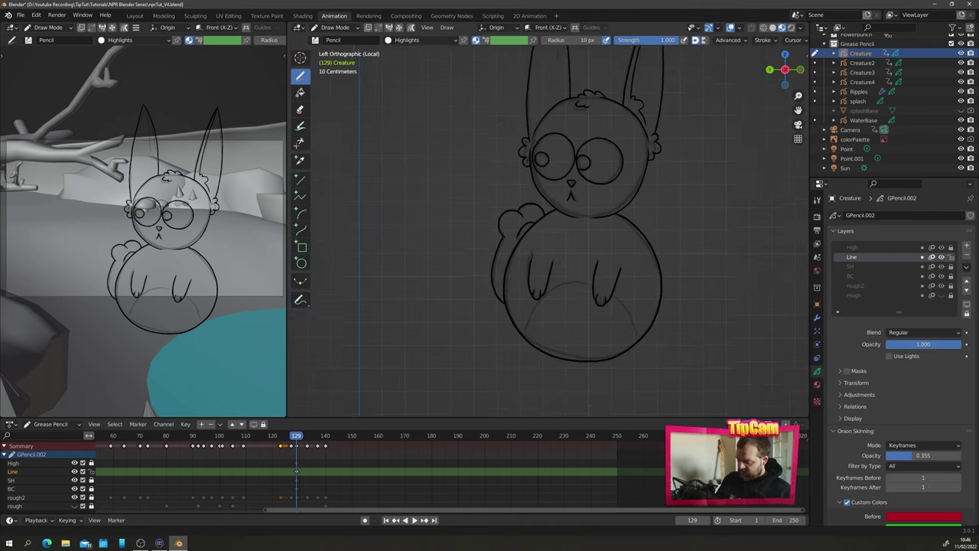
pyautogui.keyDown('shift'); pyautogui.moveTo(562, 169); pyautogui.dragTo(538, 273, button='middle'); pyautogui.keyUp('shift')
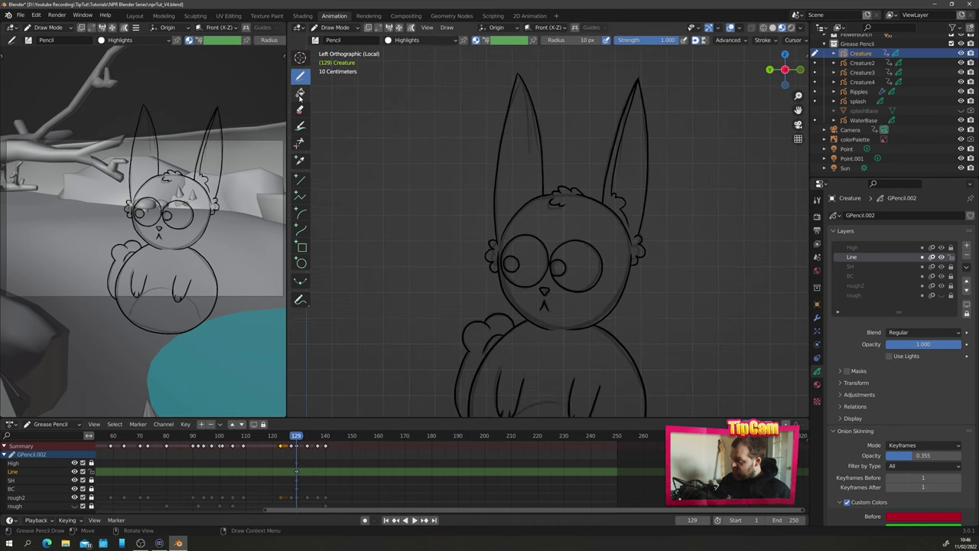
pyautogui.click(300, 92)
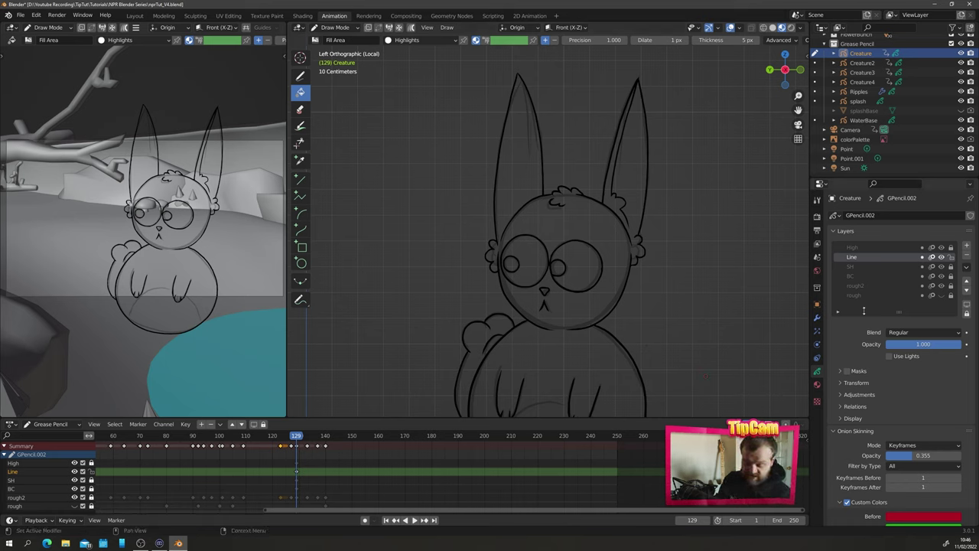
pyautogui.click(851, 276)
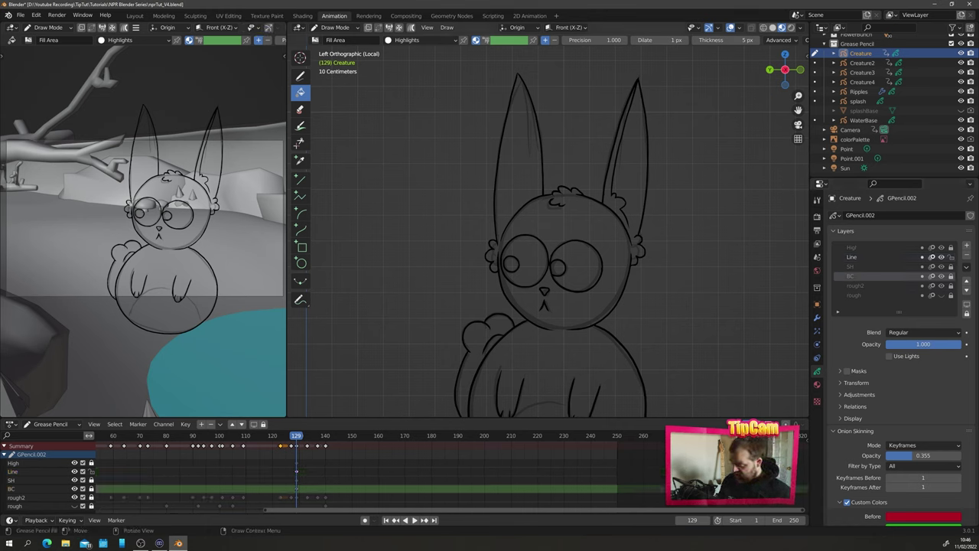
pyautogui.click(818, 384)
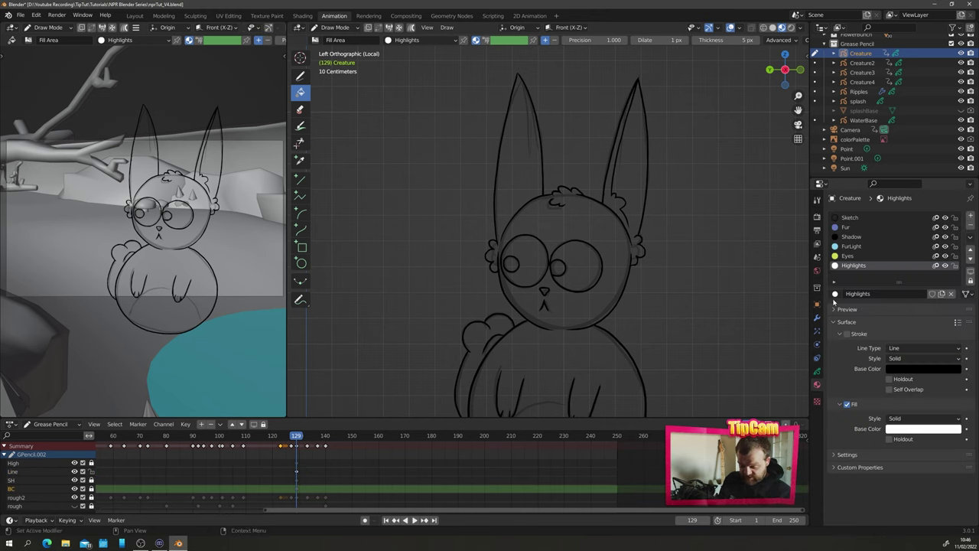
pyautogui.click(846, 227)
pyautogui.keyDown('shift'); pyautogui.moveTo(538, 316); pyautogui.dragTo(545, 300, button='middle'); pyautogui.keyUp('shift')
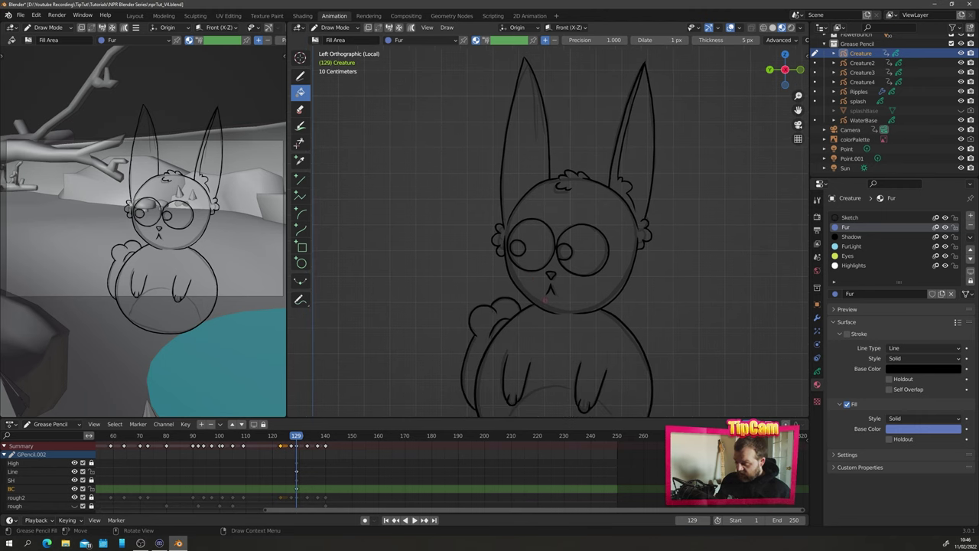
# Hide the rough2 layer and fill the creature's head, ears, body and tail with the Fur colour
pyautogui.click(527, 284)
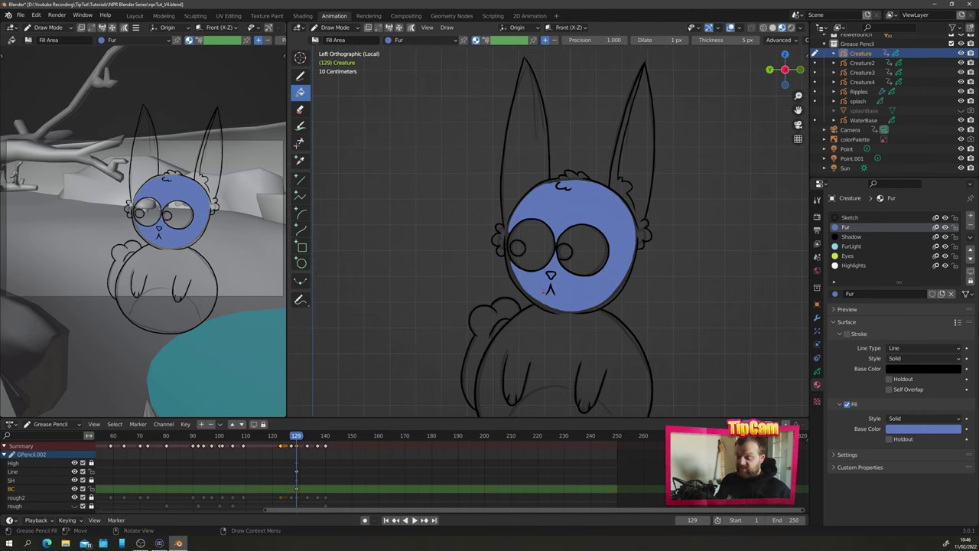
pyautogui.hotkey('ctrl', 'z')
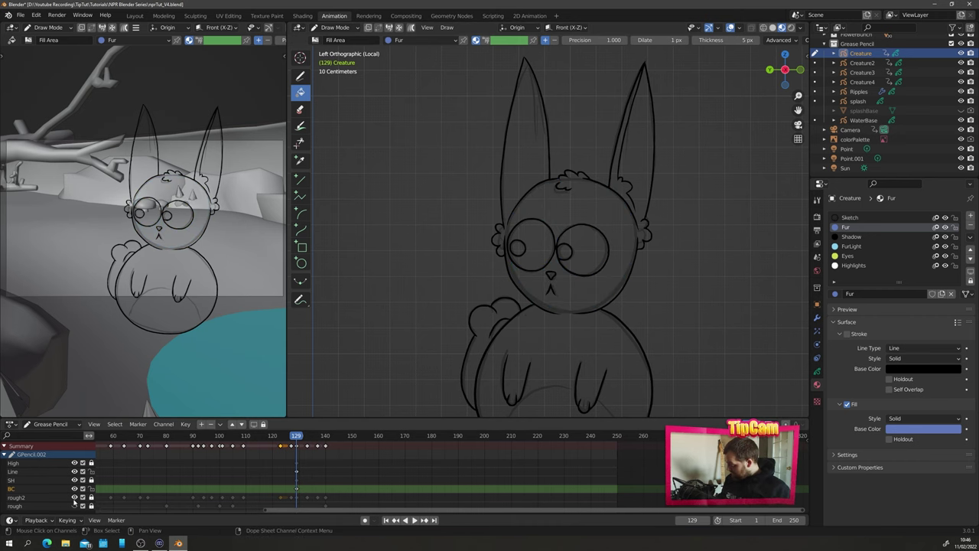
pyautogui.click(75, 498)
pyautogui.keyDown('ctrl'); pyautogui.click(454, 314); pyautogui.keyUp('ctrl')
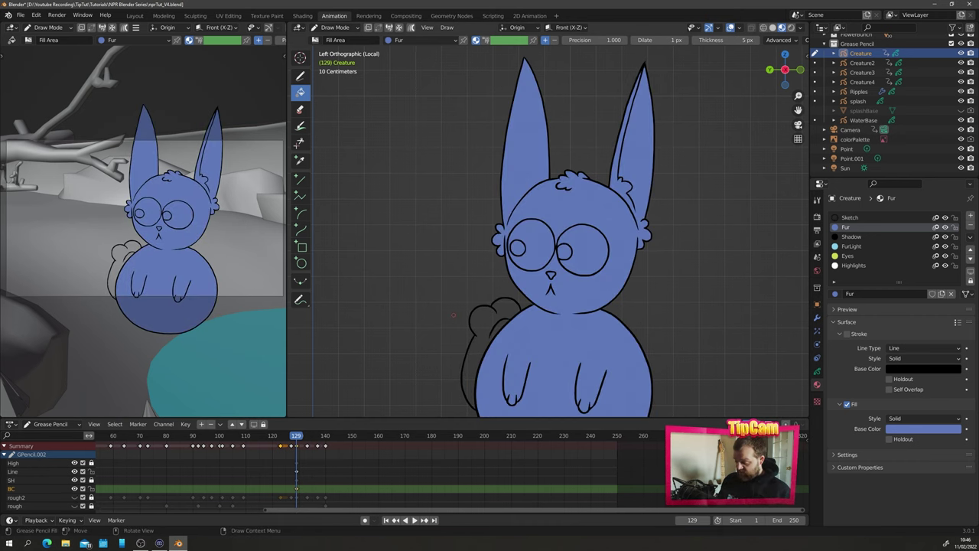
pyautogui.keyDown('shift'); pyautogui.moveTo(454, 314); pyautogui.dragTo(457, 223, button='middle'); pyautogui.keyUp('shift')
pyautogui.keyDown('shift'); pyautogui.moveTo(460, 189); pyautogui.dragTo(509, 277, button='middle'); pyautogui.keyUp('shift')
pyautogui.click(517, 312)
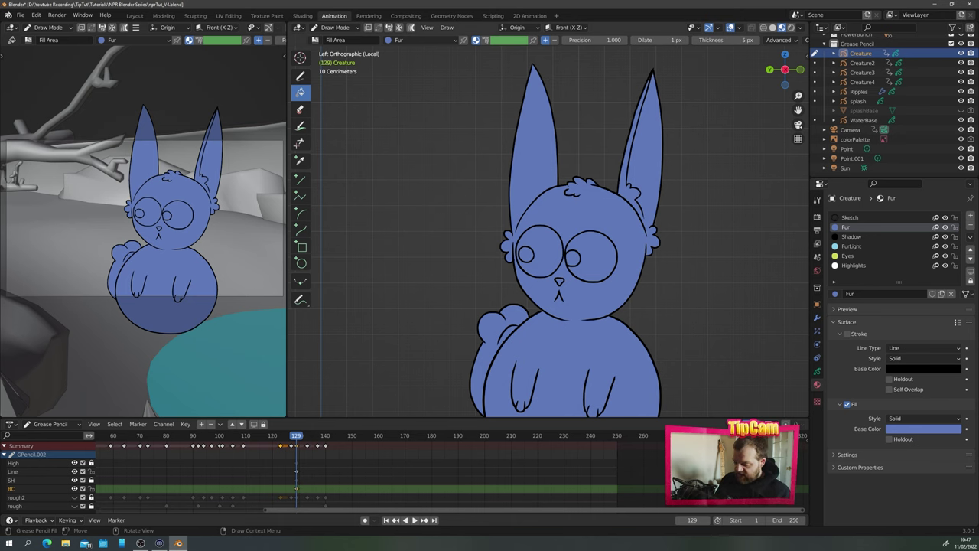
# Examine how the fill meets the outlines at the ear tips and check the Fill tool's Precision setting
pyautogui.keyDown('shift'); pyautogui.moveTo(406, 229); pyautogui.dragTo(339, 381, button='middle'); pyautogui.keyUp('shift')
pyautogui.scroll(5, 547, 229)
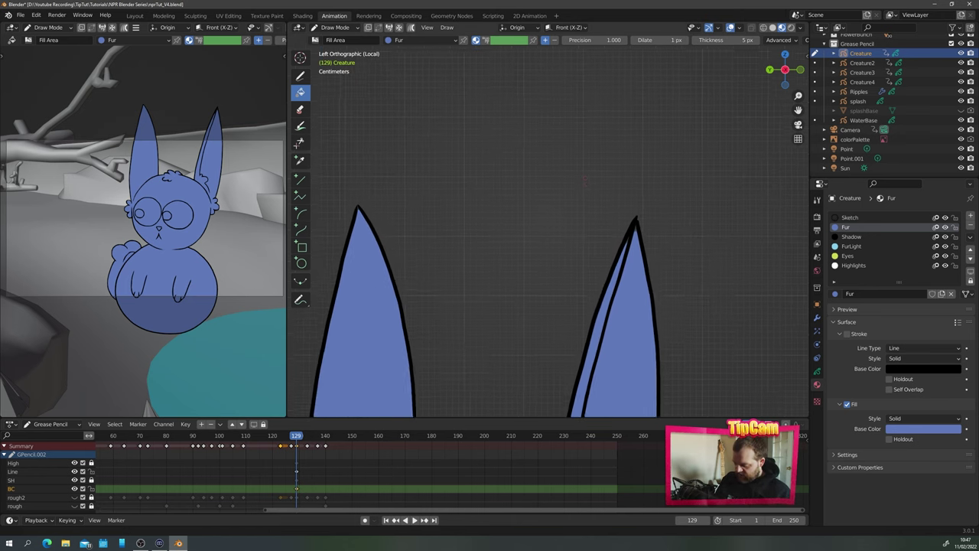
pyautogui.scroll(-4, 548, 230)
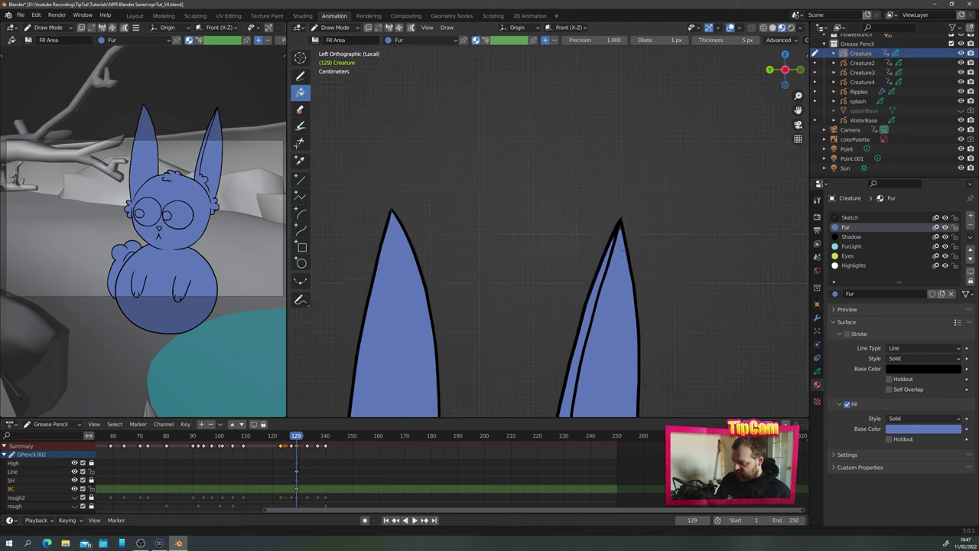
pyautogui.keyDown('shift'); pyautogui.moveTo(518, 313); pyautogui.dragTo(510, 276, button='middle'); pyautogui.keyUp('shift')
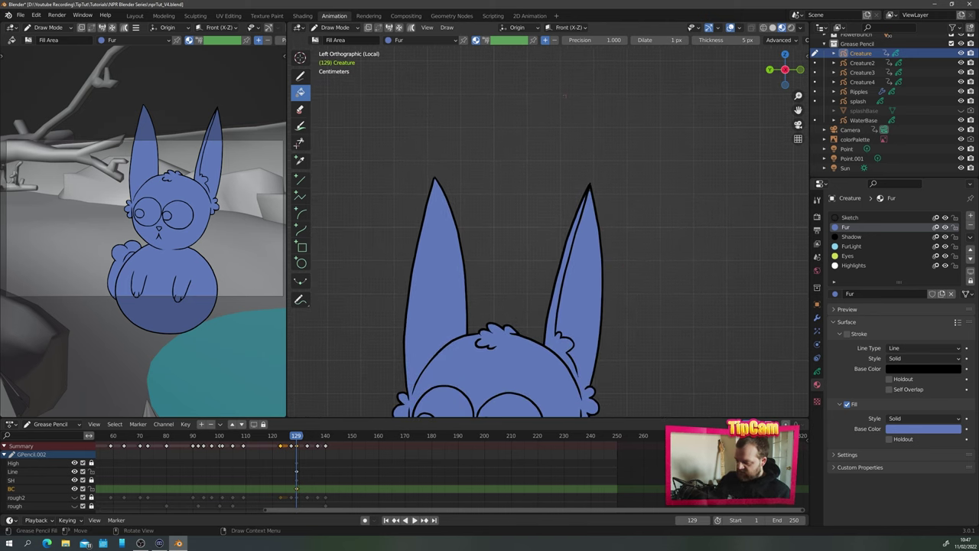
pyautogui.click(596, 40)
pyautogui.press('Return')
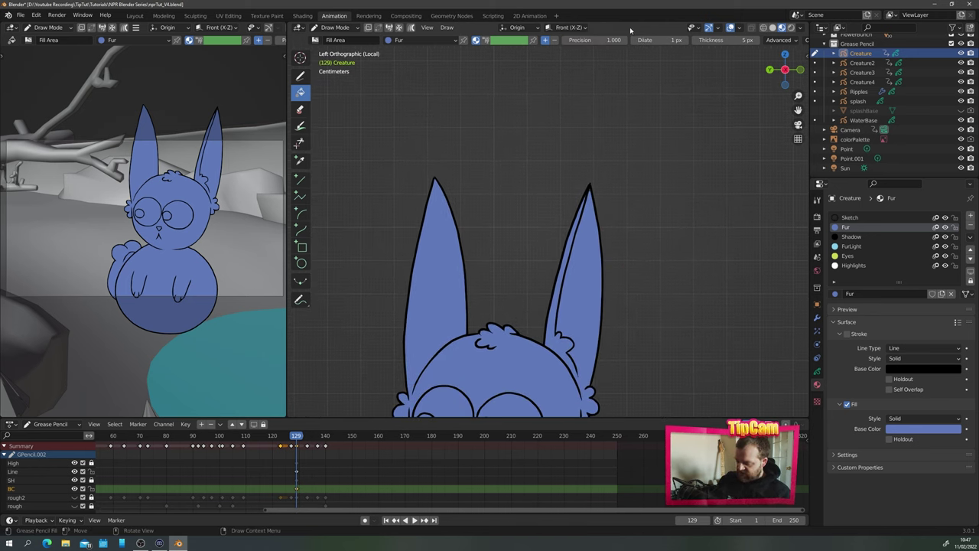
pyautogui.keyDown('shift'); pyautogui.moveTo(434, 377); pyautogui.dragTo(484, 304, button='middle'); pyautogui.keyUp('shift')
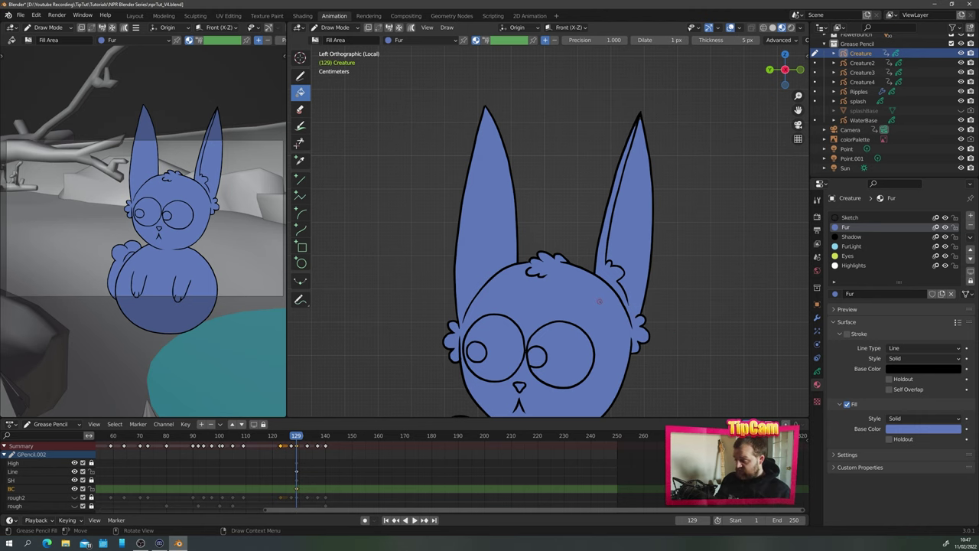
# Lower the BC layer's opacity to 0.355 and draw a rounded FurLight patch on the belly with the Pencil
pyautogui.click(300, 77)
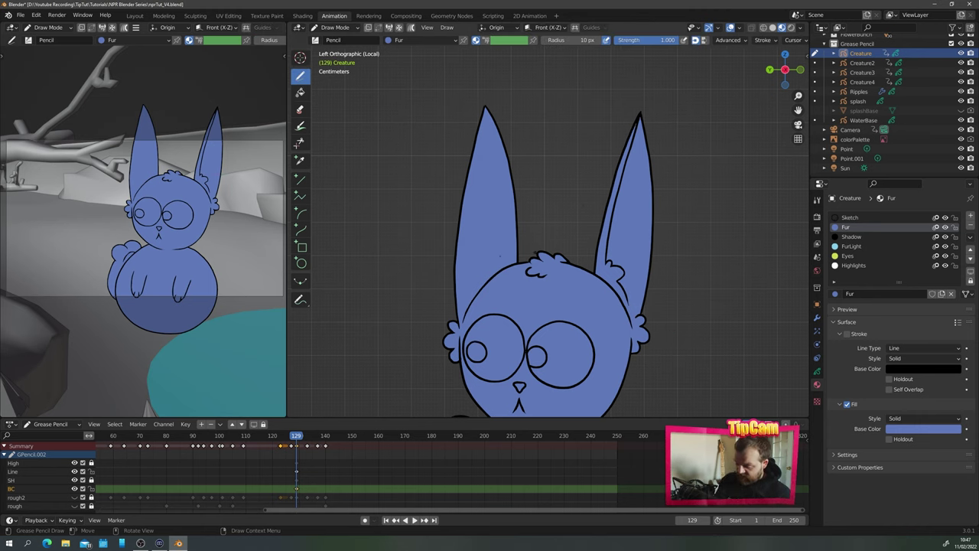
pyautogui.moveTo(479, 283)
pyautogui.keyDown('shift'); pyautogui.mouseDown(button='middle')
pyautogui.moveTo(498, 129)
pyautogui.moveTo(503, 216)
pyautogui.mouseUp(button='middle'); pyautogui.keyUp('shift')
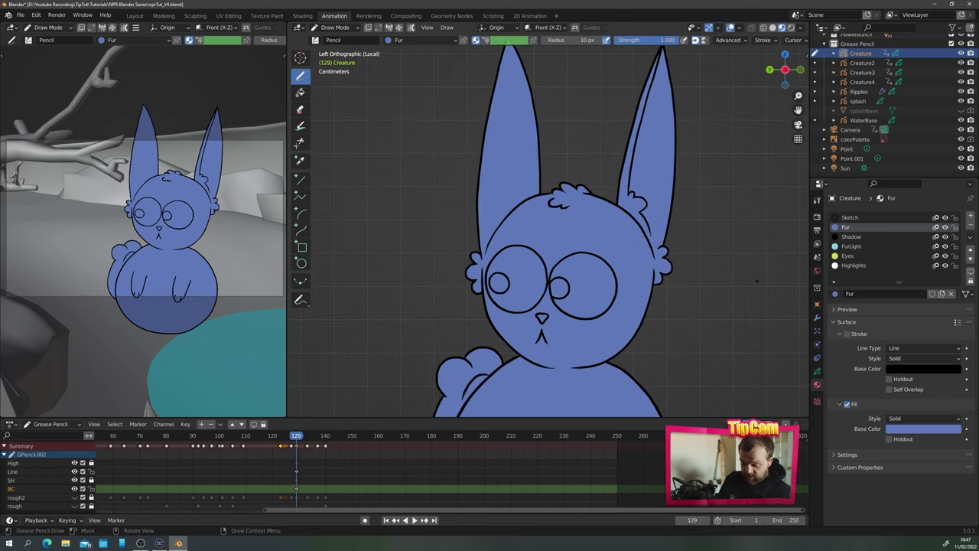
pyautogui.click(851, 247)
pyautogui.keyDown('shift'); pyautogui.moveTo(566, 321); pyautogui.dragTo(595, 161, button='middle'); pyautogui.keyUp('shift')
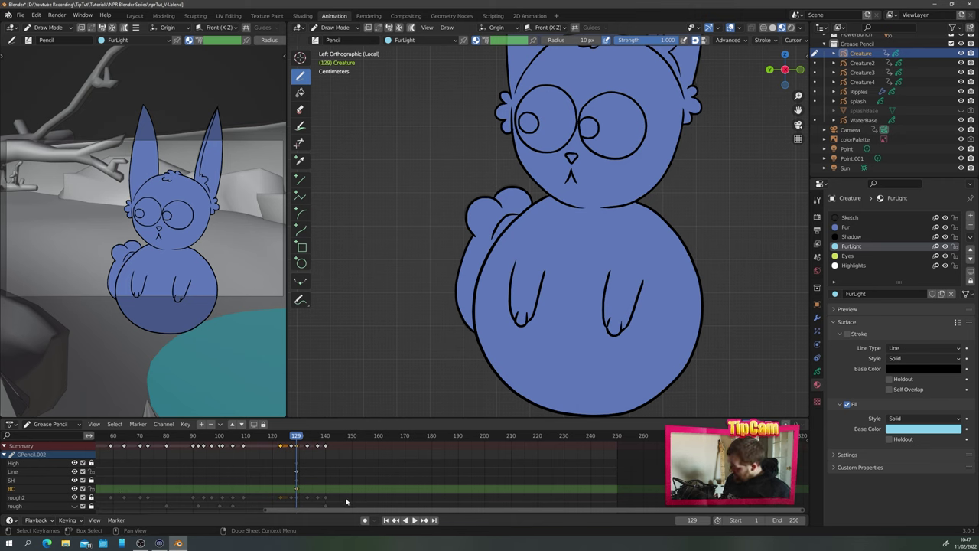
pyautogui.click(817, 371)
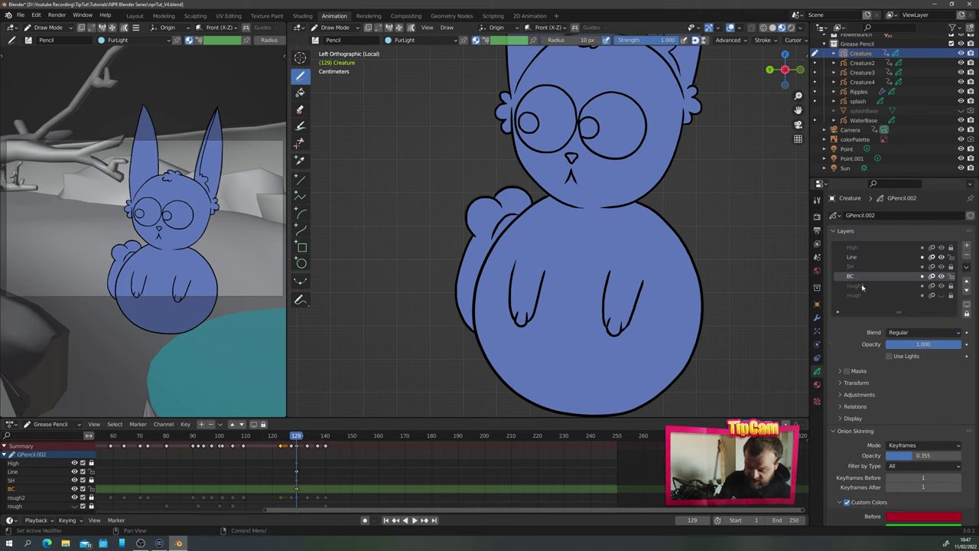
pyautogui.moveTo(914, 344); pyautogui.dragTo(864, 348)
pyautogui.keyDown('shift'); pyautogui.moveTo(644, 292); pyautogui.dragTo(616, 236, button='middle'); pyautogui.keyUp('shift')
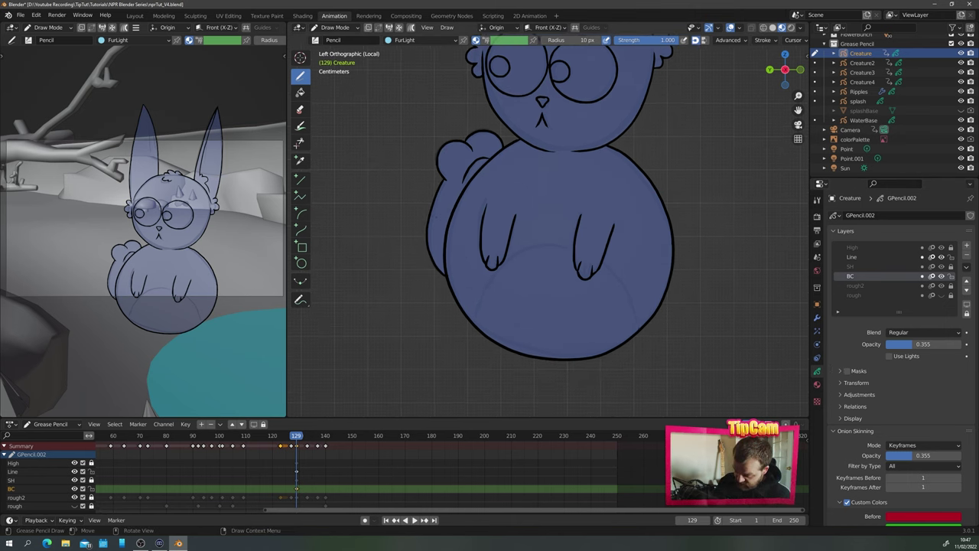
pyautogui.moveTo(637, 325)
pyautogui.mouseDown()
pyautogui.moveTo(604, 265)
pyautogui.moveTo(632, 319)
pyautogui.moveTo(598, 268)
pyautogui.moveTo(513, 257)
pyautogui.moveTo(475, 325)
pyautogui.moveTo(632, 330)
pyautogui.moveTo(498, 345)
pyautogui.moveTo(636, 331)
pyautogui.mouseUp()
pyautogui.moveTo(409, 197)
pyautogui.keyDown('shift'); pyautogui.mouseDown(button='middle')
pyautogui.moveTo(426, 228)
pyautogui.moveTo(433, 216)
pyautogui.moveTo(395, 362)
pyautogui.moveTo(402, 376)
pyautogui.moveTo(394, 325)
pyautogui.mouseUp(button='middle'); pyautogui.keyUp('shift')
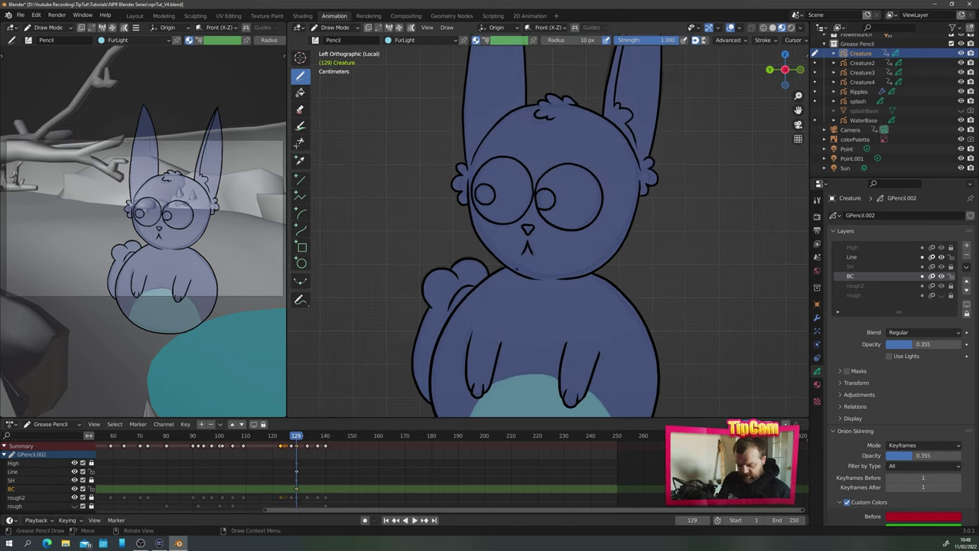
# Set the BC layer's opacity to 1
pyautogui.moveTo(913, 347); pyautogui.dragTo(926, 347)
pyautogui.keyDown('shift'); pyautogui.moveTo(439, 238); pyautogui.dragTo(433, 180, button='middle'); pyautogui.keyUp('shift')
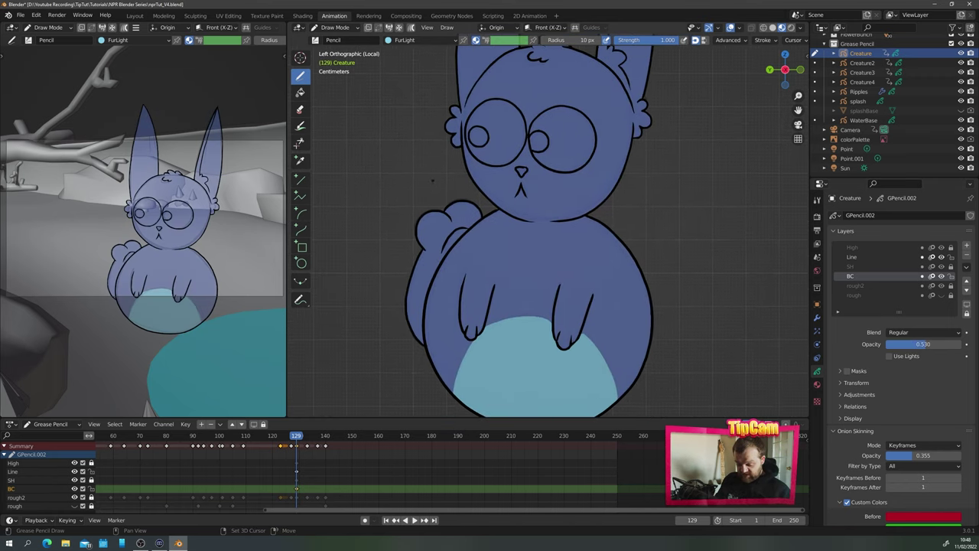
pyautogui.moveTo(901, 346); pyautogui.dragTo(928, 345)
pyautogui.click(928, 346)
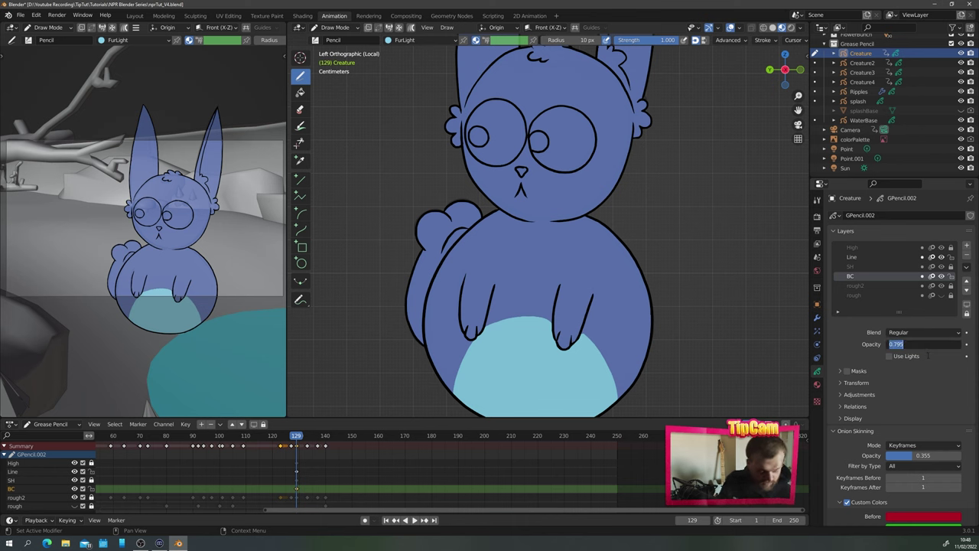
pyautogui.write('1')
pyautogui.press('Return')
pyautogui.keyDown('shift'); pyautogui.moveTo(414, 148); pyautogui.dragTo(411, 225, button='middle'); pyautogui.keyUp('shift')
# Make Highlights the active material and switch to the Fill tool
pyautogui.click(818, 384)
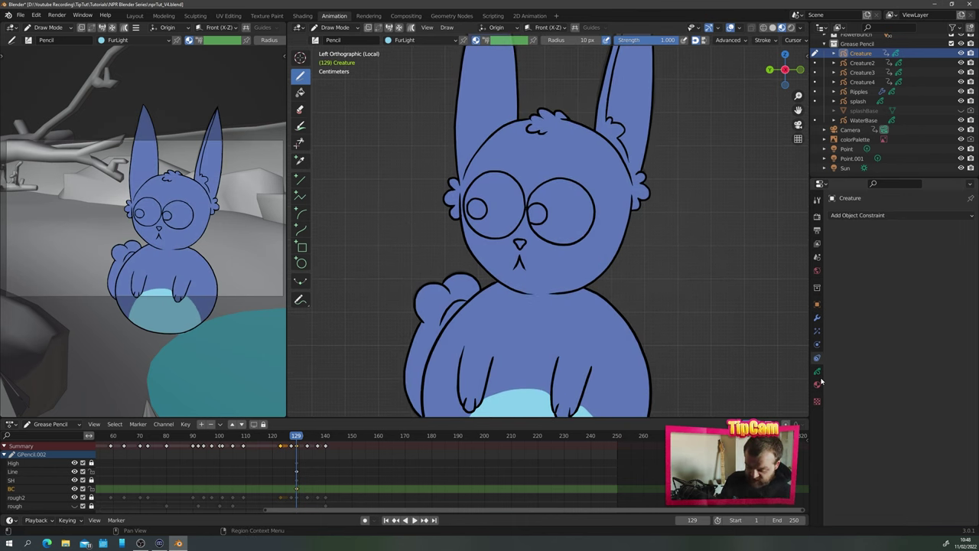
pyautogui.click(853, 265)
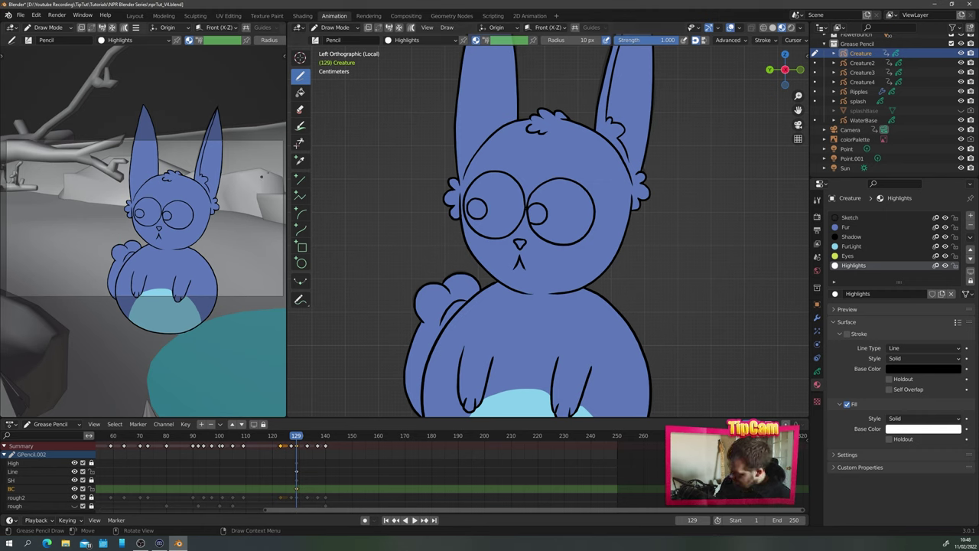
pyautogui.click(300, 92)
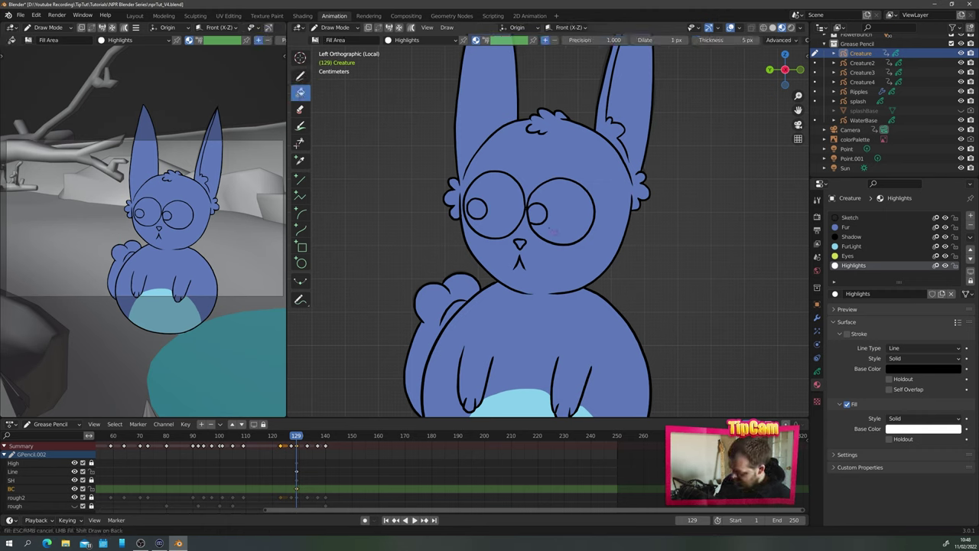
pyautogui.click(567, 205)
pyautogui.click(501, 193)
pyautogui.hotkey('ctrl', 'z')
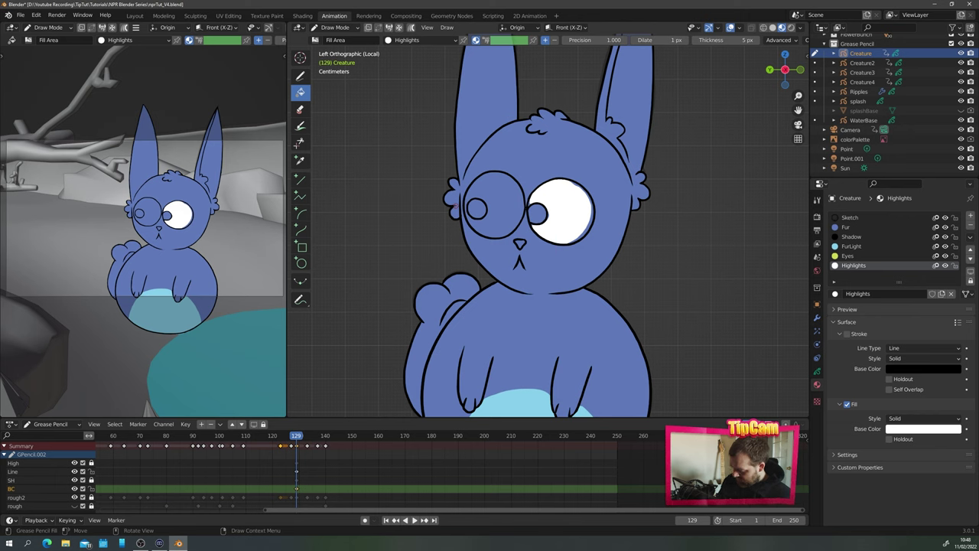
pyautogui.hotkey('ctrl', 'z')
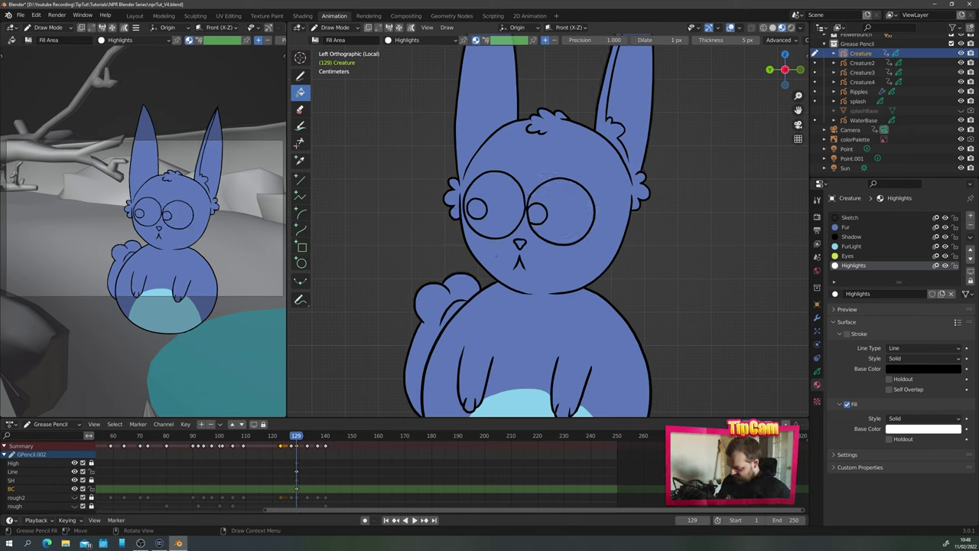
# Fill the whites of both eyes with the Highlights material
pyautogui.click(566, 211)
pyautogui.click(496, 197)
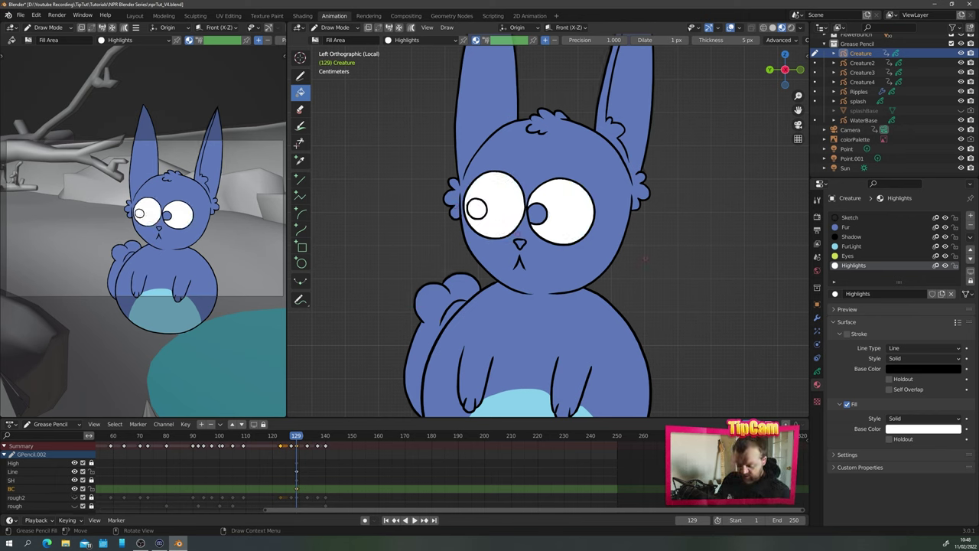
# Draw over both pupils with the Pencil and the Shadow material to make them solid black
pyautogui.click(850, 237)
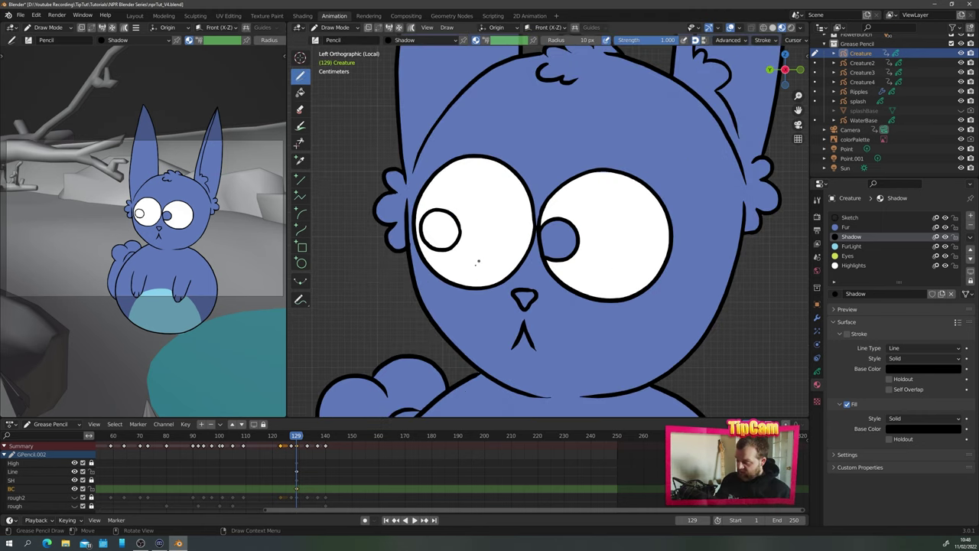
pyautogui.moveTo(573, 246)
pyautogui.mouseDown()
pyautogui.moveTo(551, 256)
pyautogui.moveTo(560, 224)
pyautogui.moveTo(543, 241)
pyautogui.mouseUp()
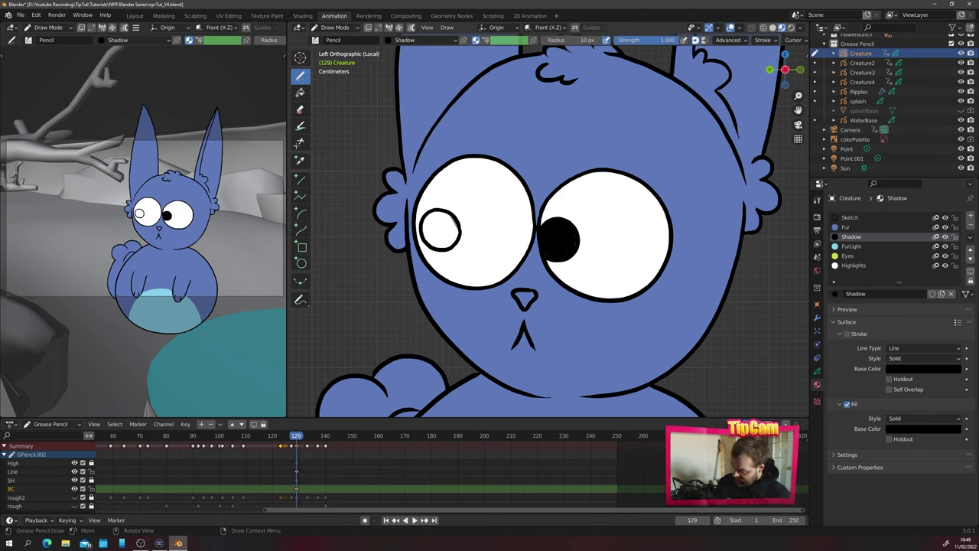
pyautogui.moveTo(458, 221)
pyautogui.mouseDown()
pyautogui.moveTo(428, 227)
pyautogui.moveTo(452, 243)
pyautogui.mouseUp()
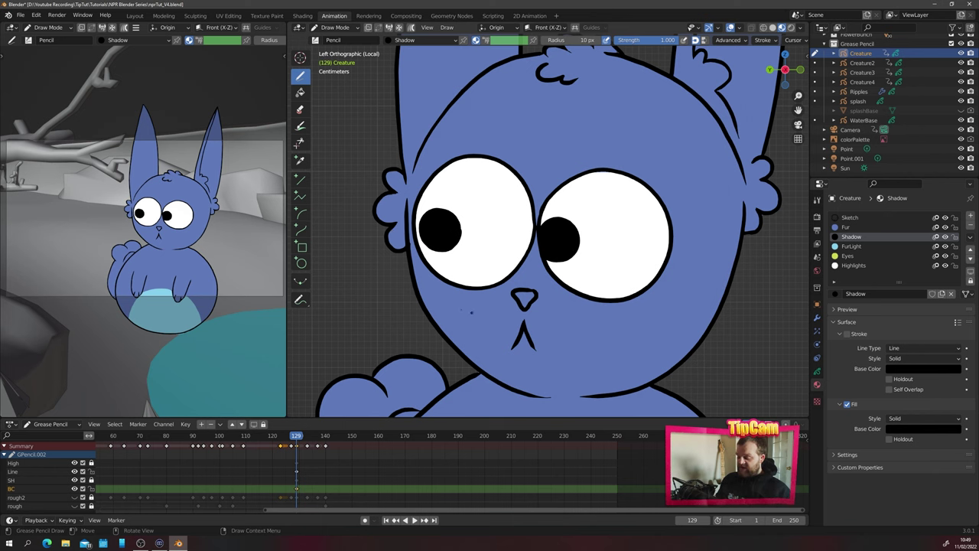
# Colour the nose and the inside of the right-hand ear with the FurLight material
pyautogui.keyDown('ctrl'); pyautogui.moveTo(622, 125); pyautogui.dragTo(621, 191, button='middle'); pyautogui.keyUp('ctrl')
pyautogui.click(851, 246)
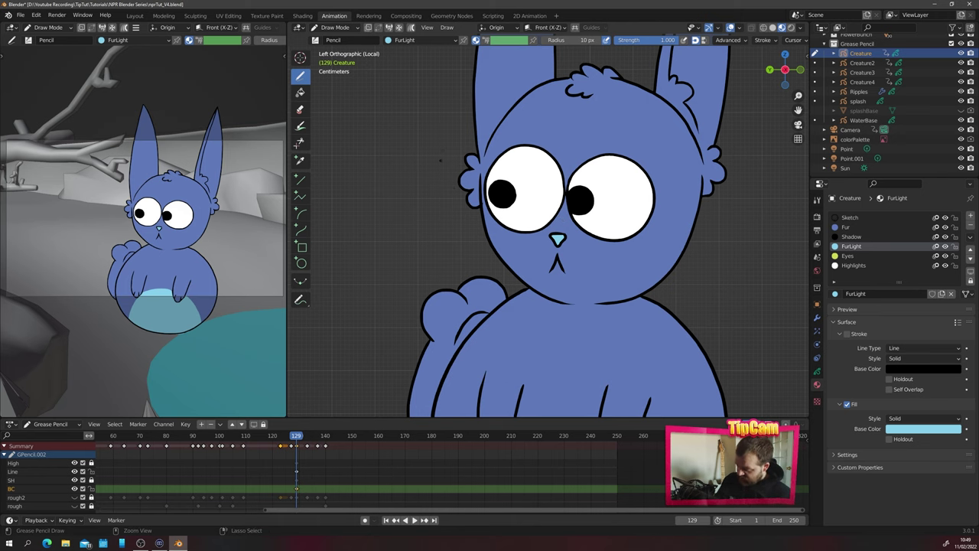
pyautogui.scroll(-4, 564, 219)
pyautogui.scroll(2, 462, 157)
pyautogui.keyDown('shift'); pyautogui.moveTo(462, 157); pyautogui.dragTo(452, 299, button='middle'); pyautogui.keyUp('shift')
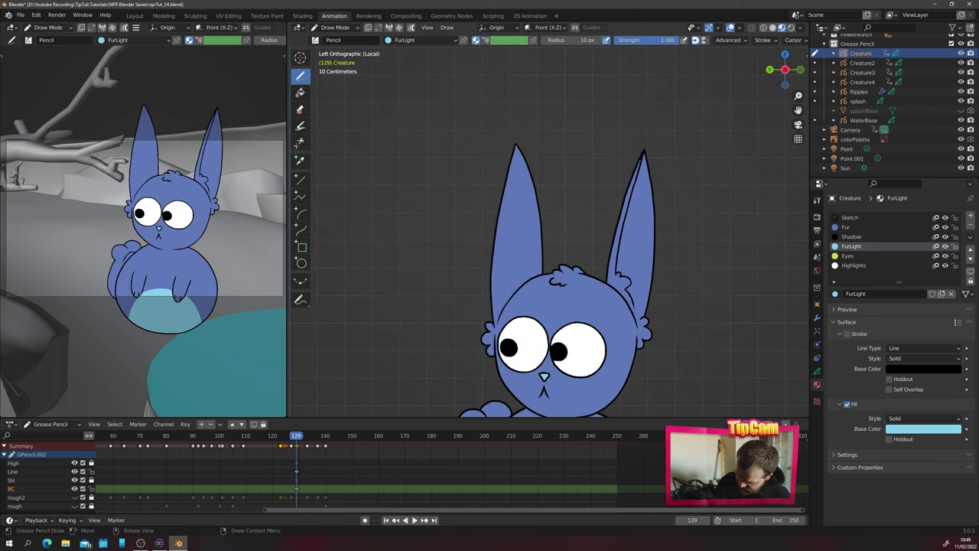
pyautogui.moveTo(628, 191)
pyautogui.mouseDown()
pyautogui.moveTo(618, 272)
pyautogui.moveTo(639, 310)
pyautogui.moveTo(641, 164)
pyautogui.mouseUp()
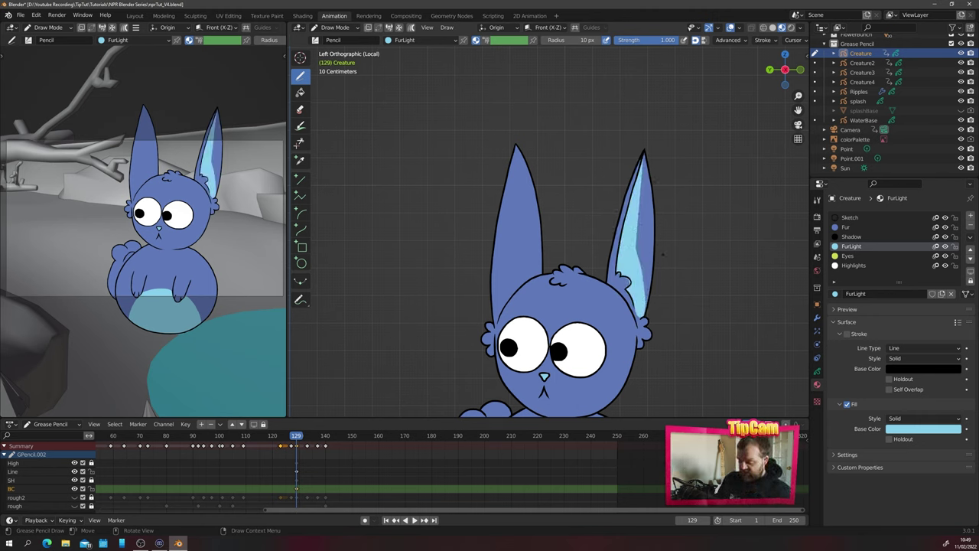
# Fill the rest of the right-hand ear's inside with FurLight and touch up the fur around its base with the Fur material
pyautogui.click(300, 92)
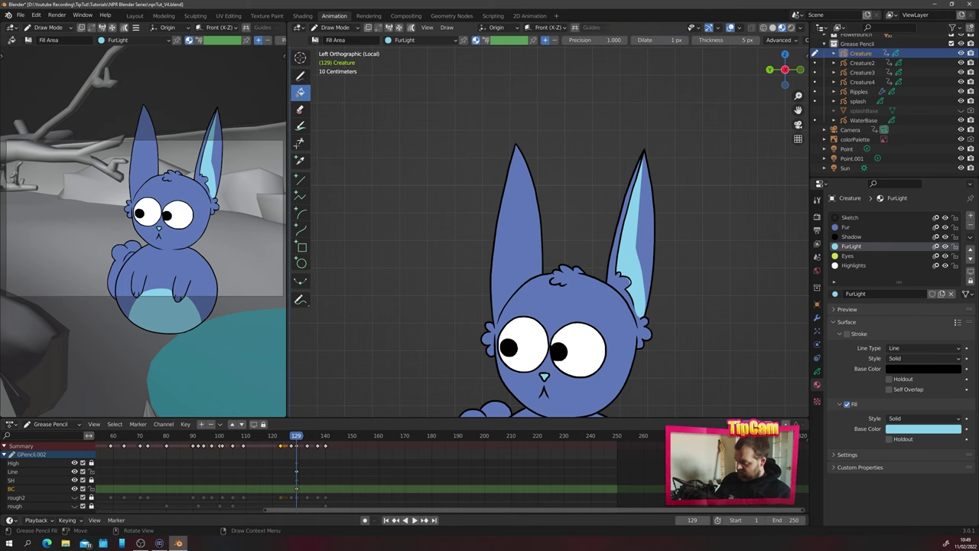
pyautogui.click(633, 240)
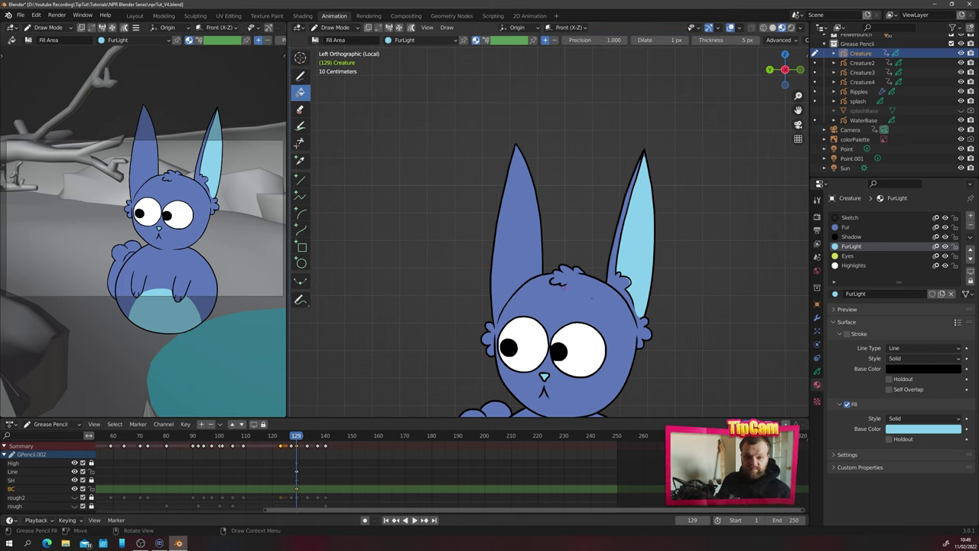
pyautogui.scroll(5, 582, 267)
pyautogui.keyDown('shift'); pyautogui.moveTo(582, 267); pyautogui.dragTo(509, 209, button='middle'); pyautogui.keyUp('shift')
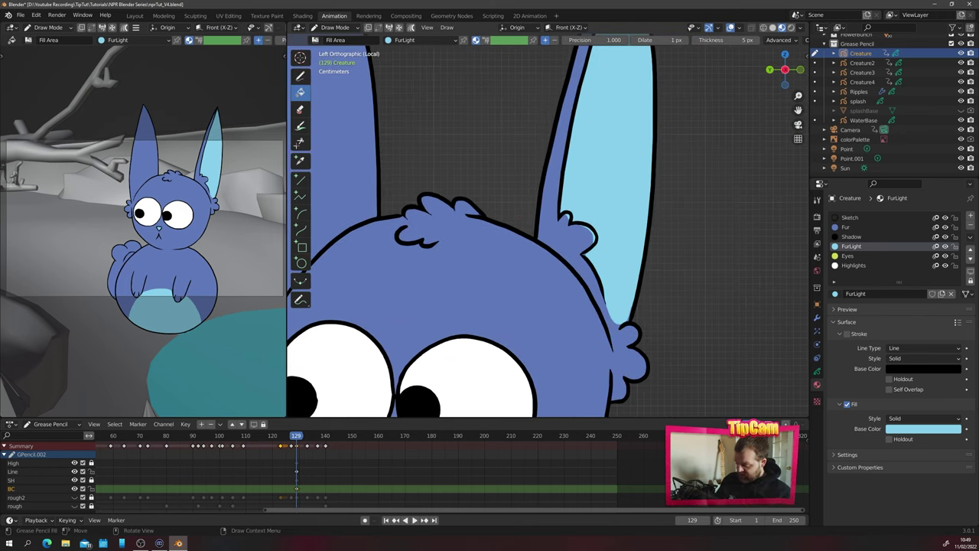
pyautogui.click(300, 76)
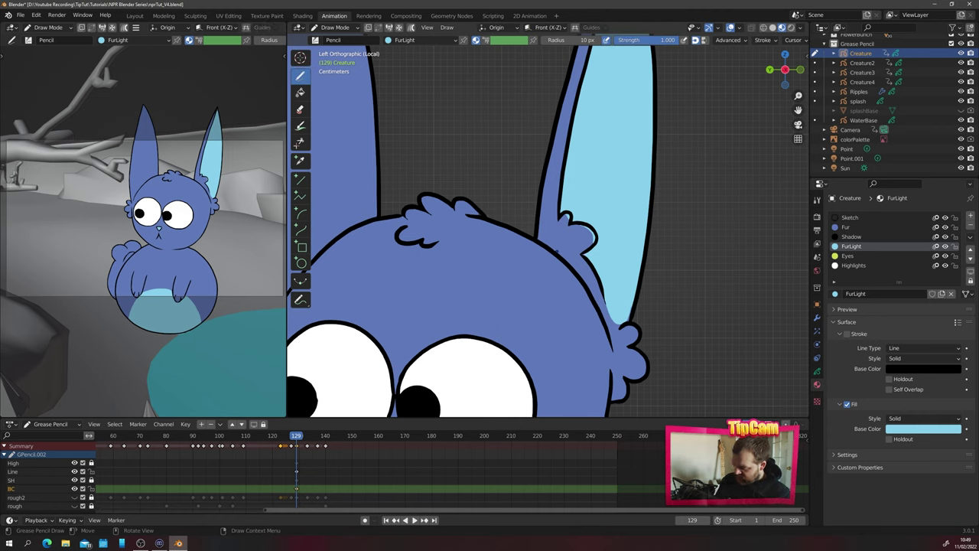
pyautogui.click(846, 227)
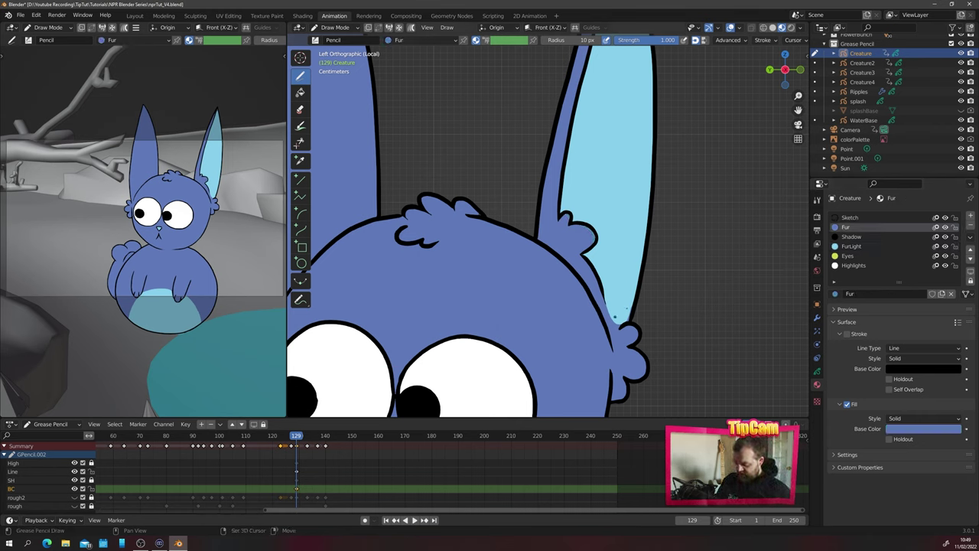
pyautogui.click(833, 246)
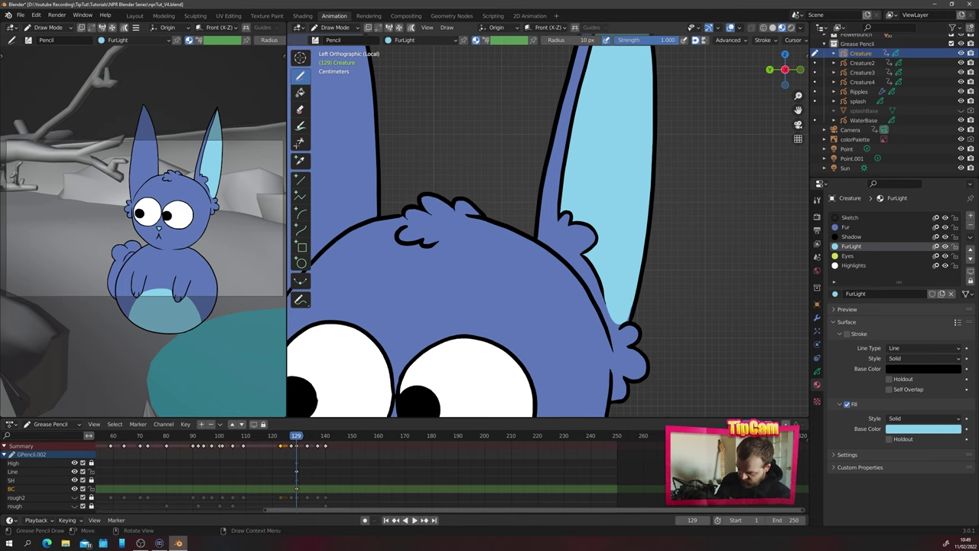
# Draw a highlight crescent along the body's right-hand edge on the SH layer with the Highlights material
pyautogui.keyDown('ctrl'); pyautogui.moveTo(643, 152); pyautogui.dragTo(484, 283, button='middle'); pyautogui.keyUp('ctrl')
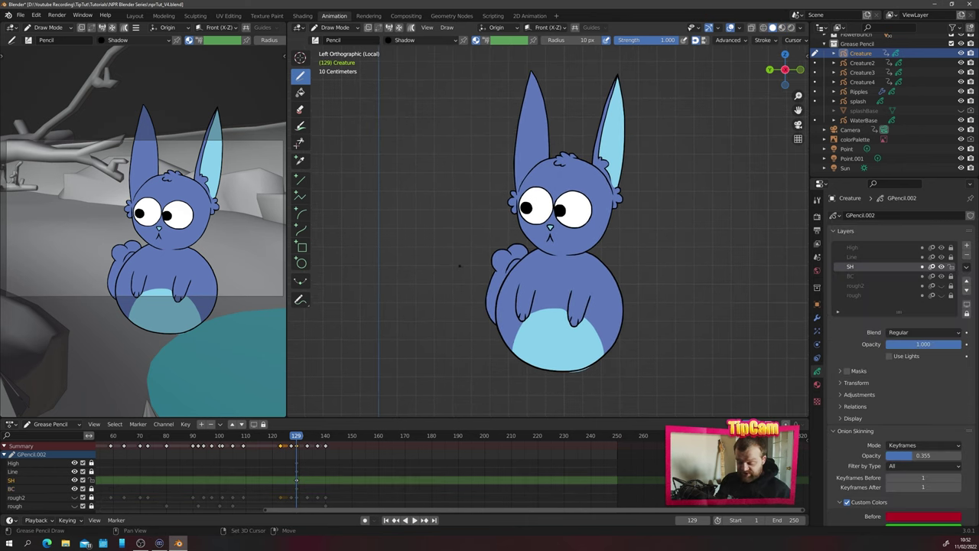
pyautogui.moveTo(466, 274)
pyautogui.keyDown('shift'); pyautogui.mouseDown(button='middle')
pyautogui.moveTo(470, 260)
pyautogui.moveTo(470, 274)
pyautogui.mouseUp(button='middle'); pyautogui.keyUp('shift')
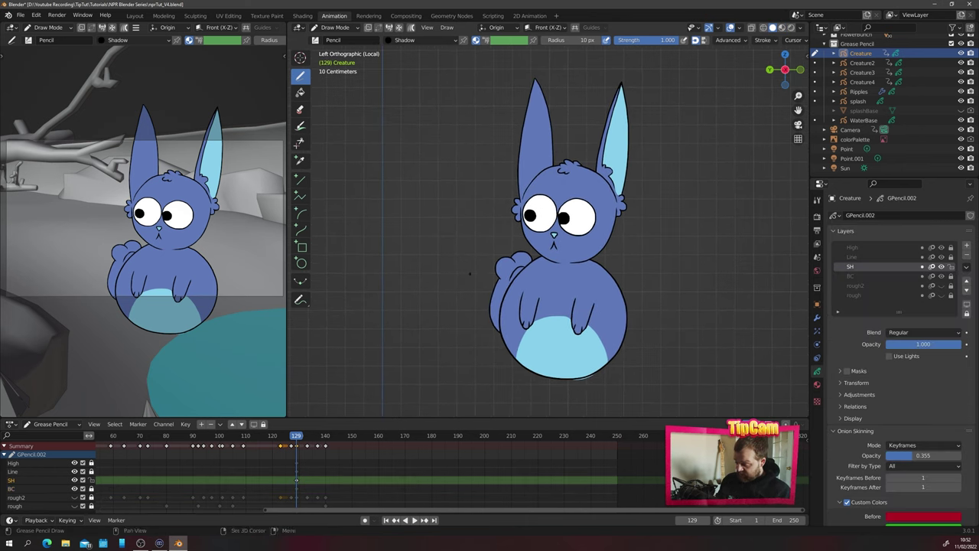
pyautogui.click(817, 384)
pyautogui.click(851, 265)
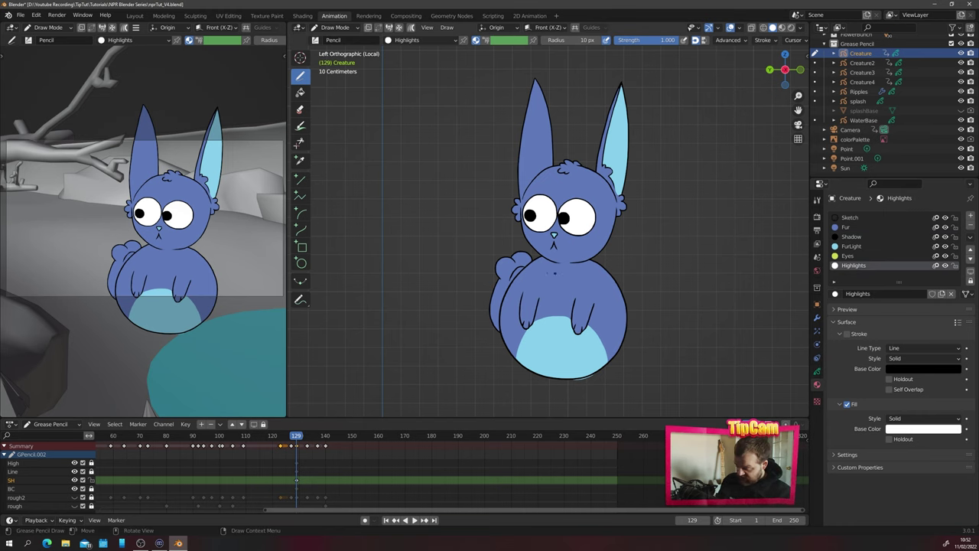
pyautogui.scroll(2, 549, 229)
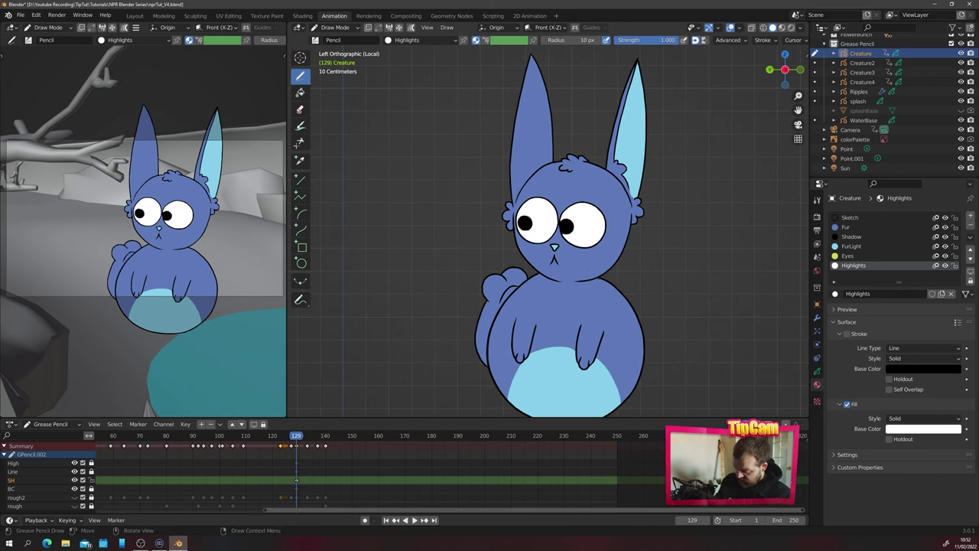
pyautogui.moveTo(619, 304)
pyautogui.mouseDown()
pyautogui.moveTo(633, 364)
pyautogui.moveTo(621, 404)
pyautogui.moveTo(643, 350)
pyautogui.mouseUp()
pyautogui.moveTo(606, 286)
pyautogui.mouseDown()
pyautogui.moveTo(626, 333)
pyautogui.moveTo(595, 280)
pyautogui.mouseUp()
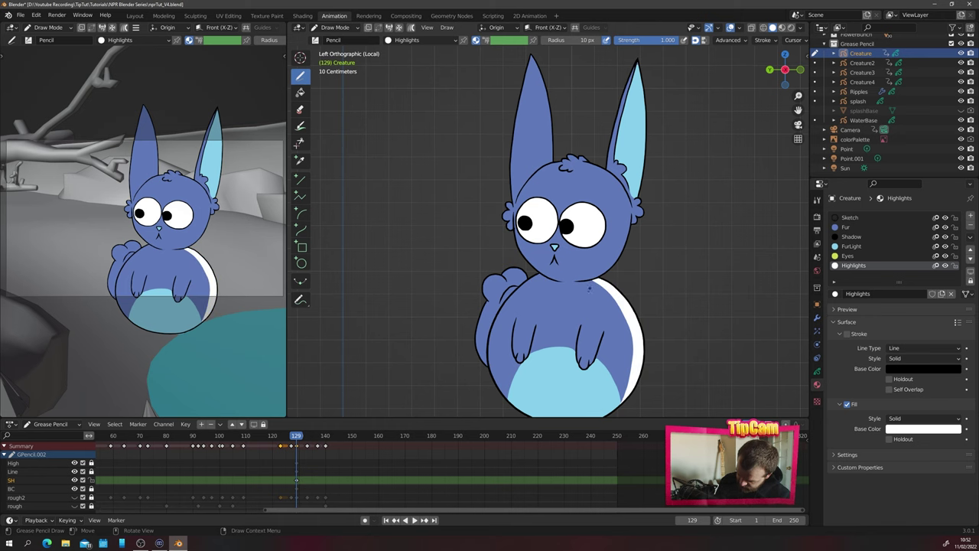
# Set the SH layer's blend mode to Hard Light and its opacity to 0.575
pyautogui.keyDown('shift'); pyautogui.moveTo(493, 304); pyautogui.dragTo(485, 272, button='middle'); pyautogui.keyUp('shift')
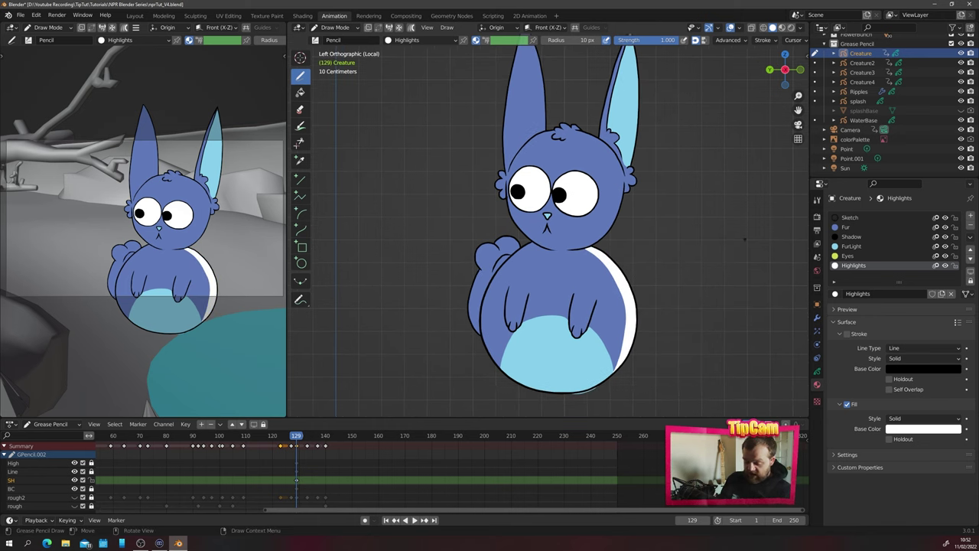
pyautogui.click(817, 371)
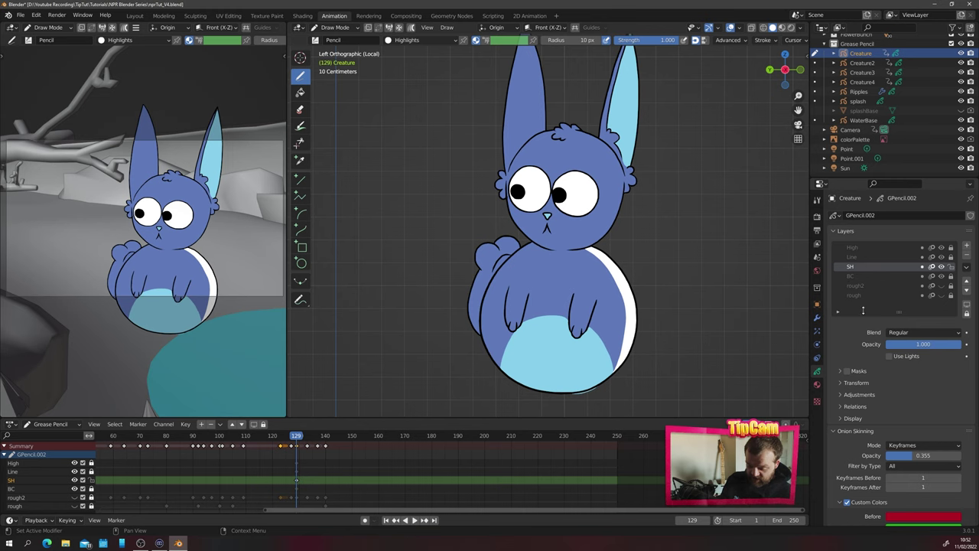
pyautogui.click(907, 333)
pyautogui.click(895, 357)
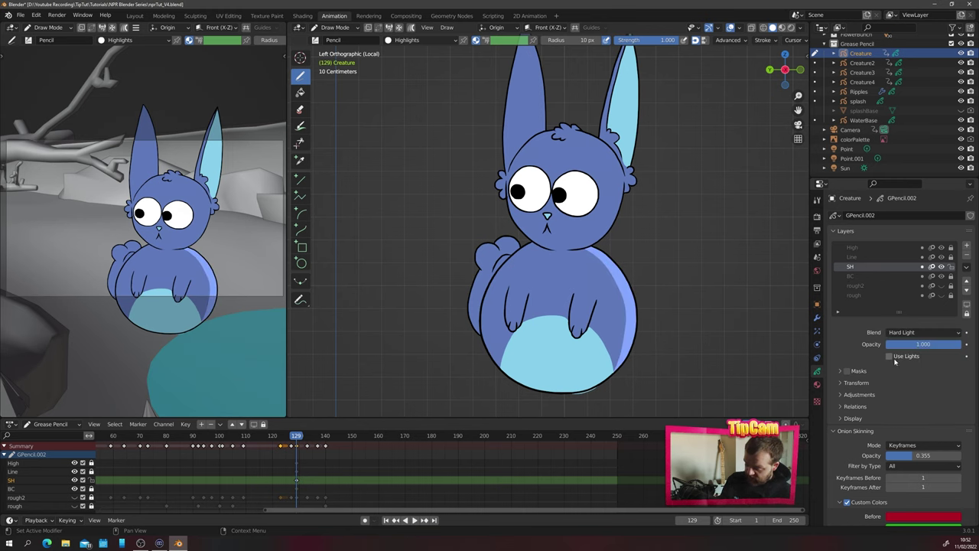
pyautogui.keyDown('shift'); pyautogui.moveTo(538, 292); pyautogui.dragTo(486, 283, button='middle'); pyautogui.keyUp('shift')
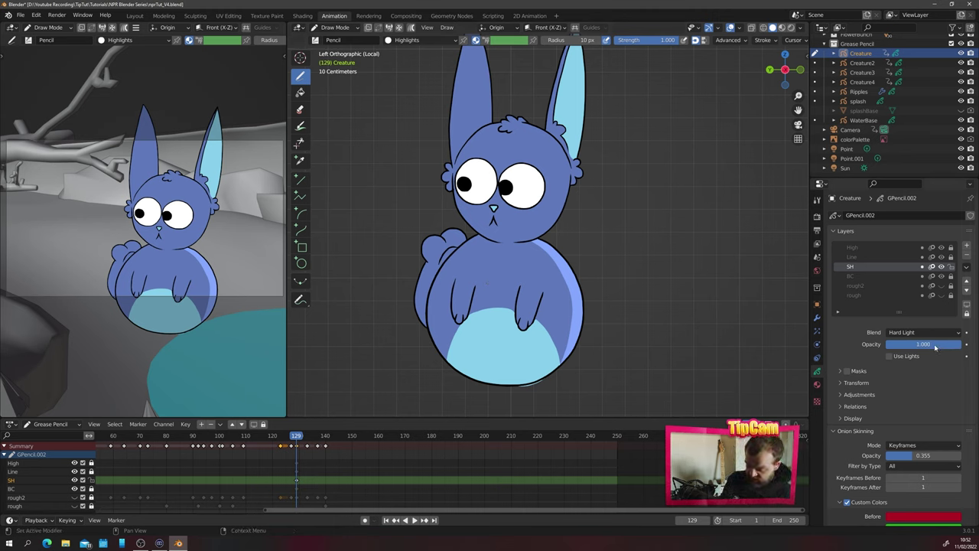
pyautogui.moveTo(912, 344)
pyautogui.mouseDown()
pyautogui.moveTo(851, 352)
pyautogui.moveTo(887, 348)
pyautogui.mouseUp()
# Try to draw a shadow stroke beside the body's highlight with the Shadow material, and undo it
pyautogui.click(817, 384)
pyautogui.click(852, 237)
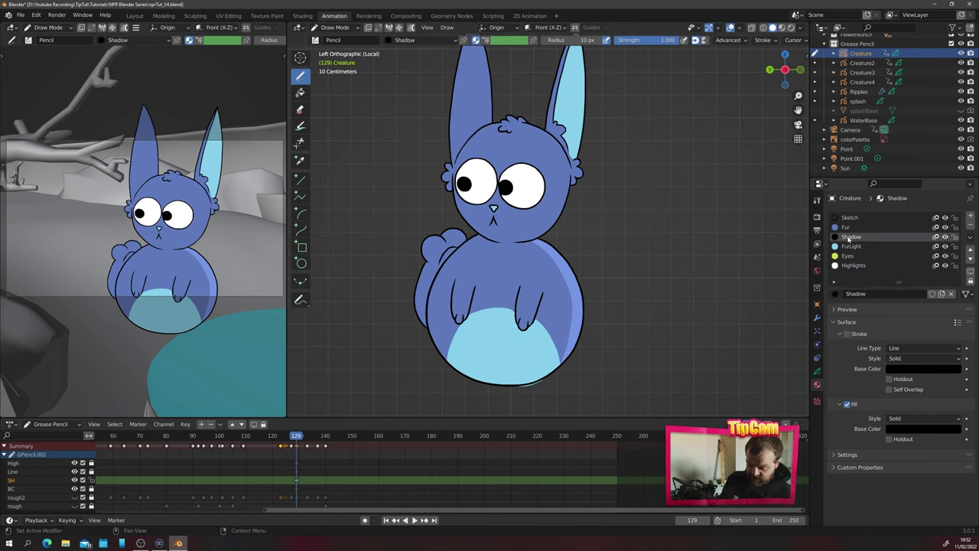
pyautogui.moveTo(564, 331)
pyautogui.mouseDown()
pyautogui.moveTo(525, 241)
pyautogui.moveTo(552, 352)
pyautogui.mouseUp()
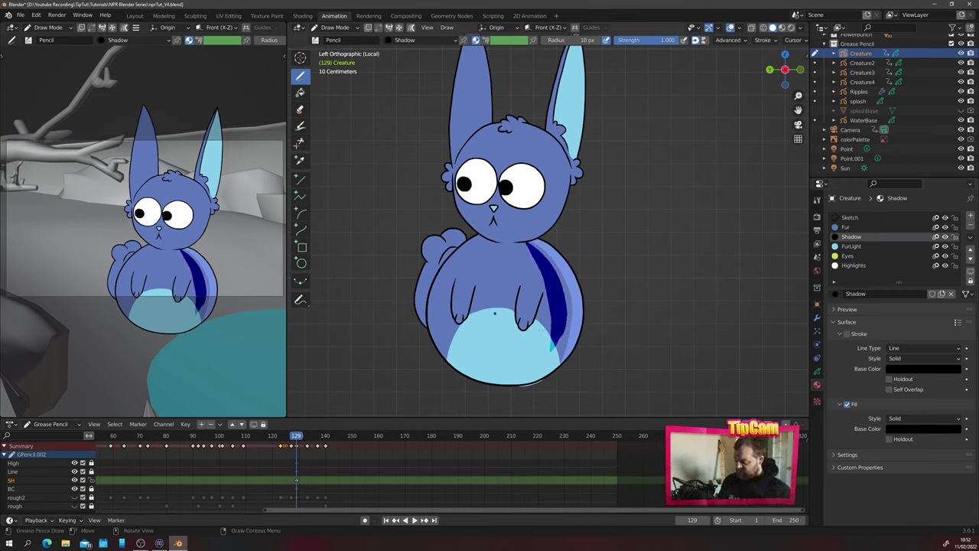
pyautogui.hotkey('ctrl', 'z')
pyautogui.hotkey('ctrl', 'z')
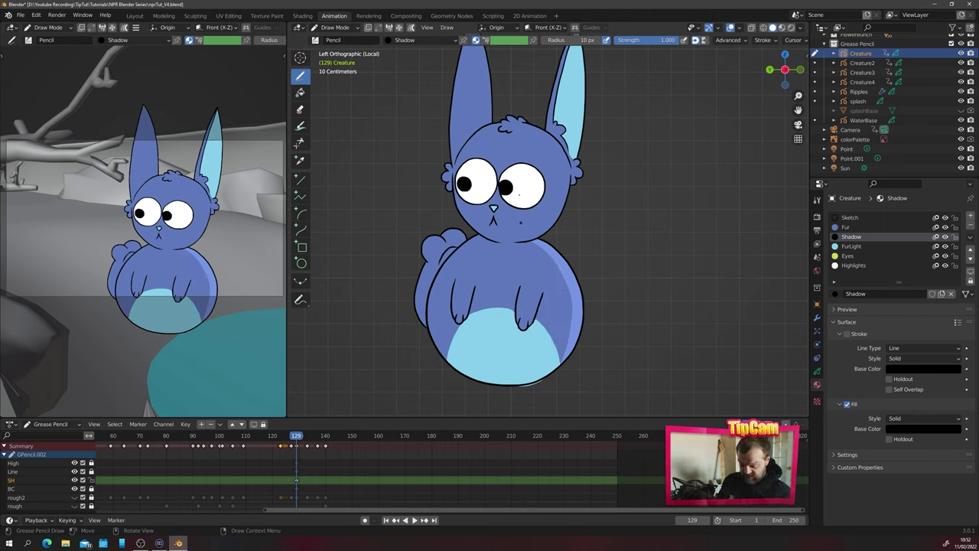
# Rename the Shadow material as Pupil
pyautogui.doubleClick(854, 295)
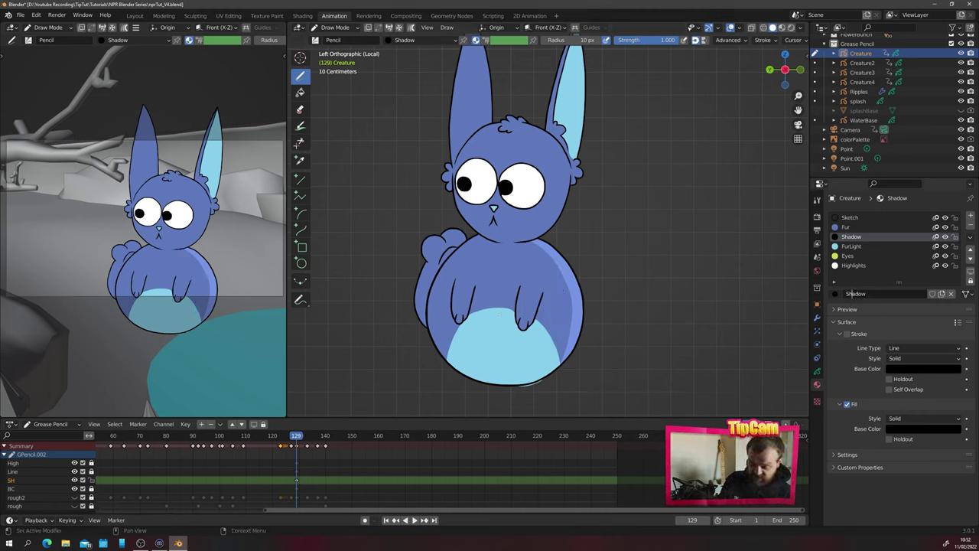
pyautogui.write('Fup')
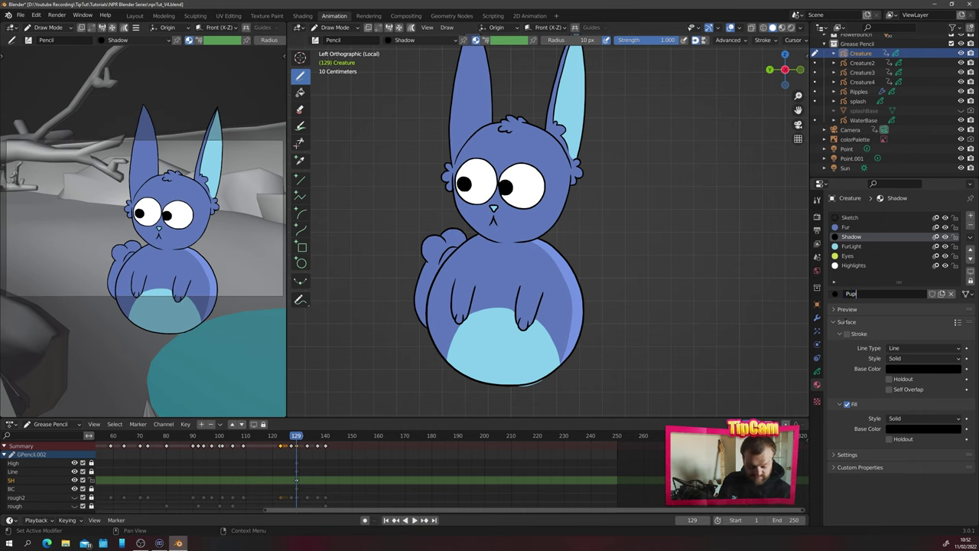
pyautogui.write('il')
pyautogui.press('Return')
# Duplicate the Pupil material as Shadow in its slot, and assign Pupil to a new material slot
pyautogui.click(941, 294)
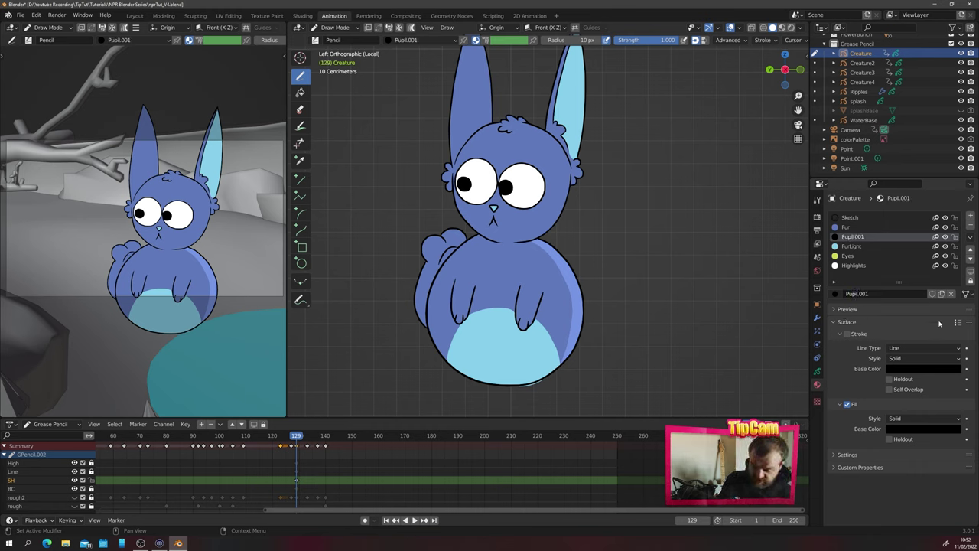
pyautogui.click(857, 294)
pyautogui.write('Sh')
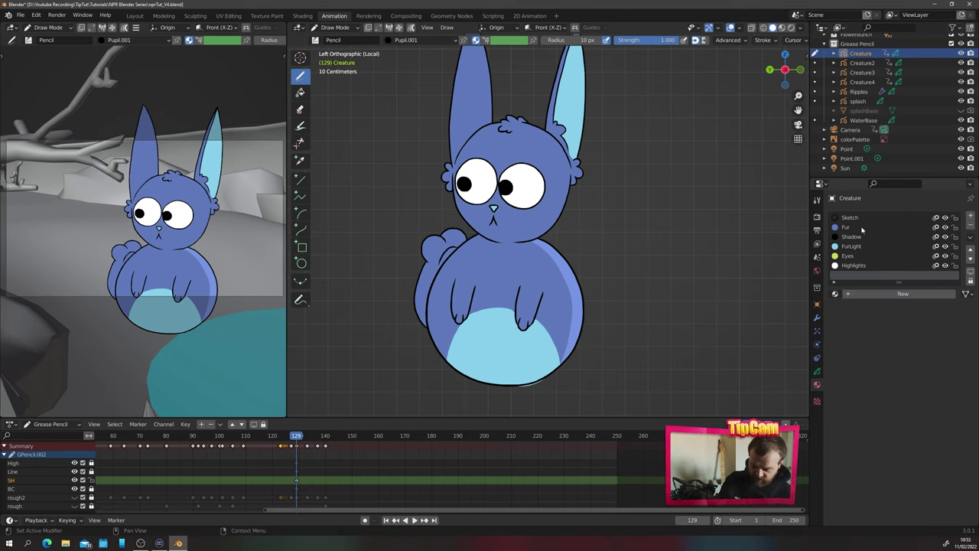
pyautogui.click(836, 294)
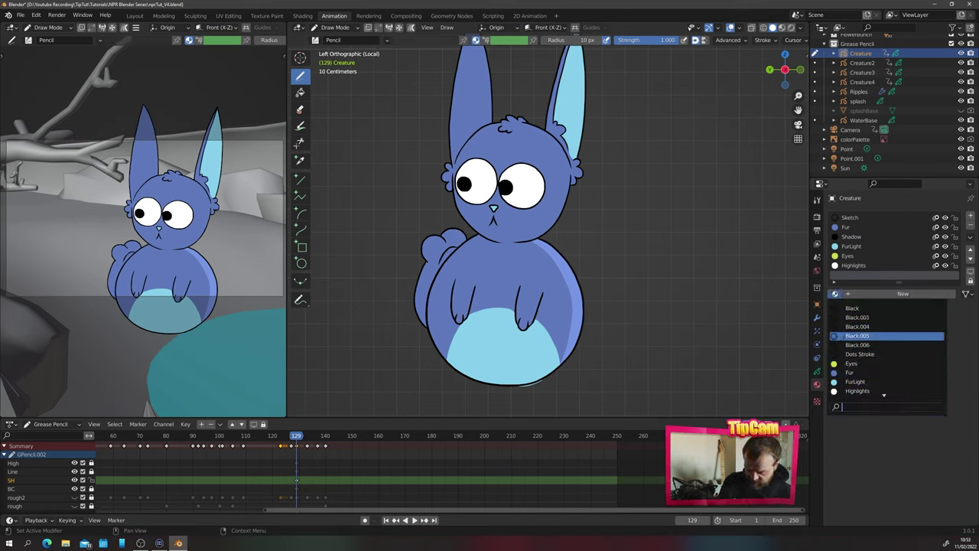
pyautogui.click(886, 391)
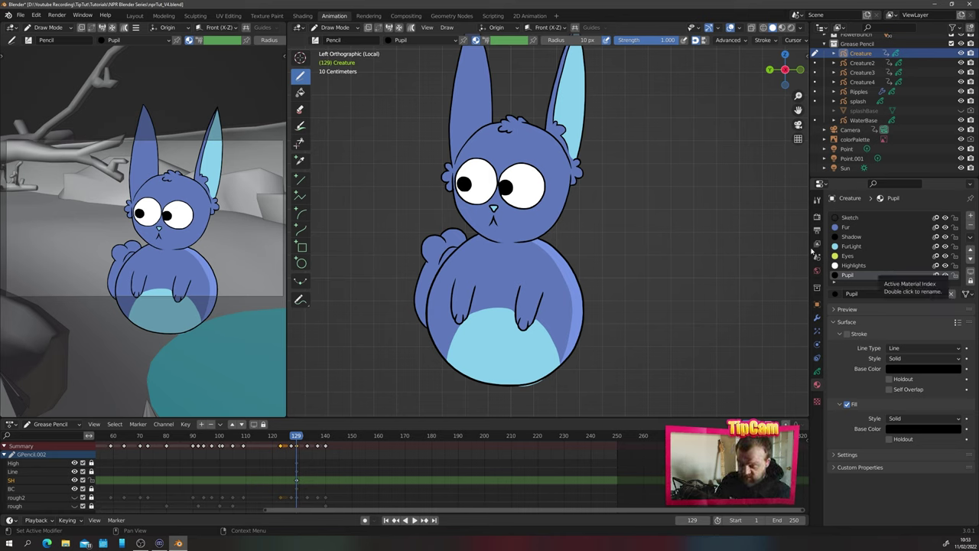
# Lower the alpha of the Shadow material's fill colour to make it translucent
pyautogui.click(901, 238)
pyautogui.click(903, 430)
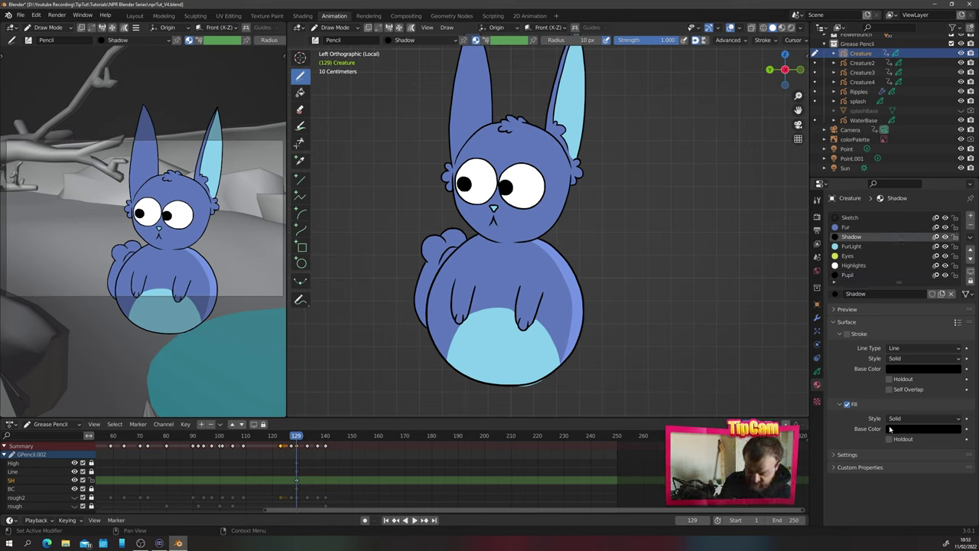
pyautogui.click(893, 430)
pyautogui.click(894, 415)
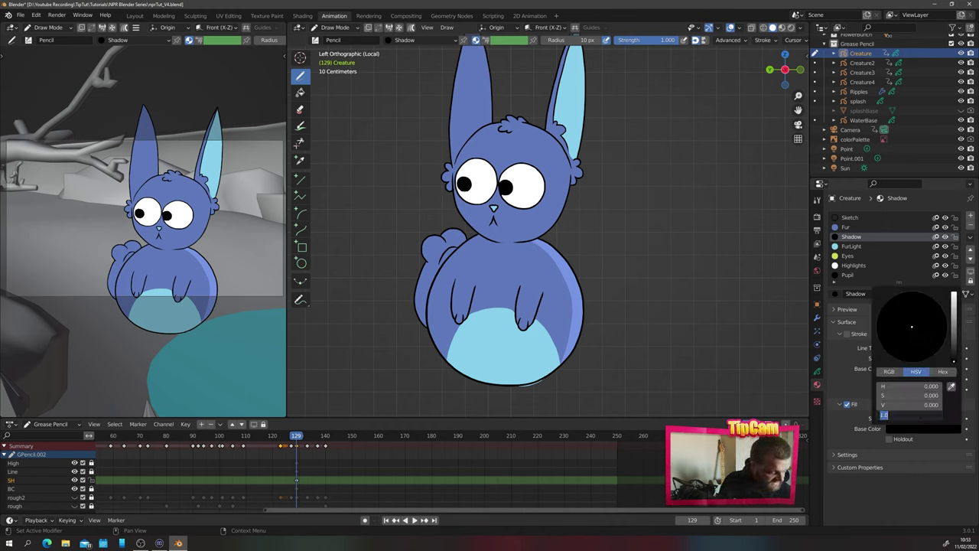
pyautogui.write('0')
pyautogui.press('Return')
# Try out the translucent Shadow material with a shape over the right-hand arm, and undo it
pyautogui.moveTo(559, 307)
pyautogui.mouseDown()
pyautogui.moveTo(540, 329)
pyautogui.moveTo(557, 312)
pyautogui.mouseUp()
pyautogui.hotkey('ctrl', 'z')
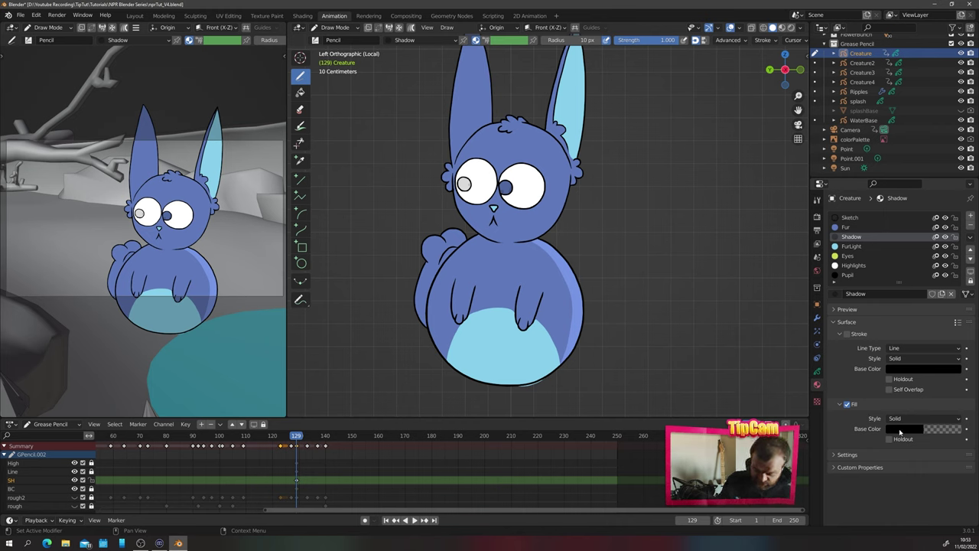
pyautogui.click(900, 431)
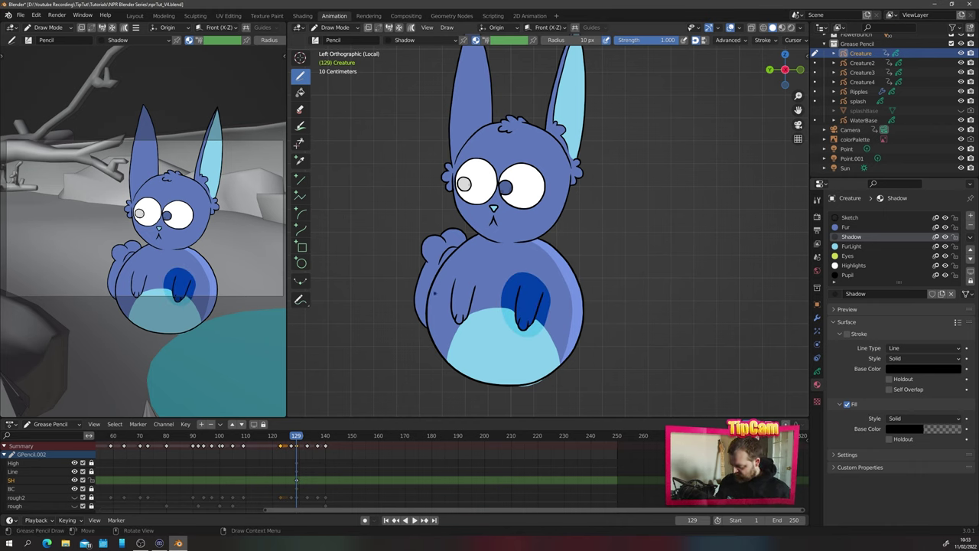
pyautogui.hotkey('ctrl', 'z')
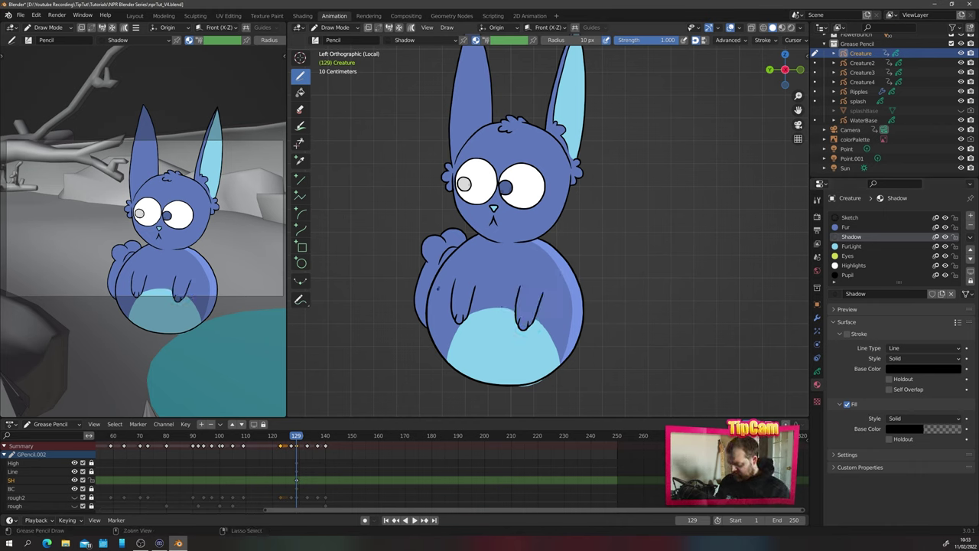
# Fill both pupils on the unlocked BC layer with the Pupil material
pyautogui.click(848, 275)
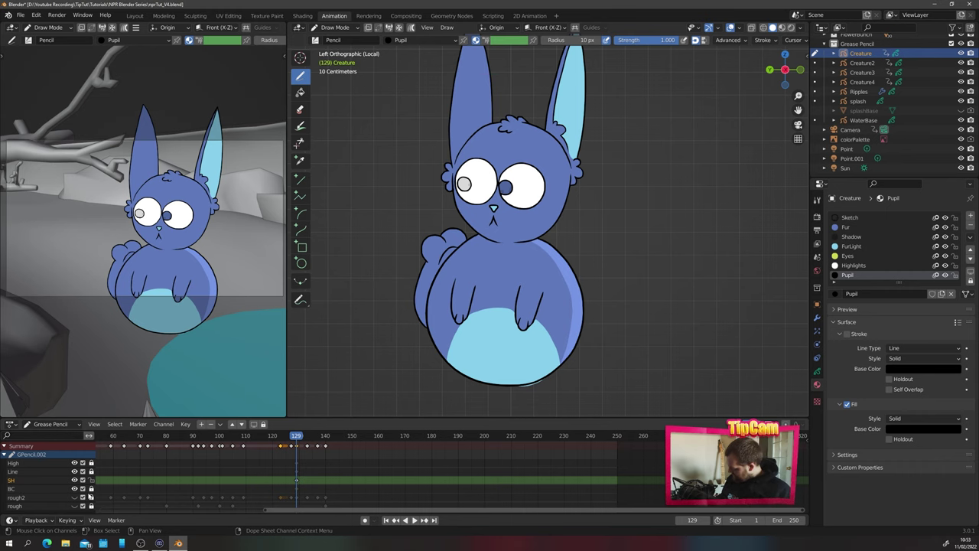
pyautogui.click(65, 488)
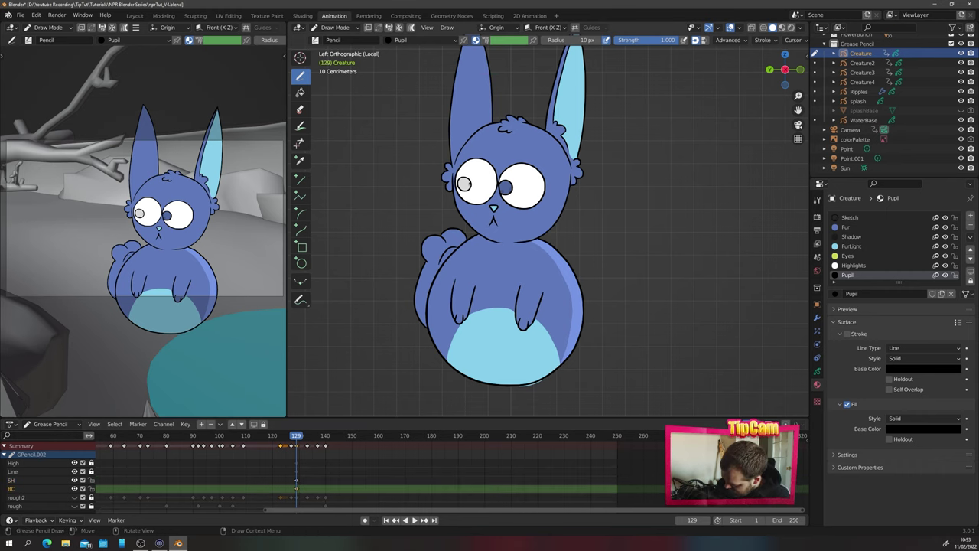
pyautogui.click(300, 93)
pyautogui.click(465, 184)
pyautogui.click(506, 188)
# Touch up the pupils with the Pencil and the Pupil material to cover the gaps at their edges
pyautogui.click(300, 76)
pyautogui.scroll(13, 506, 187)
pyautogui.moveTo(609, 189); pyautogui.dragTo(610, 275)
pyautogui.keyDown('shift'); pyautogui.moveTo(397, 222); pyautogui.dragTo(704, 230, button='middle'); pyautogui.keyUp('shift')
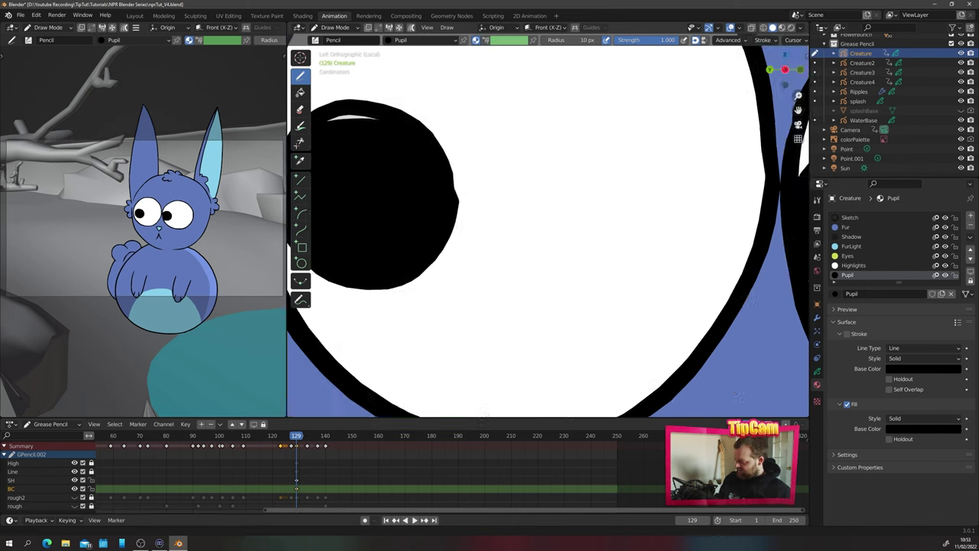
pyautogui.scroll(-8, 547, 230)
pyautogui.scroll(-6, 512, 314)
pyautogui.scroll(2, 512, 314)
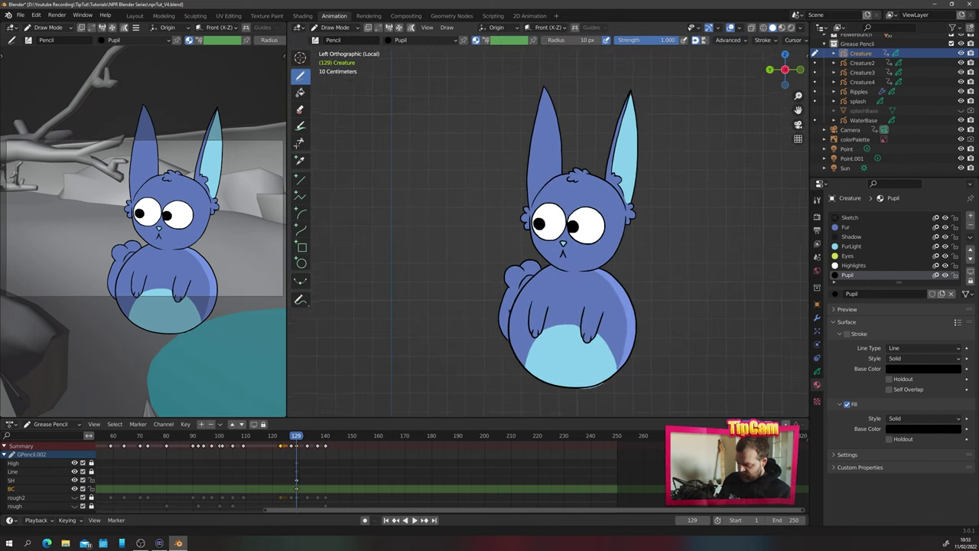
# Make Highlights the active material and SH the active layer
pyautogui.keyDown('shift'); pyautogui.moveTo(512, 314); pyautogui.dragTo(443, 303, button='middle'); pyautogui.keyUp('shift')
pyautogui.click(854, 265)
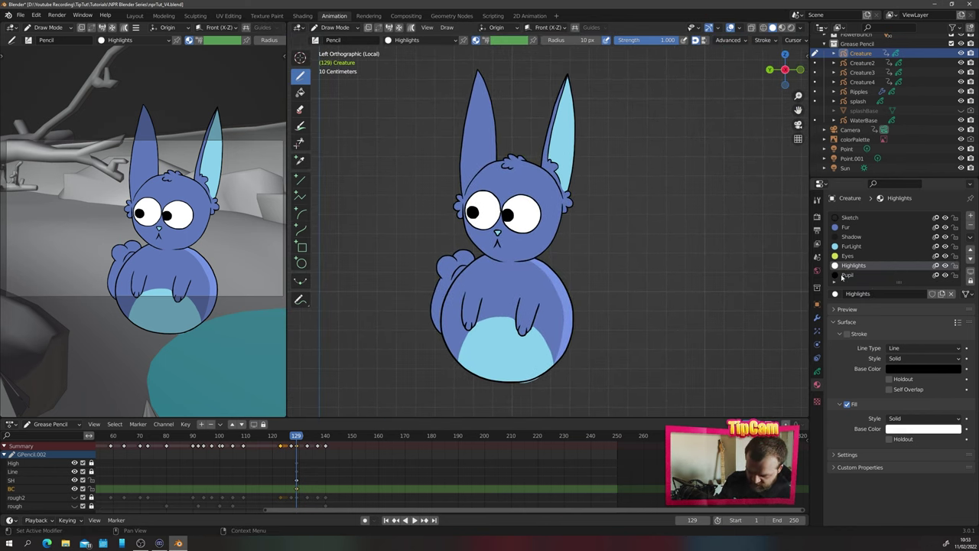
pyautogui.click(817, 370)
pyautogui.click(852, 267)
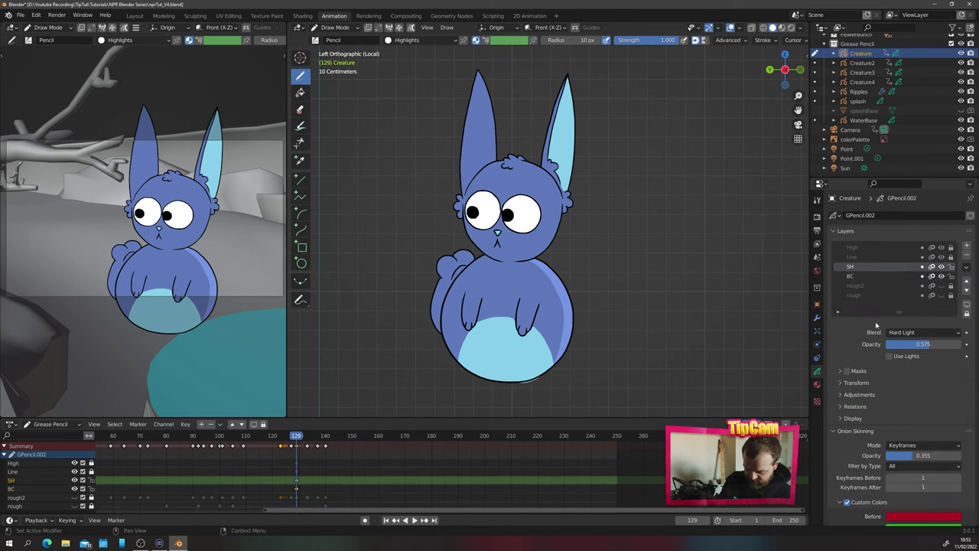
# Draw a highlight along the right-hand edge of the head on the SH layer with the Highlights material
pyautogui.scroll(3, 470, 153)
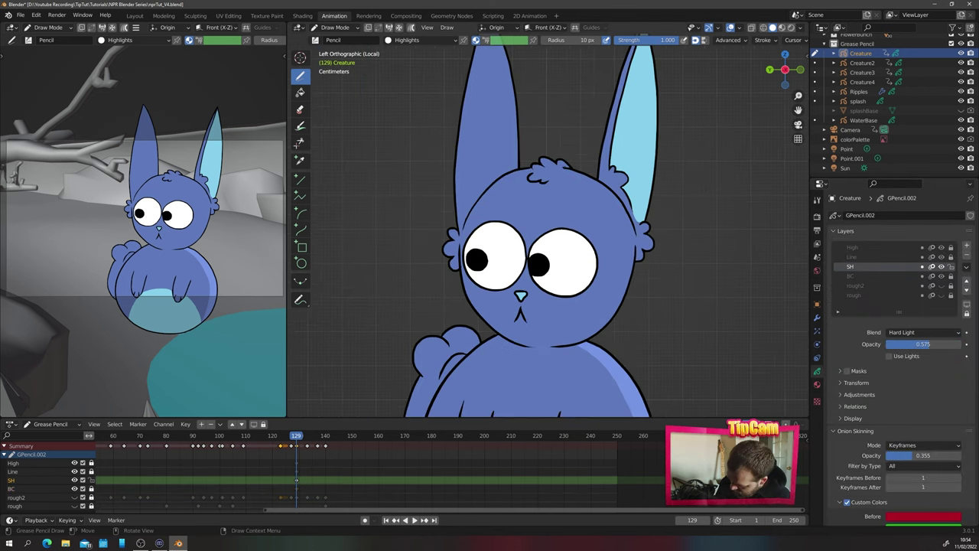
pyautogui.moveTo(566, 169)
pyautogui.mouseDown()
pyautogui.moveTo(614, 198)
pyautogui.moveTo(628, 241)
pyautogui.moveTo(621, 300)
pyautogui.moveTo(585, 341)
pyautogui.moveTo(594, 204)
pyautogui.mouseUp()
pyautogui.moveTo(605, 334)
pyautogui.mouseDown()
pyautogui.moveTo(651, 243)
pyautogui.moveTo(639, 214)
pyautogui.moveTo(617, 194)
pyautogui.mouseUp()
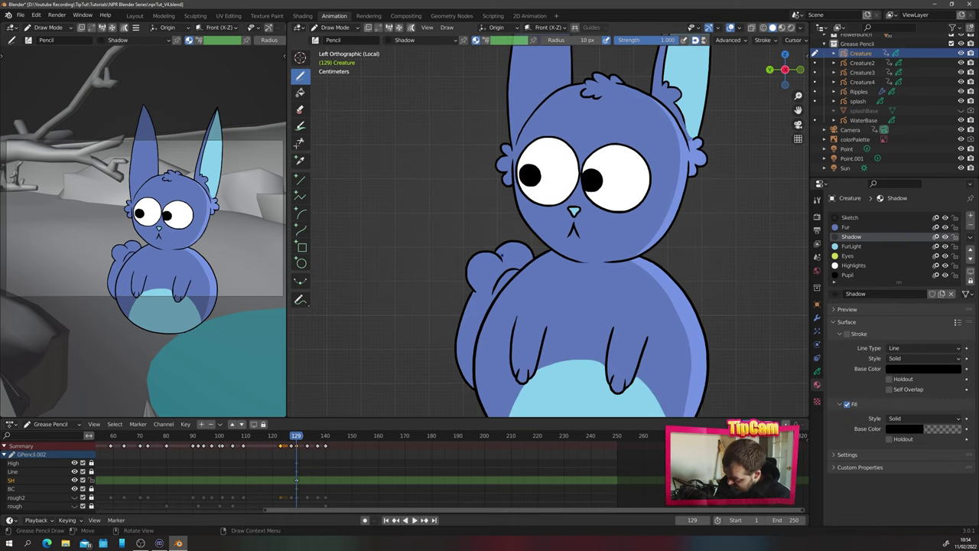
# Try shading the tail and the arms with the translucent Shadow material, and undo the strokes
pyautogui.moveTo(523, 252)
pyautogui.mouseDown()
pyautogui.moveTo(468, 274)
pyautogui.moveTo(508, 281)
pyautogui.moveTo(529, 255)
pyautogui.moveTo(494, 264)
pyautogui.mouseUp()
pyautogui.hotkey('ctrl', 'z')
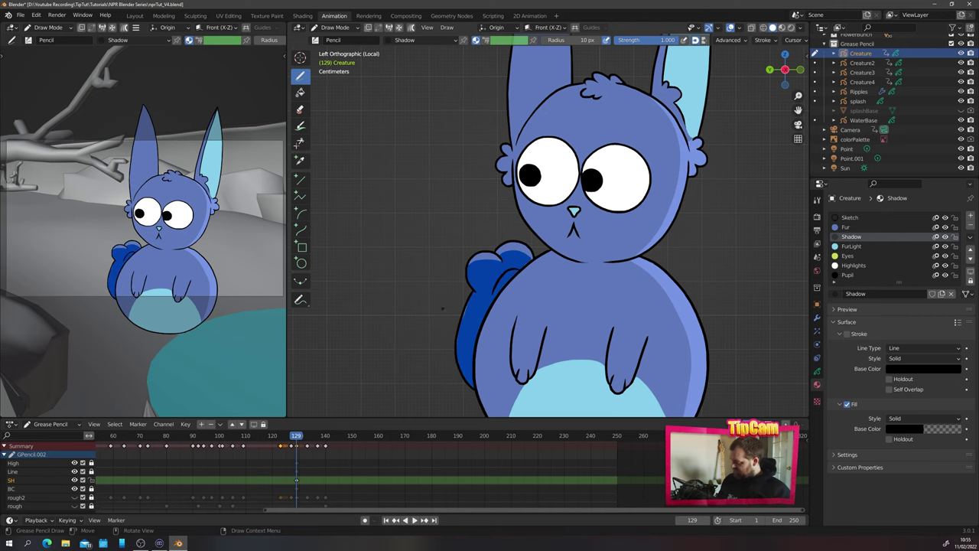
pyautogui.keyDown('shift'); pyautogui.moveTo(458, 157); pyautogui.dragTo(456, 114, button='middle'); pyautogui.keyUp('shift')
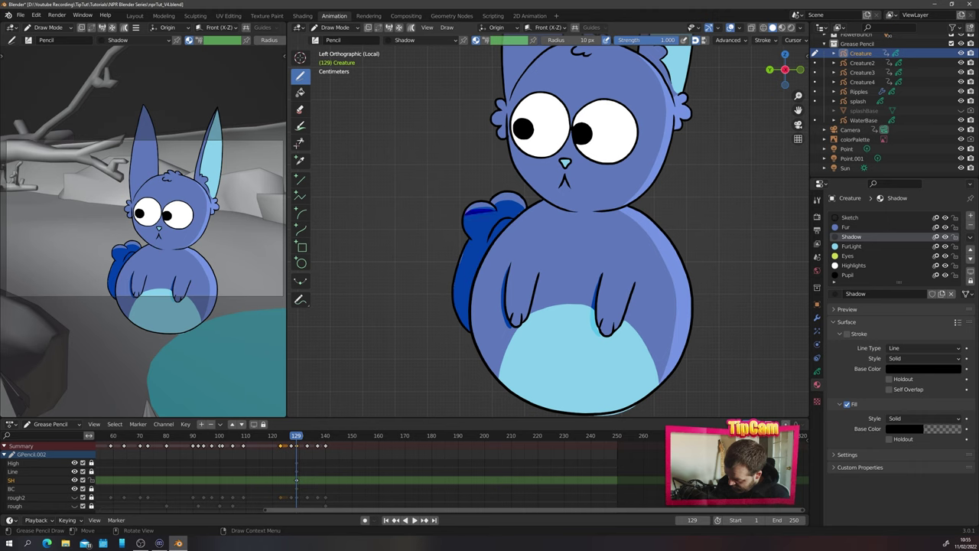
pyautogui.moveTo(465, 215); pyautogui.dragTo(470, 220)
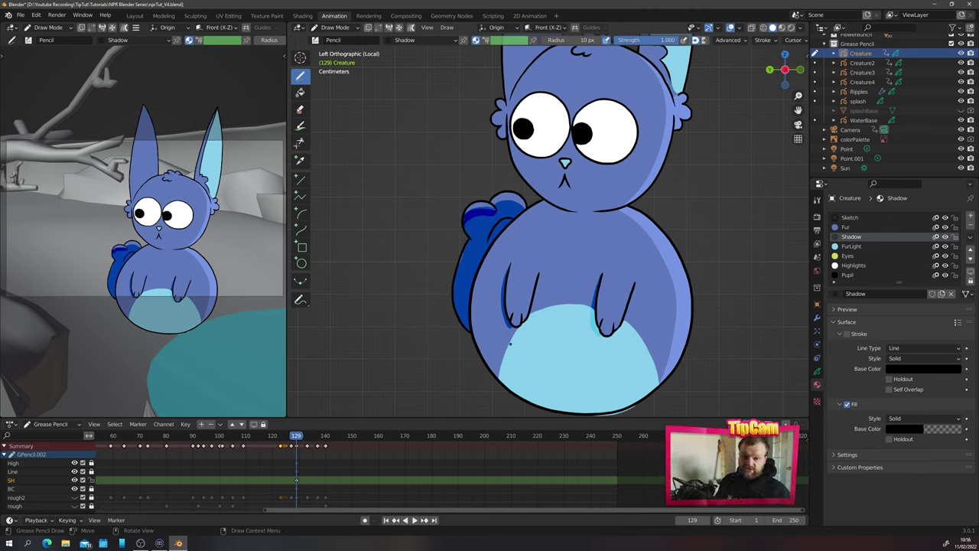
pyautogui.moveTo(447, 270); pyautogui.dragTo(508, 256, button='middle')
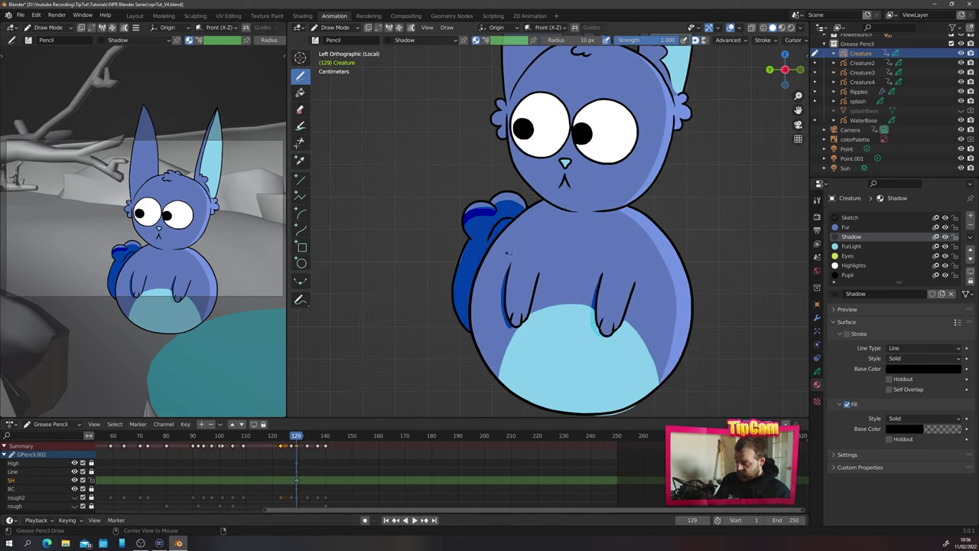
pyautogui.hotkey('ctrl', 'z')
pyautogui.hotkey('ctrl', 'z')
pyautogui.hotkey('ctrl', 'z')
pyautogui.hotkey('ctrl', 'z')
pyautogui.hotkey('ctrl', 'z')
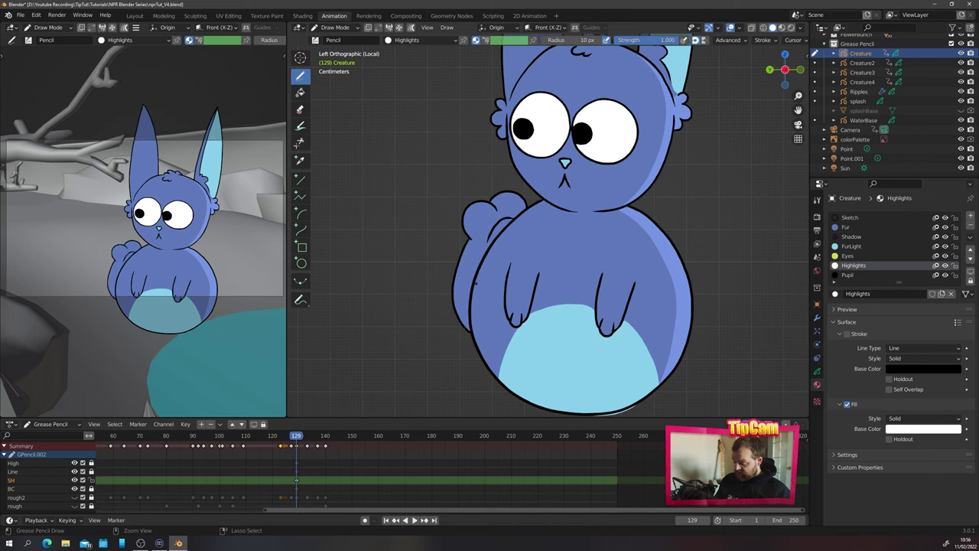
# Activate the Shadow material and make its black fill colour fully opaque
pyautogui.keyDown('shift'); pyautogui.moveTo(457, 201); pyautogui.dragTo(411, 270, button='middle'); pyautogui.keyUp('shift')
pyautogui.click(849, 237)
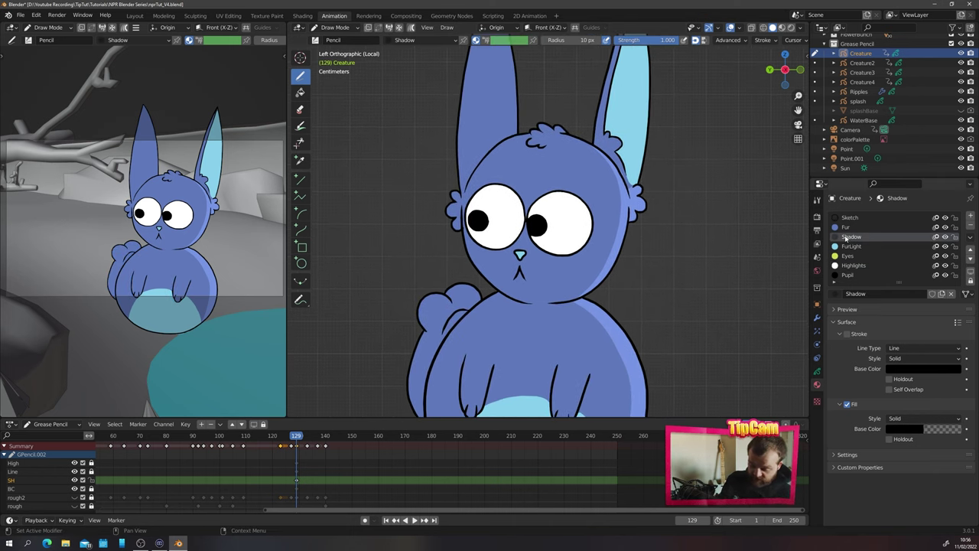
pyautogui.click(926, 430)
pyautogui.click(927, 430)
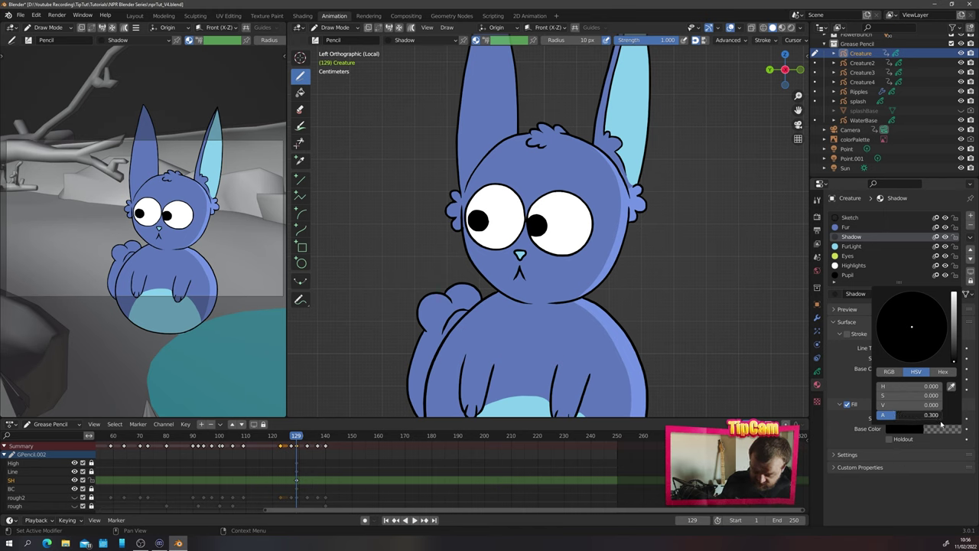
pyautogui.moveTo(942, 423); pyautogui.dragTo(961, 426)
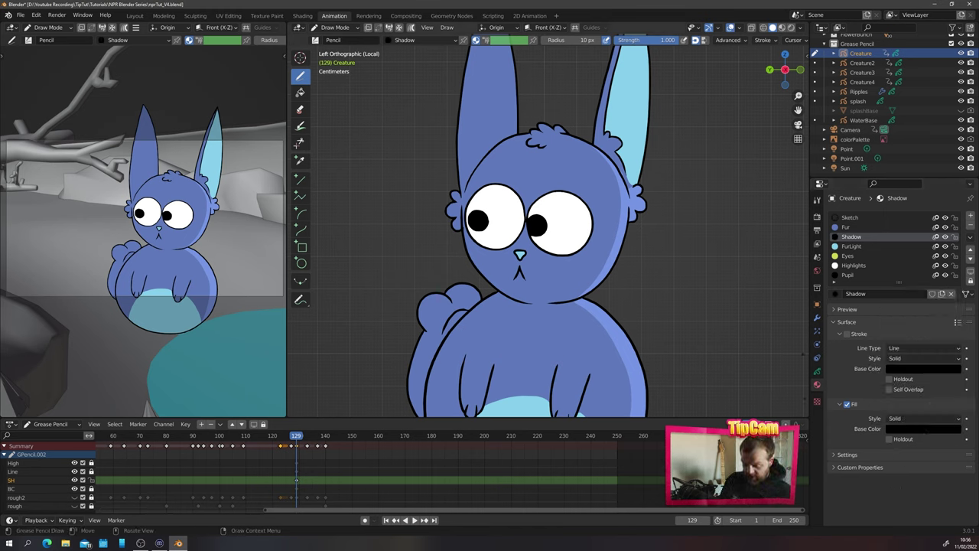
# Add a Grease Pencil layer above SH, rename the existing SH layer as HL and name the new one SH
pyautogui.click(818, 371)
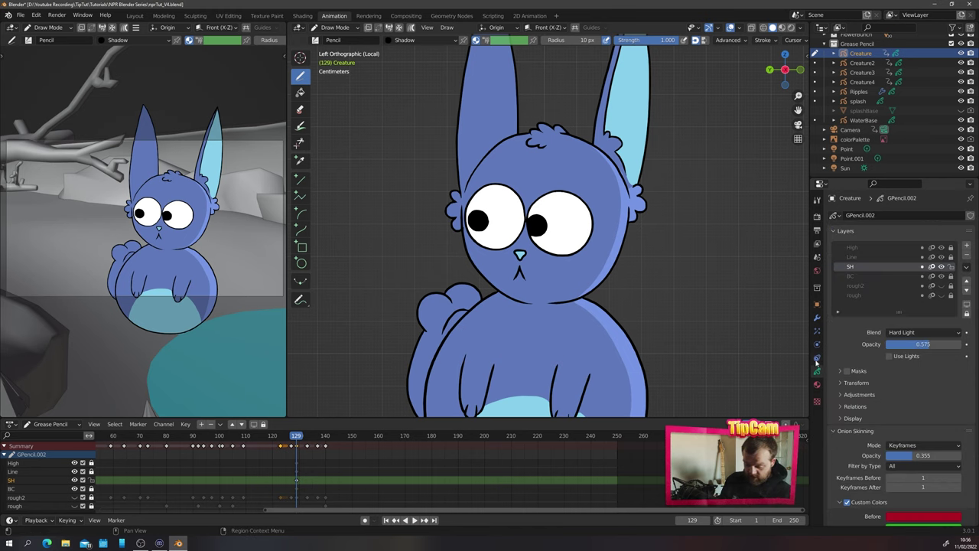
pyautogui.click(966, 248)
pyautogui.doubleClick(850, 276)
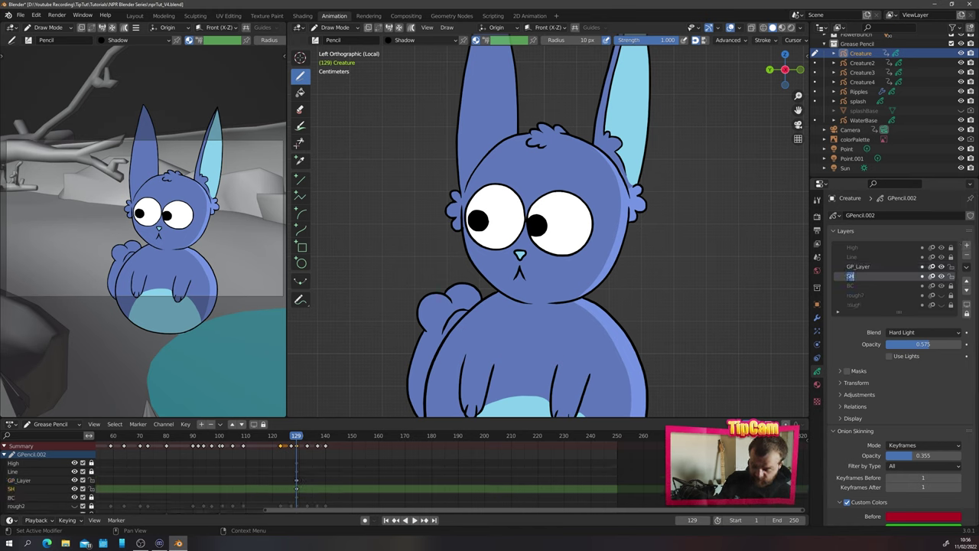
pyautogui.write('HL')
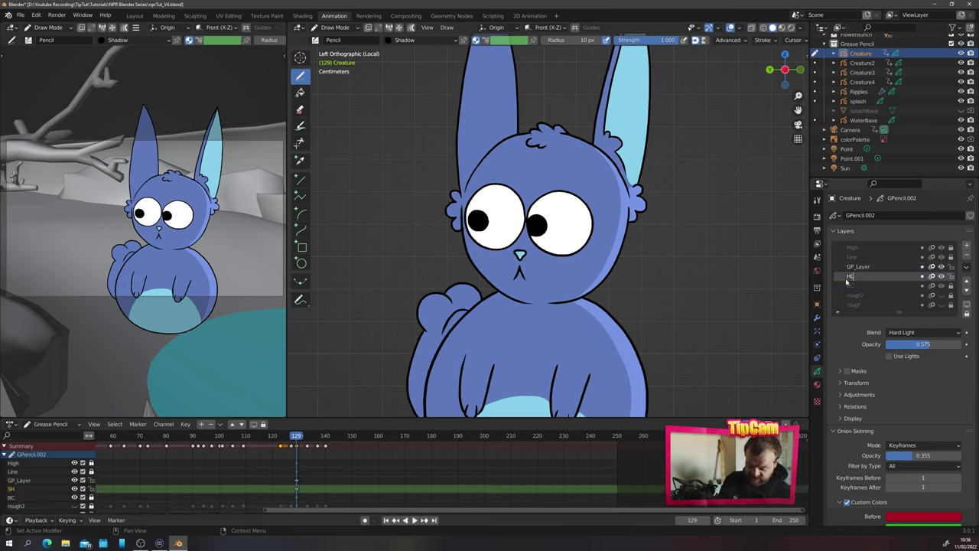
pyautogui.press('Return')
pyautogui.doubleClick(858, 267)
pyautogui.write('S')
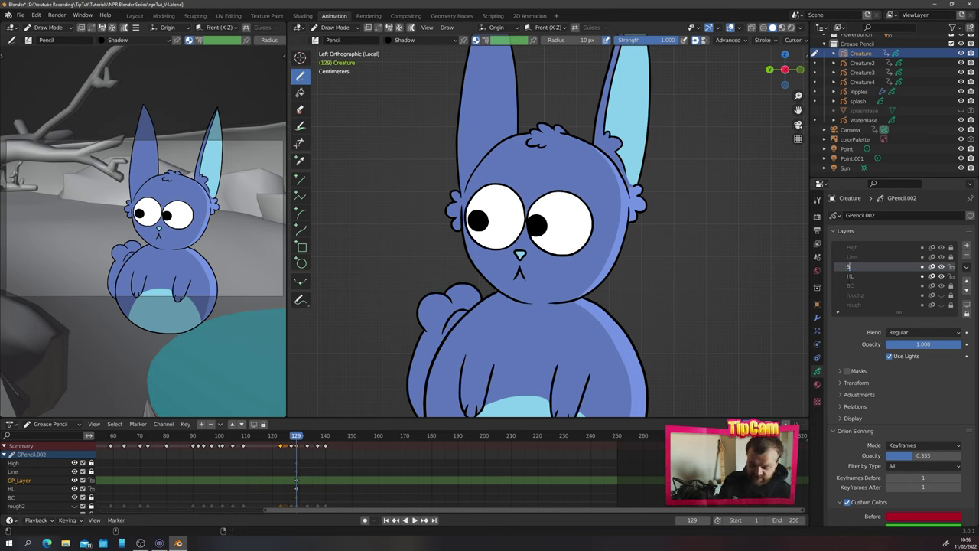
pyautogui.write('H')
pyautogui.press('Return')
# Set the new SH layer's opacity to 0.1 and its blend mode to Hard Light
pyautogui.click(910, 344)
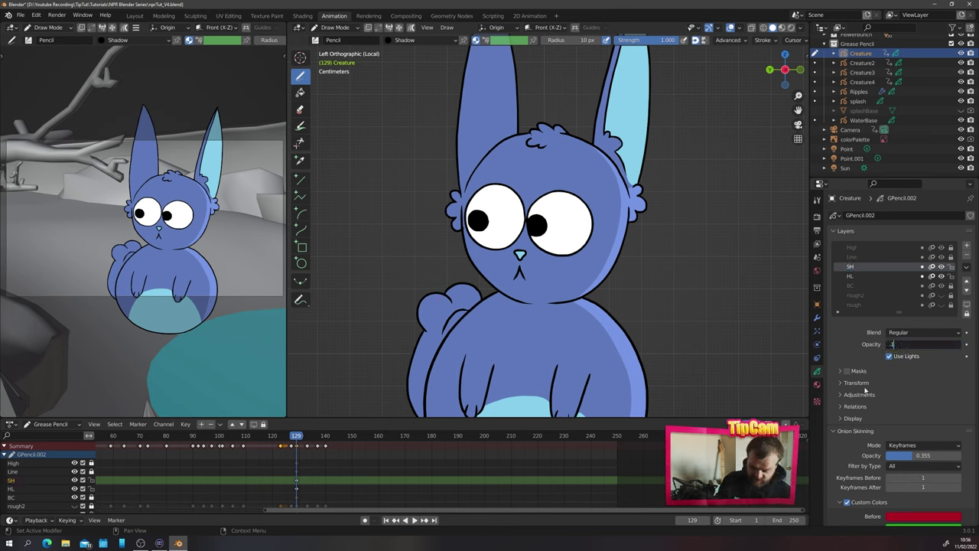
pyautogui.write('.1')
pyautogui.press('Return')
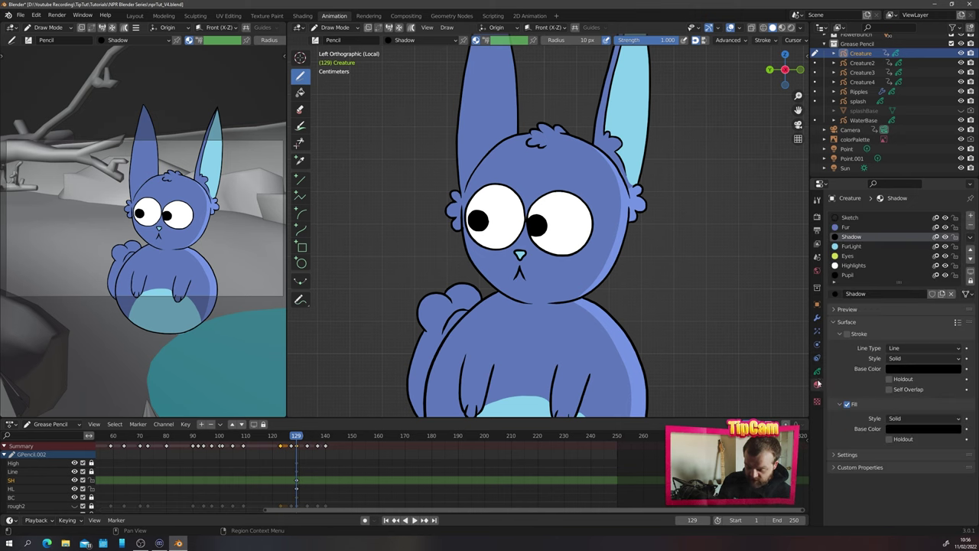
pyautogui.click(817, 384)
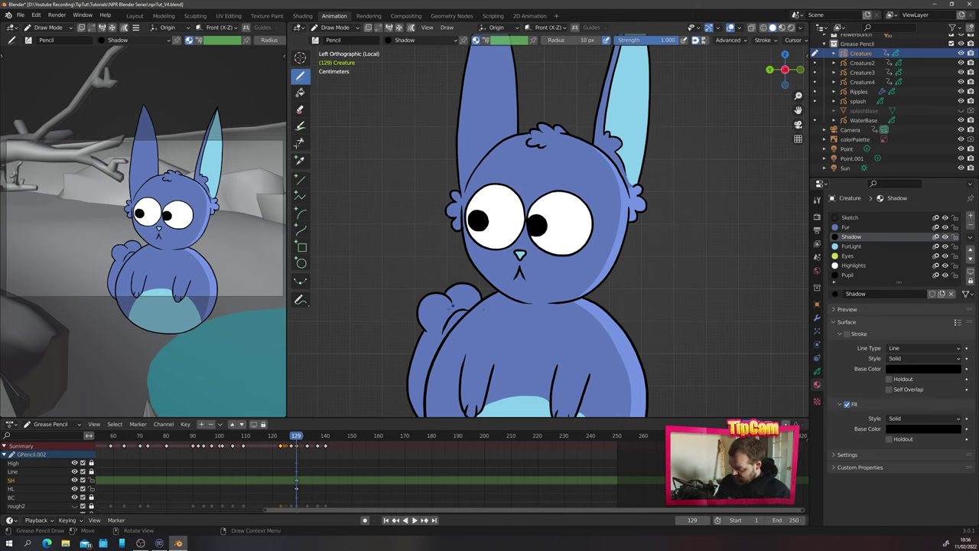
pyautogui.keyDown('shift'); pyautogui.moveTo(535, 268); pyautogui.dragTo(605, 168, button='middle'); pyautogui.keyUp('shift')
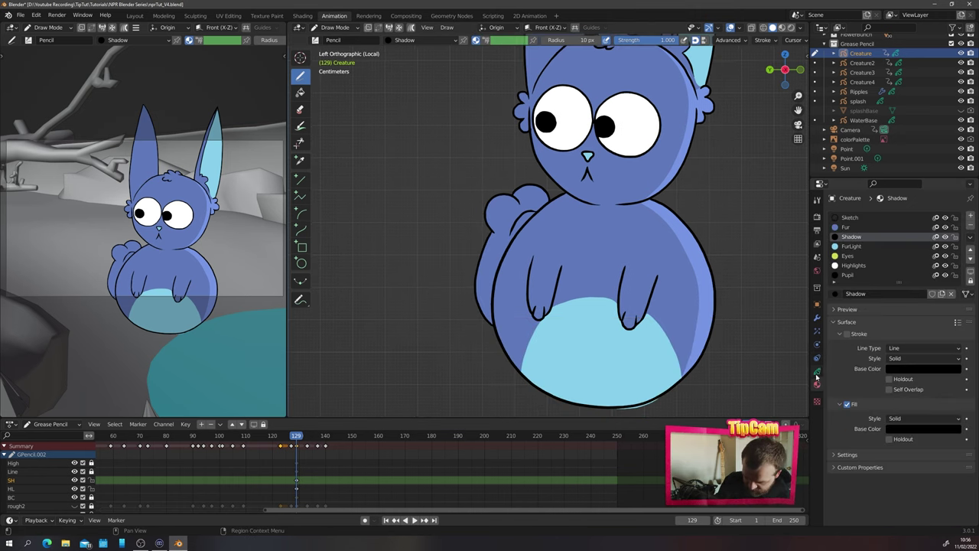
pyautogui.click(817, 373)
pyautogui.click(888, 332)
pyautogui.click(903, 345)
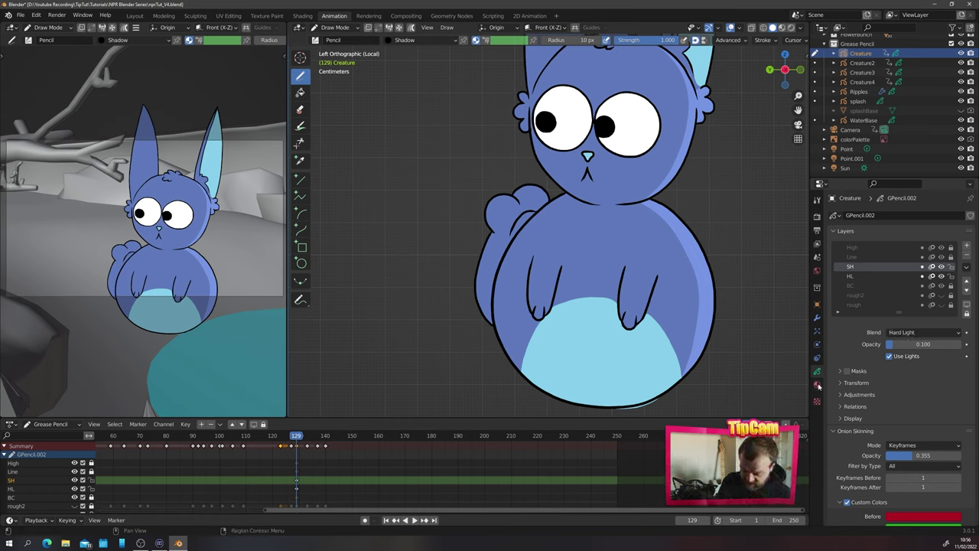
# Shade the tail, the left-hand edge of the ear and the fur tufts on the SH layer with the Shadow material
pyautogui.moveTo(517, 210)
pyautogui.mouseDown()
pyautogui.moveTo(489, 220)
pyautogui.moveTo(508, 249)
pyautogui.moveTo(526, 198)
pyautogui.moveTo(519, 208)
pyautogui.mouseUp()
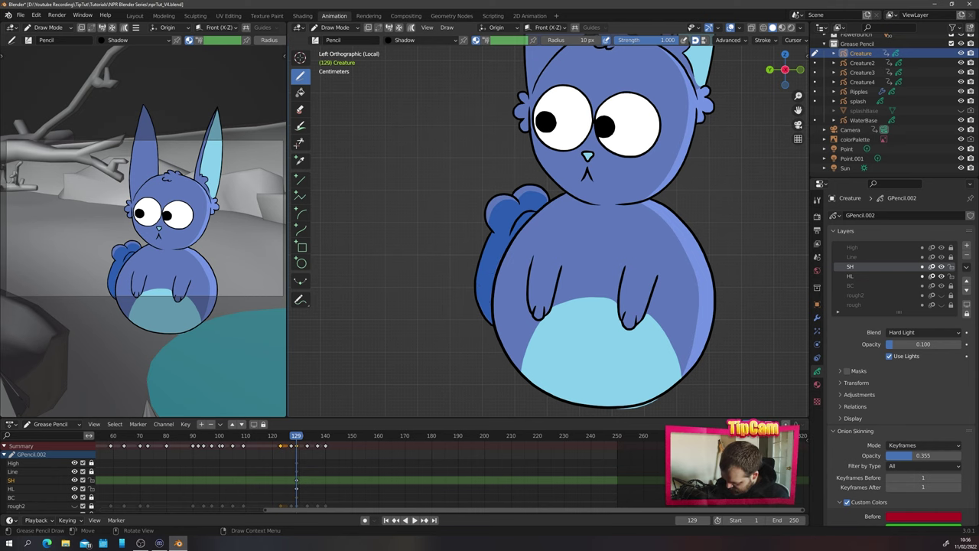
pyautogui.moveTo(467, 142)
pyautogui.keyDown('shift'); pyautogui.mouseDown(button='middle')
pyautogui.moveTo(467, 283)
pyautogui.moveTo(470, 268)
pyautogui.mouseUp(button='middle'); pyautogui.keyUp('shift')
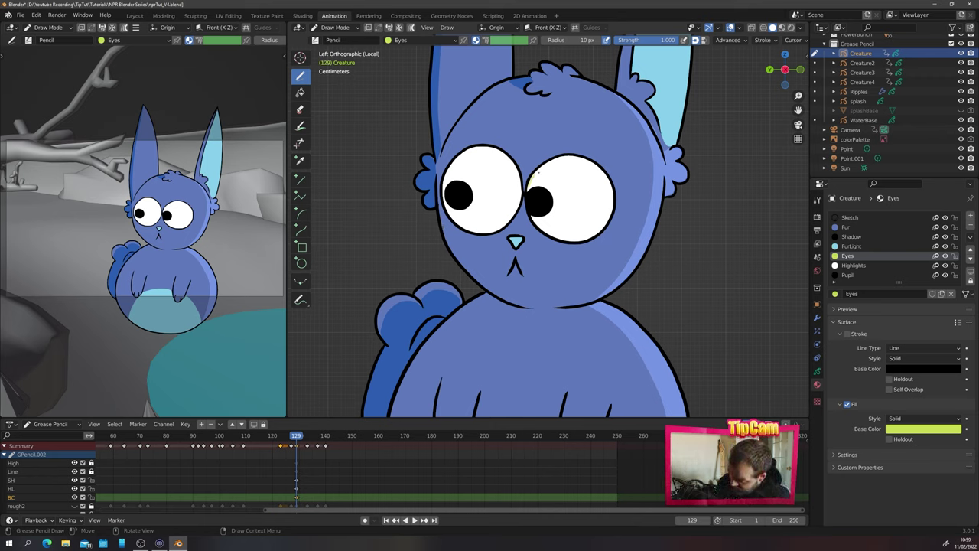
# Draw green irises in both eyes on the BC layer with the Eyes material, and redraw the pupils over them with the Pupil material
pyautogui.moveTo(538, 173)
pyautogui.mouseDown()
pyautogui.moveTo(559, 221)
pyautogui.moveTo(538, 221)
pyautogui.moveTo(518, 182)
pyautogui.mouseUp()
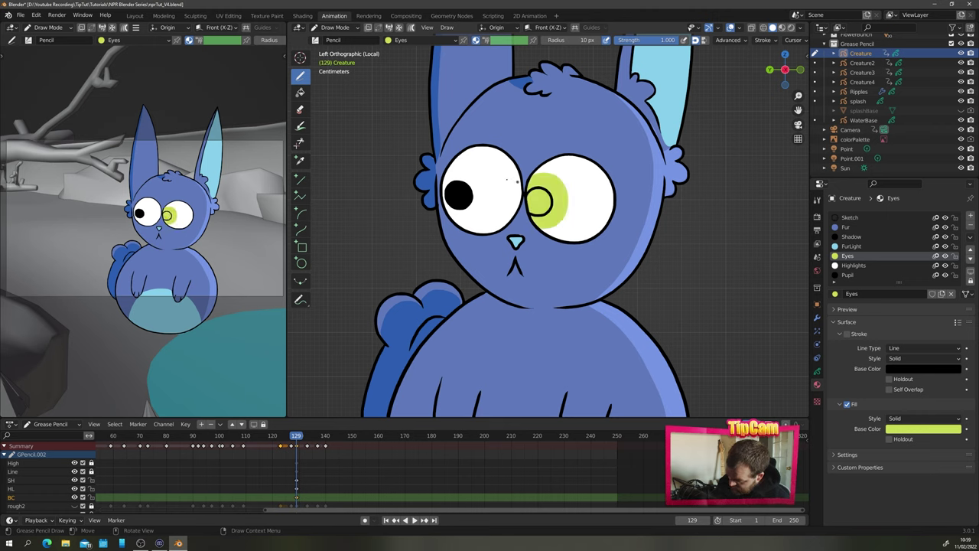
pyautogui.moveTo(450, 170)
pyautogui.mouseDown()
pyautogui.moveTo(473, 175)
pyautogui.moveTo(478, 208)
pyautogui.mouseUp()
pyautogui.moveTo(477, 209); pyautogui.dragTo(447, 211)
pyautogui.click(848, 275)
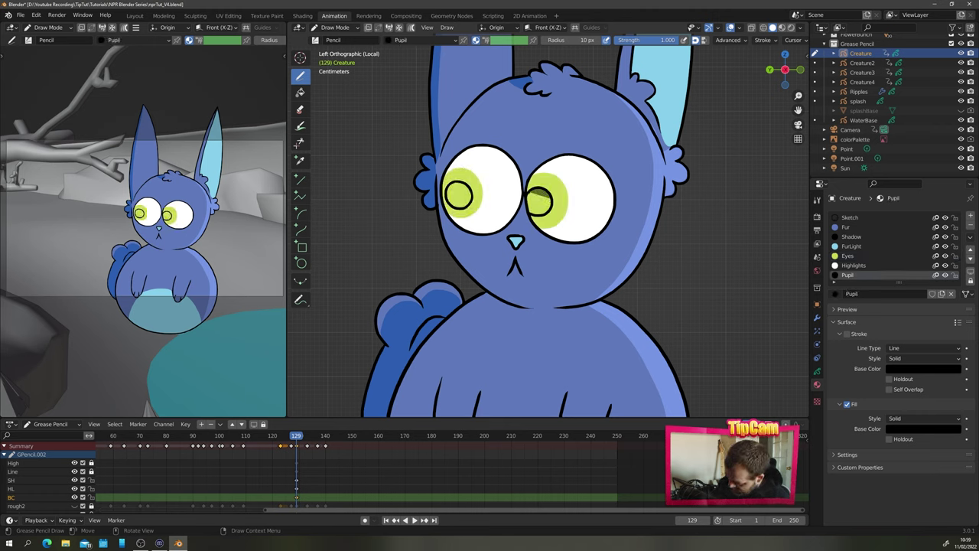
pyautogui.moveTo(550, 197); pyautogui.dragTo(529, 205)
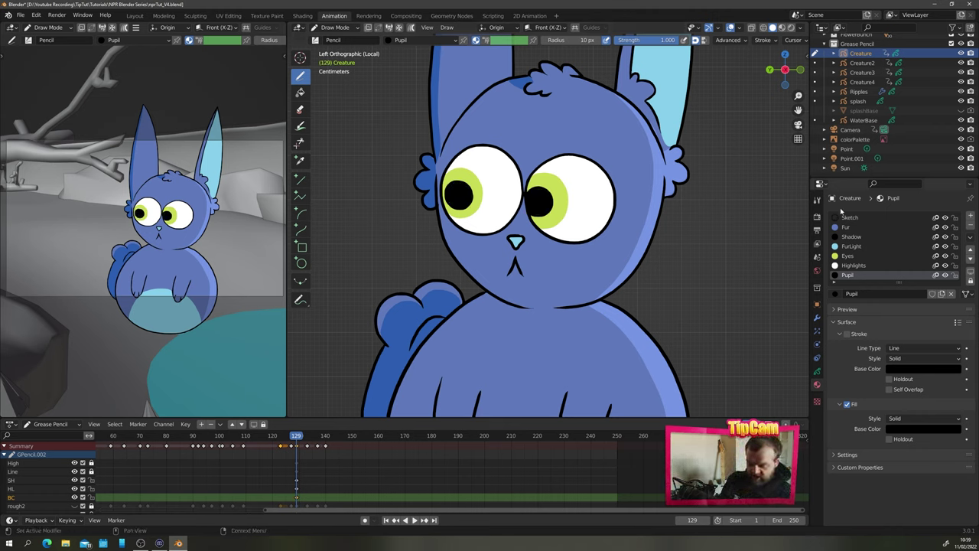
# Add a white glint to the upper right of each pupil on the High layer with the Highlights material
pyautogui.click(817, 371)
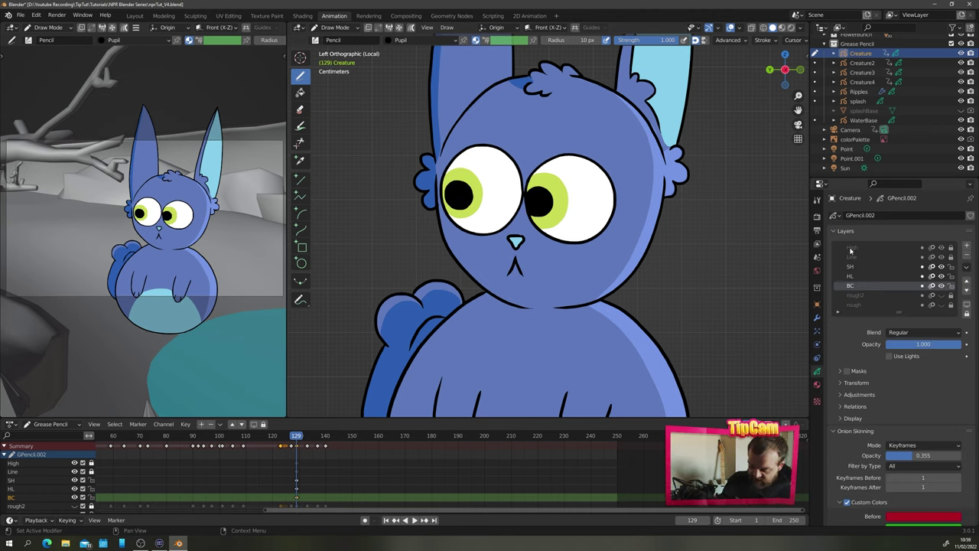
pyautogui.click(851, 248)
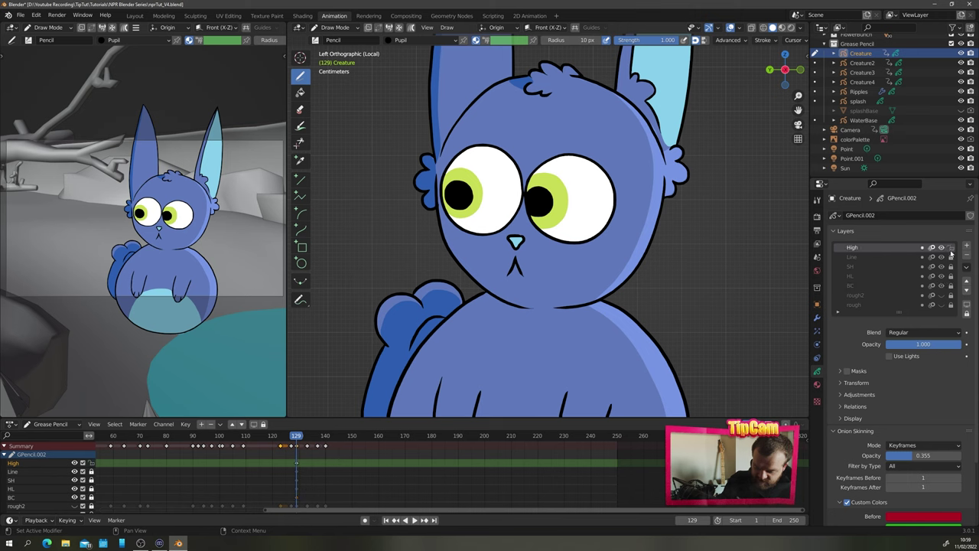
pyautogui.click(817, 385)
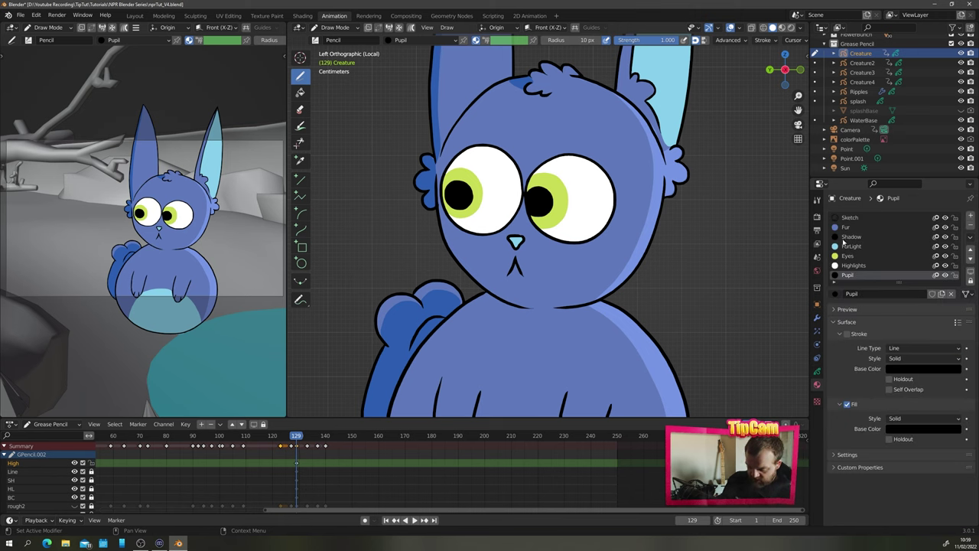
pyautogui.click(847, 265)
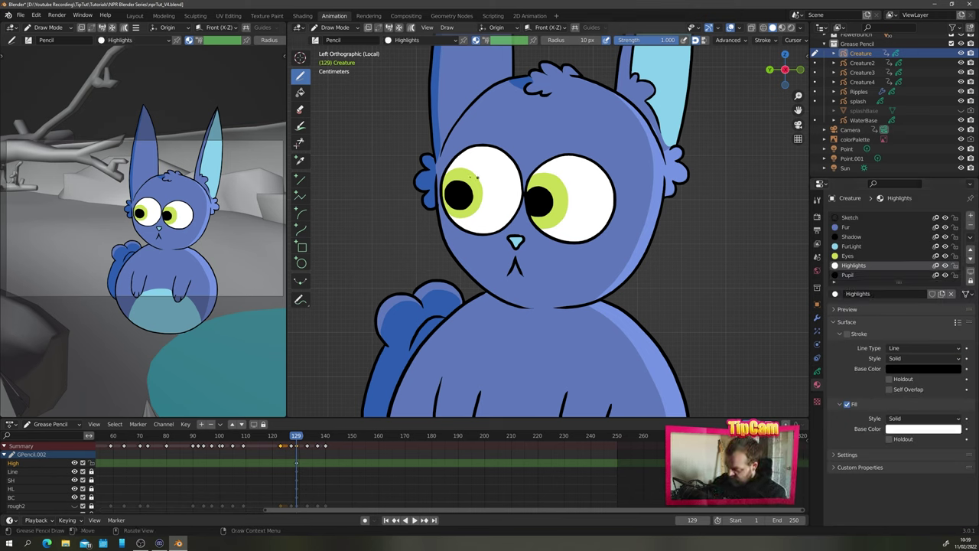
pyautogui.moveTo(475, 174); pyautogui.dragTo(466, 190)
pyautogui.moveTo(557, 176); pyautogui.dragTo(547, 196)
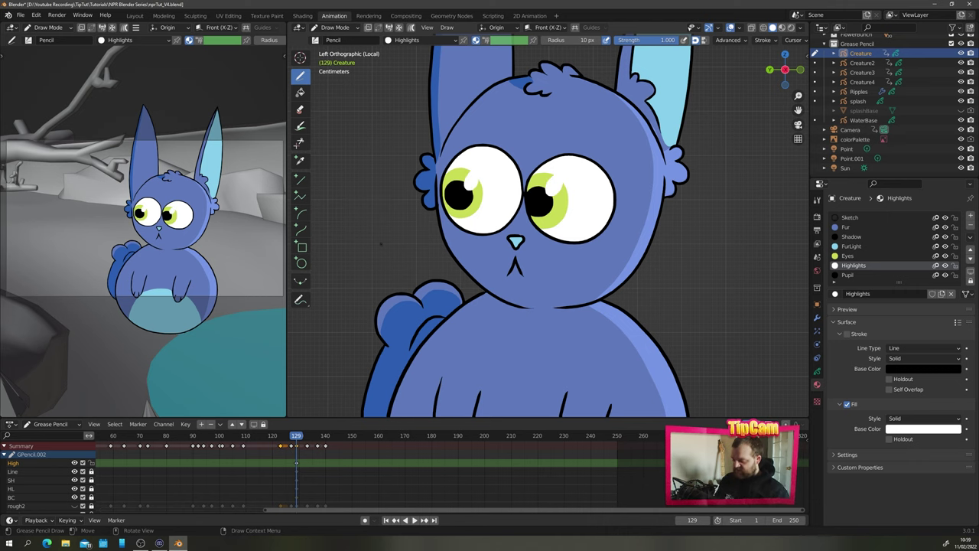
pyautogui.scroll(-5, 380, 252)
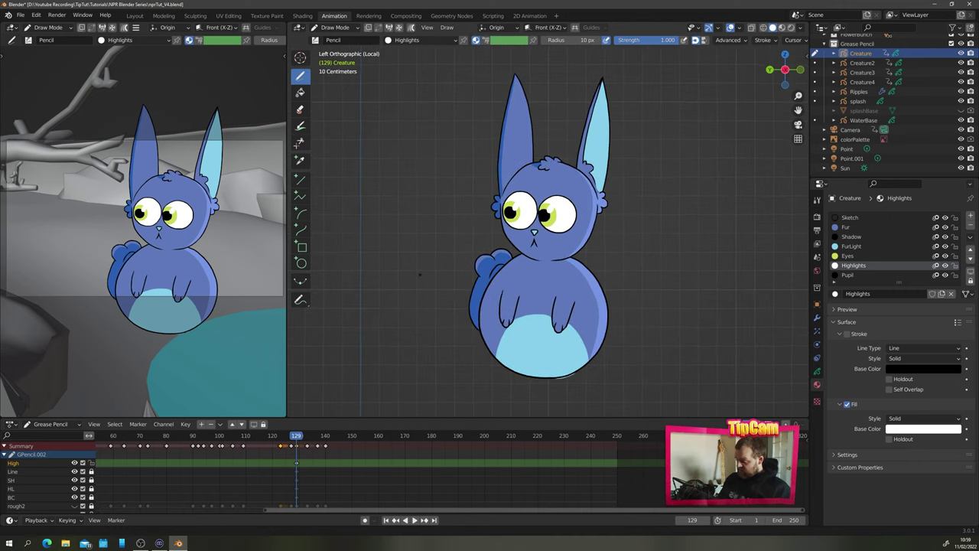
pyautogui.scroll(1, 429, 283)
pyautogui.moveTo(437, 287)
pyautogui.keyDown('shift'); pyautogui.mouseDown(button='middle')
pyautogui.moveTo(464, 272)
pyautogui.moveTo(451, 290)
pyautogui.mouseUp(button='middle'); pyautogui.keyUp('shift')
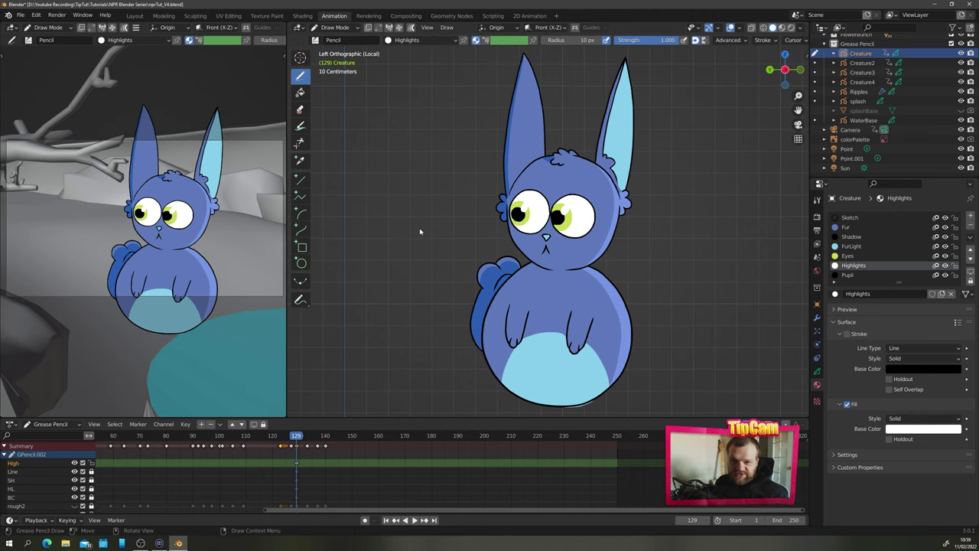
pyautogui.keyDown('shift'); pyautogui.moveTo(442, 234); pyautogui.dragTo(439, 233, button='middle'); pyautogui.keyUp('shift')
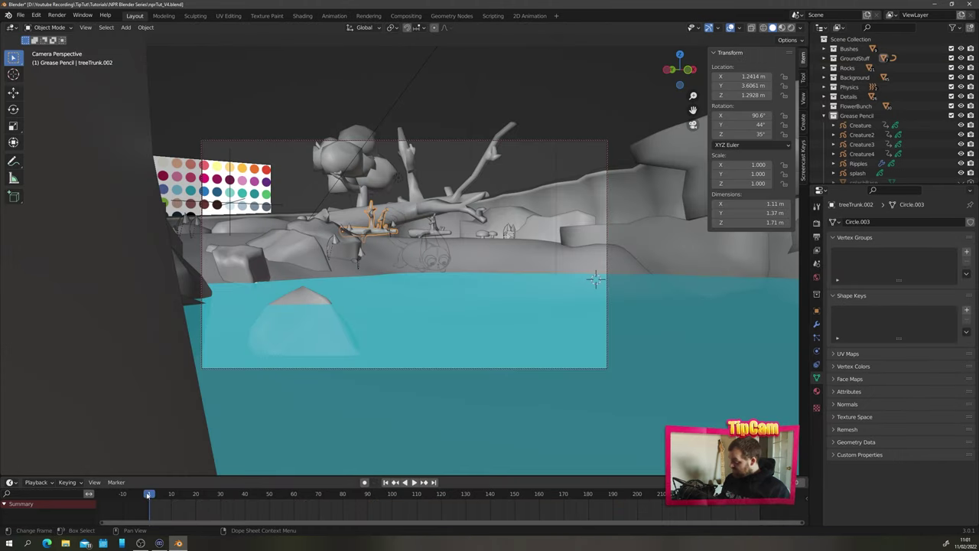
# Play back the animation in the viewport to review the scene
pyautogui.press('space')
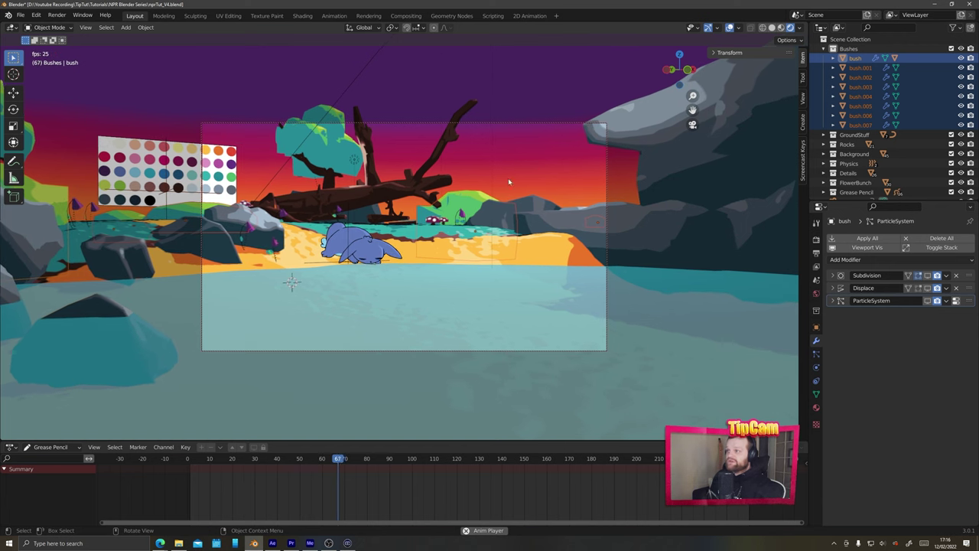
# Set the output file format to FFmpeg Video with an MPEG-4 container, and render the animation
pyautogui.click(817, 254)
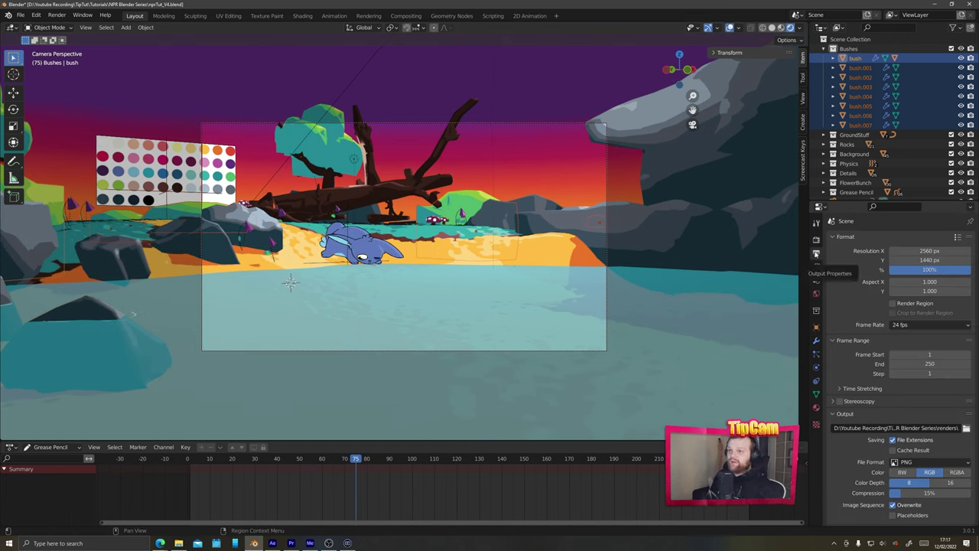
pyautogui.scroll(-2, 841, 435)
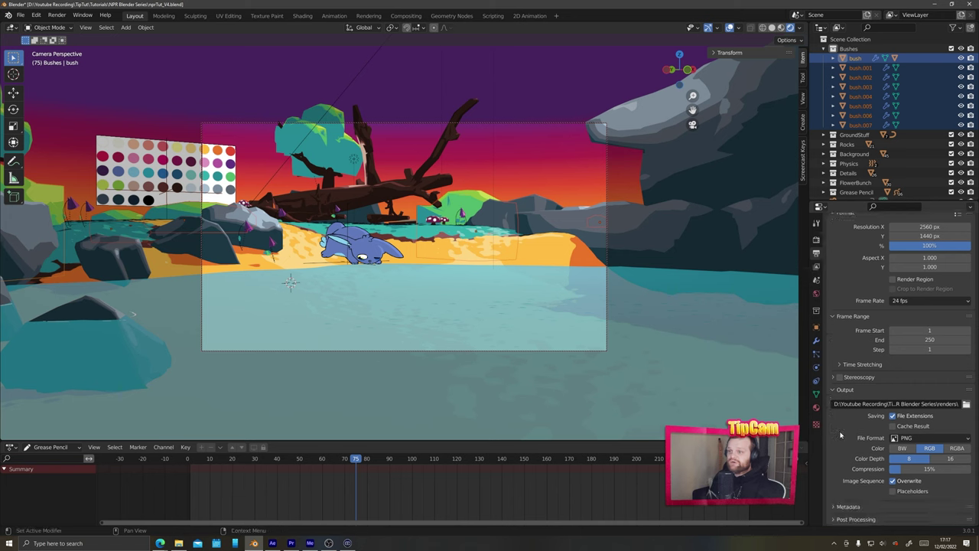
pyautogui.click(900, 439)
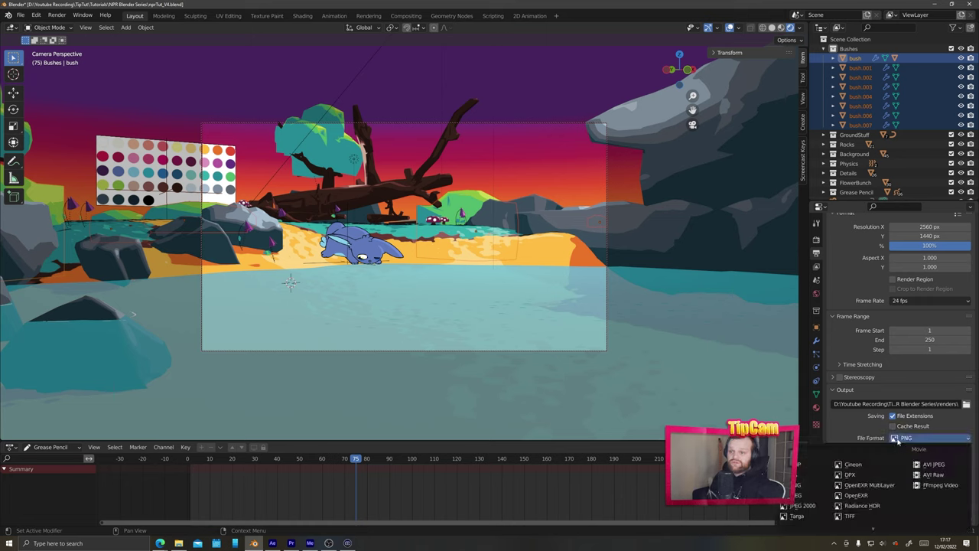
pyautogui.click(927, 485)
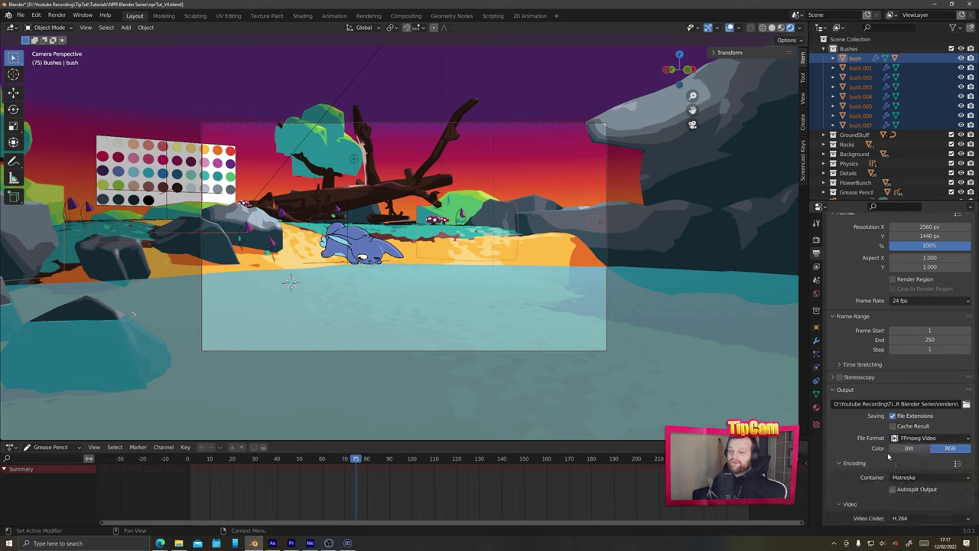
pyautogui.click(927, 477)
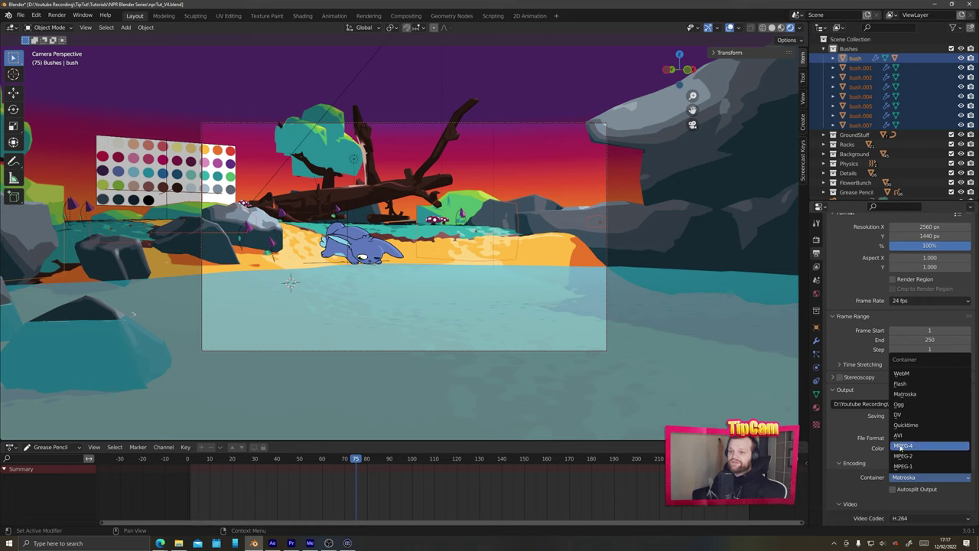
pyautogui.click(918, 449)
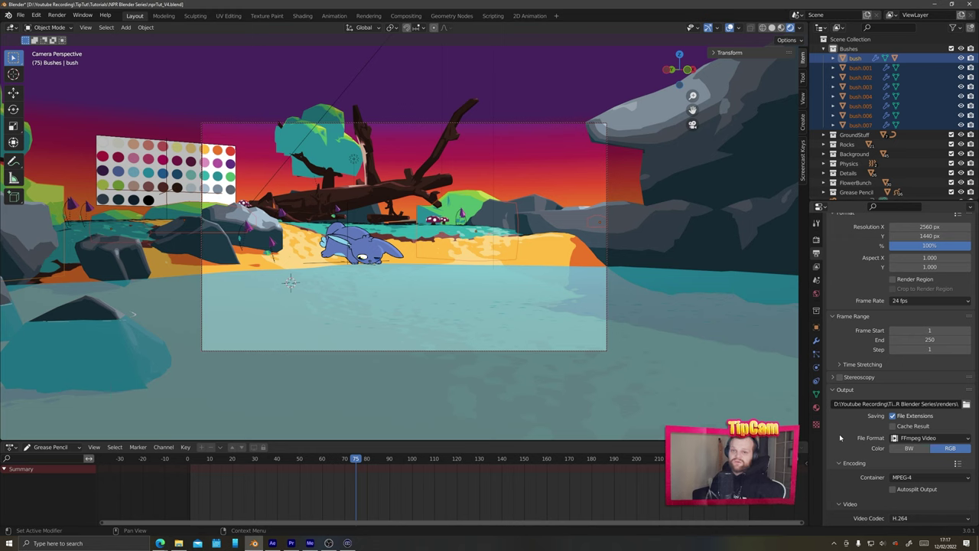
pyautogui.click(57, 16)
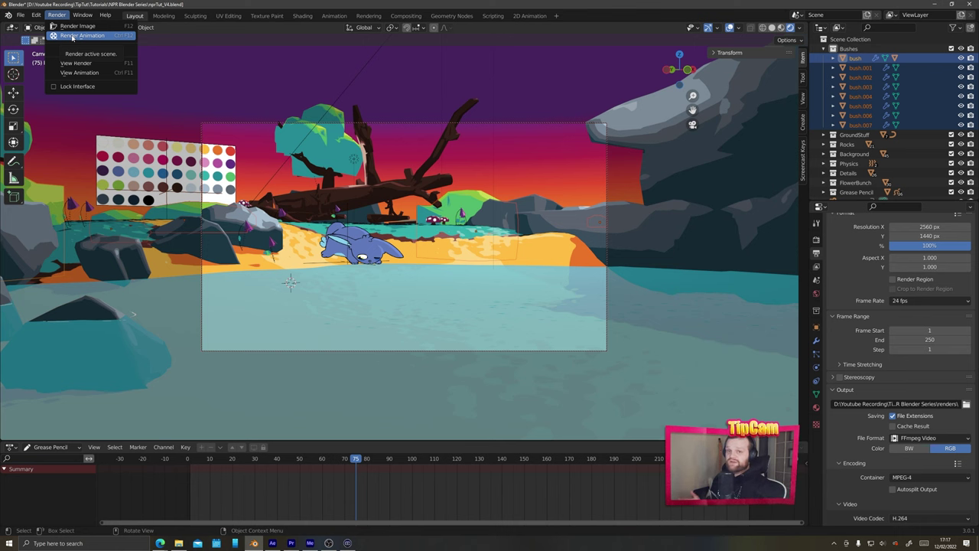
pyautogui.click(72, 36)
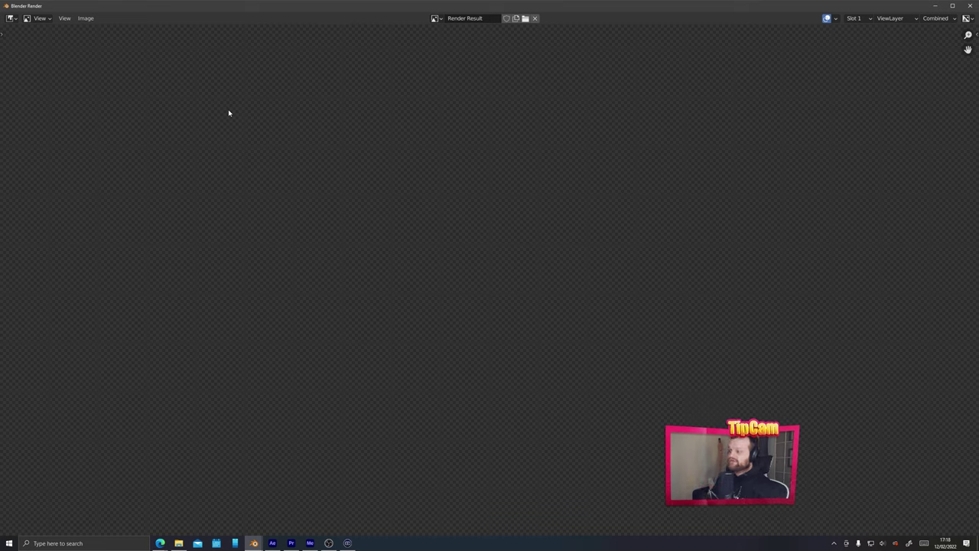
# Switch to File Explorer, open the frames folder inside renders, and look through the rendered PNG image sequence
pyautogui.click(179, 544)
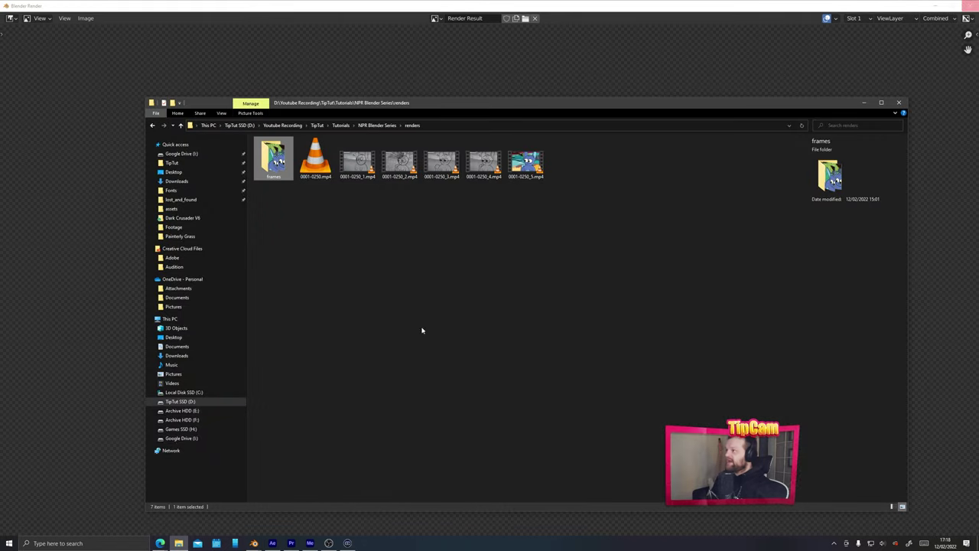
pyautogui.doubleClick(274, 161)
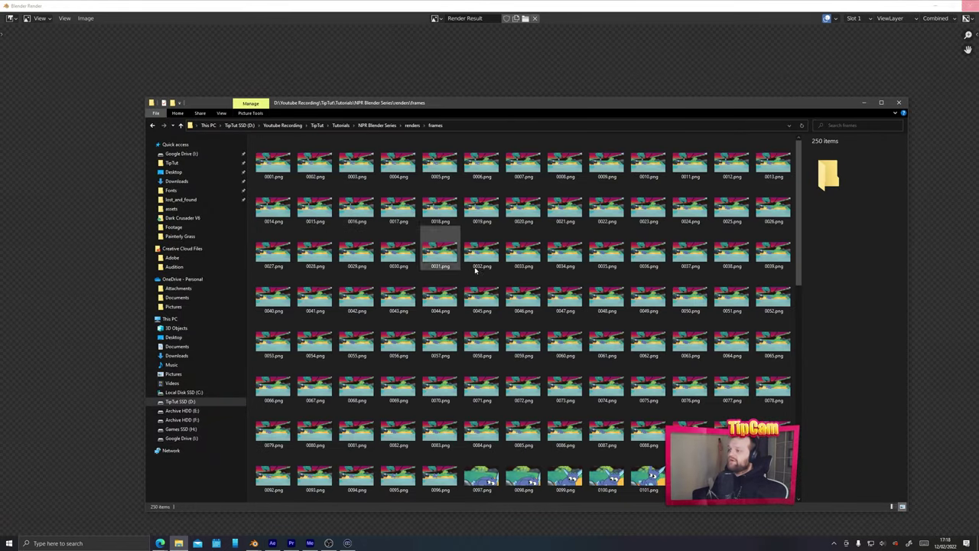
pyautogui.scroll(-5, 553, 349)
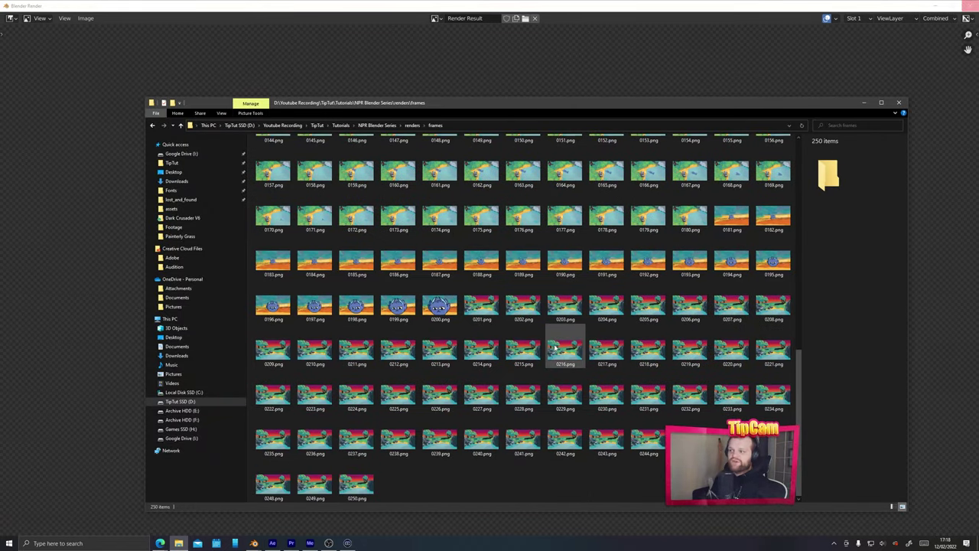